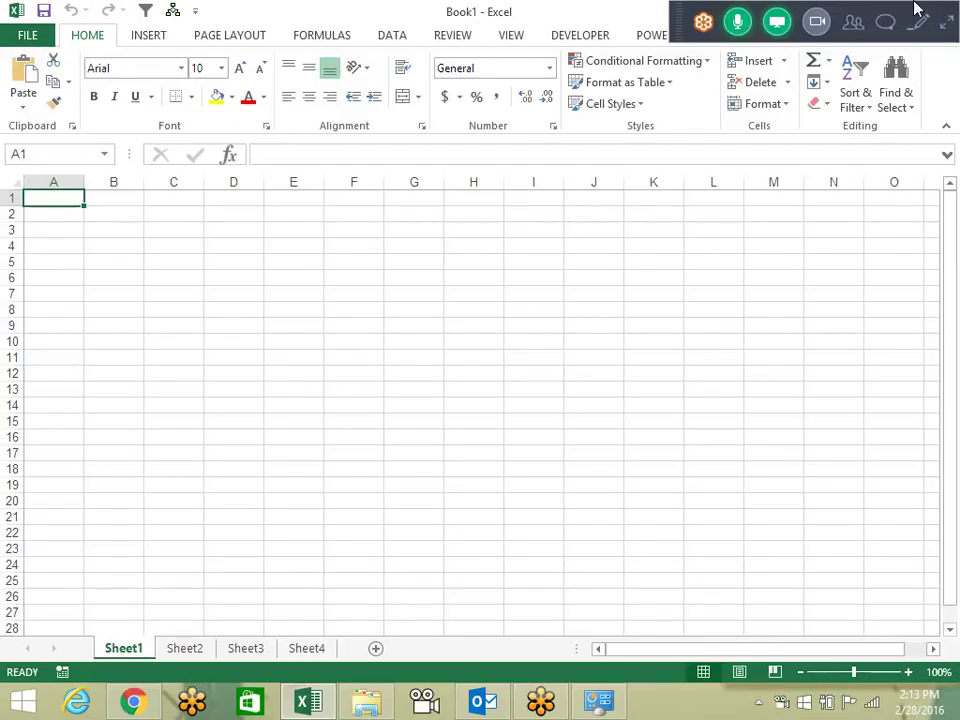
Zoom the blank Book1 worksheet from 100% to 130%.
click(700, 21)
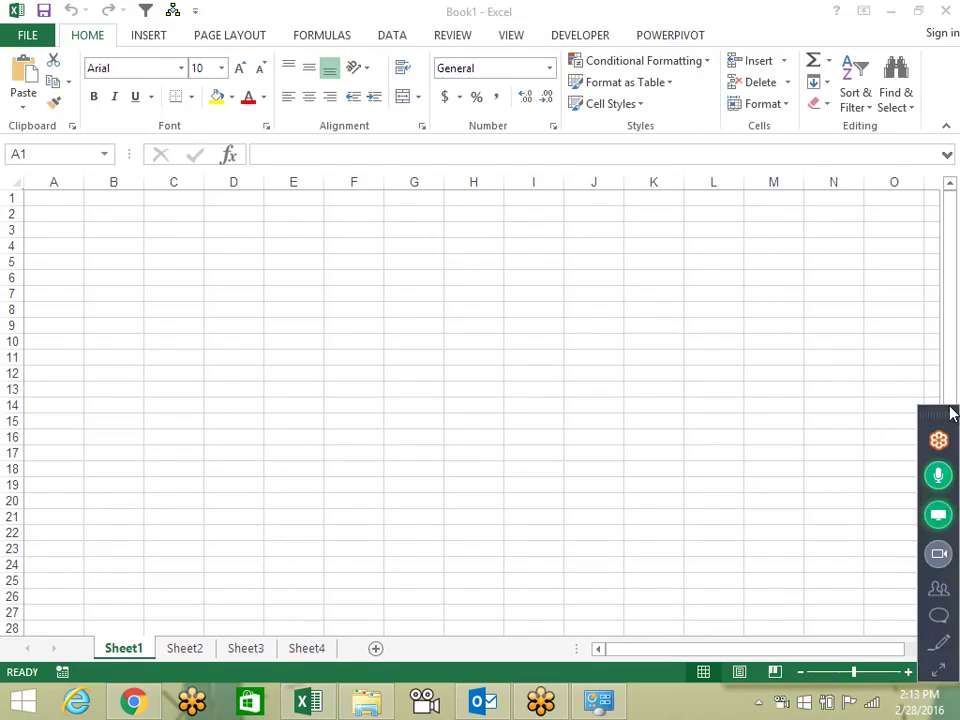
drag(951, 412, 937, 222)
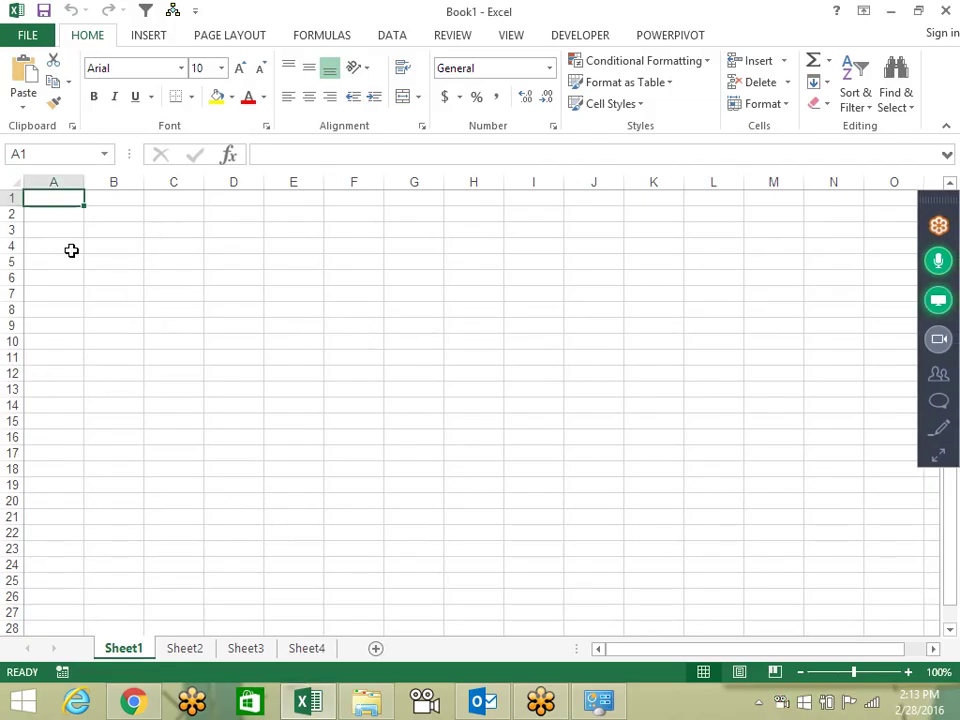
ctrl+scroll(71, 250, up, 2)
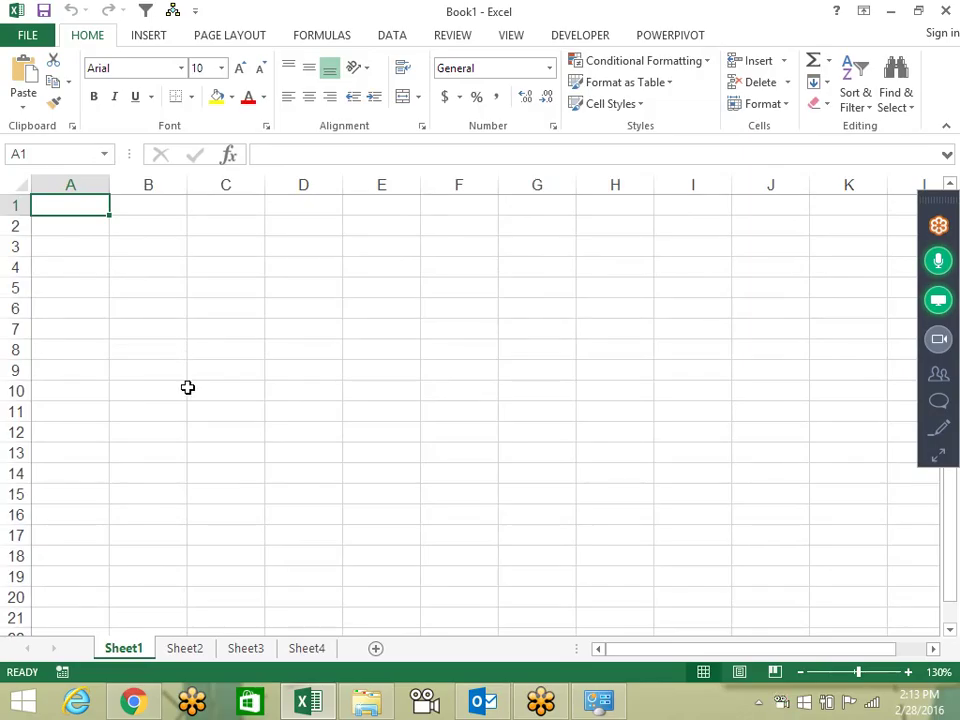
Enter the headings Date, Name, City, Sales and Target across cells A1:E1.
text(Date)
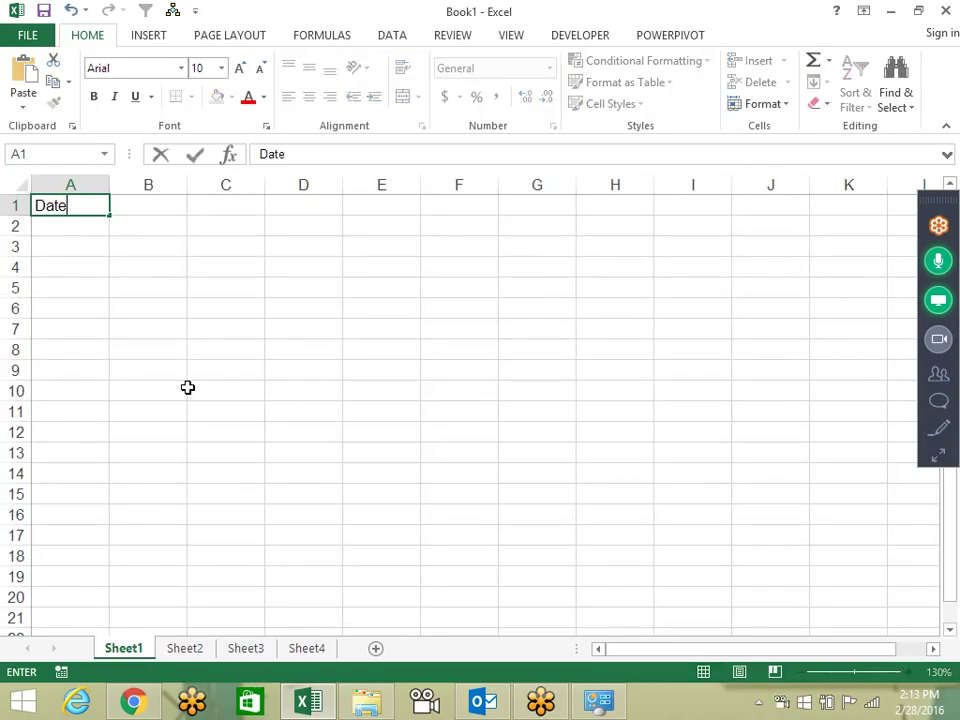
key(Tab)
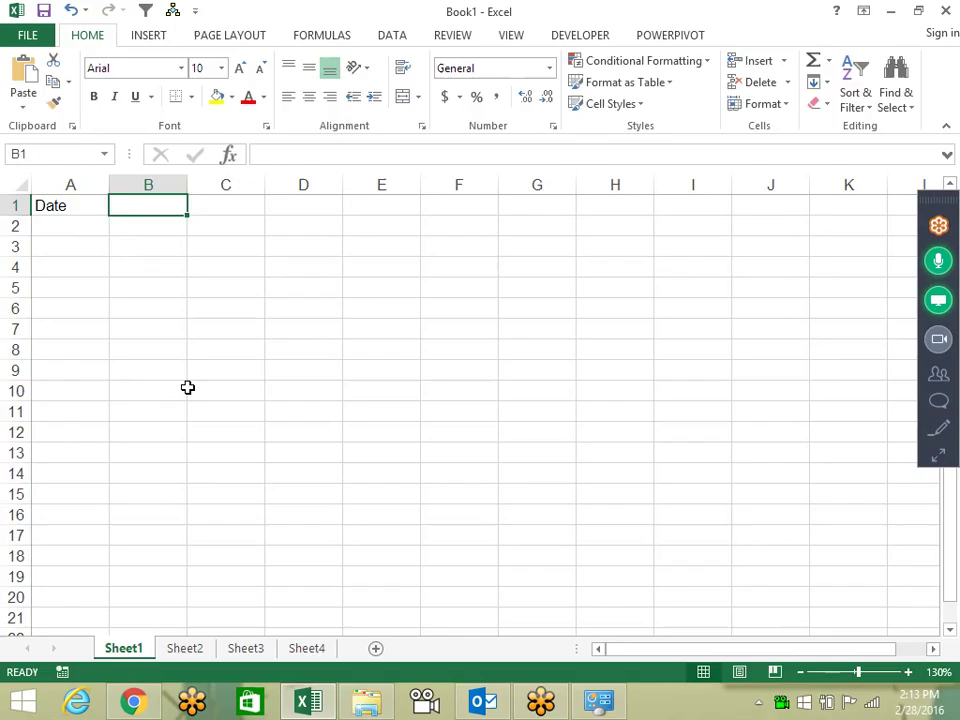
text(Name)
key(Tab)
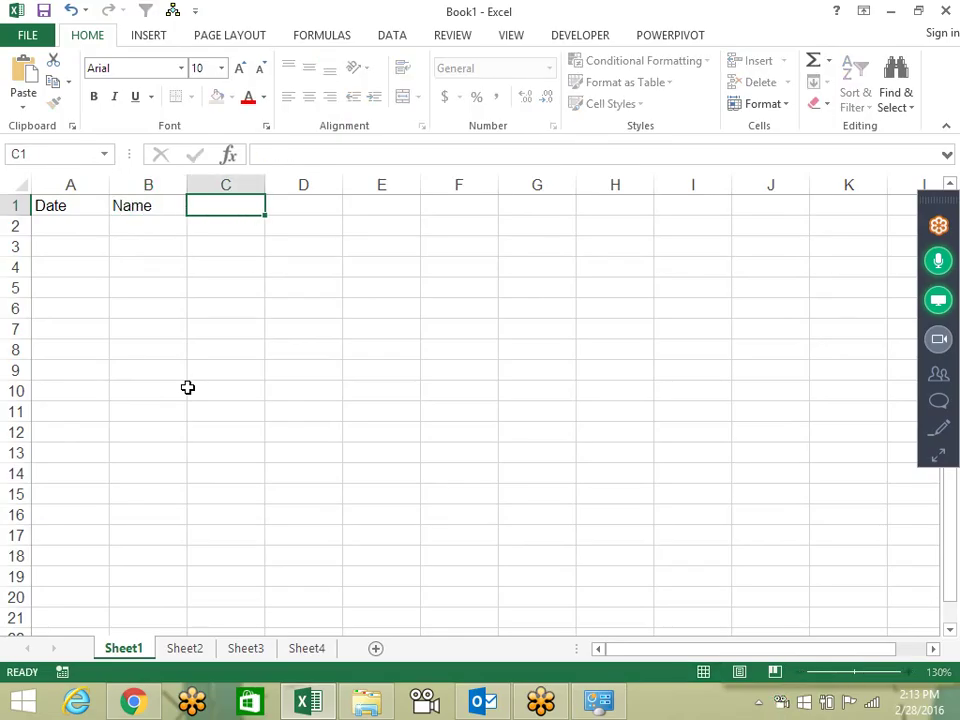
text(S)
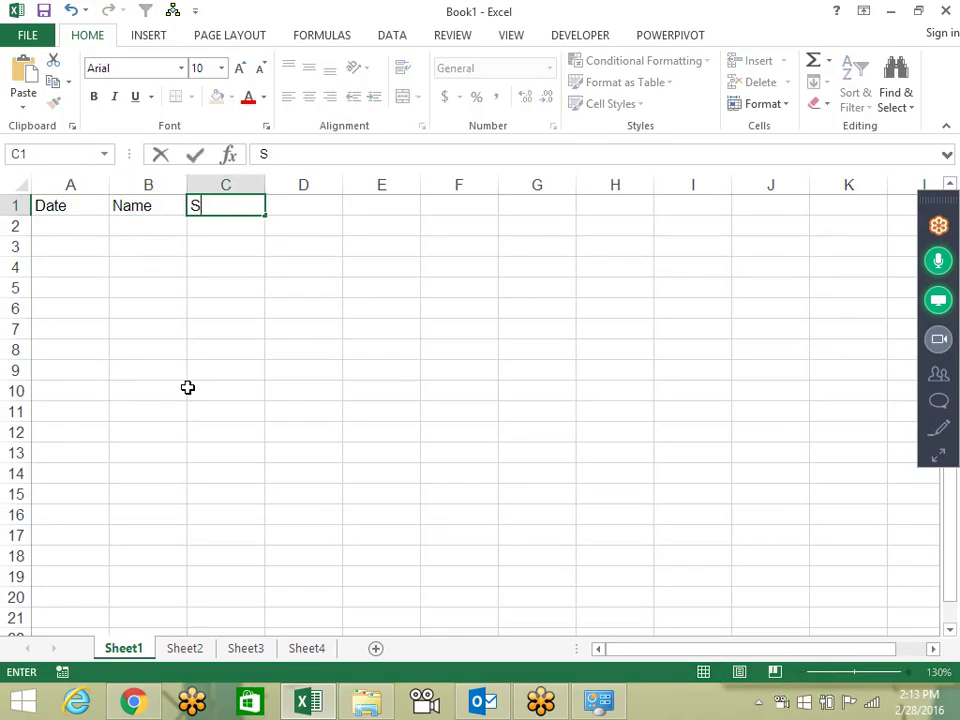
text(ay)
key(Tab)
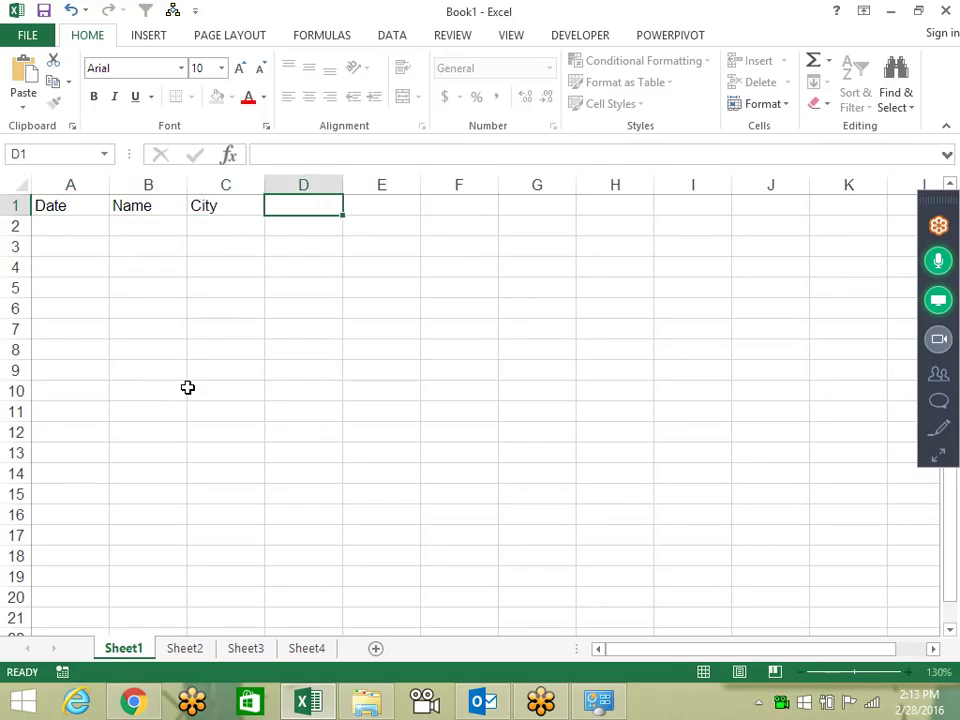
text(Sales)
key(Tab)
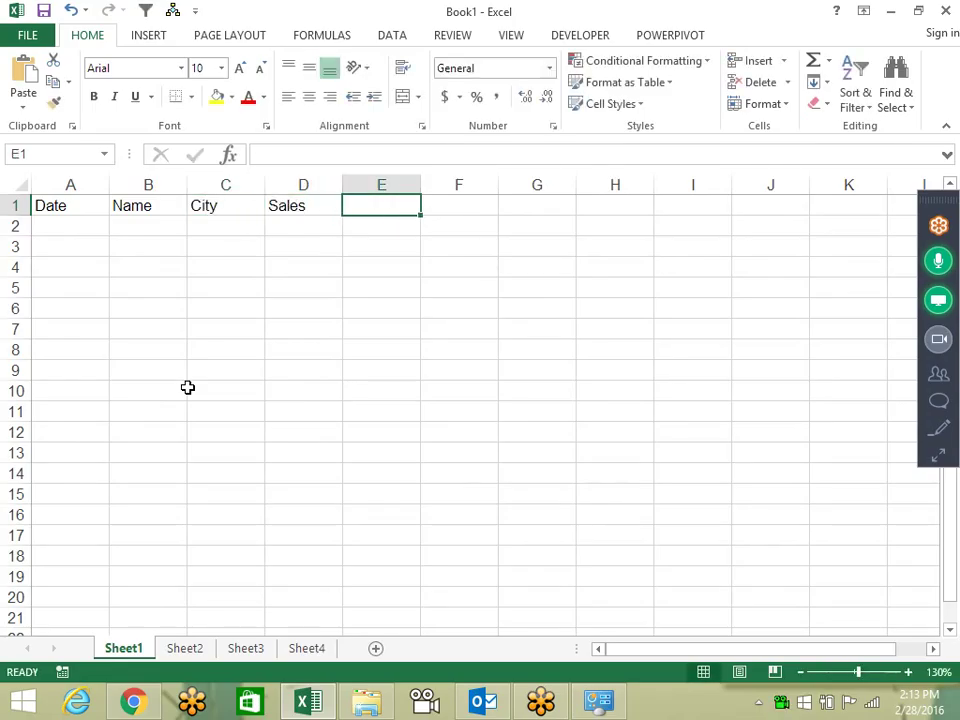
text(Target)
key(Return)
Enter =RANDBETWEEN(42000,43000) in A2 and format it as a date.
text(=)
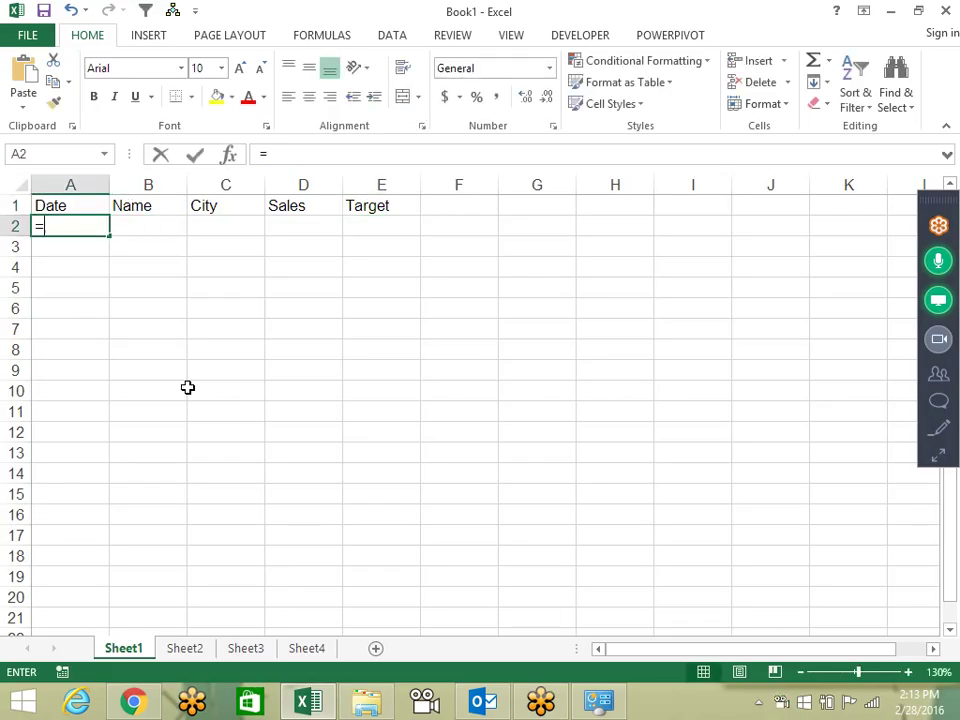
text(ra)
key(Down)
key(Down)
key(Tab)
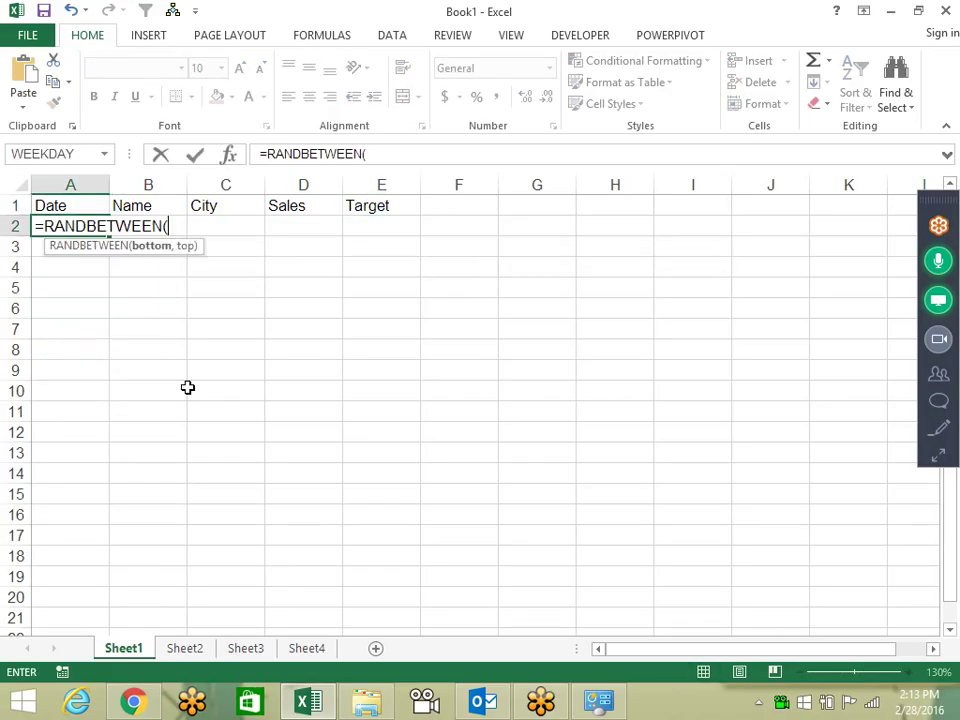
text(00,43000)
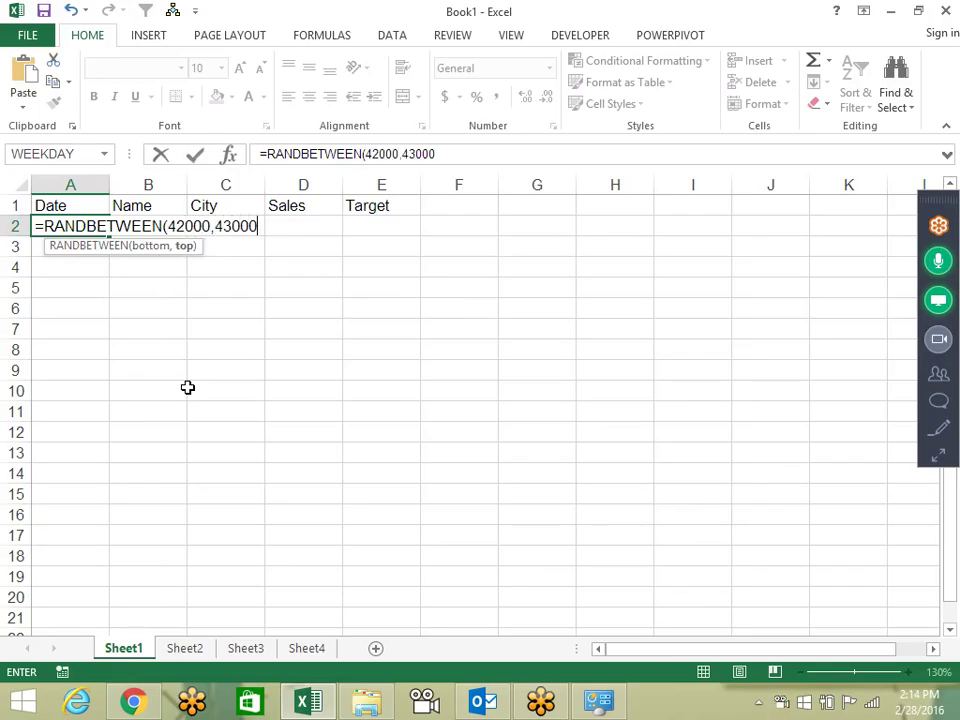
text())
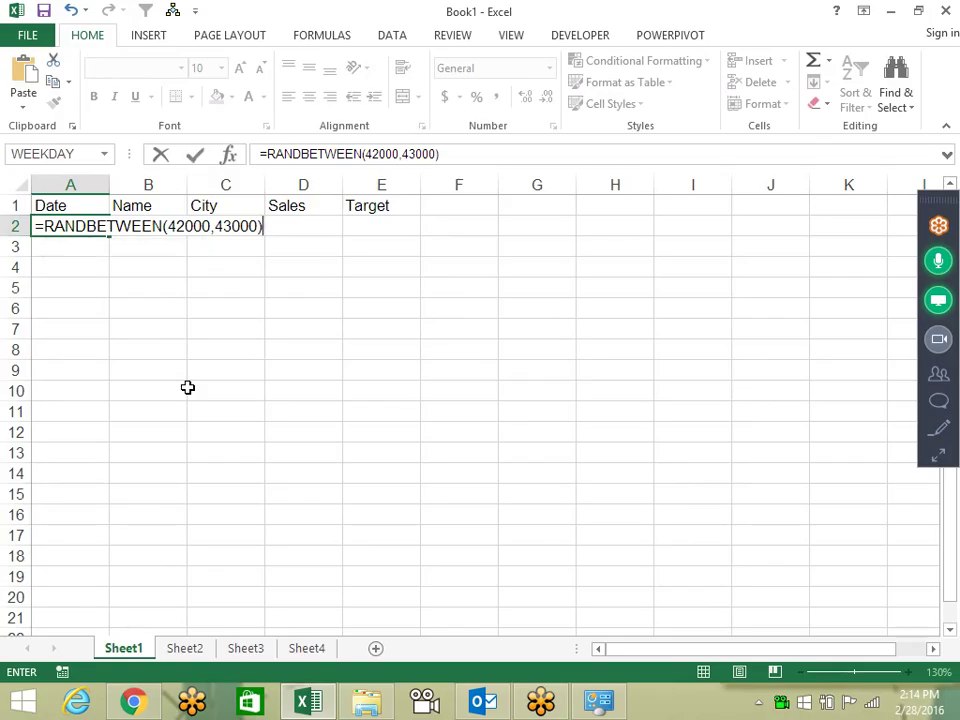
key(Return)
key(Up)
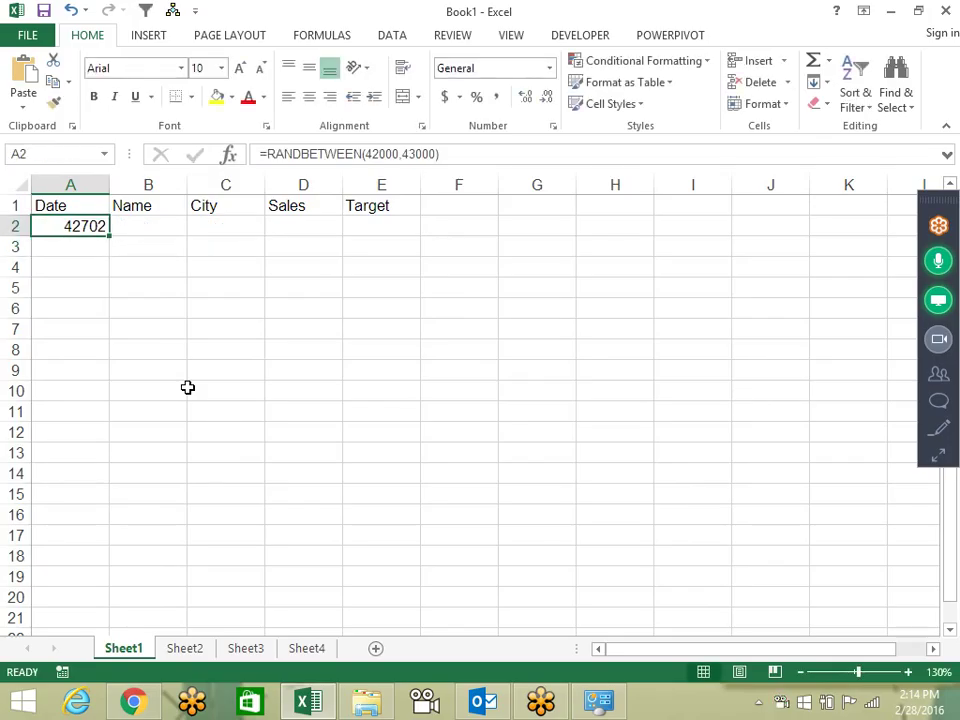
key(ctrl+shift+3)
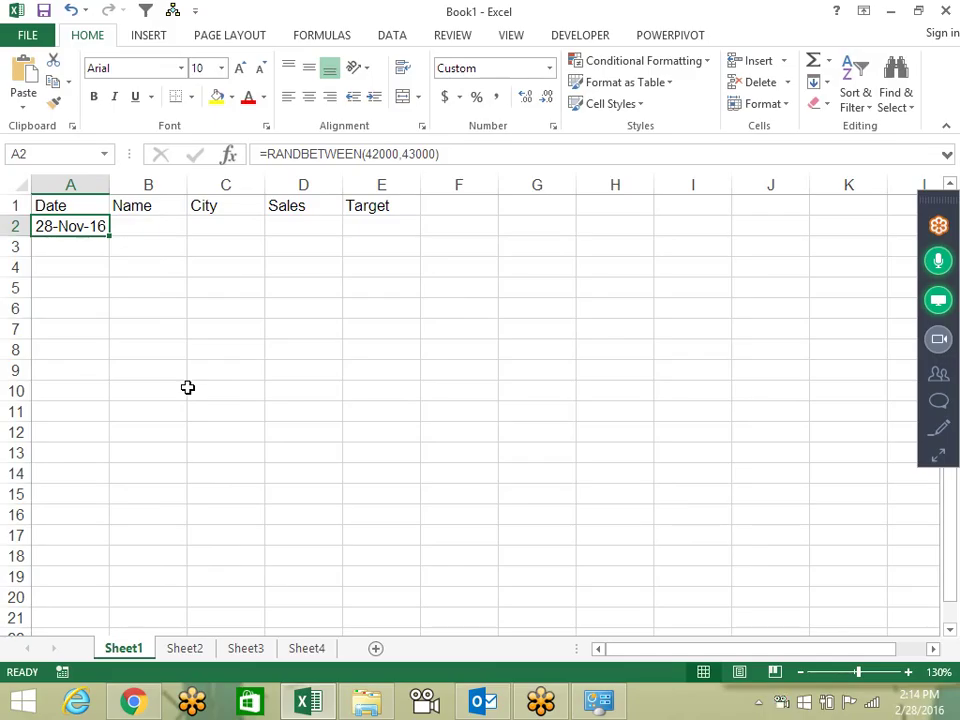
Fill in a sample name in B2 and faridabad in C2.
key(Right)
text(sandeep)
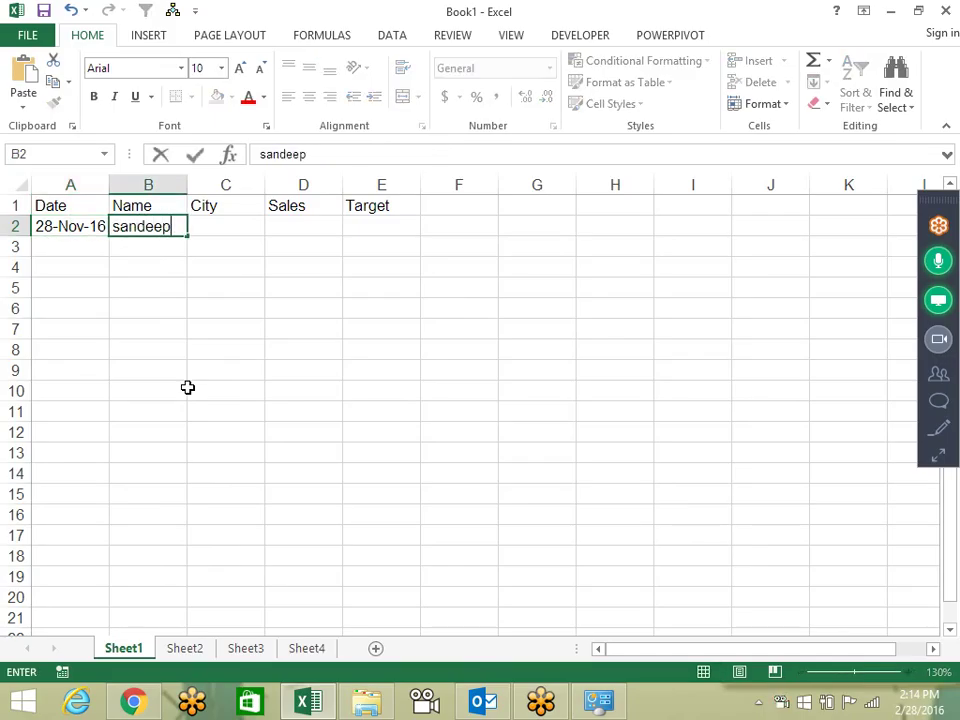
key(Tab)
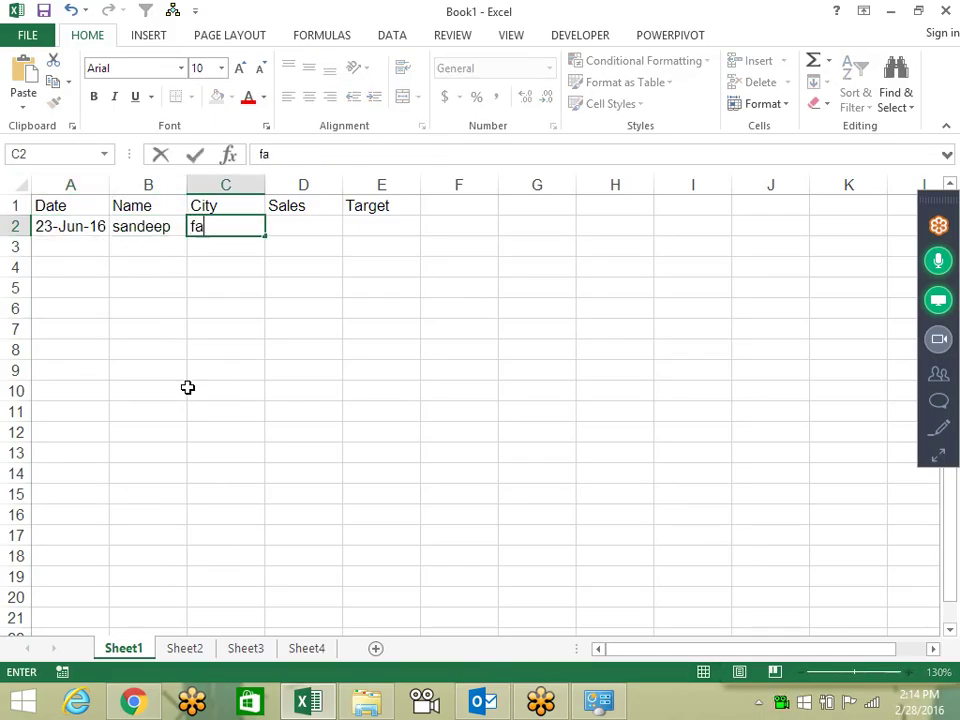
text(ridabad)
key(Tab)
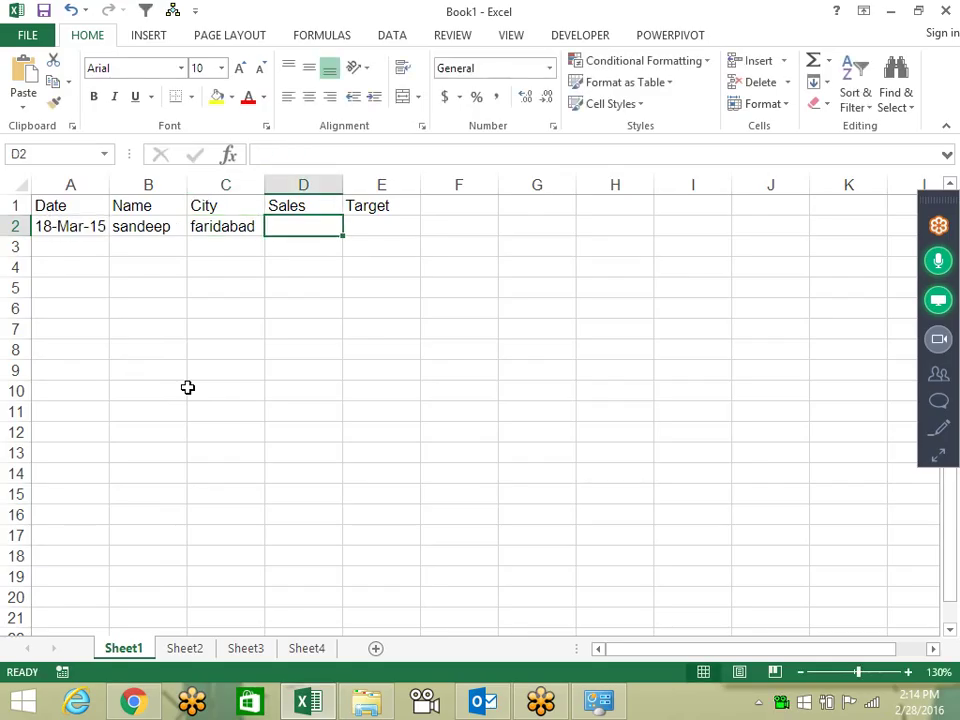
Put =RANDBETWEEN(10,90) in D2 and copy it right into E2 for Target.
text(=ra)
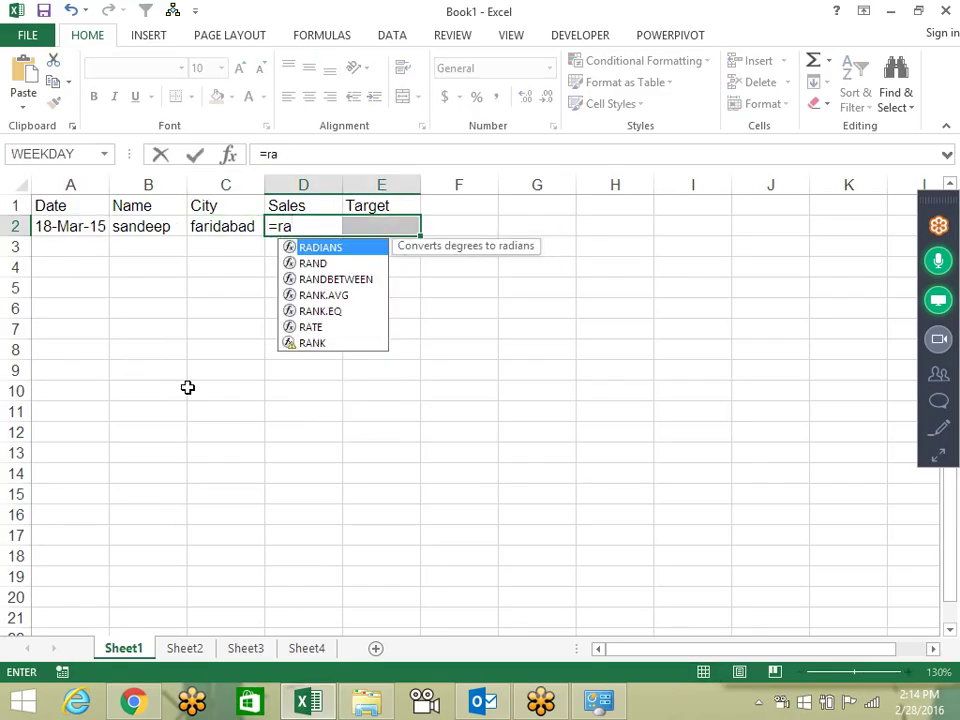
key(Down)
key(Down)
key(Tab)
text(10,)
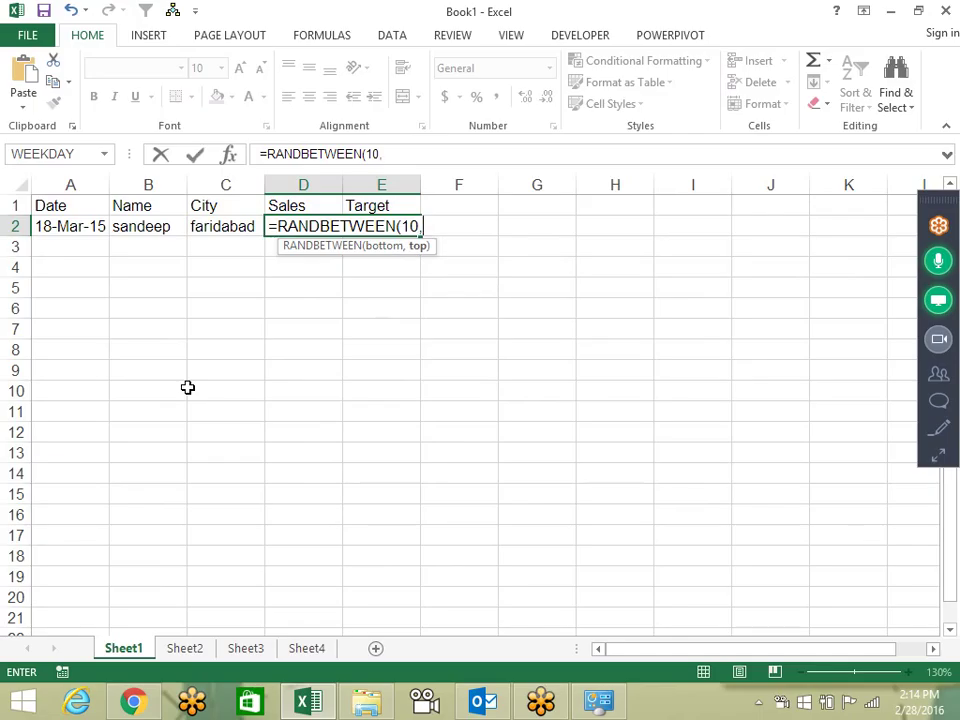
text(90)
key(Return)
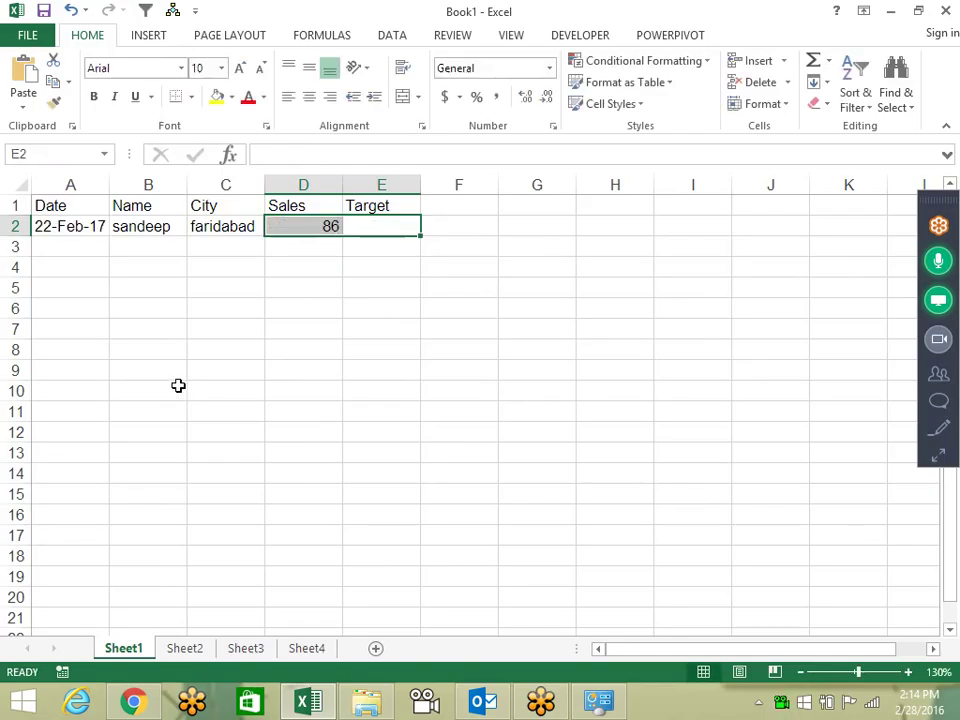
key(ctrl+r)
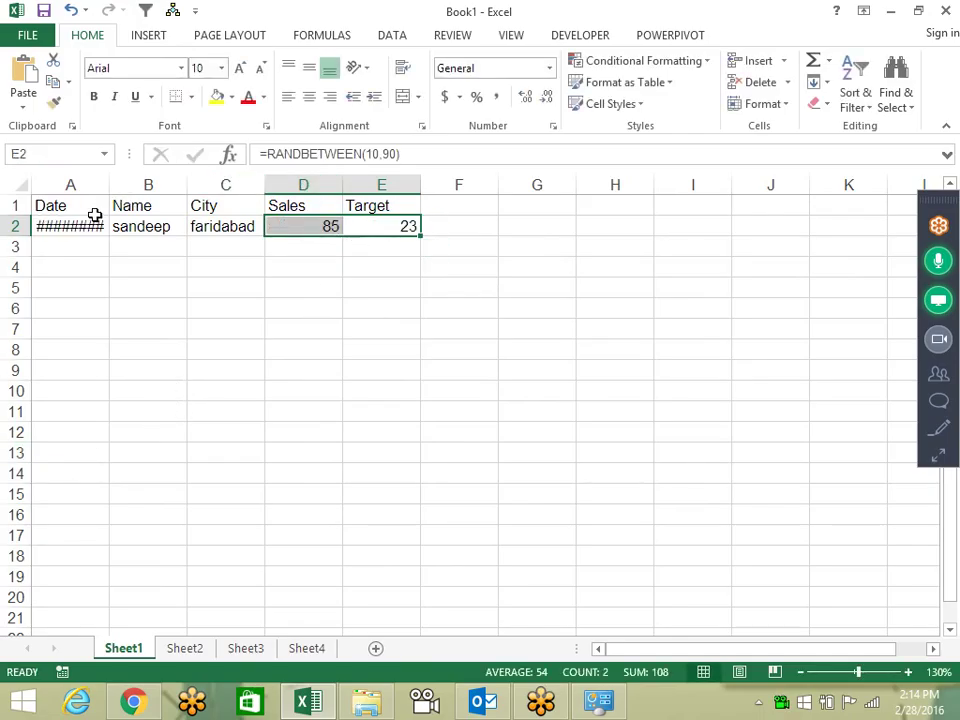
mouse_move(95, 222)
mouse_down()
mouse_move(555, 206)
mouse_move(358, 231)
mouse_move(410, 232)
mouse_move(183, 275)
mouse_up()
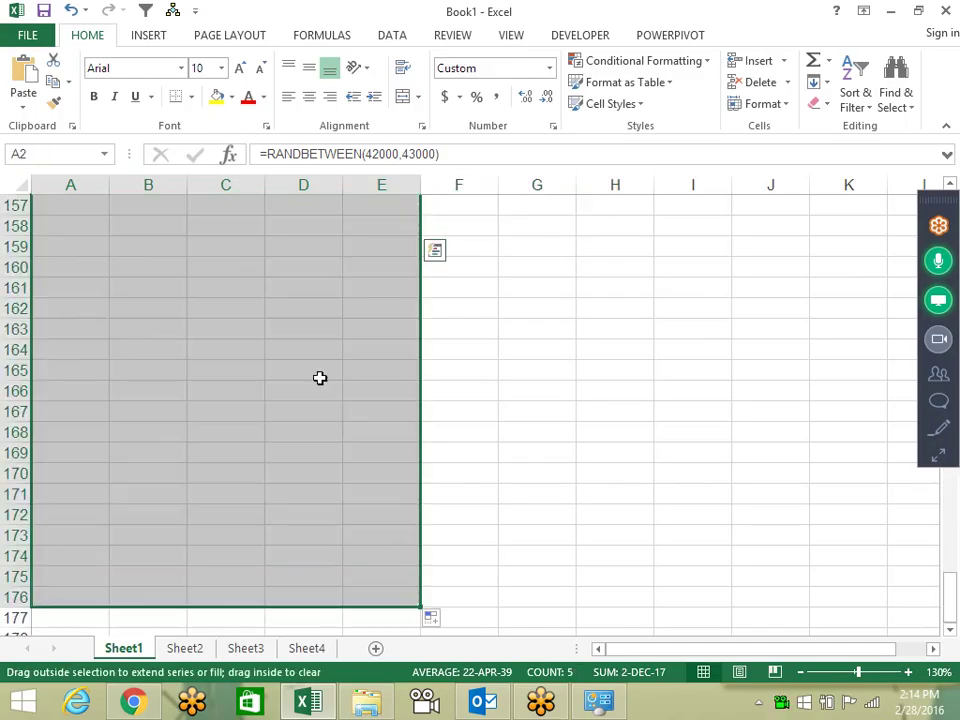
scroll(750, 251, up, 16)
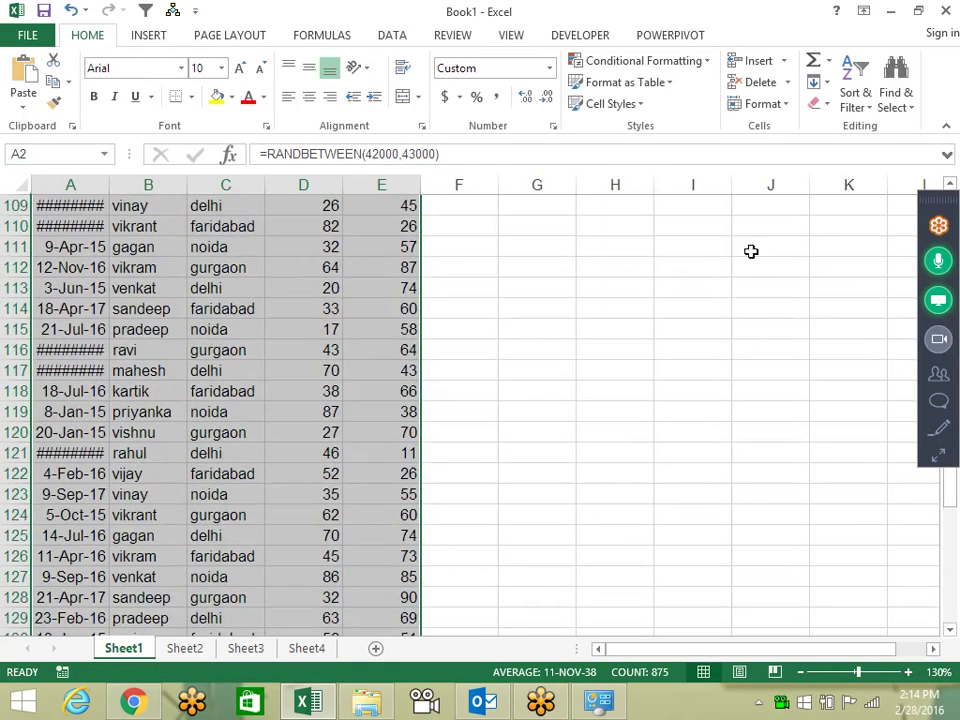
scroll(662, 449, up, 2)
scroll(662, 449, up, 14)
click(184, 322)
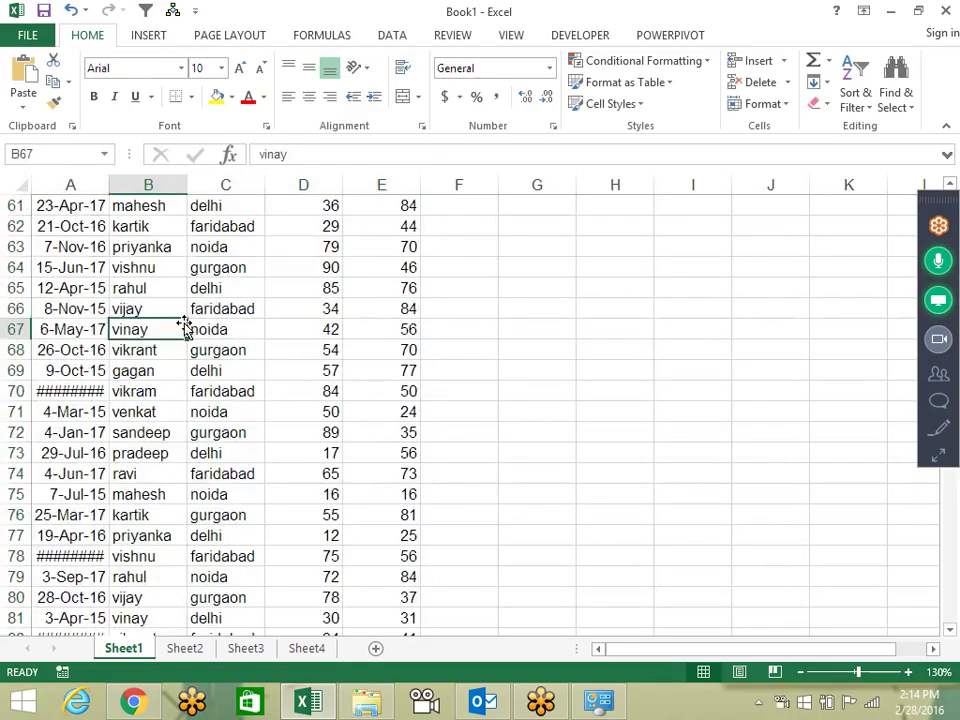
key(ctrl+Up)
key(Down)
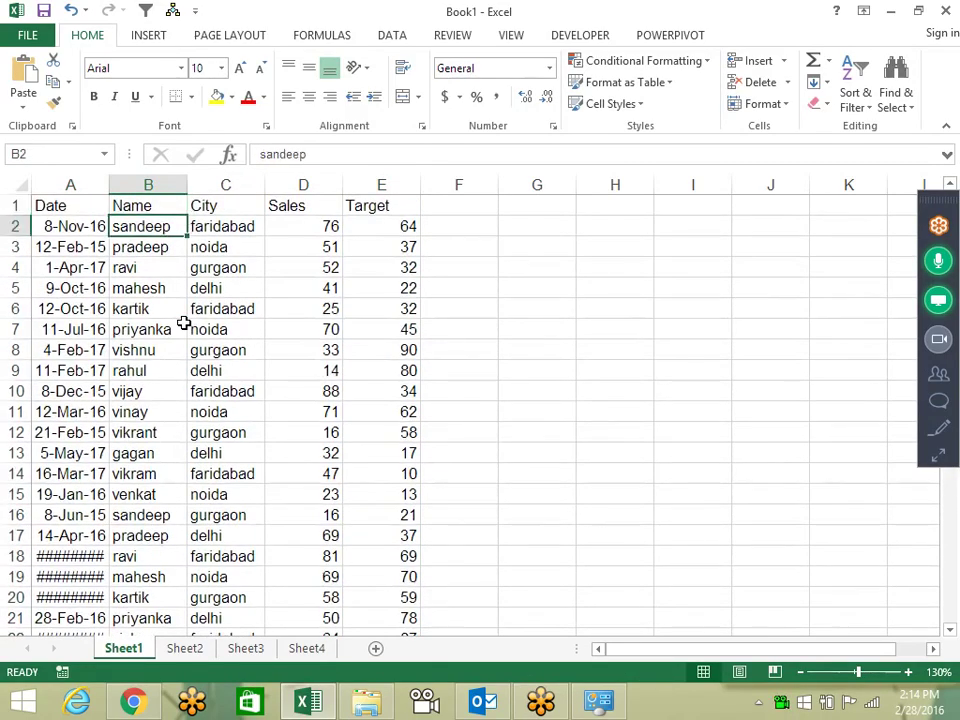
key(ctrl+a)
key(ctrl+c)
text(esv)
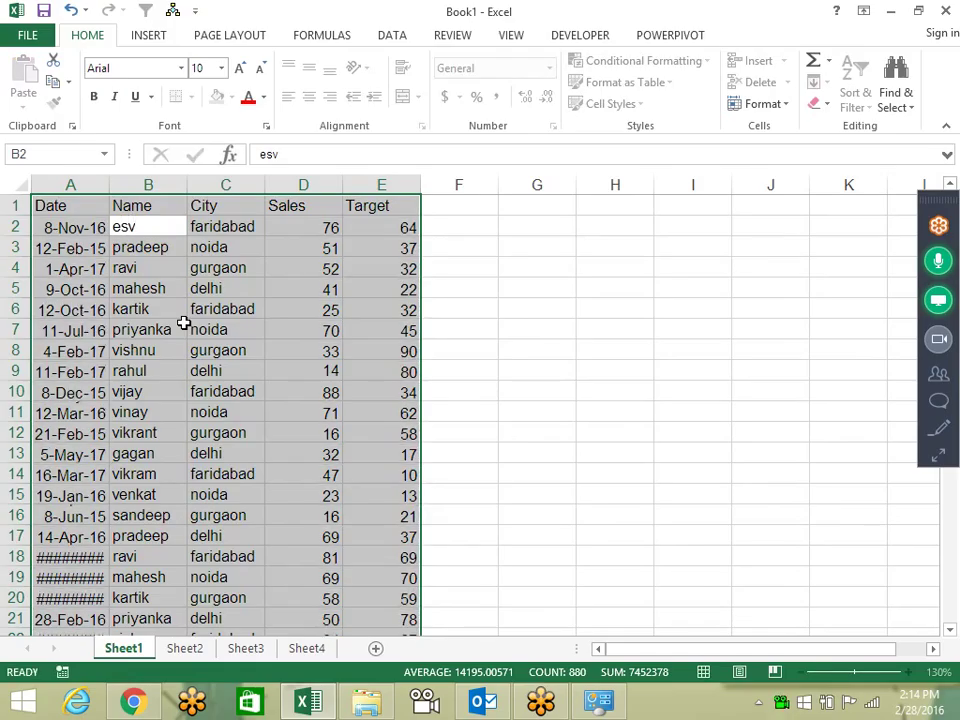
key(Return)
key(ctrl+z)
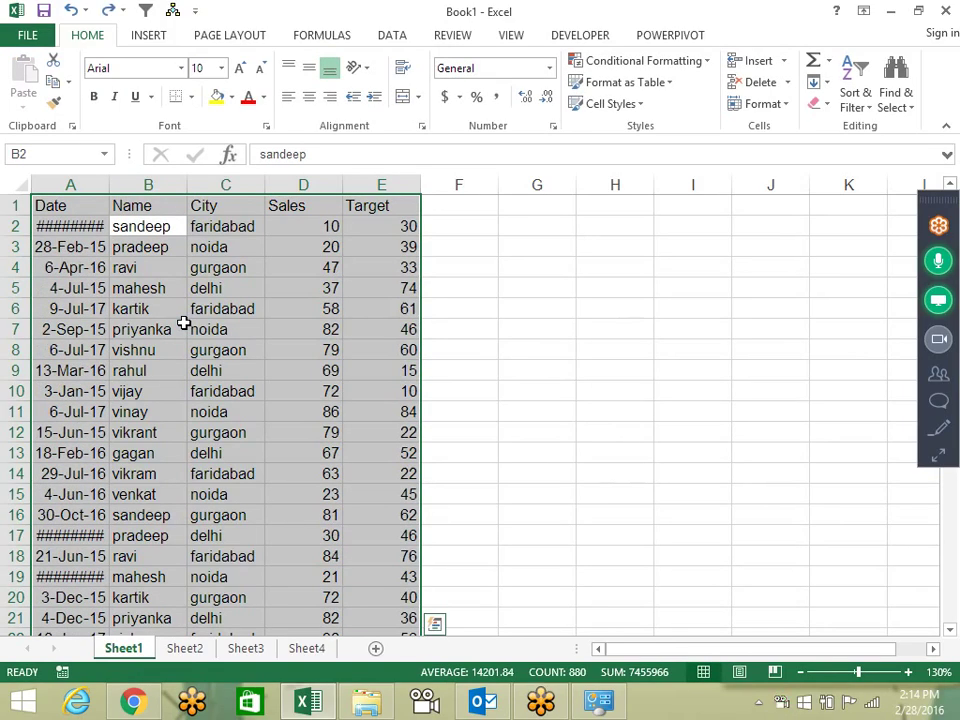
key(ctrl+c)
key(alt+e)
key(s)
key(v)
key(Return)
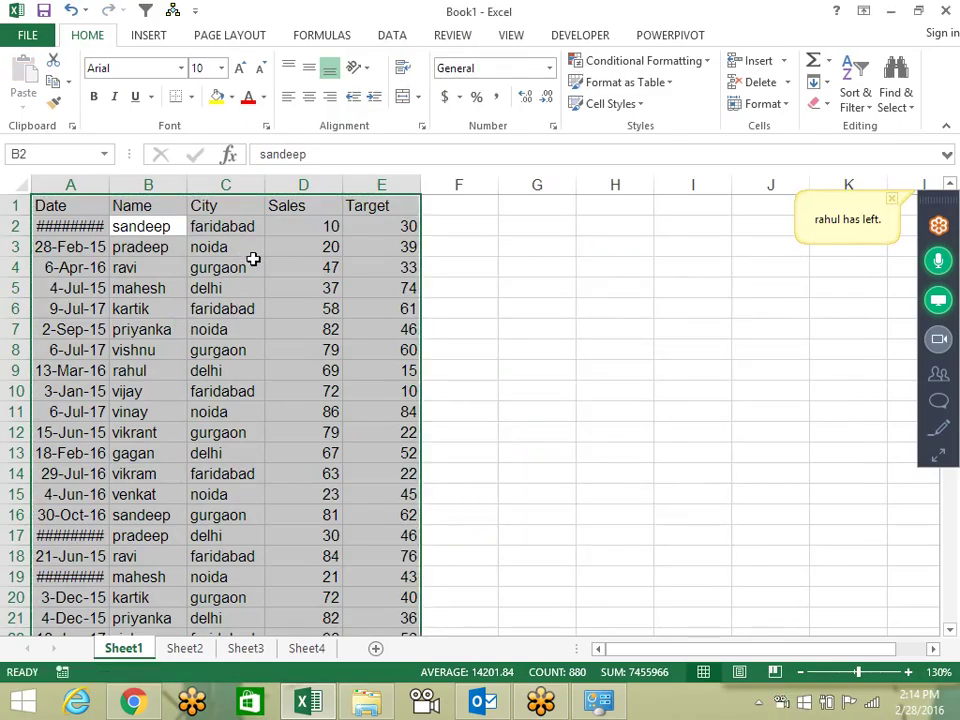
click(272, 345)
double_click(111, 192)
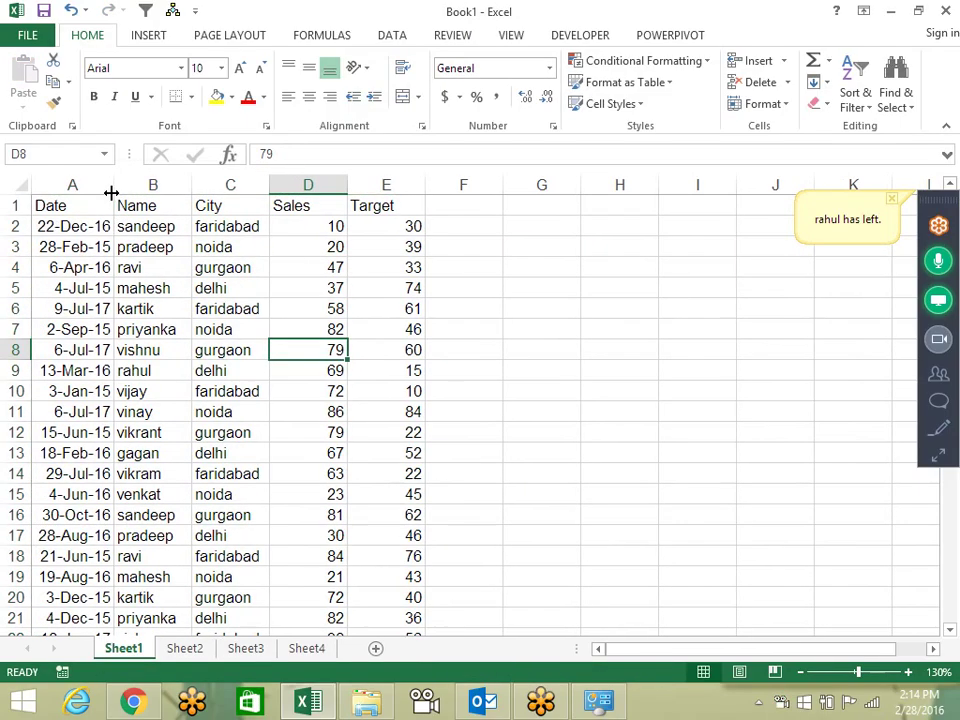
click(140, 250)
click(332, 246)
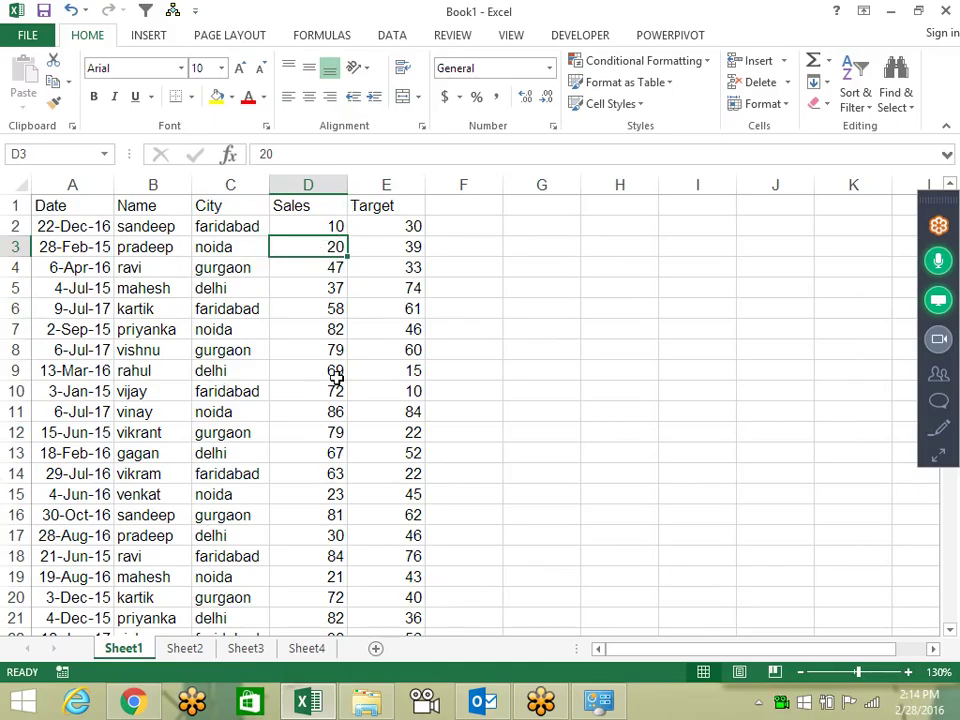
click(709, 67)
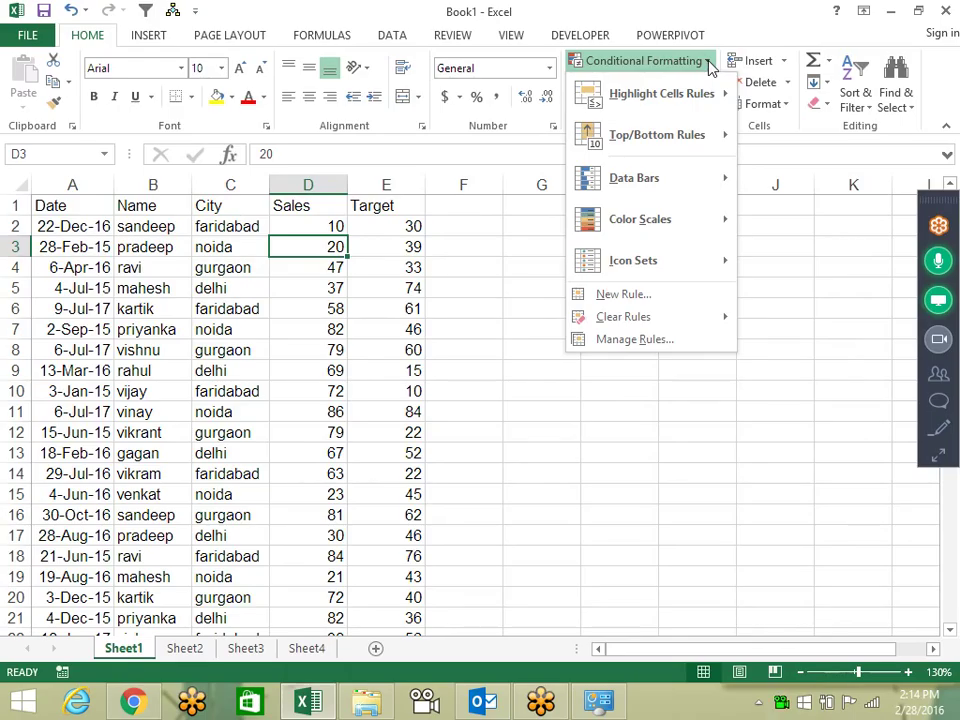
mouse_move(660, 94)
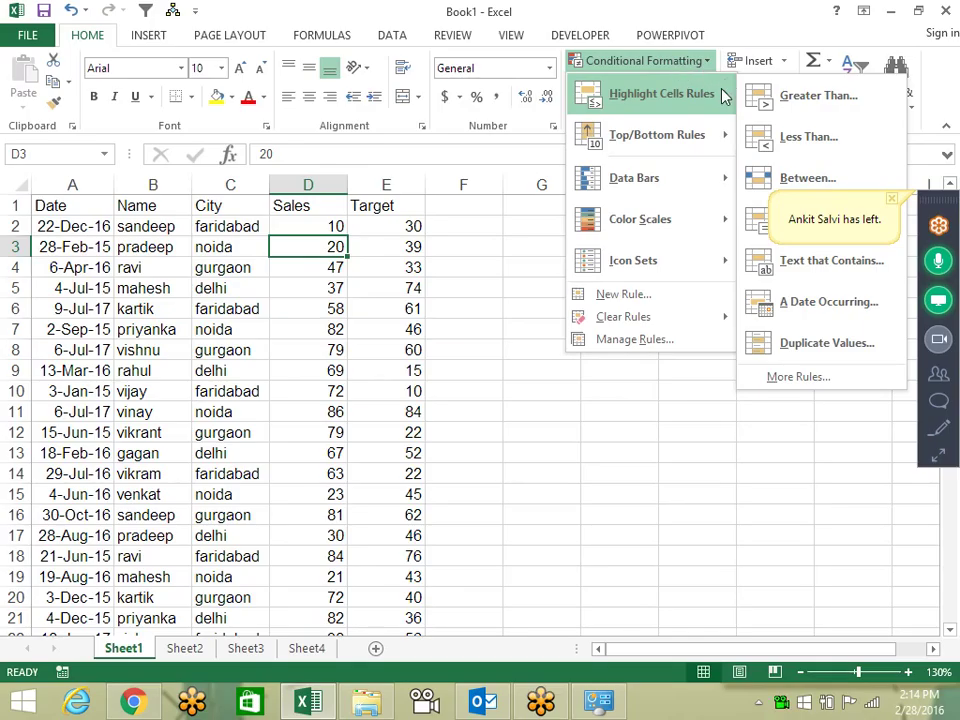
click(660, 296)
drag(565, 259, 343, 157)
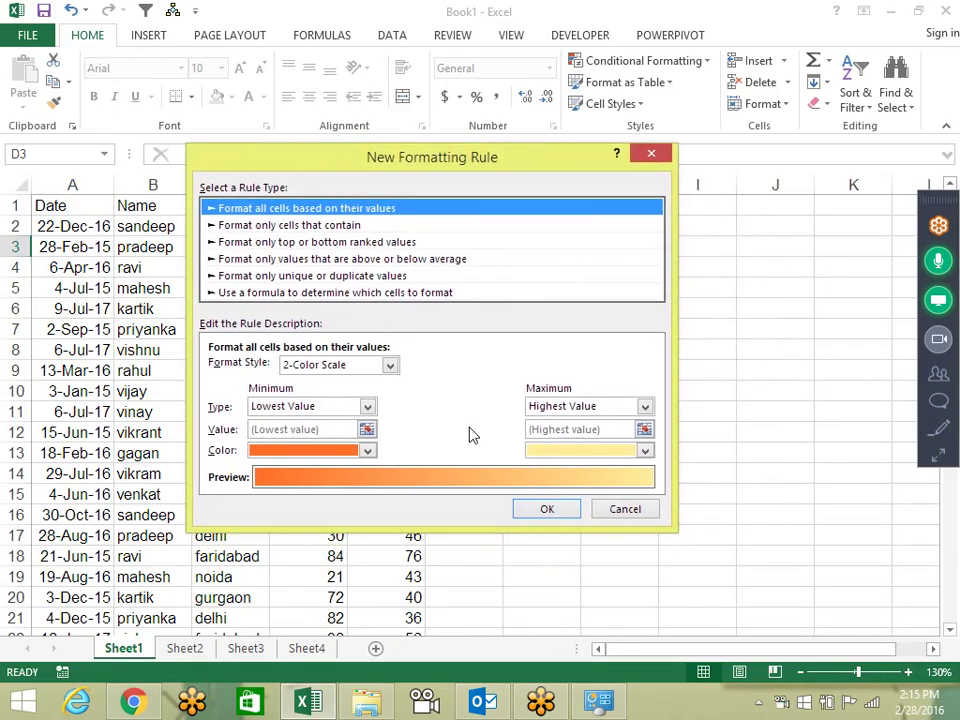
click(350, 226)
click(373, 259)
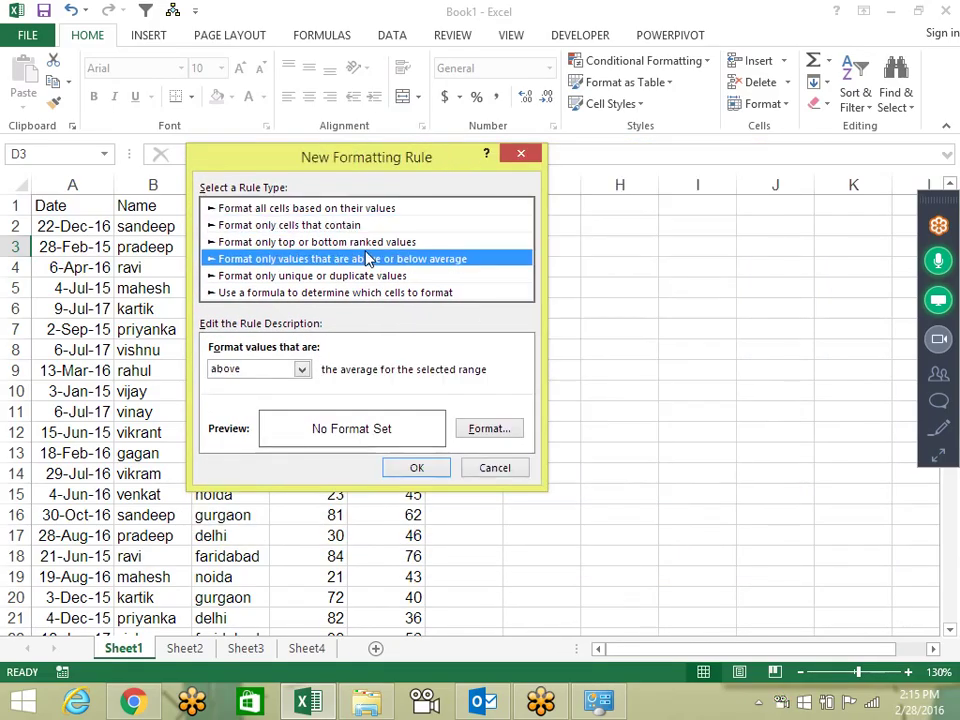
click(384, 276)
click(384, 291)
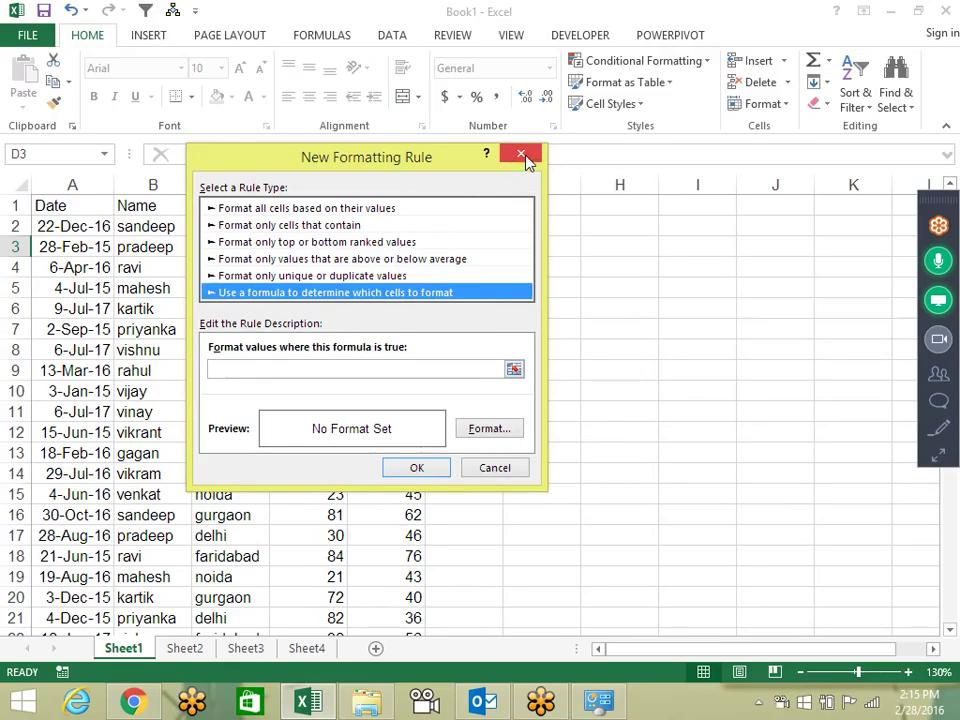
click(524, 158)
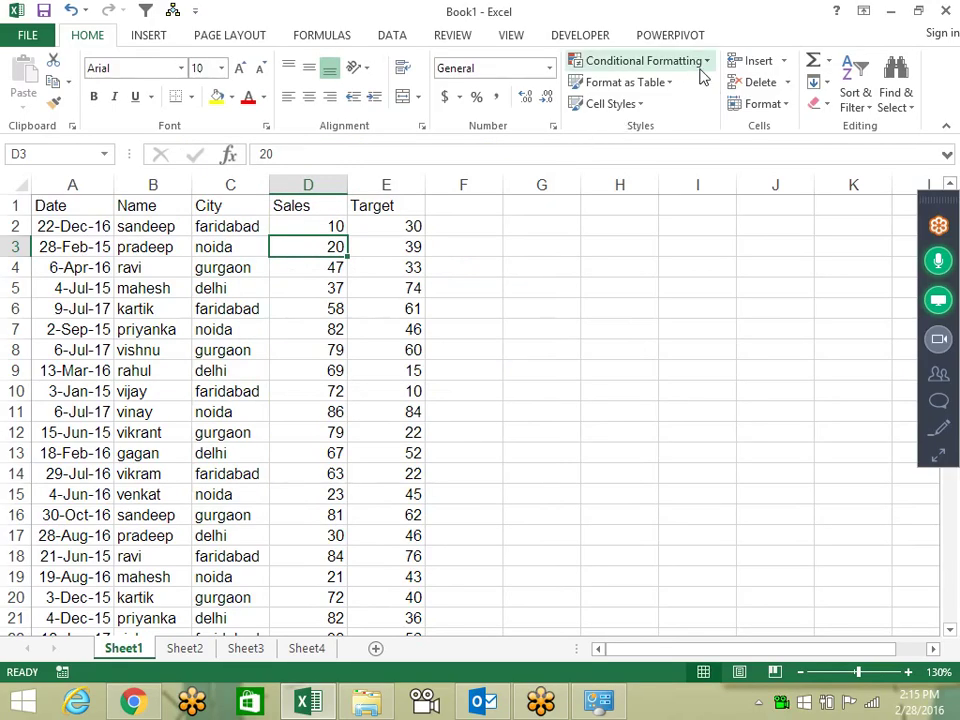
click(701, 75)
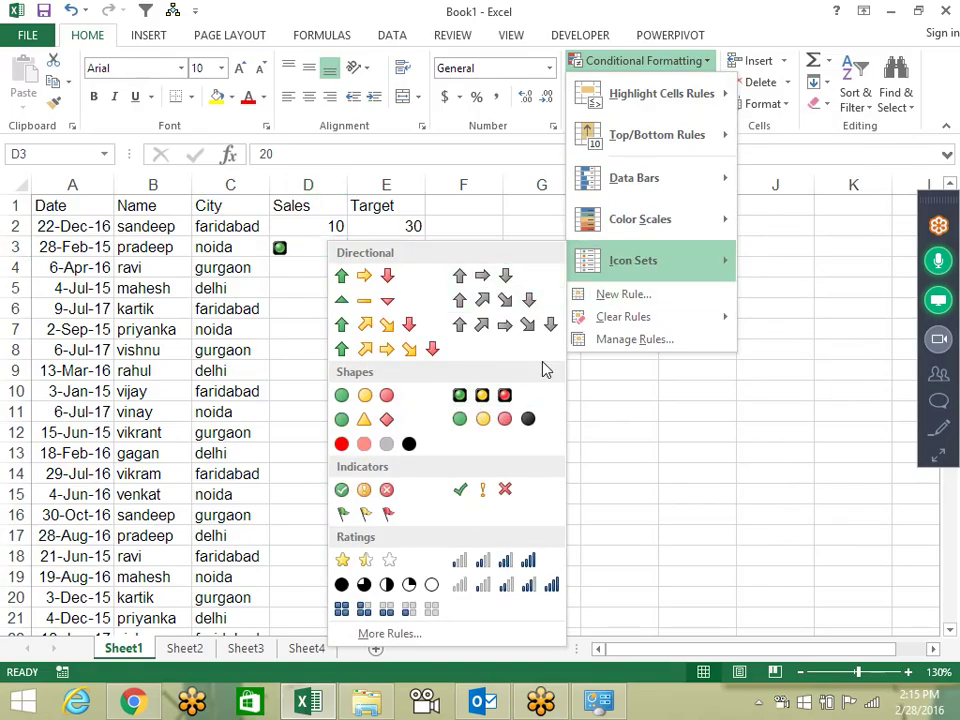
Confirm the conditional formatting rules list is empty, then select Sales cell D2.
click(638, 342)
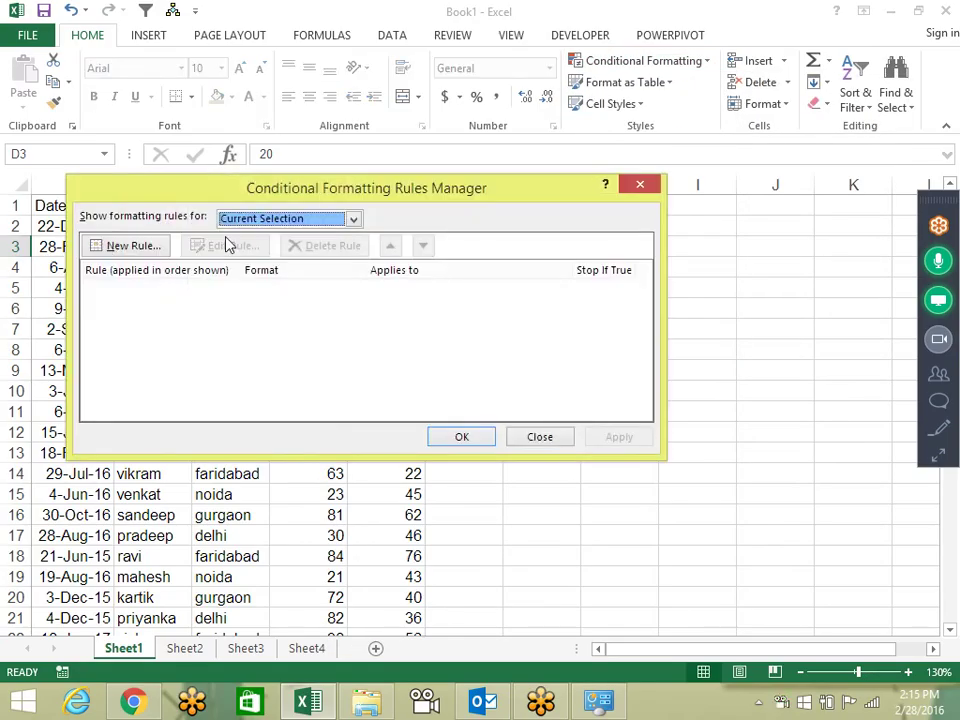
click(642, 183)
click(298, 221)
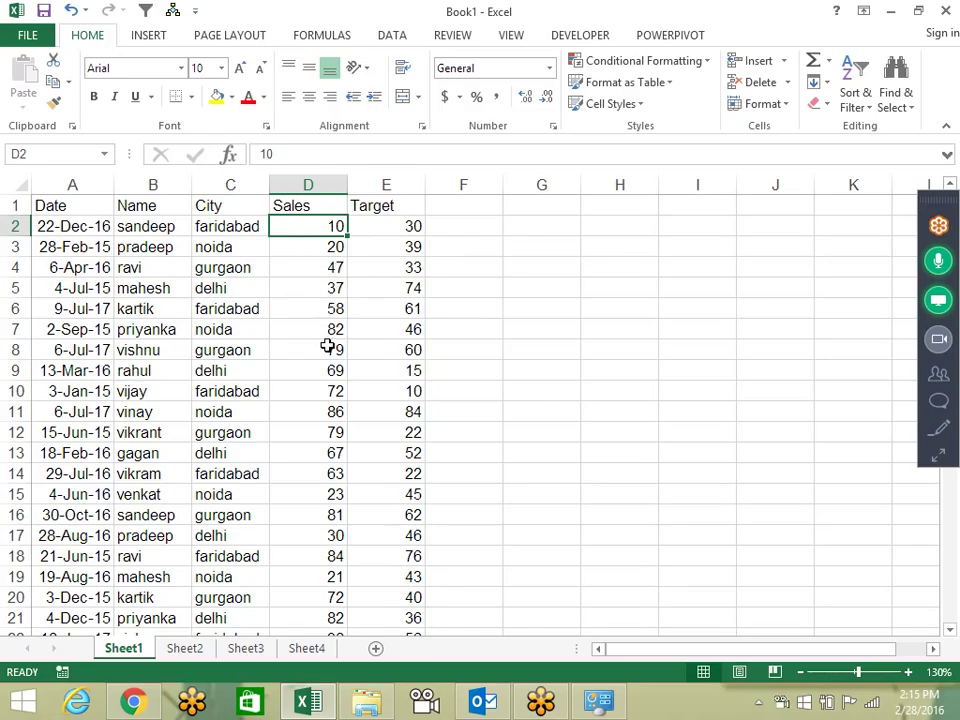
Select Sales D2:D176 and start a Greater Than highlight rule with value 50.
key(ctrl+shift+Down)
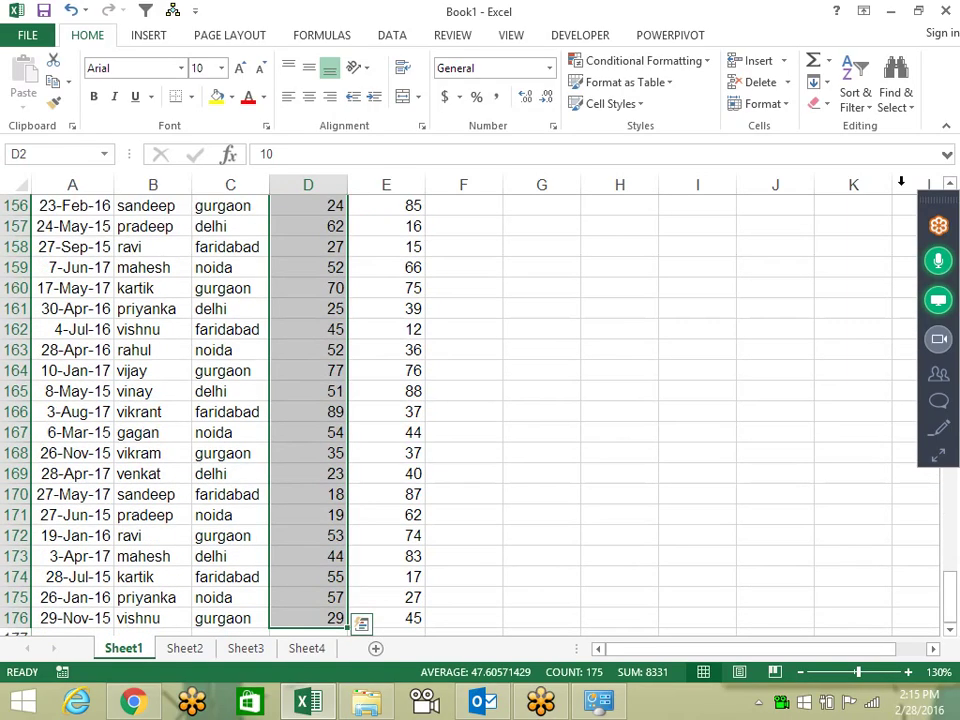
drag(950, 590, 950, 205)
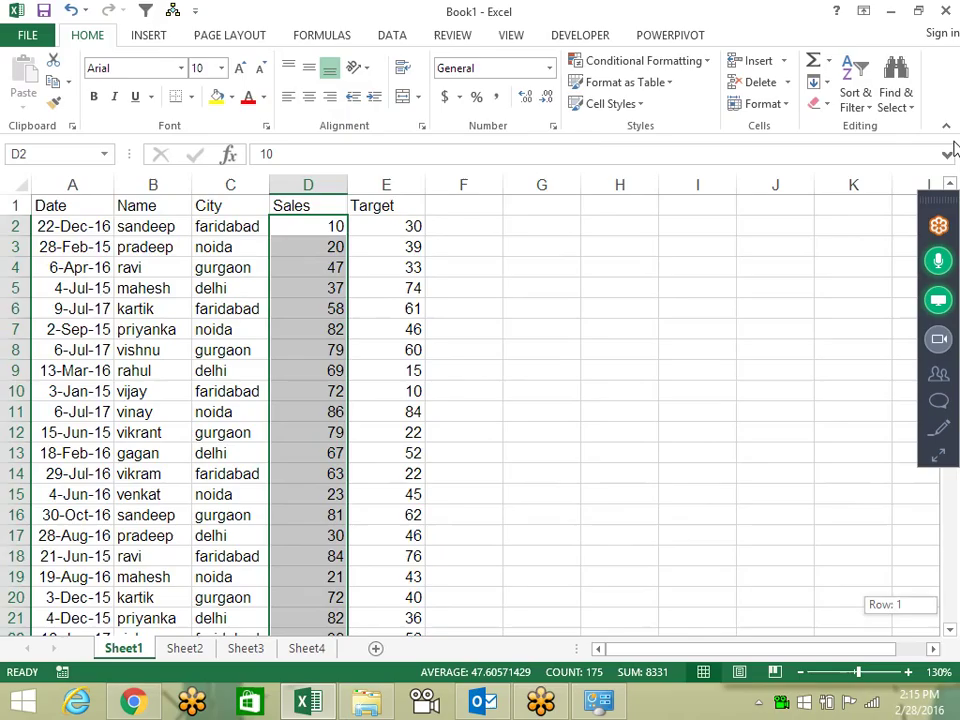
click(700, 62)
mouse_move(661, 94)
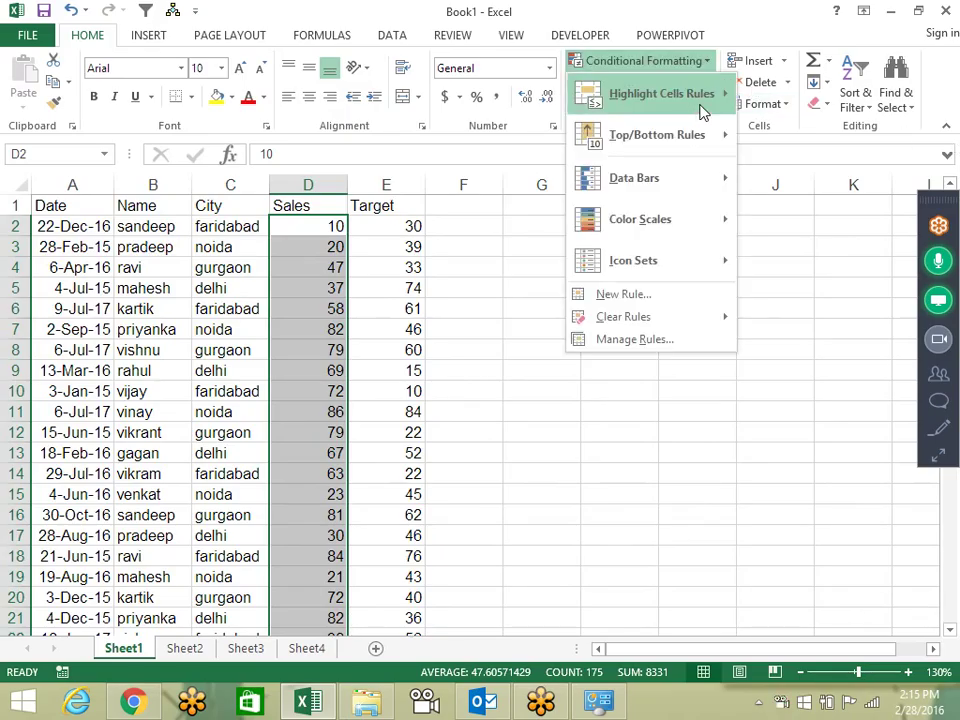
click(775, 105)
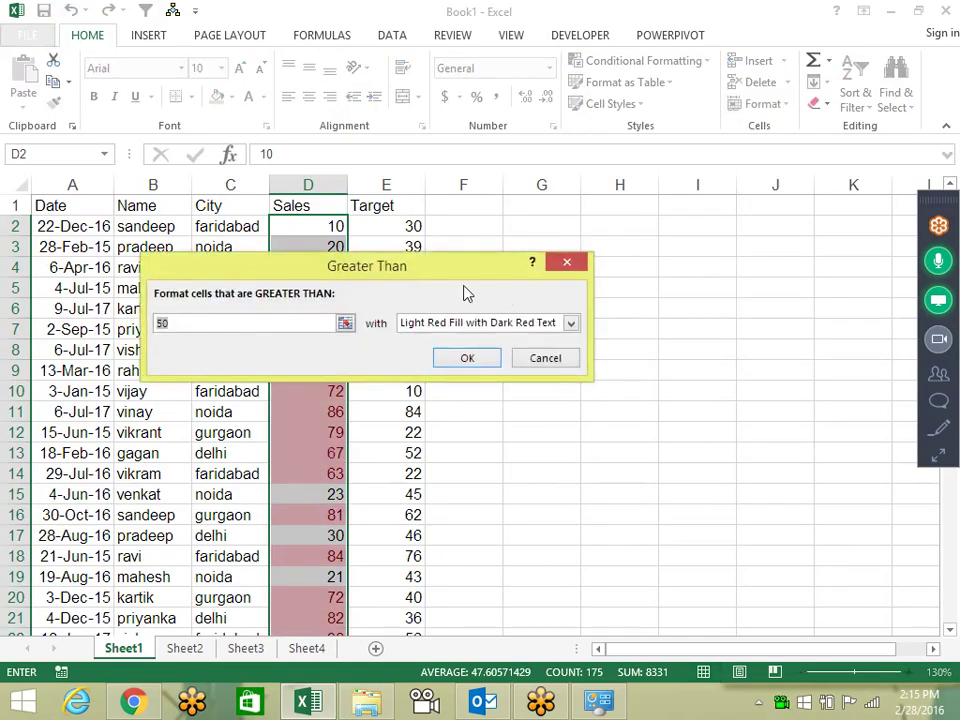
drag(441, 270, 700, 262)
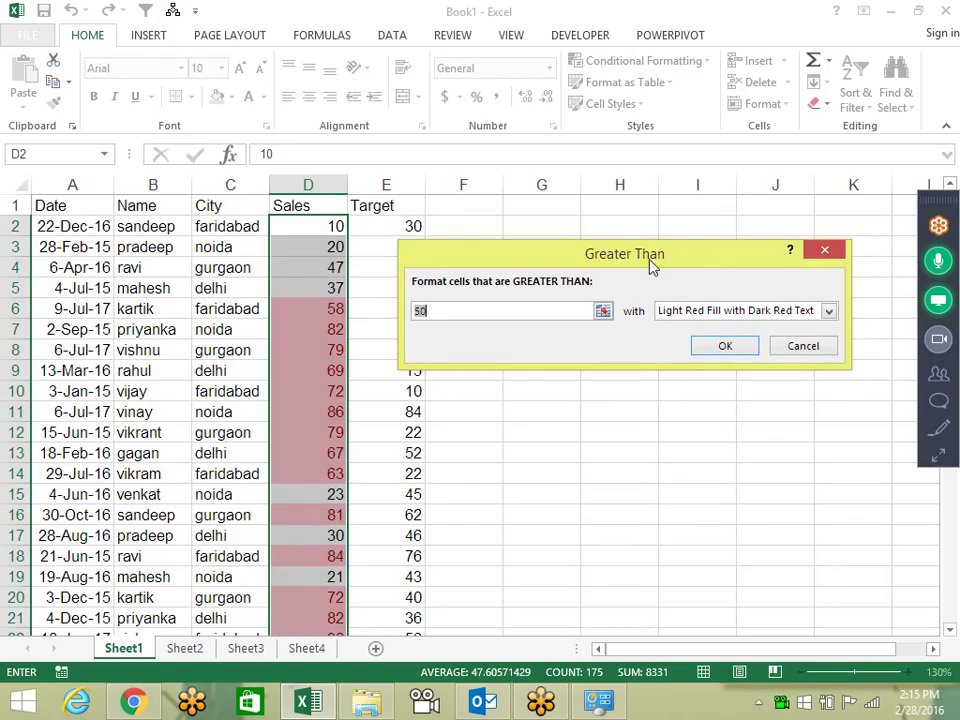
text(50)
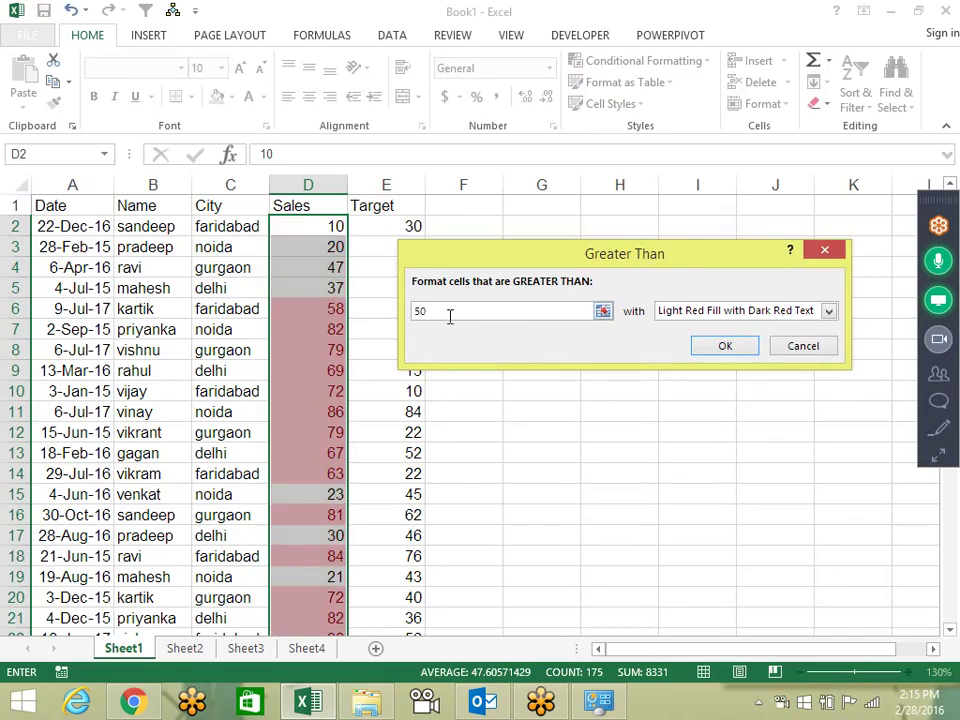
Preview the yellow and green fill presets, then choose Custom Format instead.
click(700, 312)
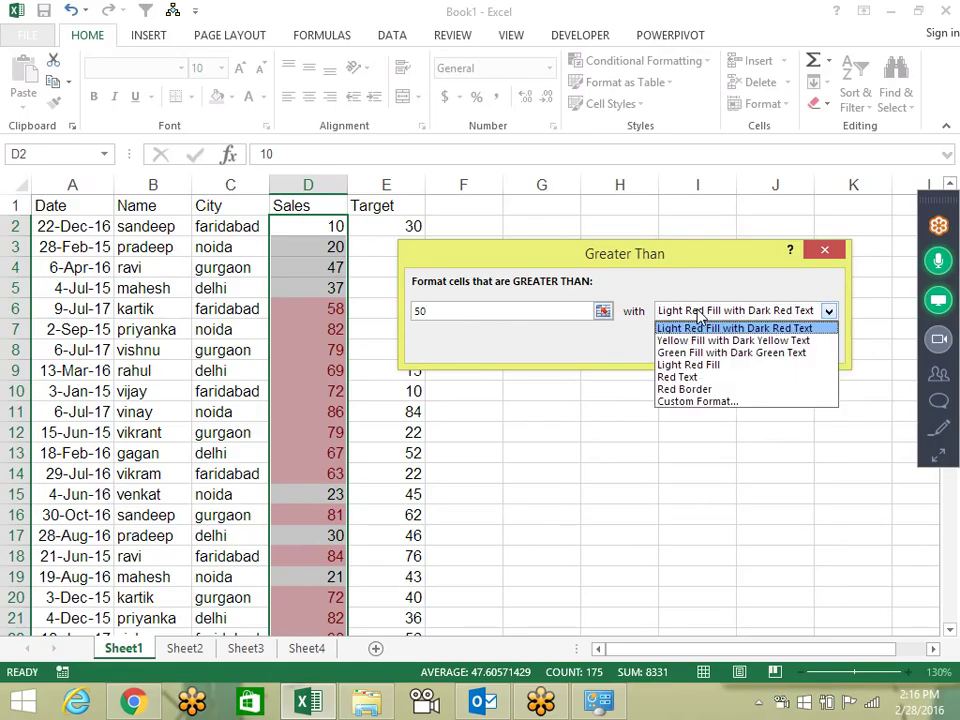
click(712, 340)
click(778, 316)
click(746, 357)
click(827, 311)
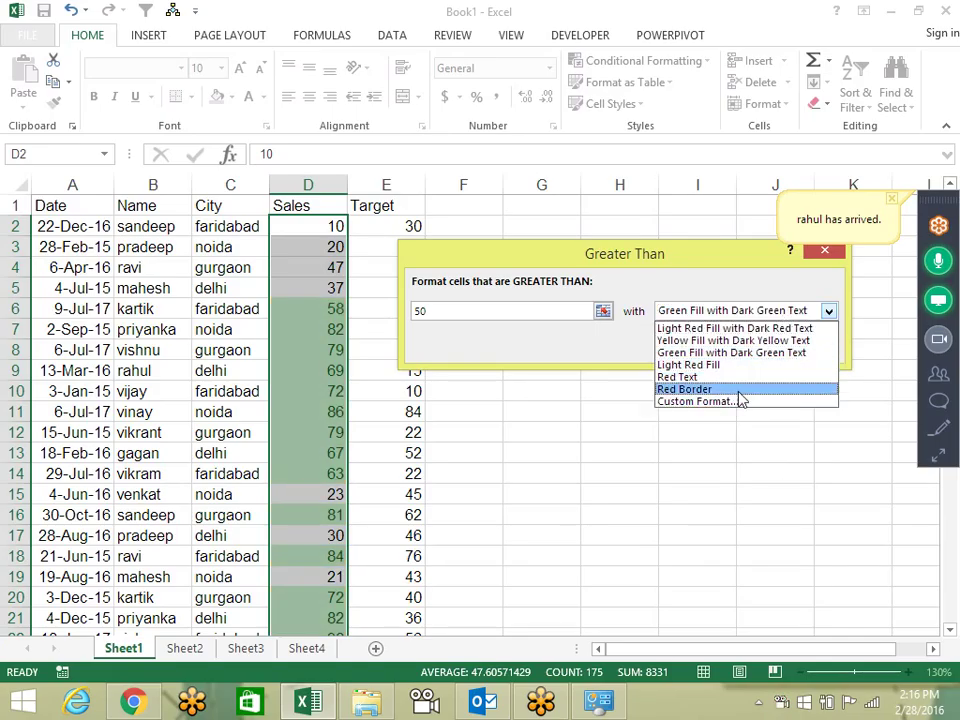
click(734, 404)
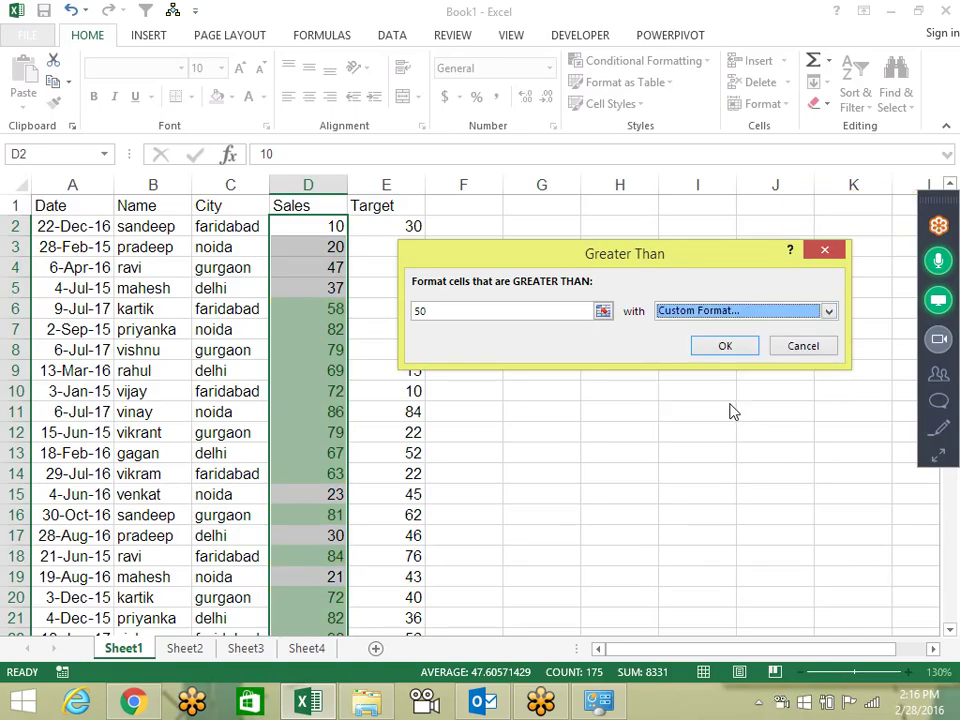
mouse_move(435, 66)
mouse_down()
mouse_move(696, 186)
mouse_move(662, 160)
mouse_up()
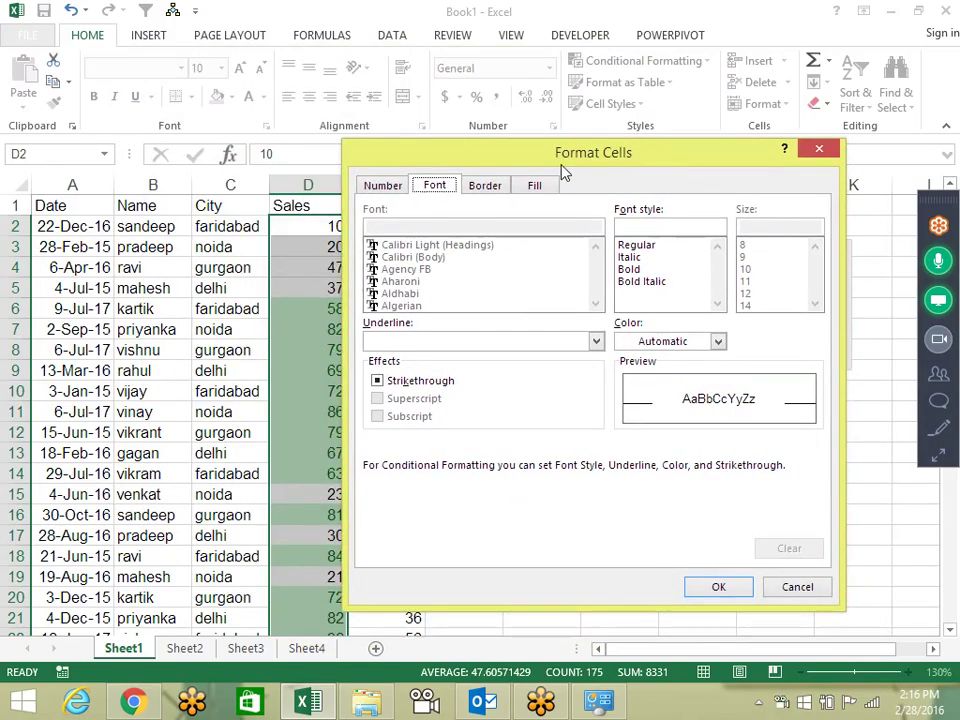
Review the Number and Font tabs of Format Cells and expand the GoToMeeting controls.
click(372, 188)
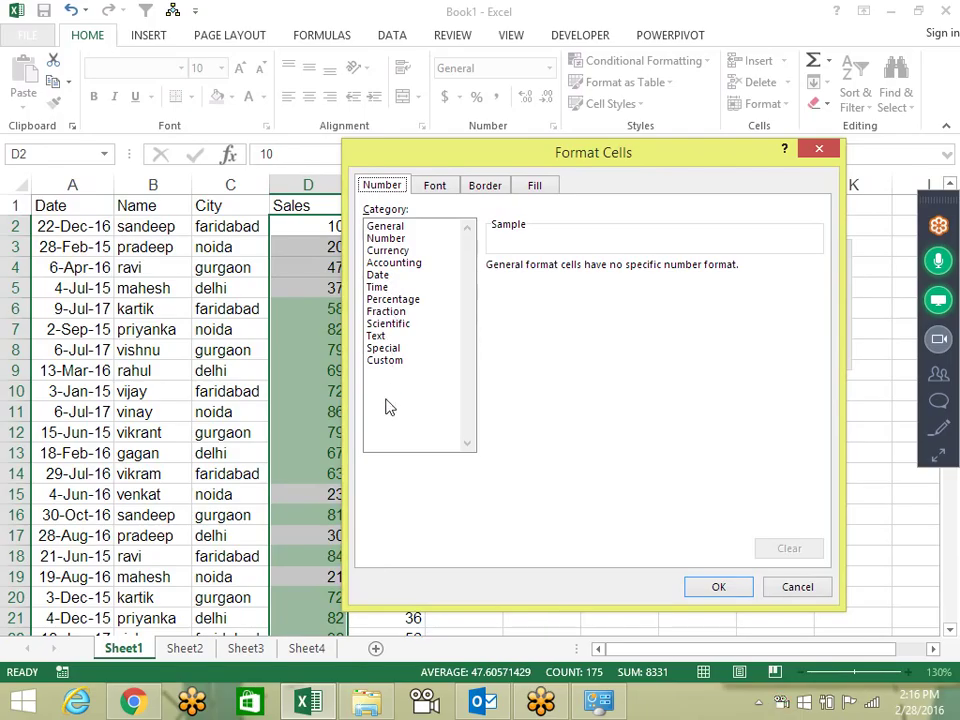
click(434, 188)
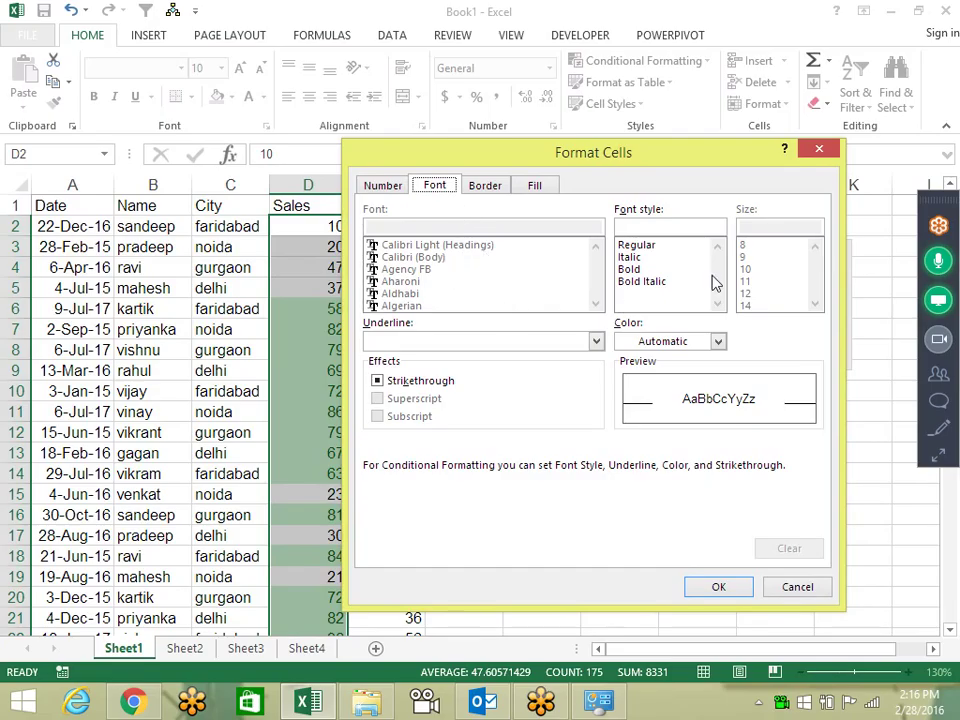
click(940, 460)
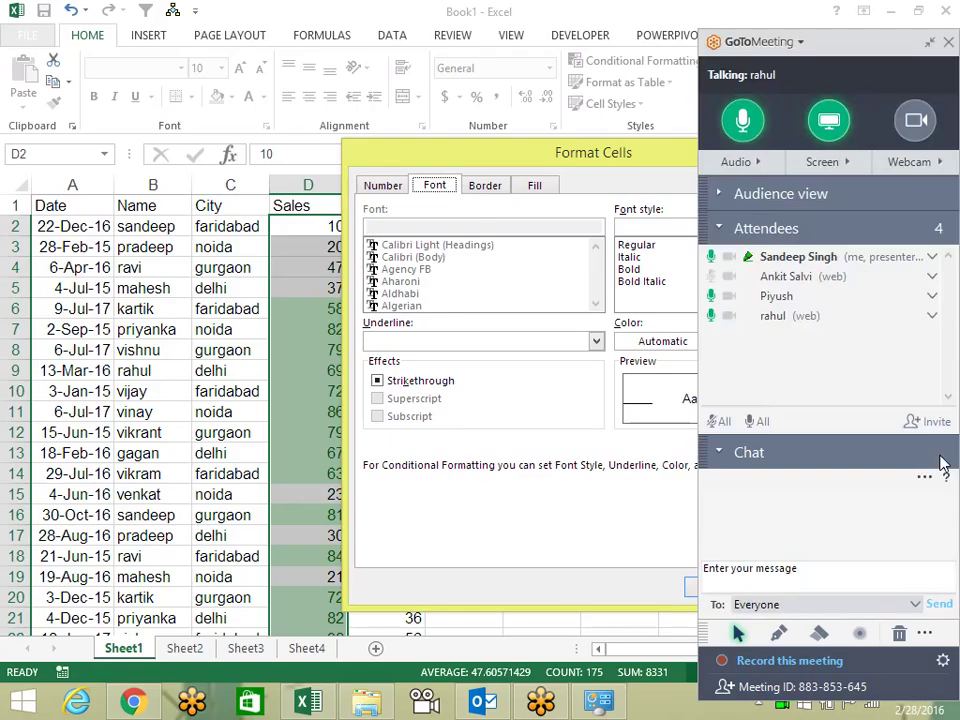
Mute the web attendee's microphone from the GoToMeeting Attendees list.
right_click(710, 318)
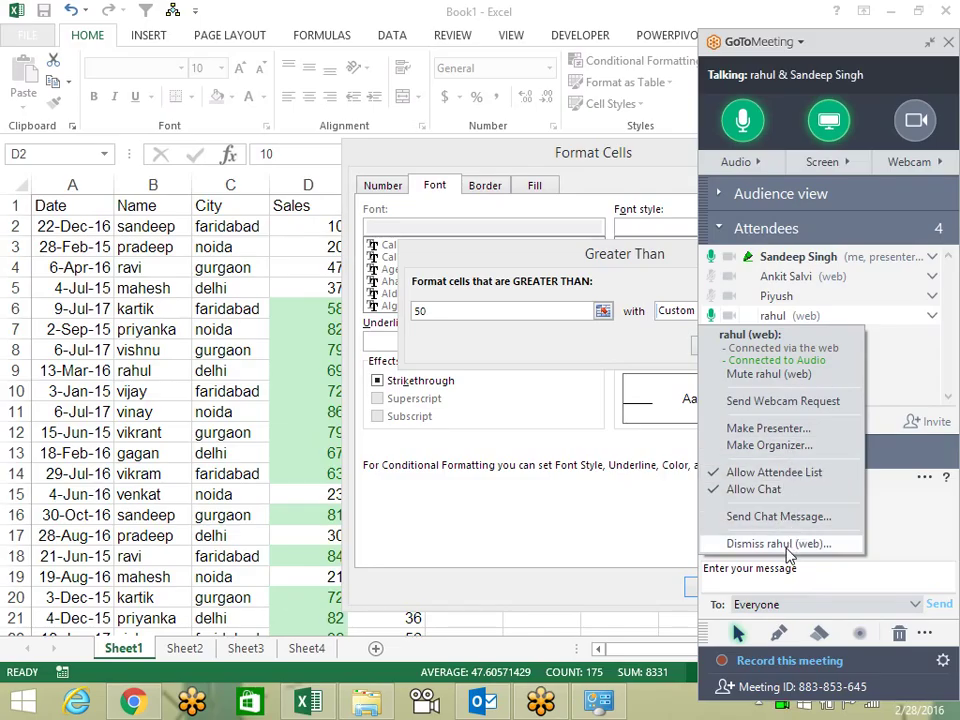
click(710, 317)
click(710, 316)
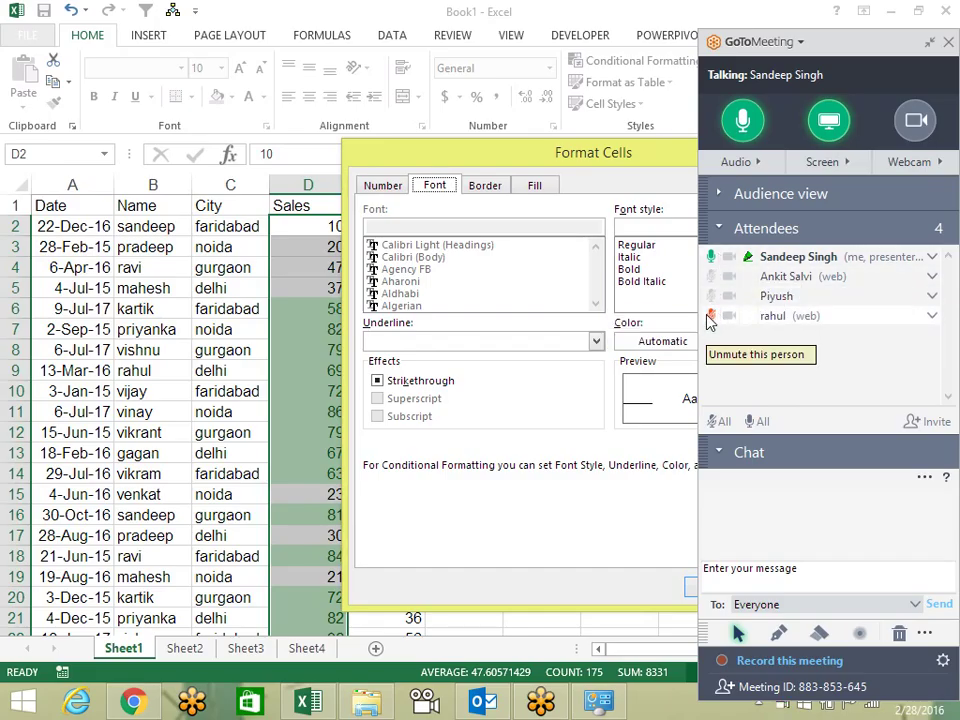
right_click(709, 320)
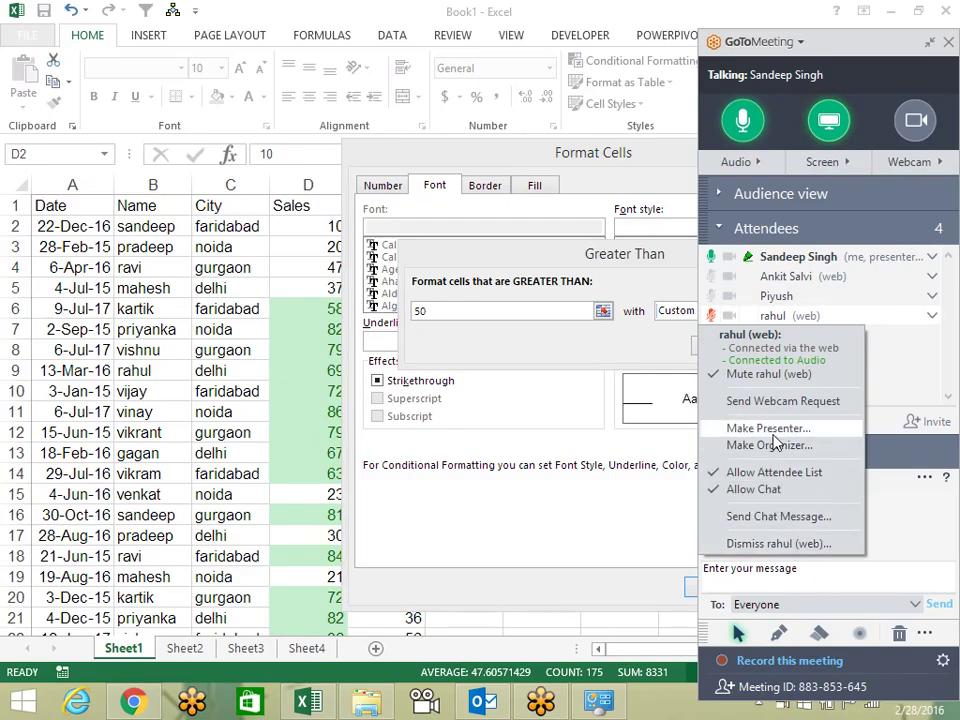
click(768, 374)
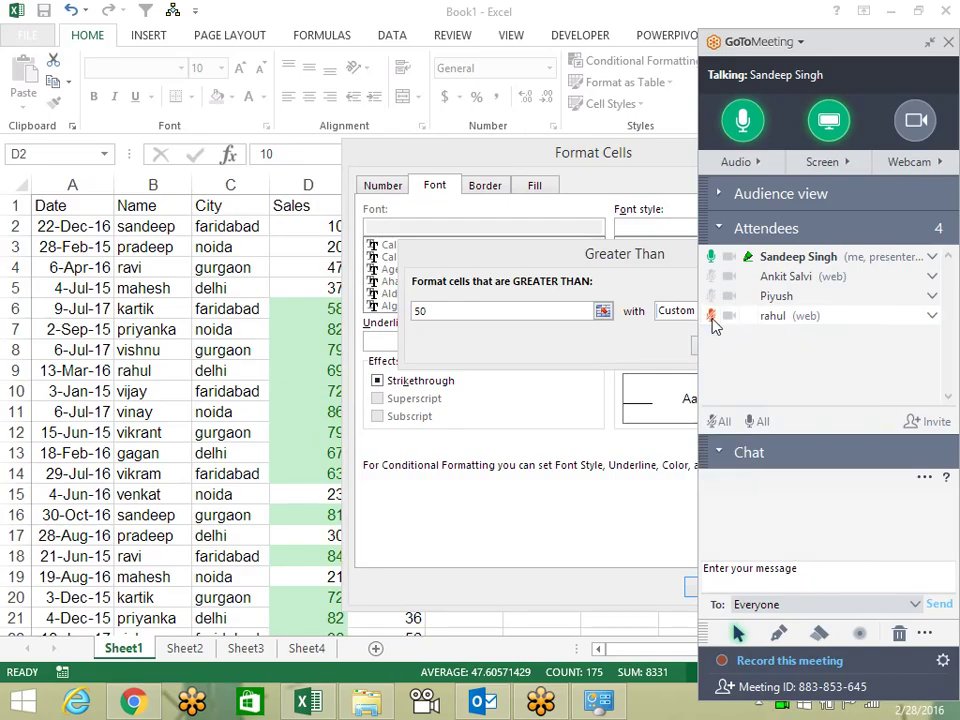
click(712, 317)
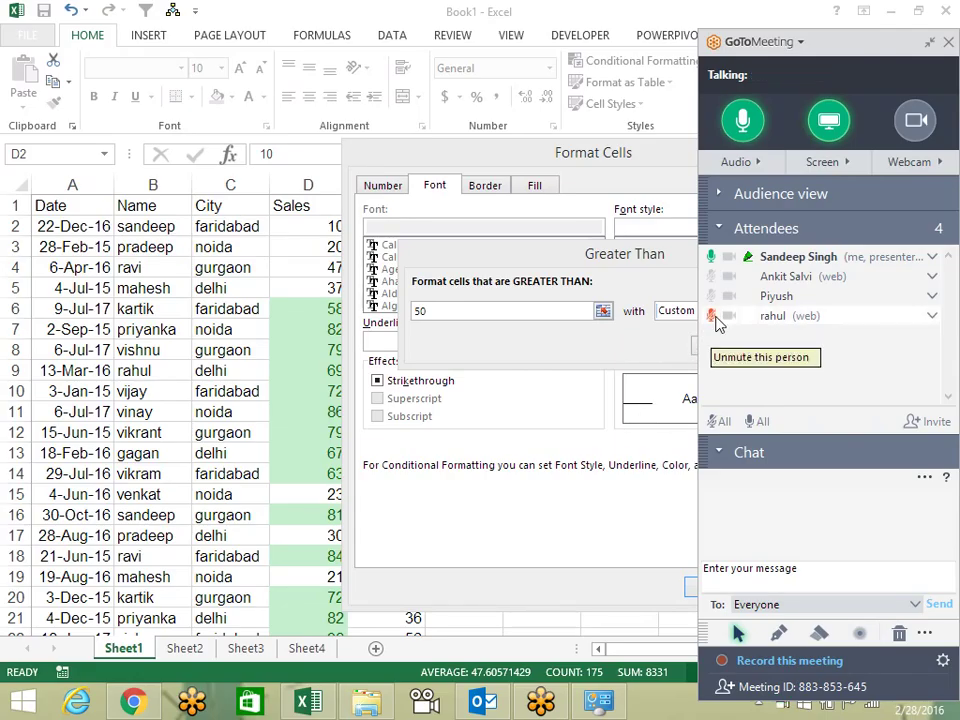
click(712, 317)
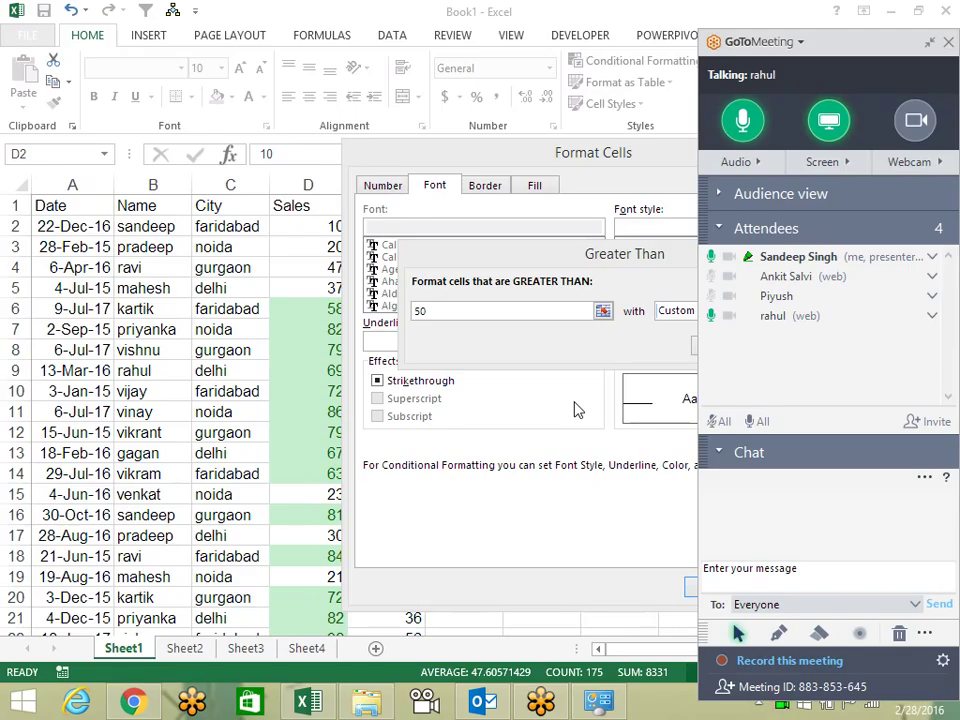
click(709, 318)
click(588, 397)
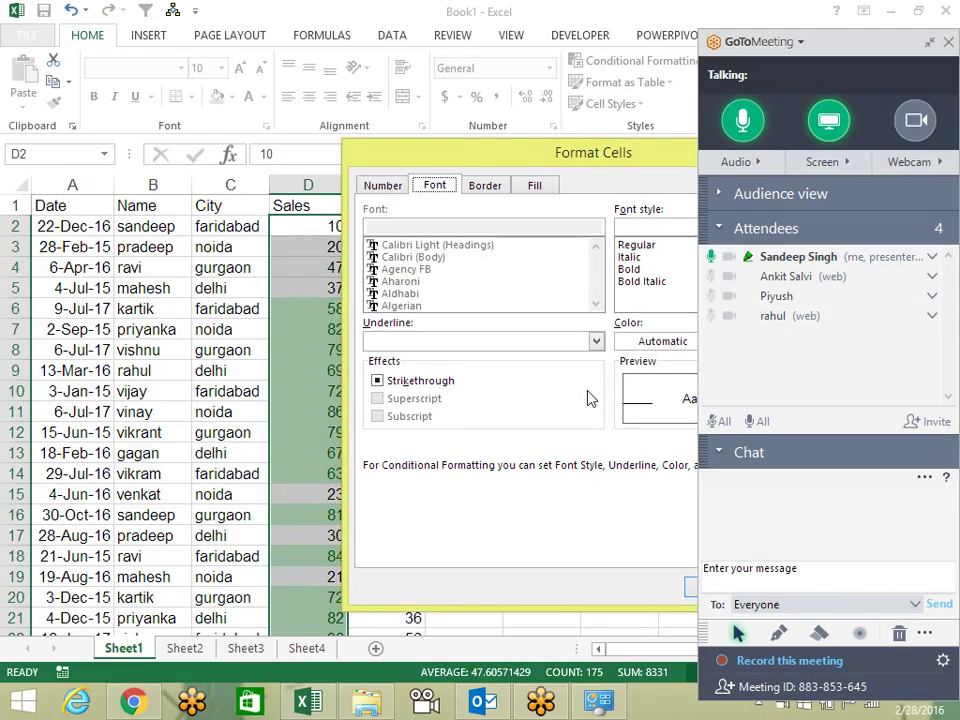
Give the custom format the Accounting number format and a bold font.
click(929, 42)
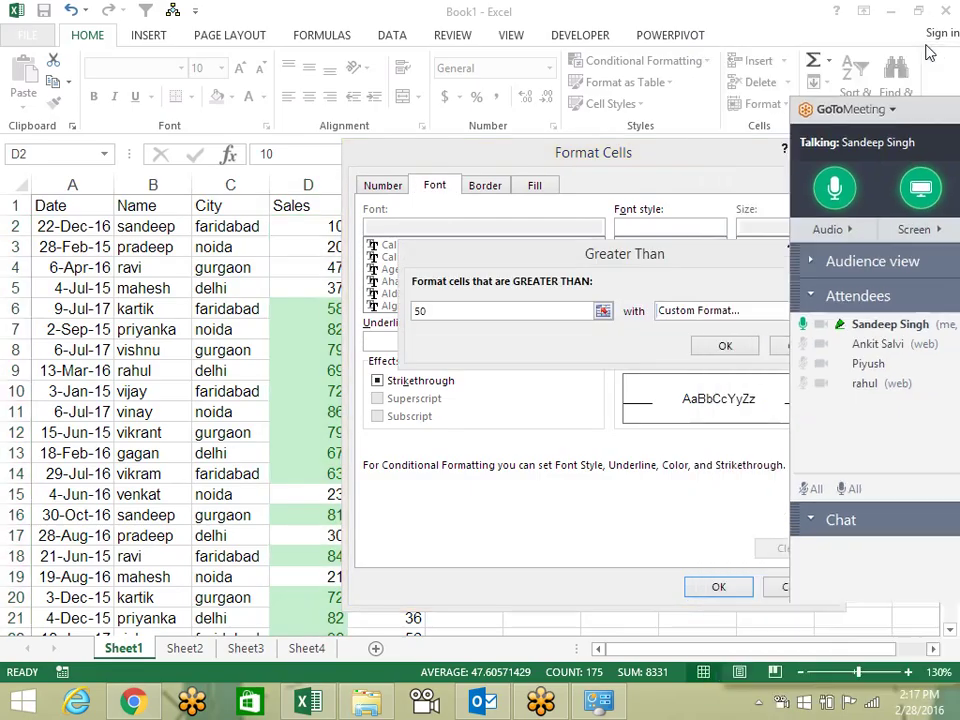
mouse_move(686, 160)
mouse_down()
mouse_move(578, 107)
mouse_move(467, 129)
mouse_up()
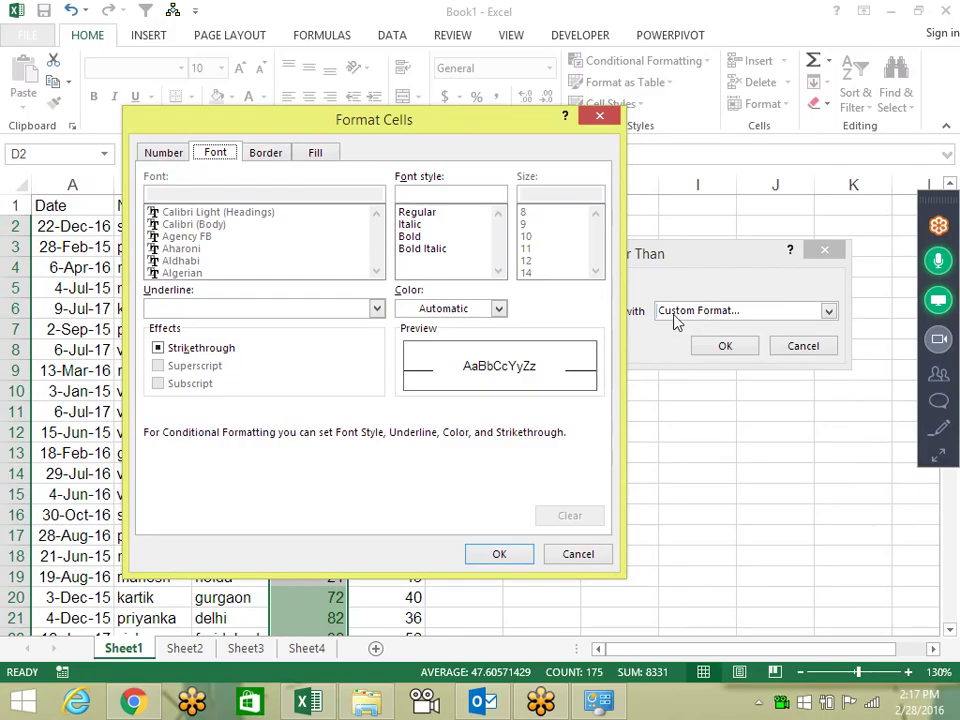
click(157, 154)
click(178, 206)
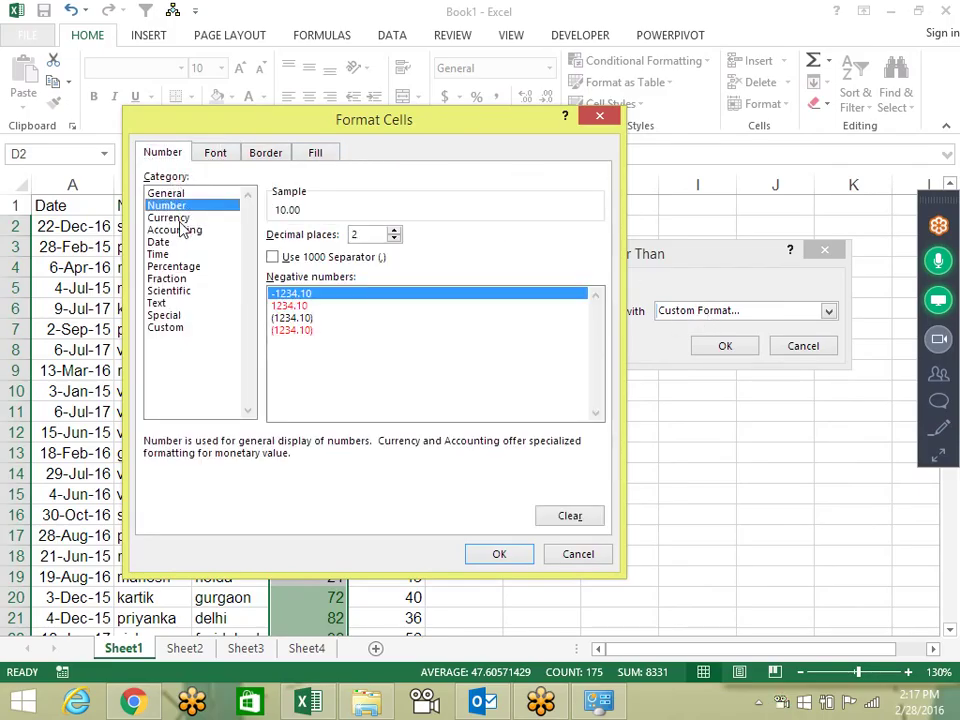
click(186, 229)
click(216, 153)
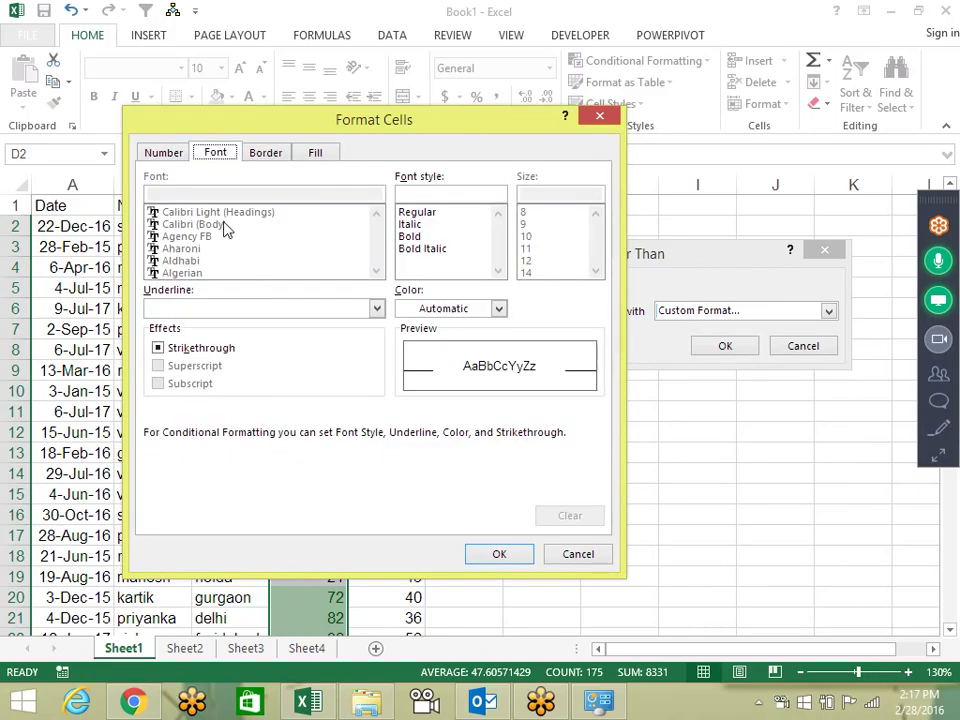
click(435, 238)
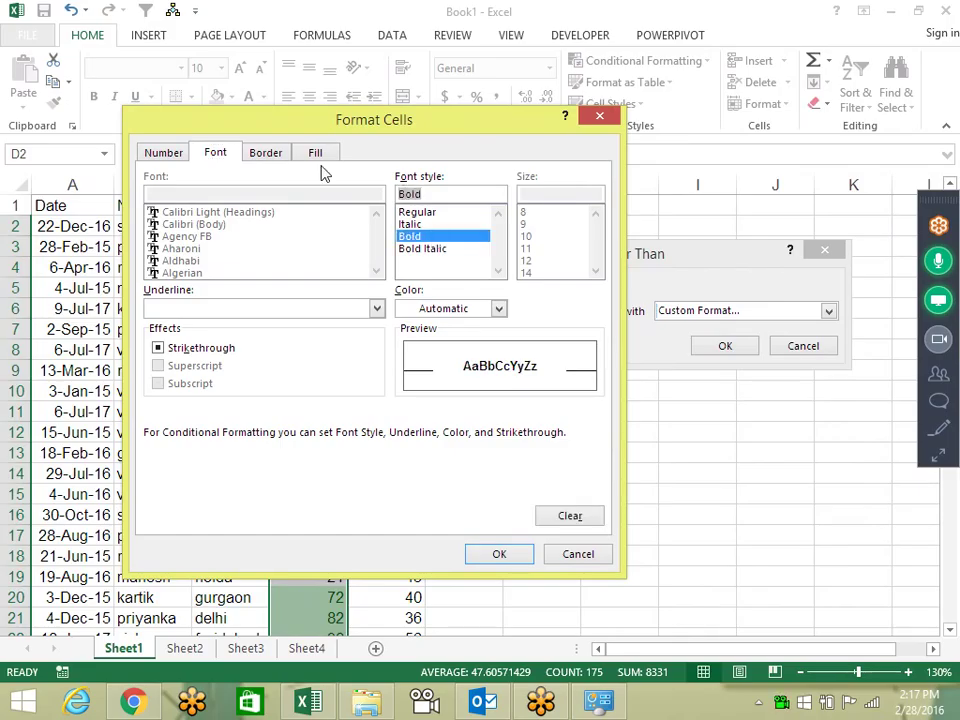
Add a yellow fill and confirm the greater-than-50 rule on Sales.
click(258, 153)
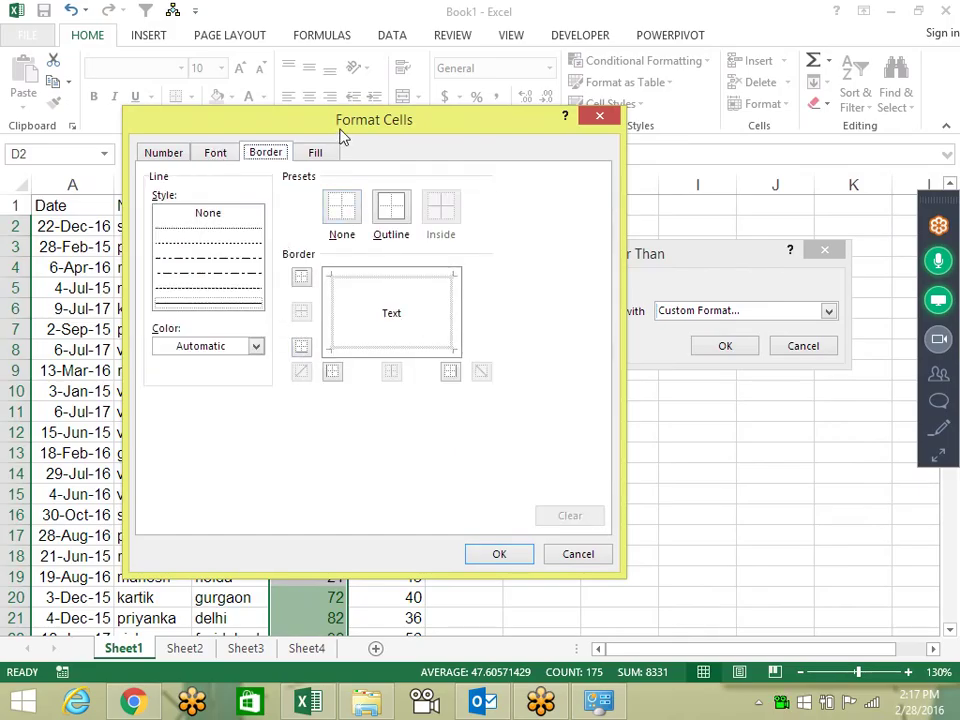
click(316, 152)
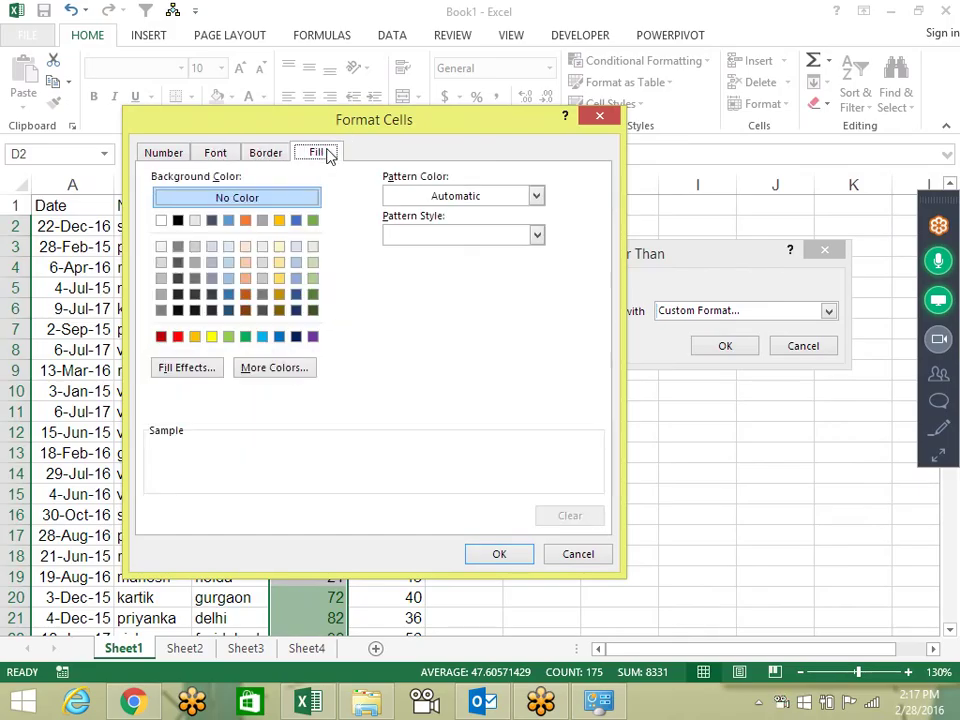
click(211, 337)
click(220, 153)
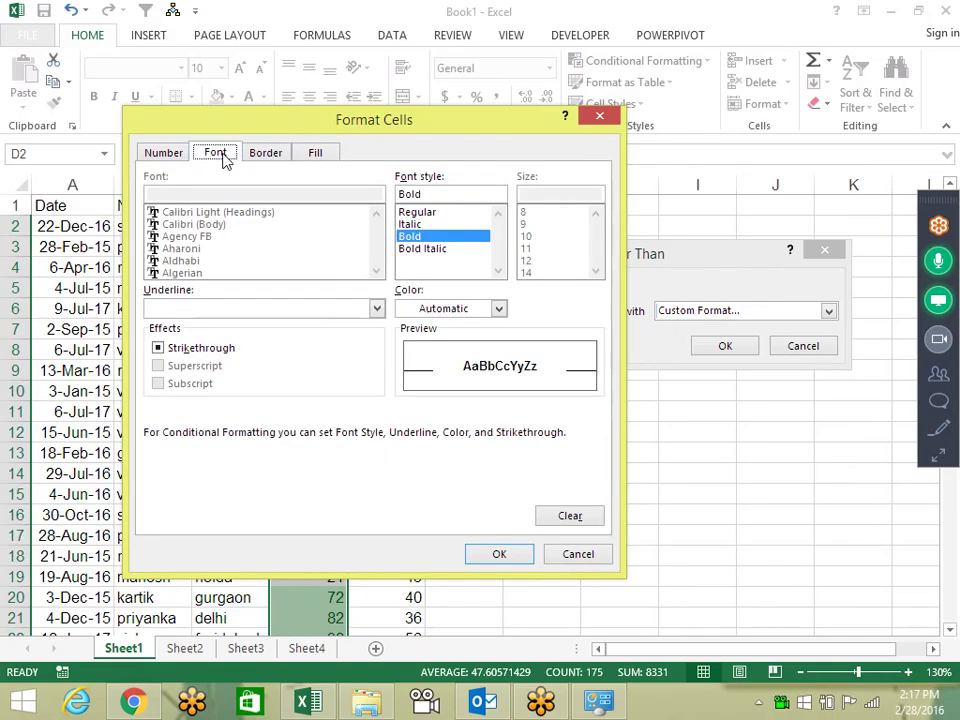
click(502, 558)
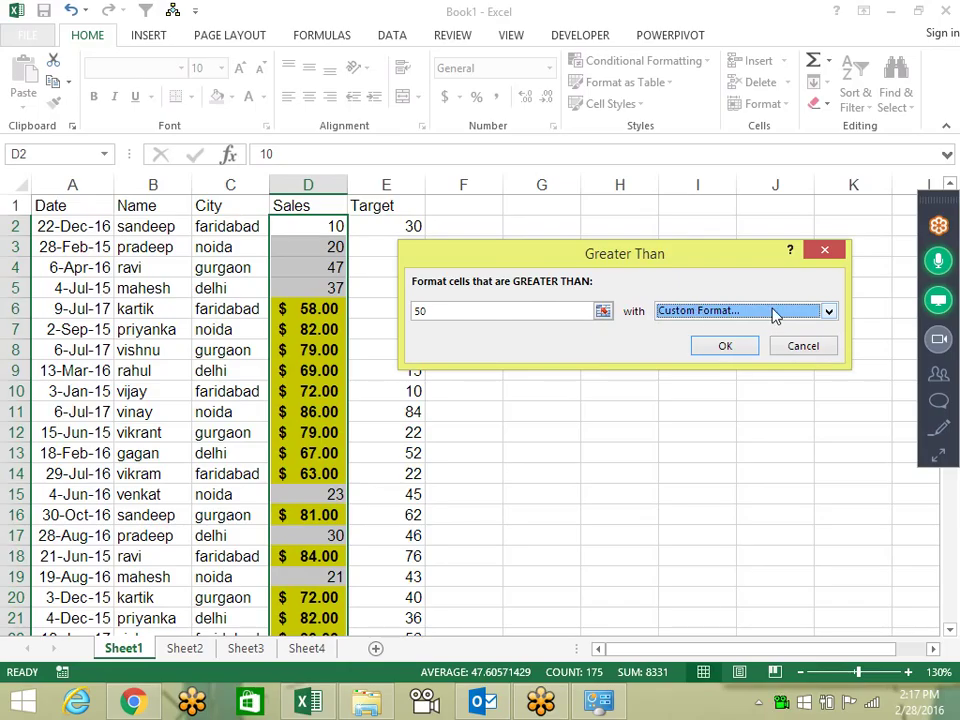
click(730, 345)
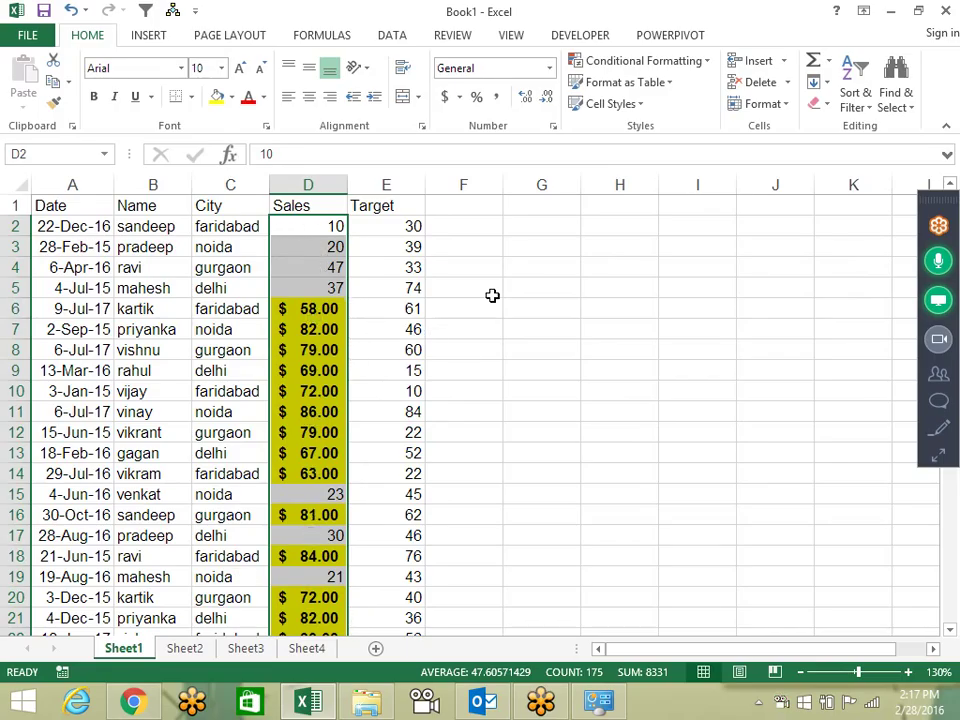
Open Manage Rules and inspect the Cell Value > 50 rule without changing it.
click(677, 61)
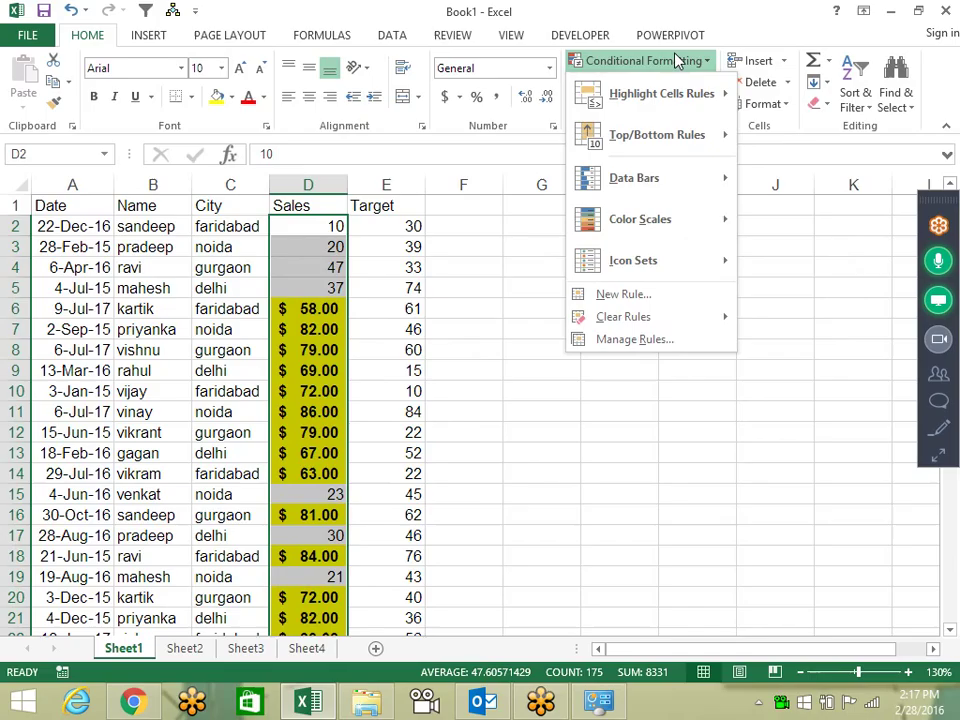
mouse_move(634, 260)
click(660, 341)
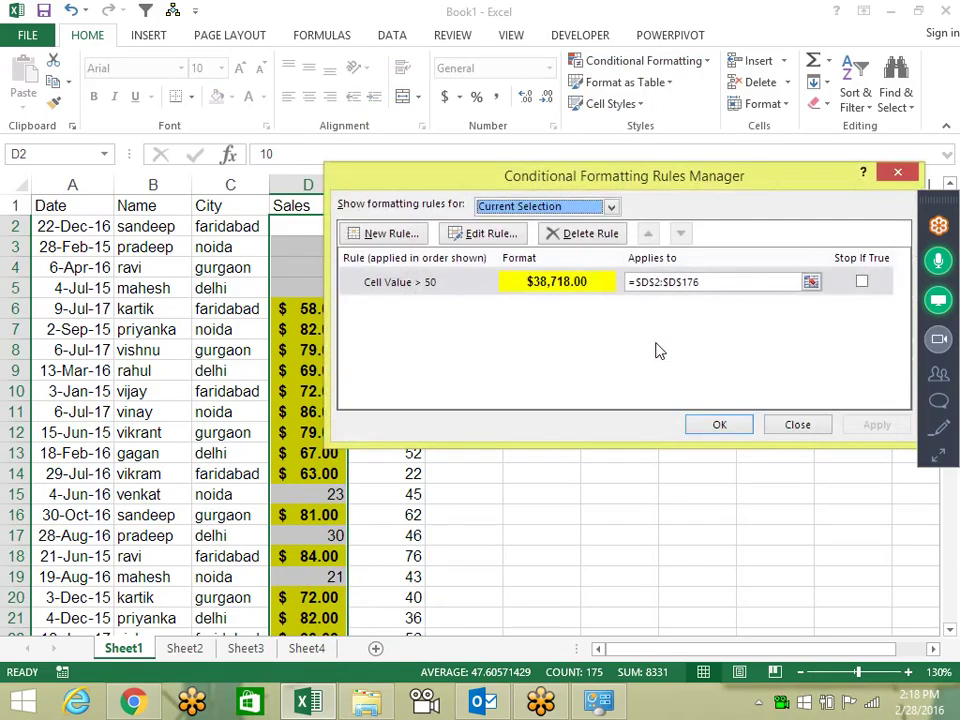
click(496, 288)
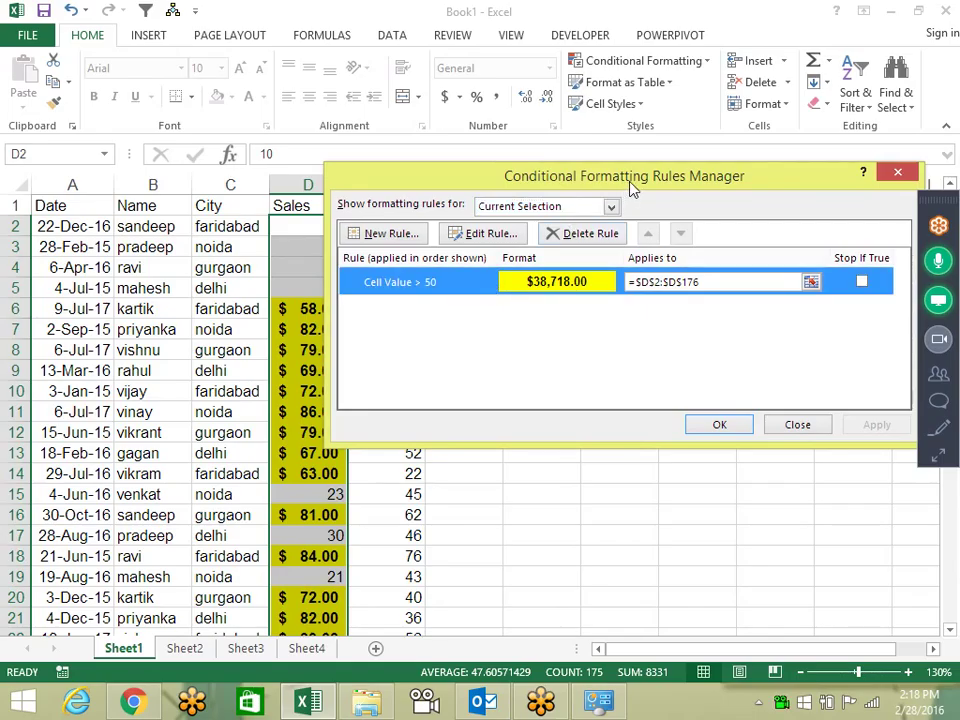
drag(537, 160, 425, 128)
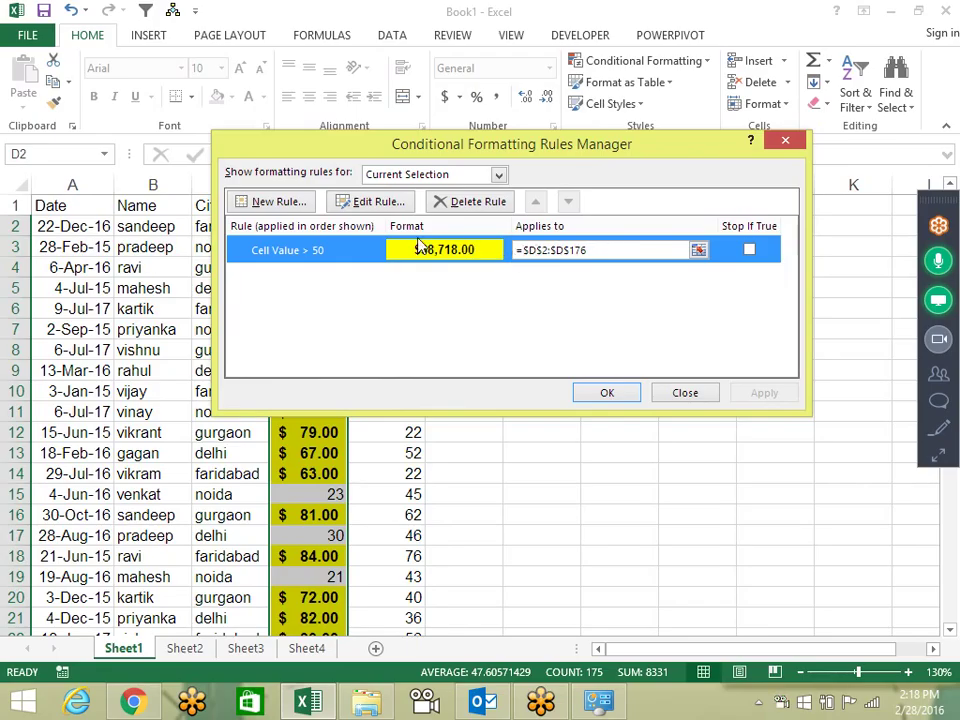
click(371, 203)
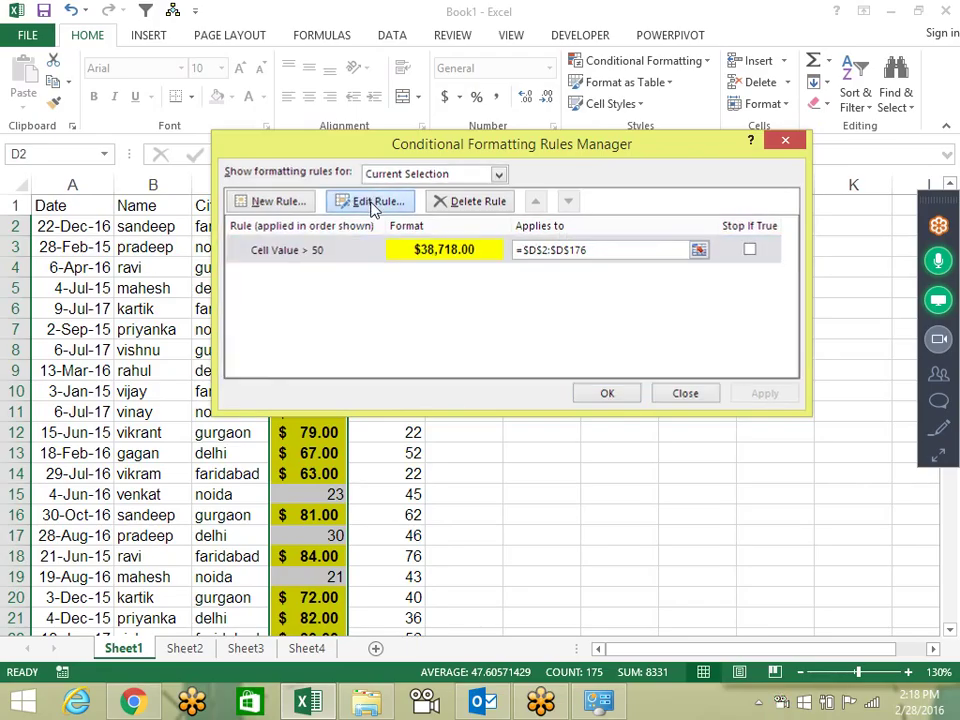
click(617, 330)
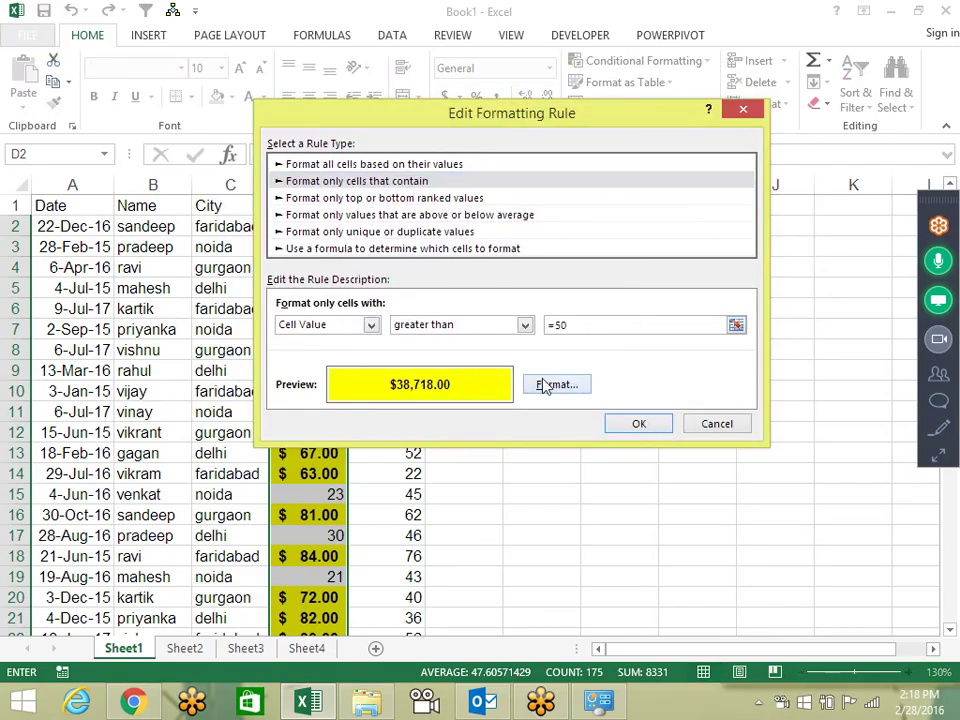
click(722, 428)
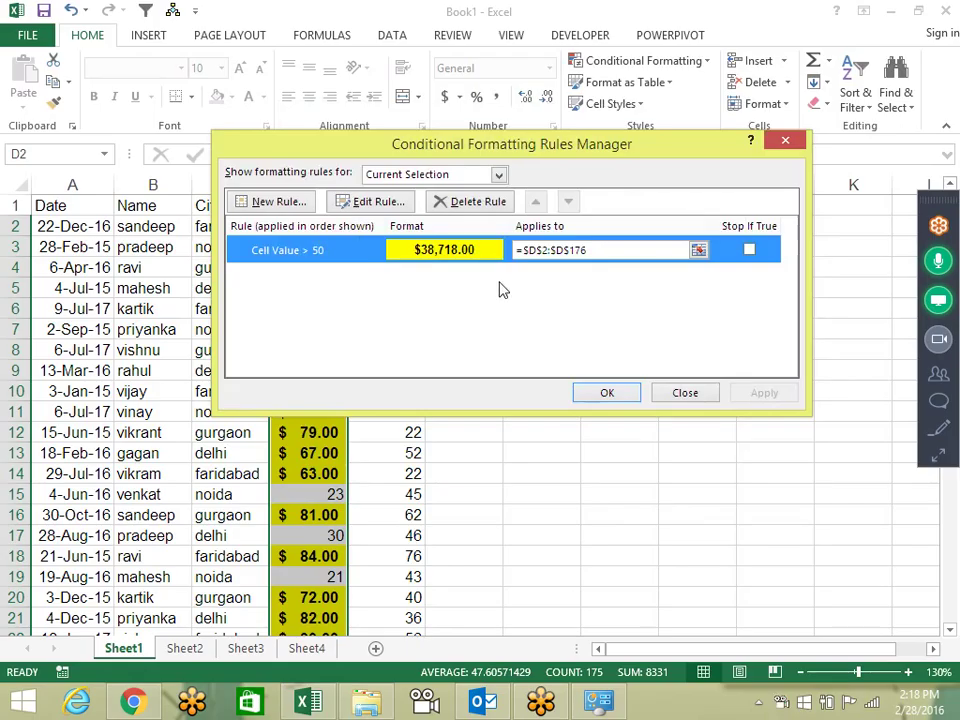
Delete the Cell Value > 50 rule and apply the removal.
click(475, 203)
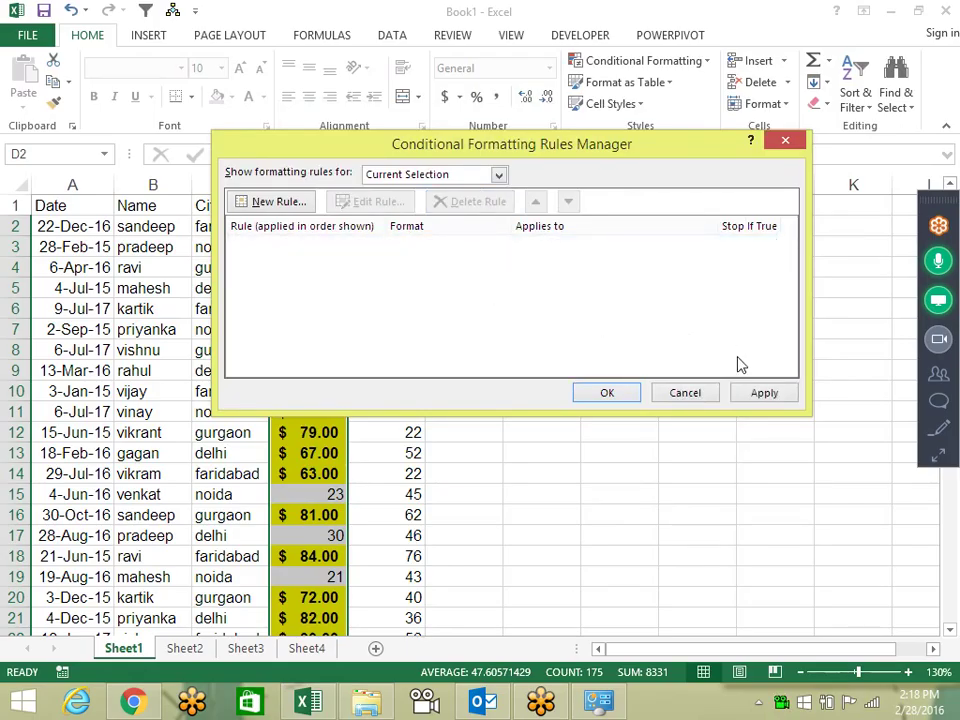
click(763, 393)
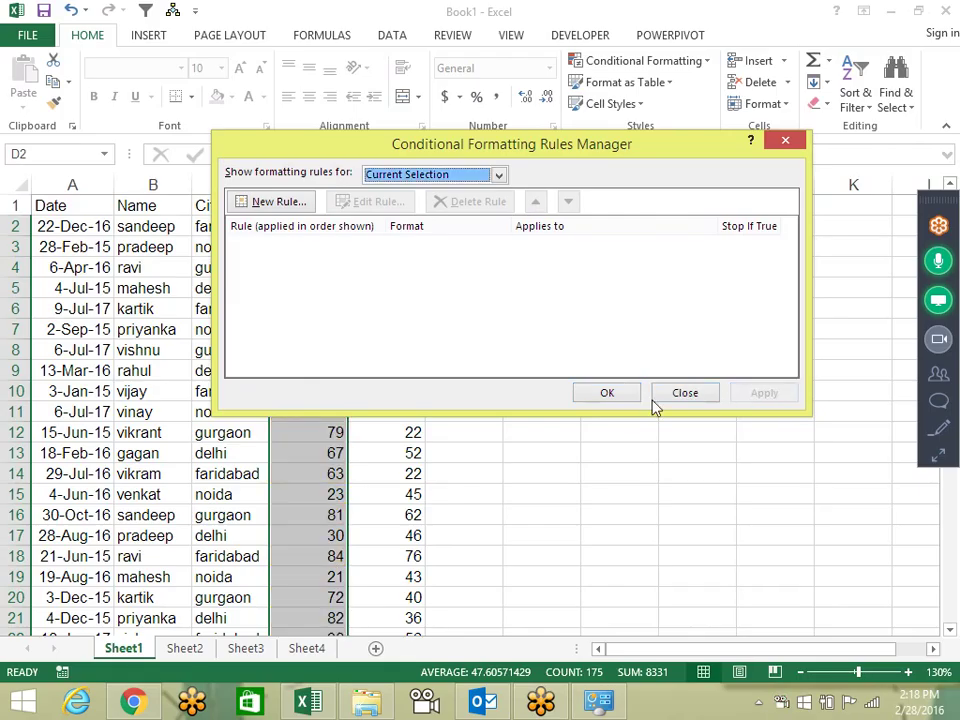
click(607, 394)
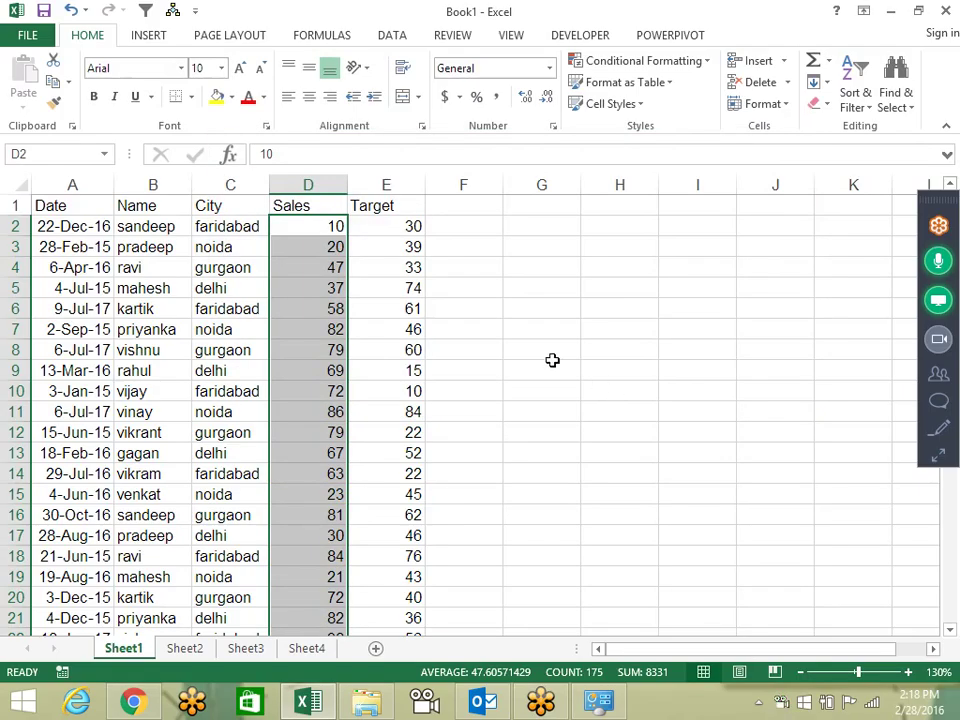
Create a Greater Than rule comparing Sales to $E$2, using Light Red Fill with Dark Red Text.
click(672, 62)
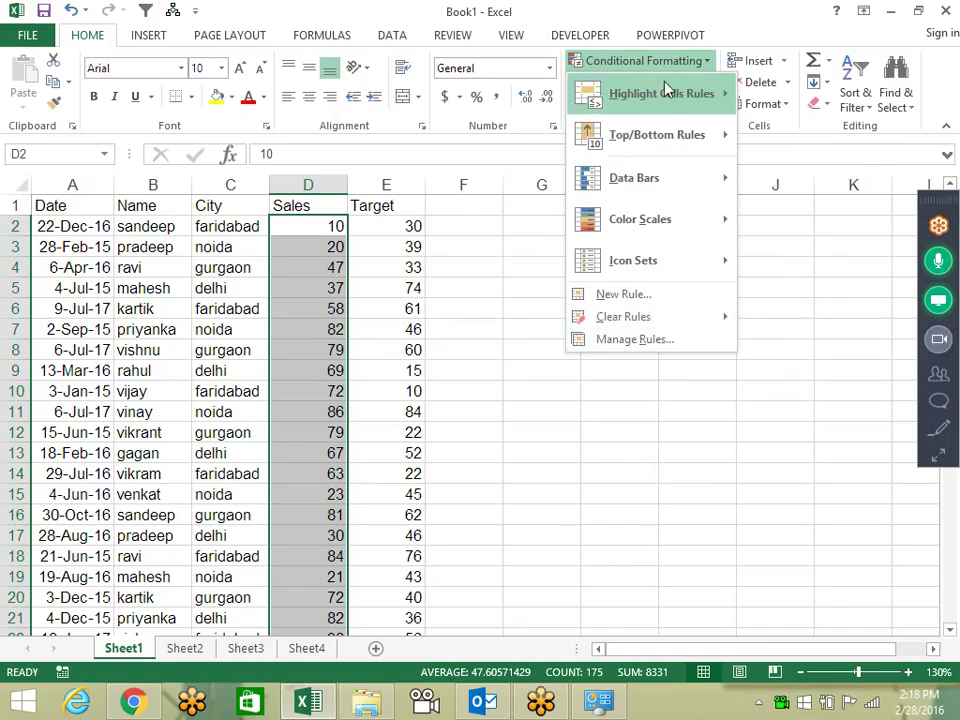
mouse_move(661, 94)
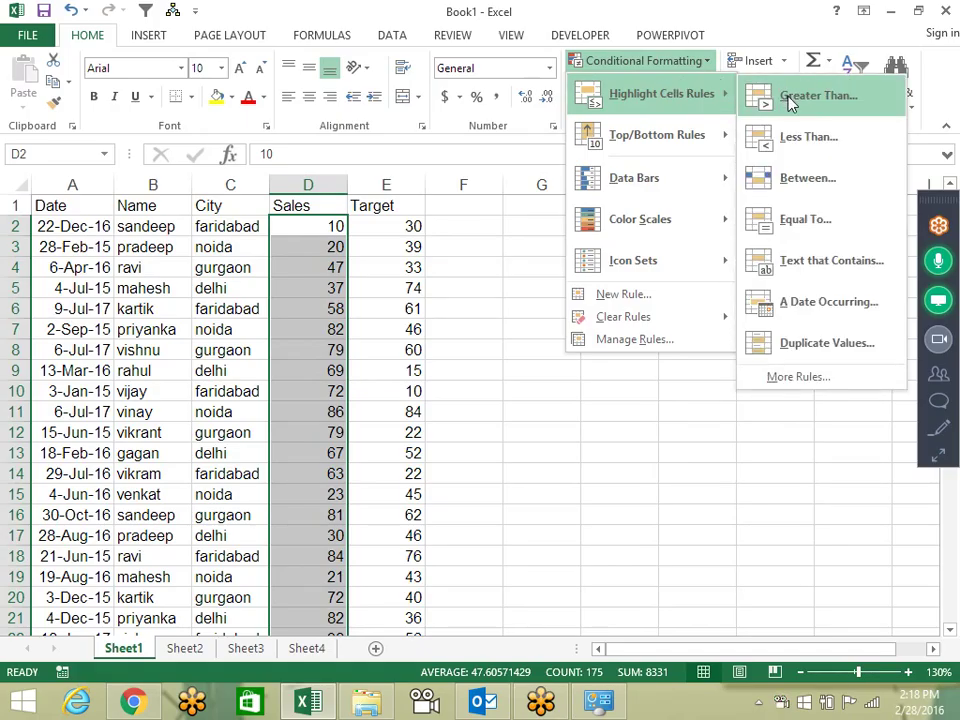
click(790, 103)
mouse_move(514, 227)
mouse_down()
mouse_move(668, 290)
mouse_move(669, 219)
mouse_up()
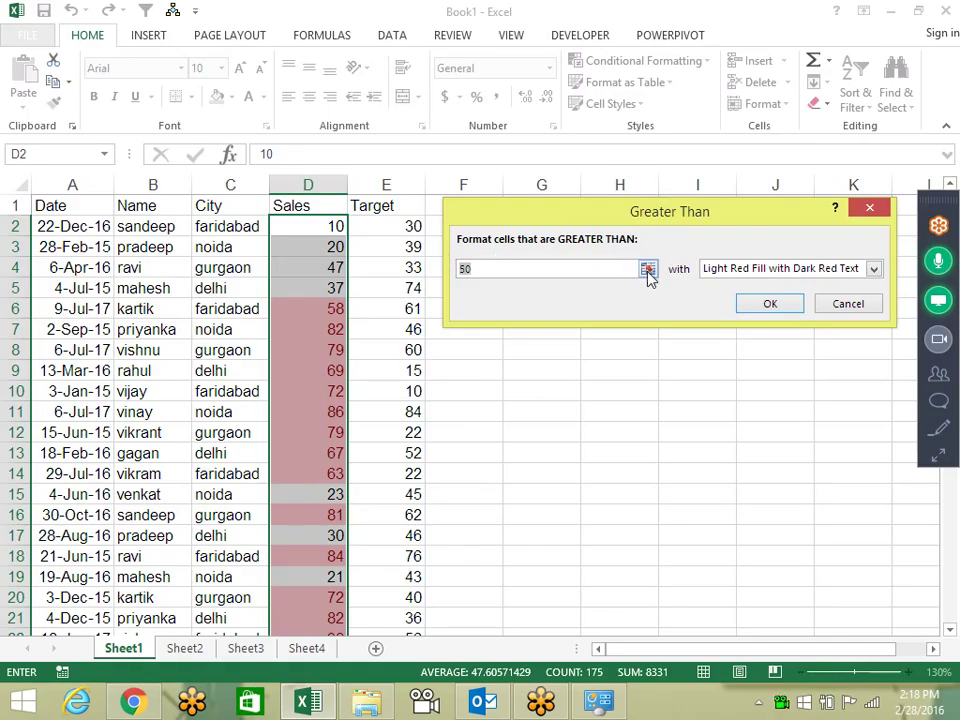
click(648, 270)
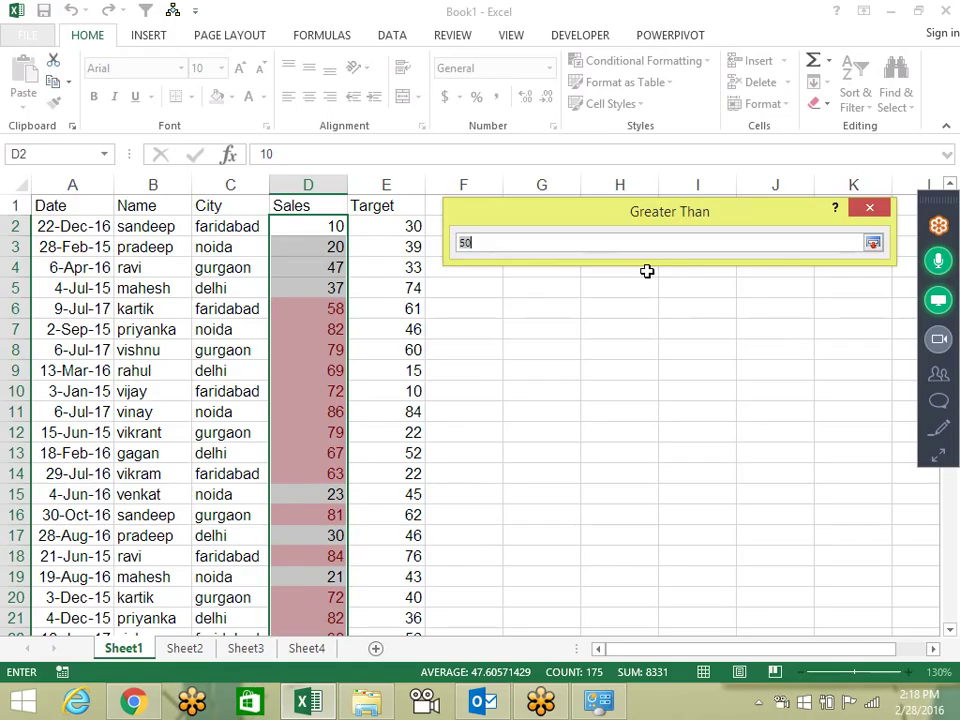
click(398, 223)
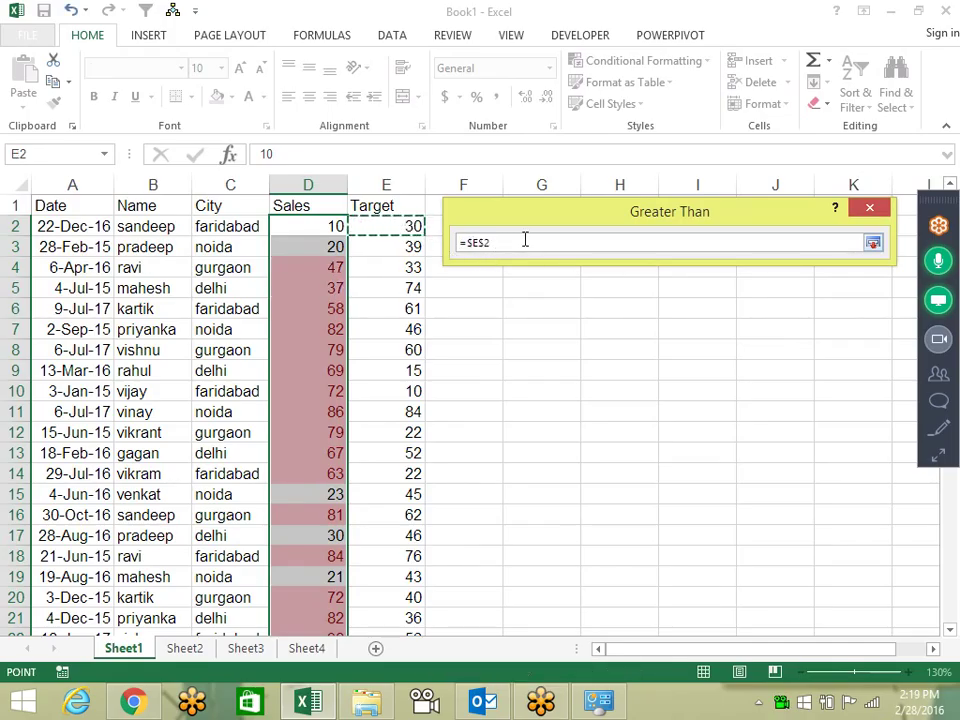
key(Return)
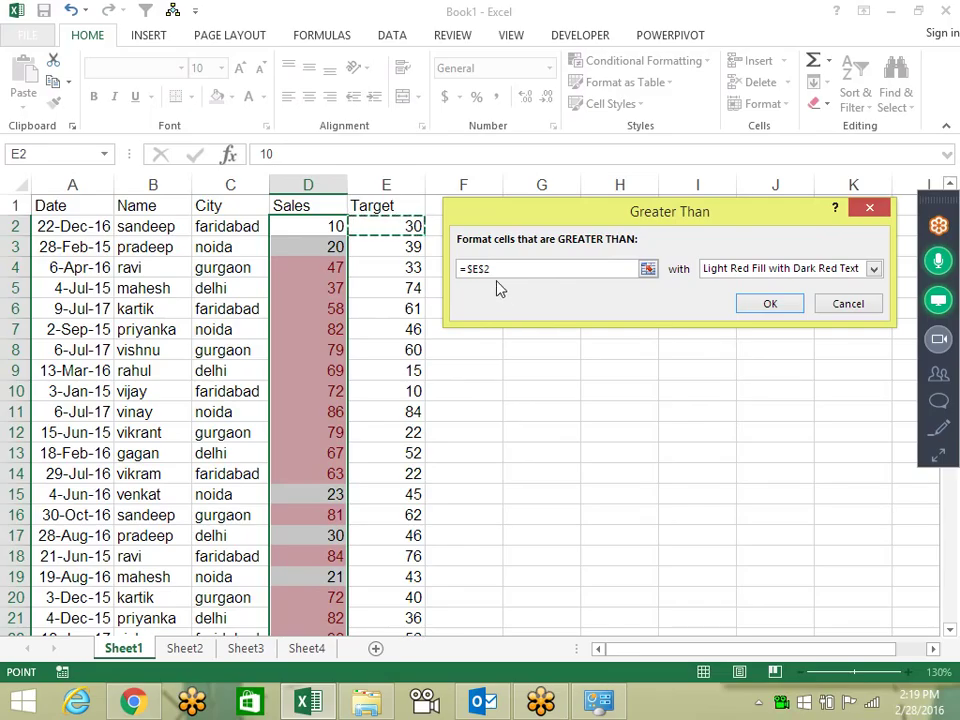
click(784, 304)
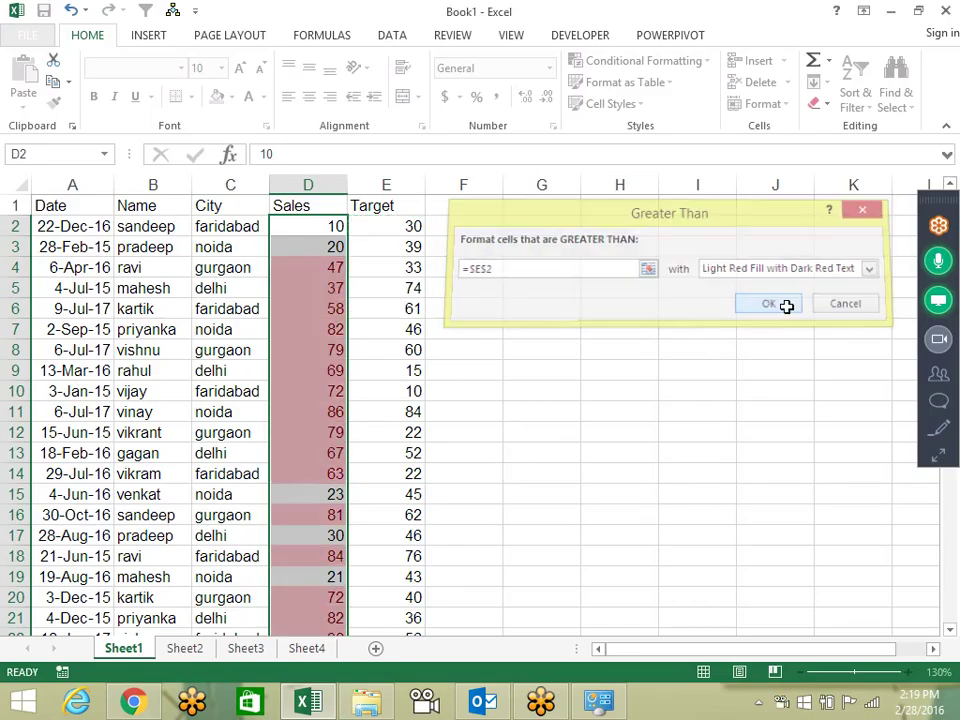
Enter =D2>$E$2 in F2, comparing D2's Sales with the fixed Target in E2.
click(464, 230)
text(=)
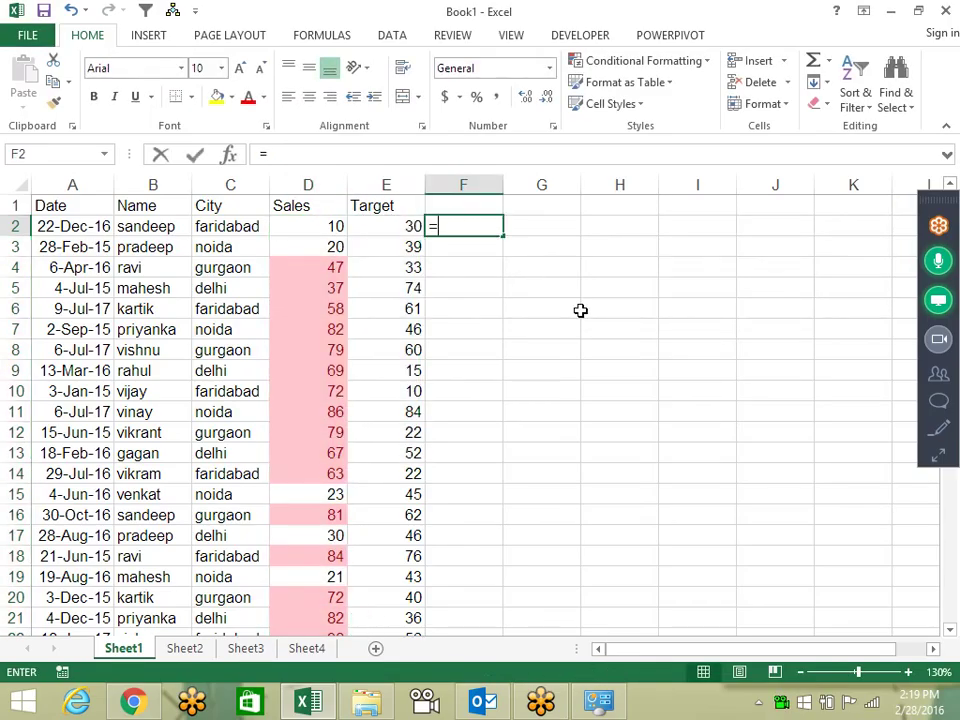
key(Left)
key(Left)
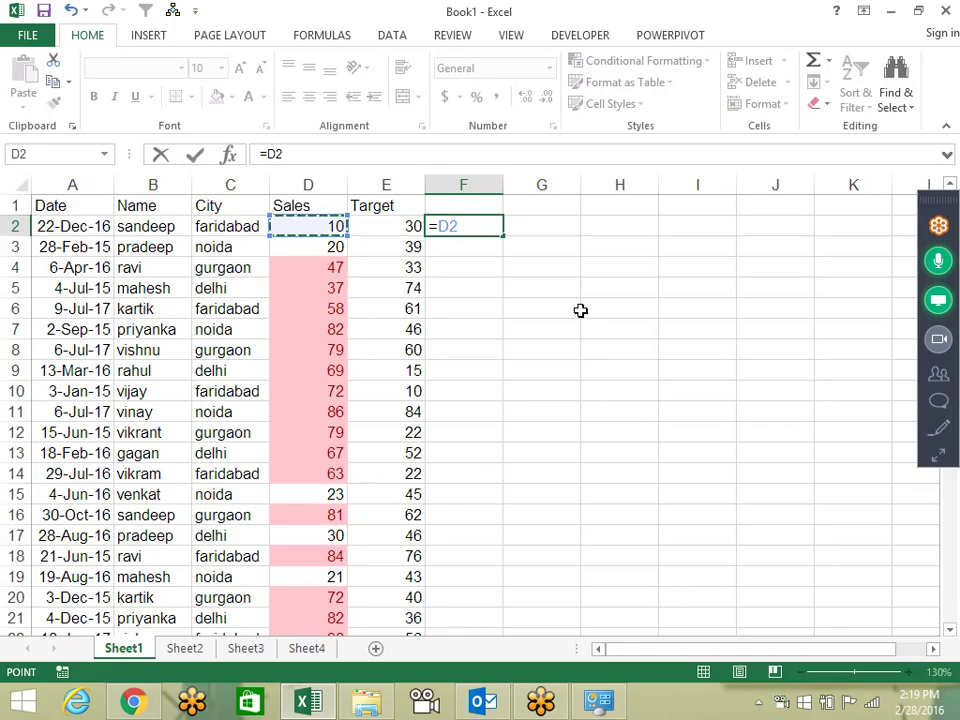
text(>)
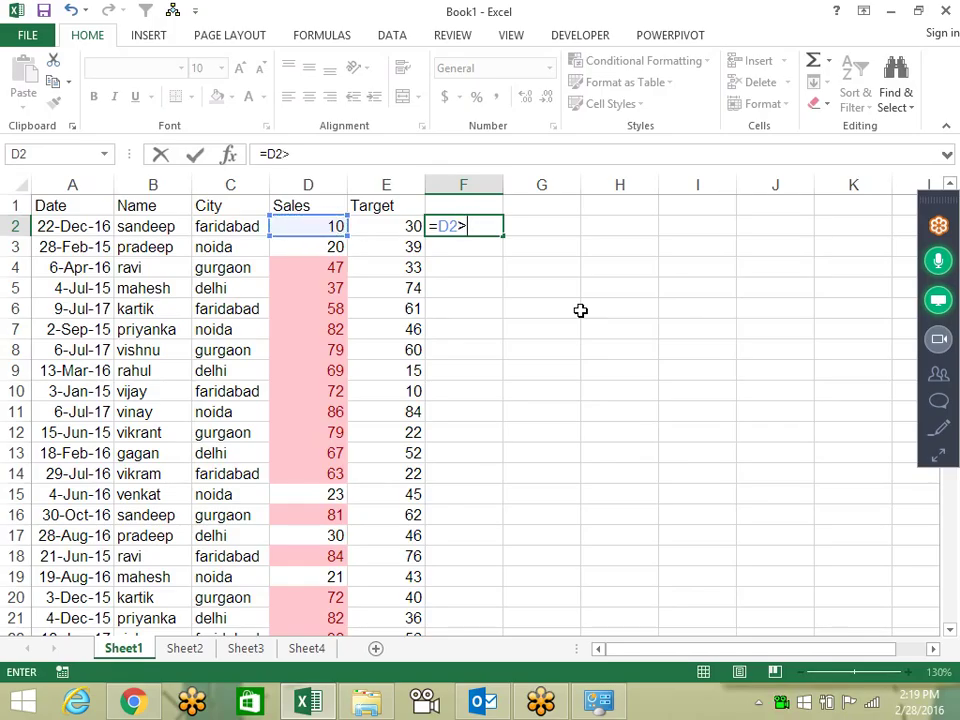
key(Left)
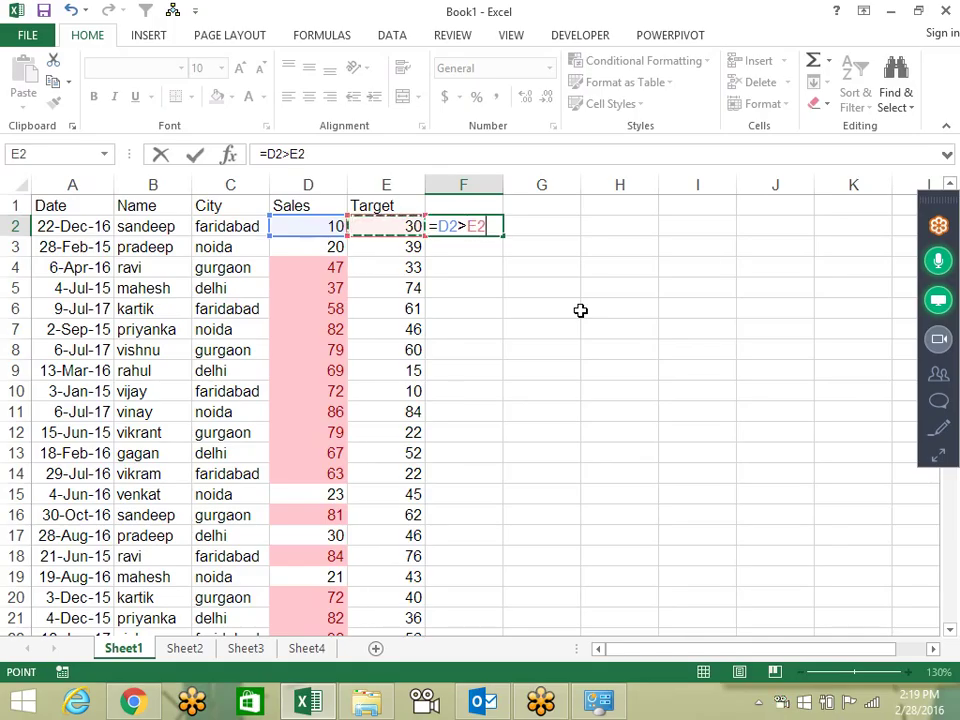
key(F2)
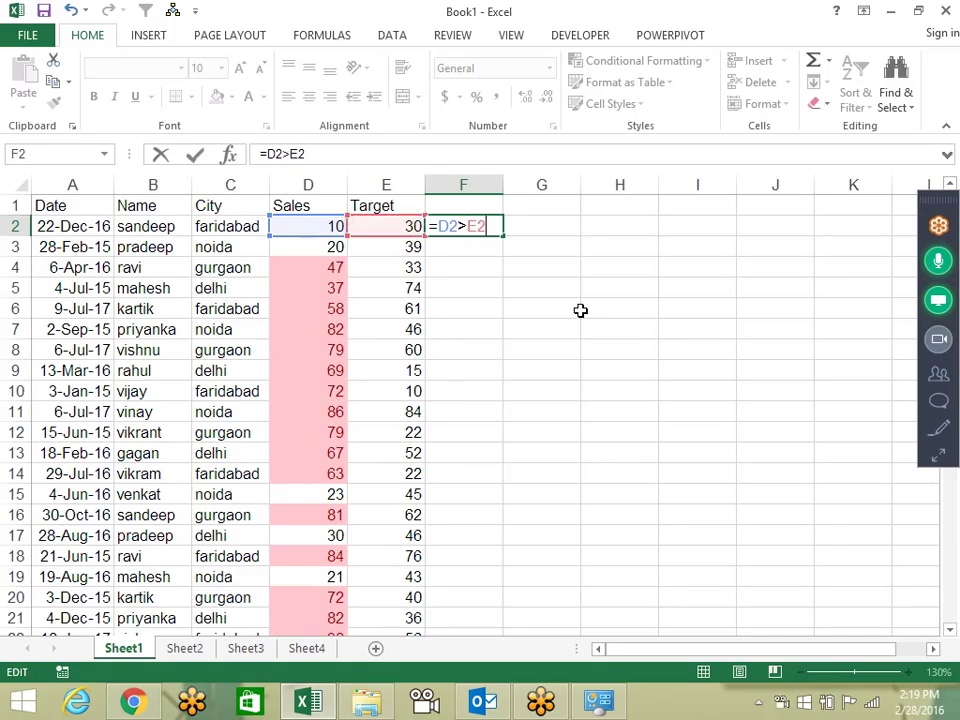
key(F4)
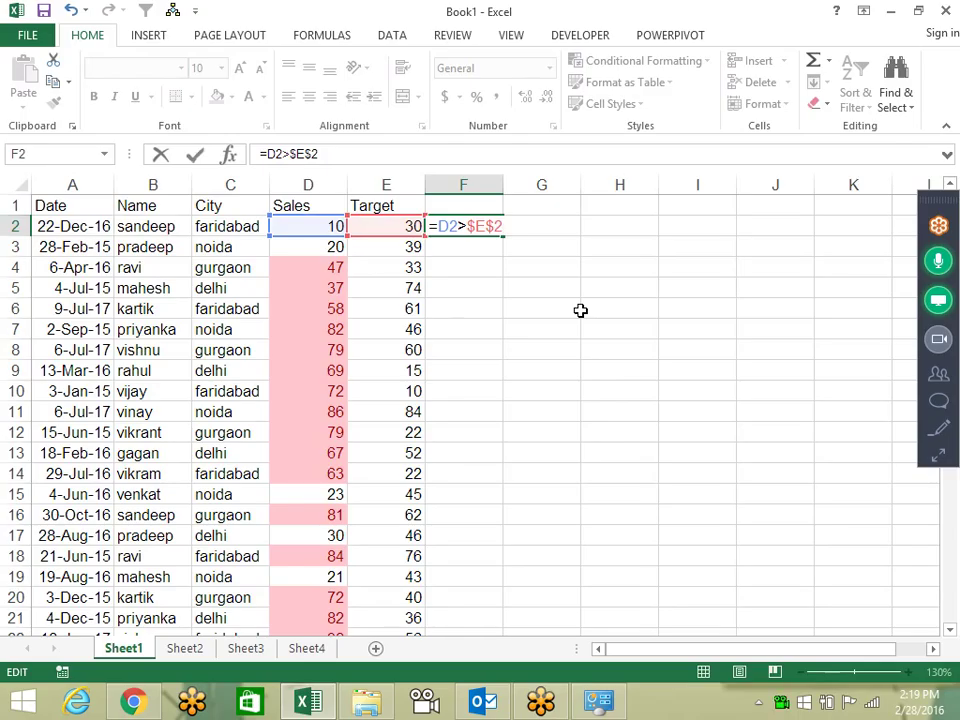
key(Return)
click(490, 227)
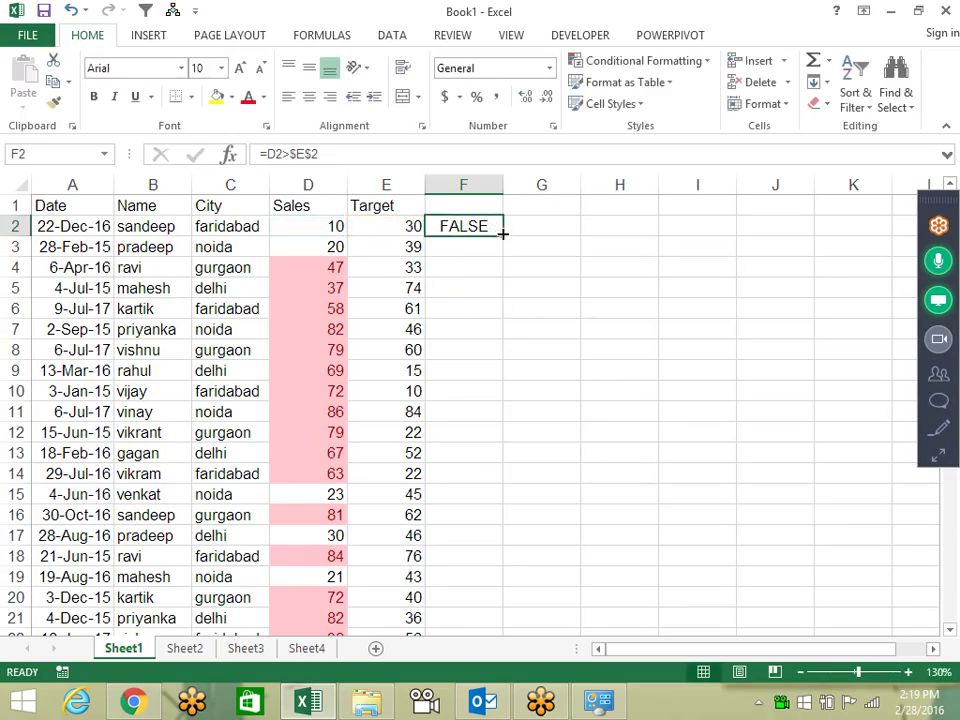
key(F2)
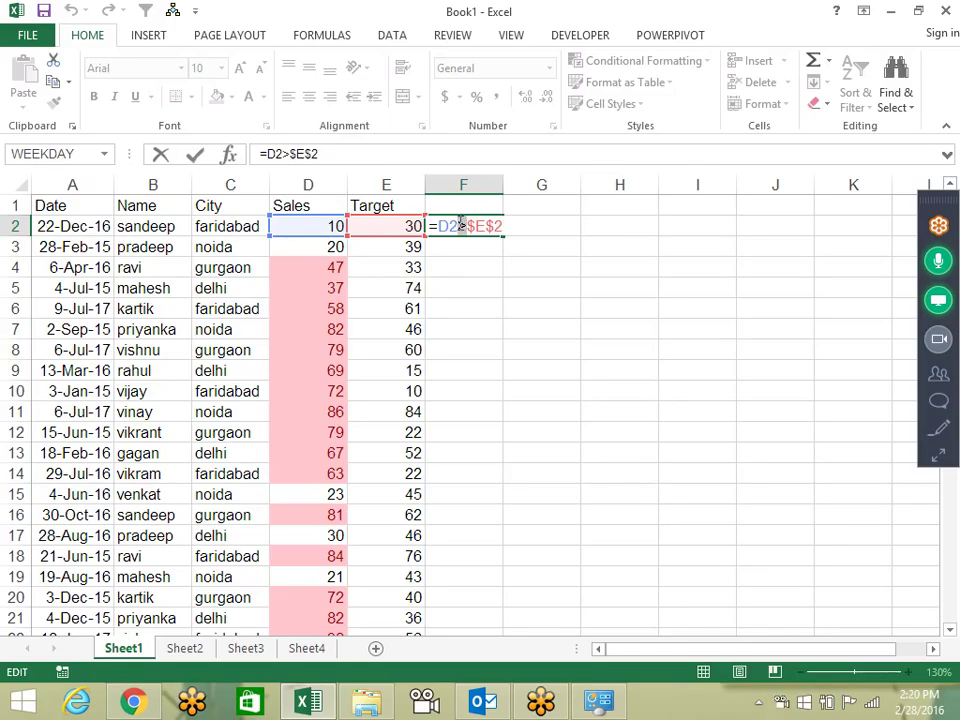
key(ctrl+Return)
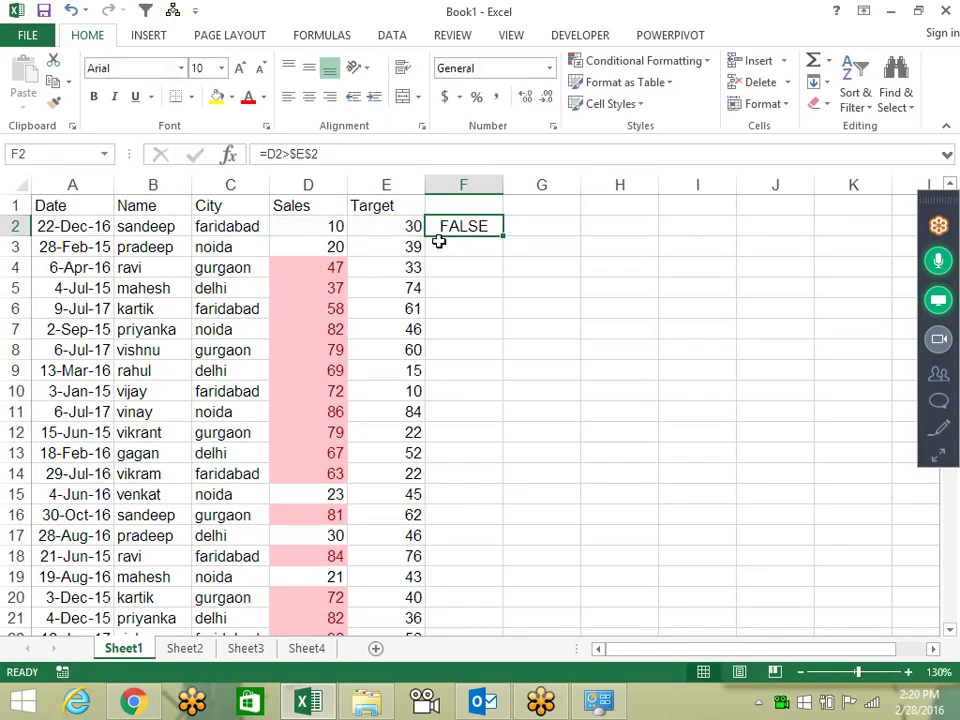
Fill the comparison down to F20 and inspect the formulas in F4, F7 and F16.
drag(503, 236, 523, 611)
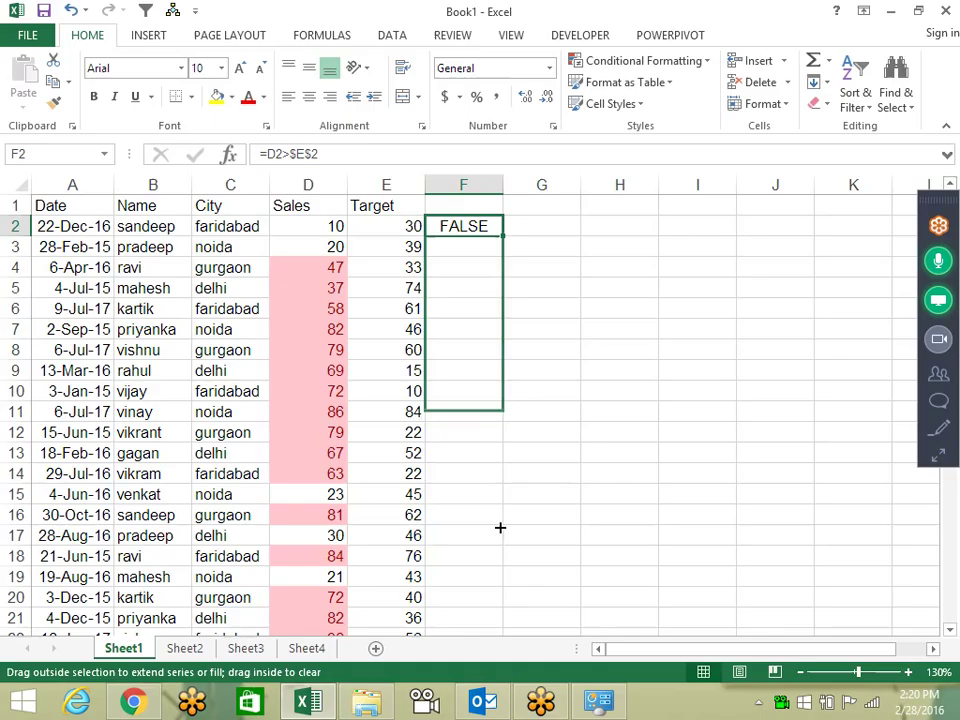
click(493, 269)
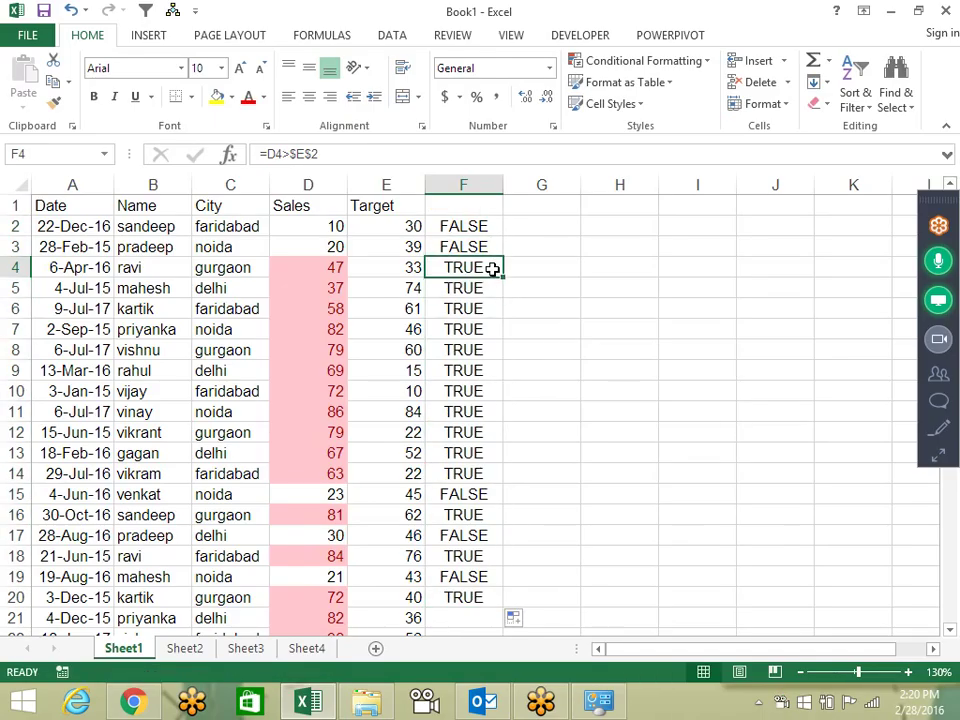
key(F2)
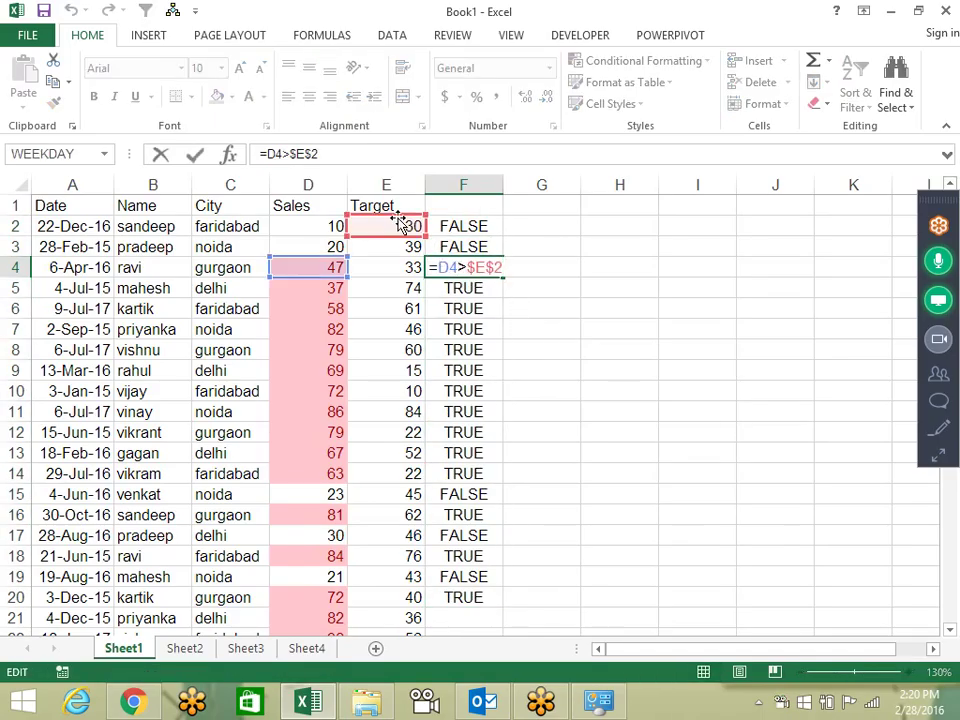
key(Escape)
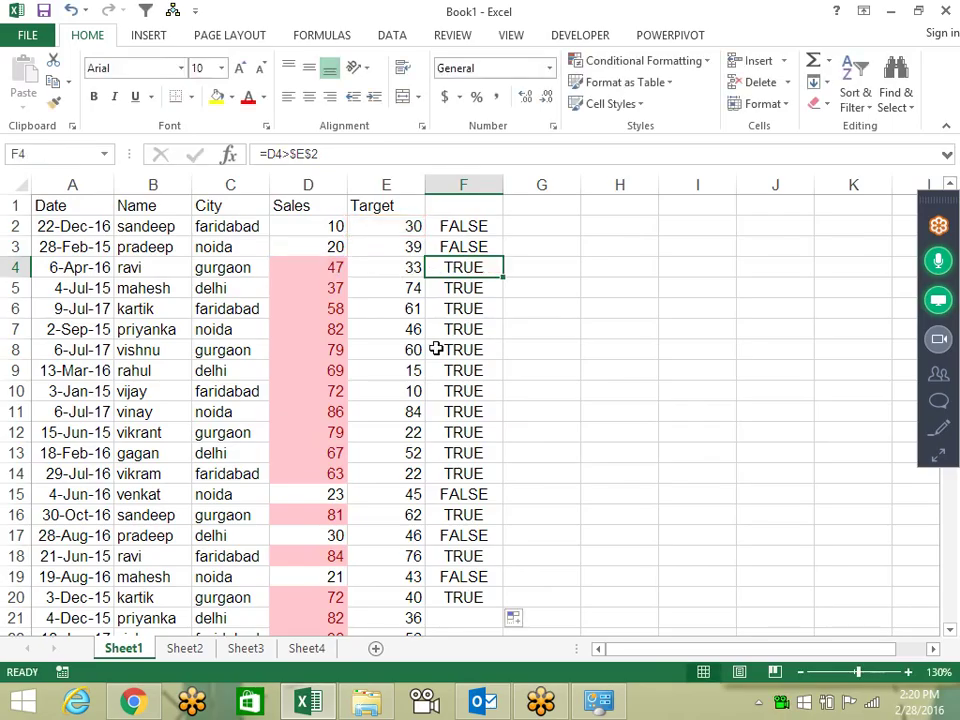
click(461, 328)
key(F2)
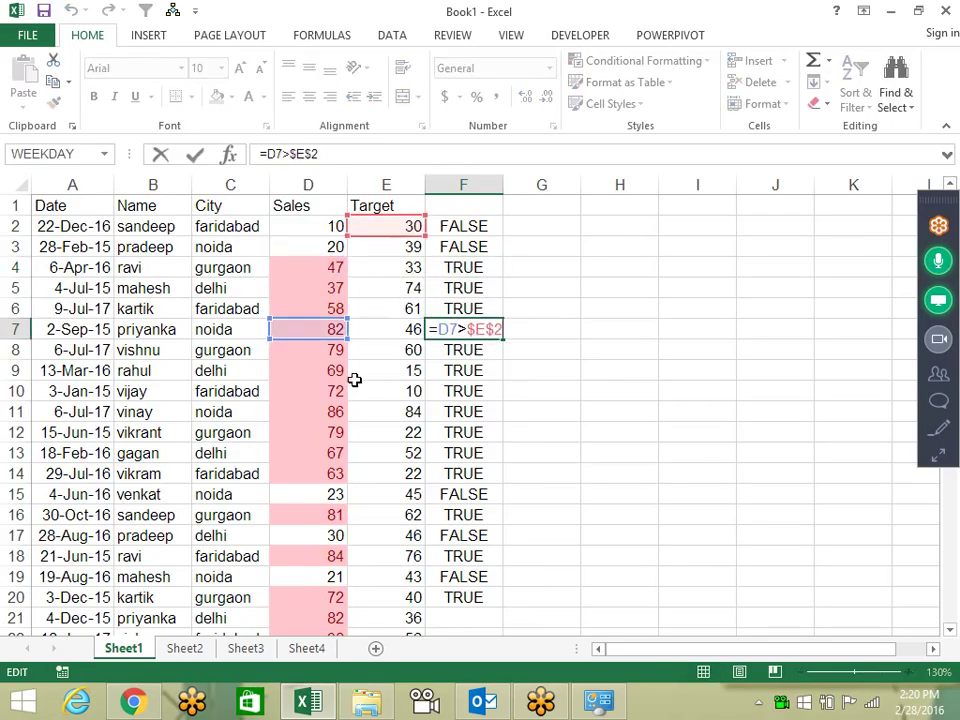
key(Escape)
drag(473, 268, 460, 470)
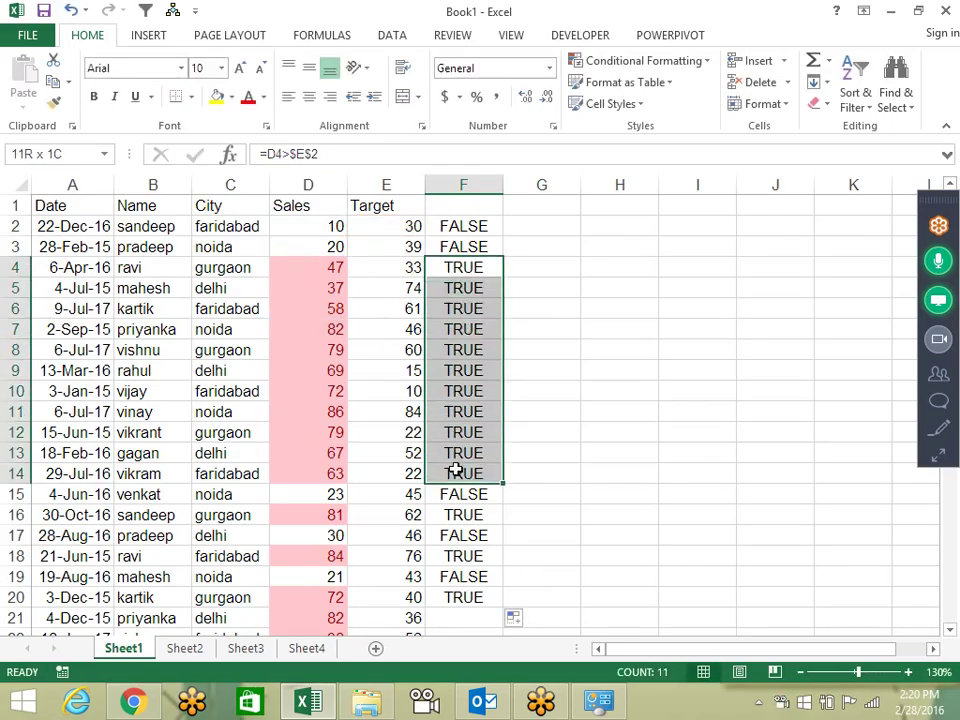
click(472, 516)
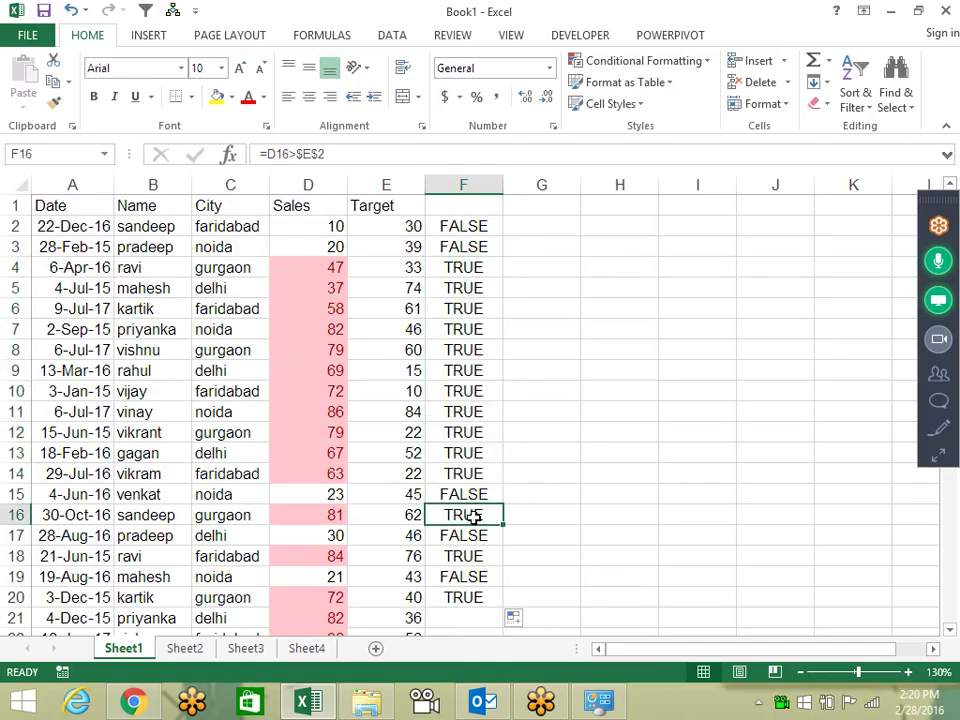
click(453, 229)
Change the F2 formula to =D2>$E2 with a mixed reference to the Target.
key(F2)
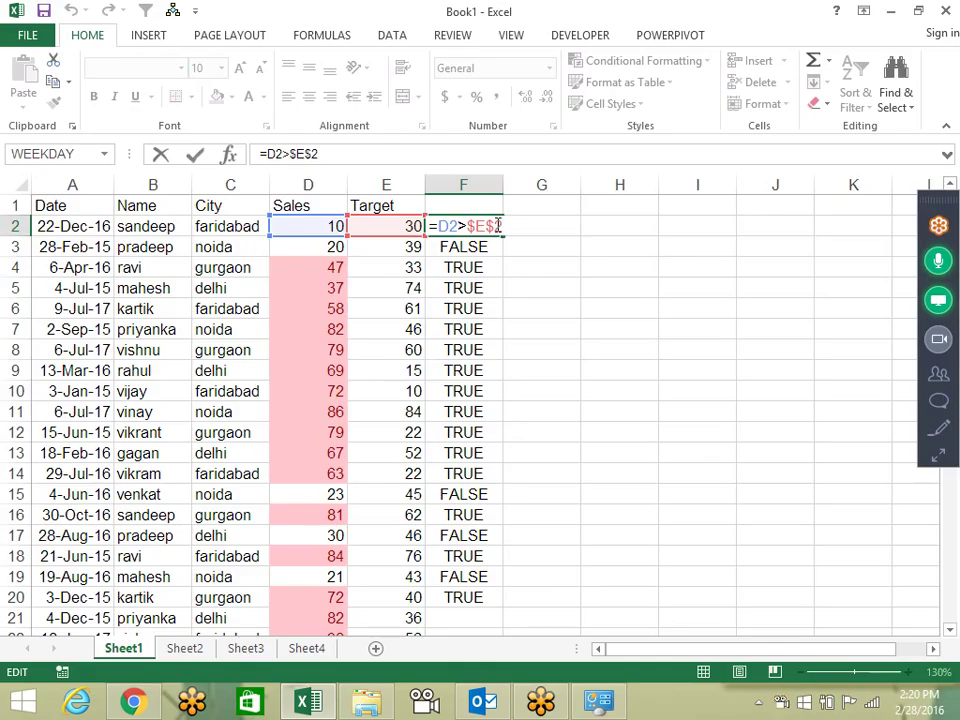
key(F4)
key(F4)
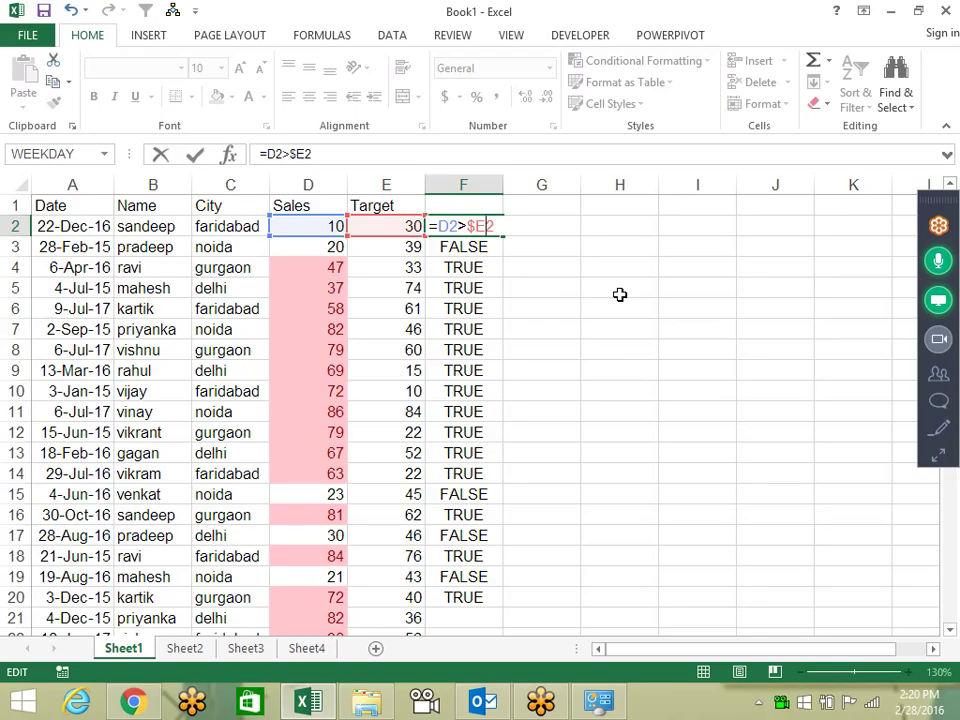
key(F4)
key(F4)
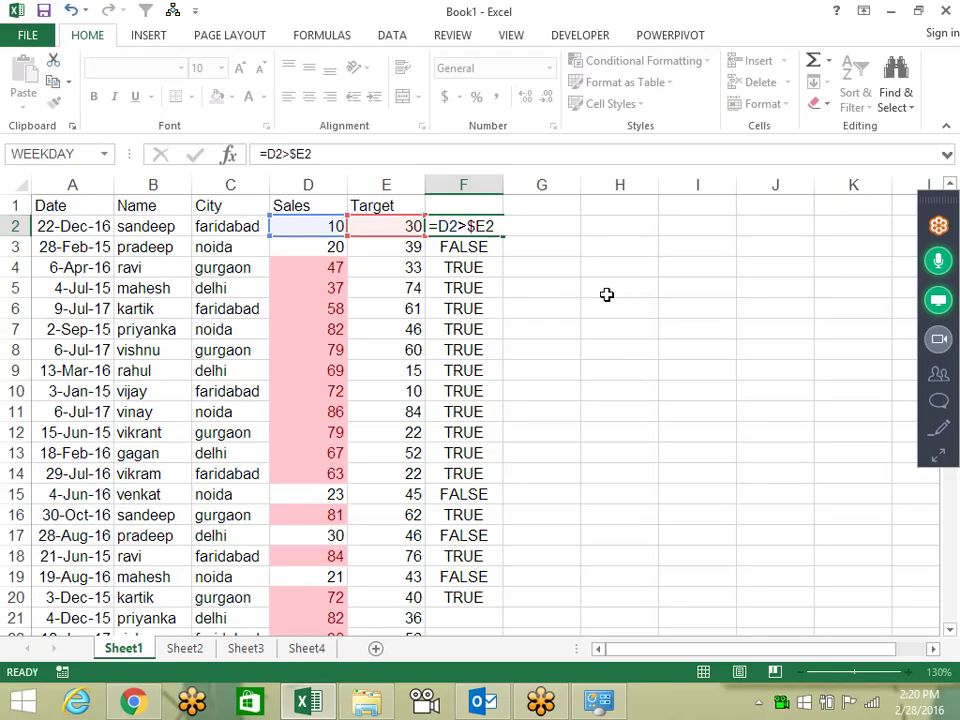
key(Return)
Copy the new formula down to F20 and check the formulas in F3, F5 and F8.
click(496, 230)
drag(503, 237, 506, 598)
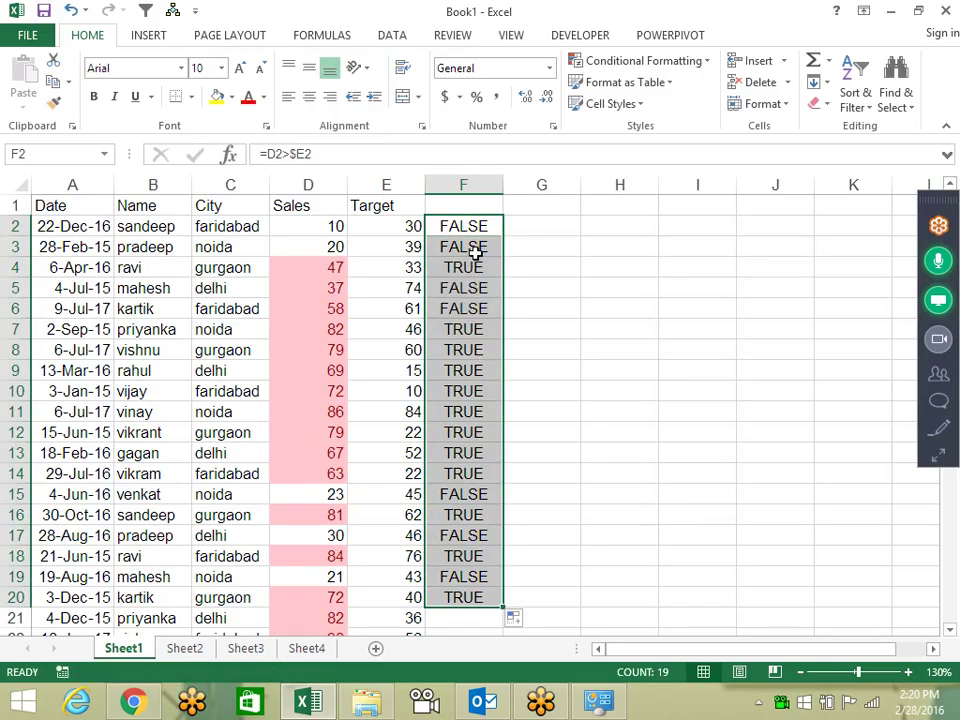
double_click(476, 250)
click(472, 283)
double_click(472, 284)
click(470, 346)
double_click(470, 348)
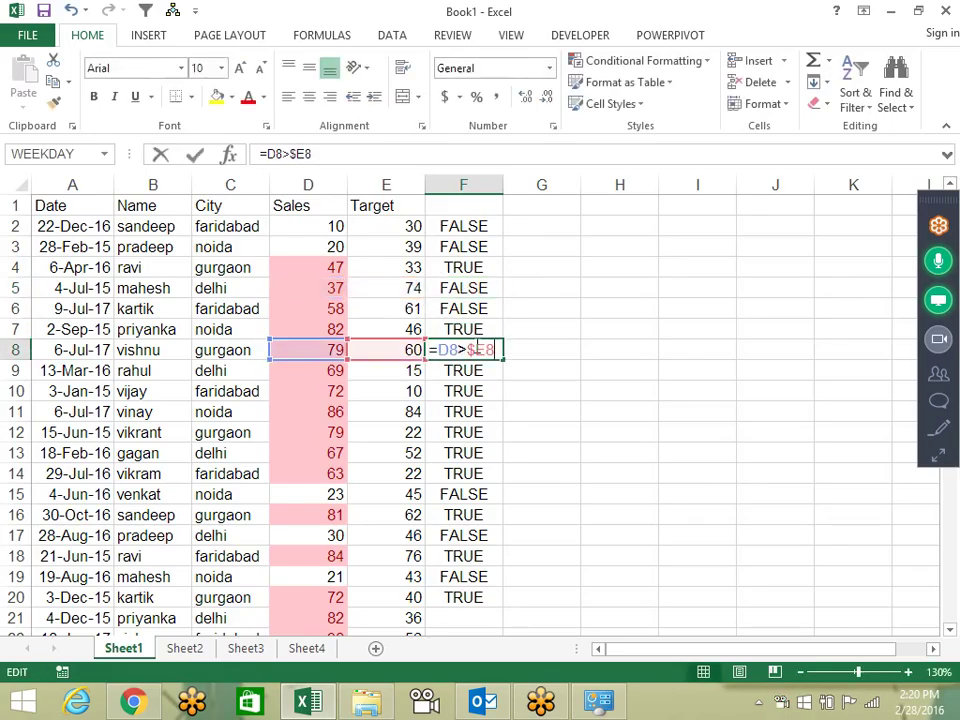
key(Escape)
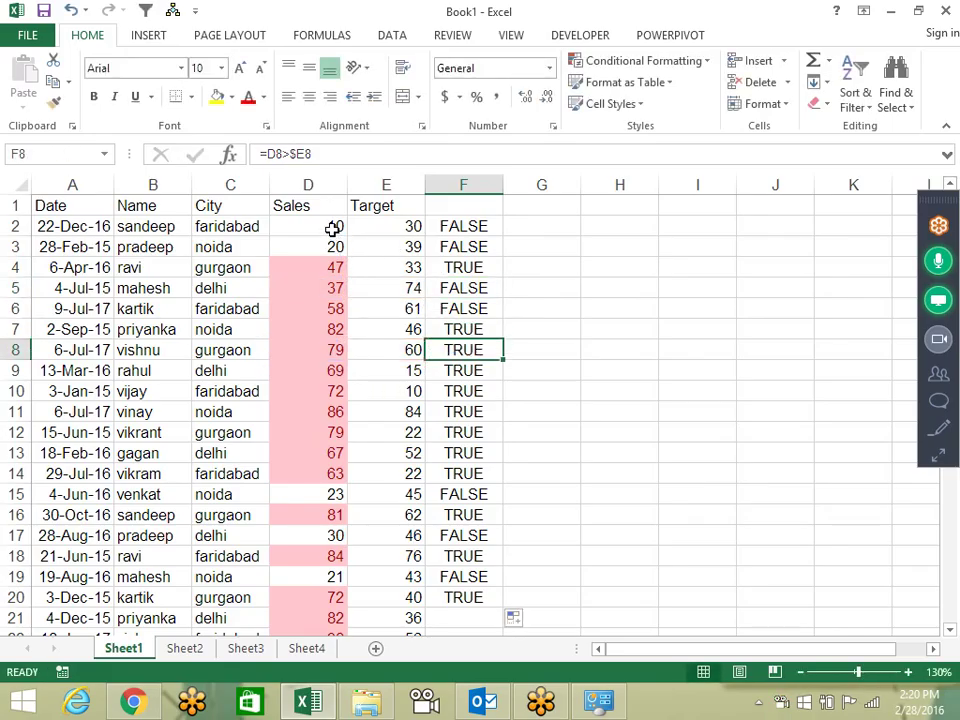
Delete the greater-than-Target highlight rule in Manage Rules, then select D2:D176.
click(334, 226)
click(690, 62)
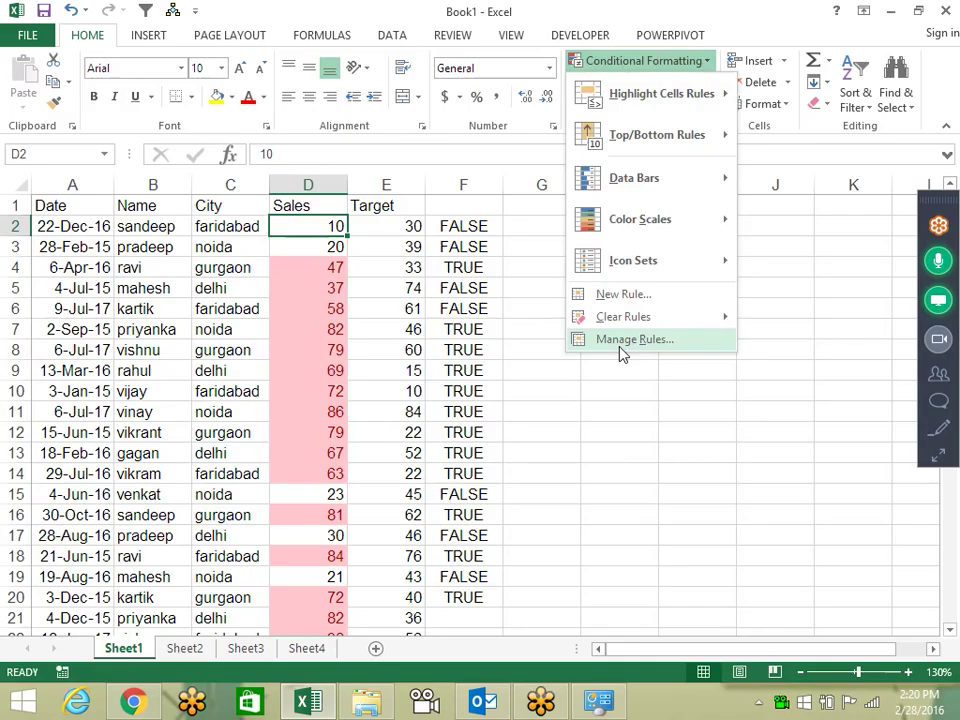
click(617, 341)
click(547, 245)
click(625, 191)
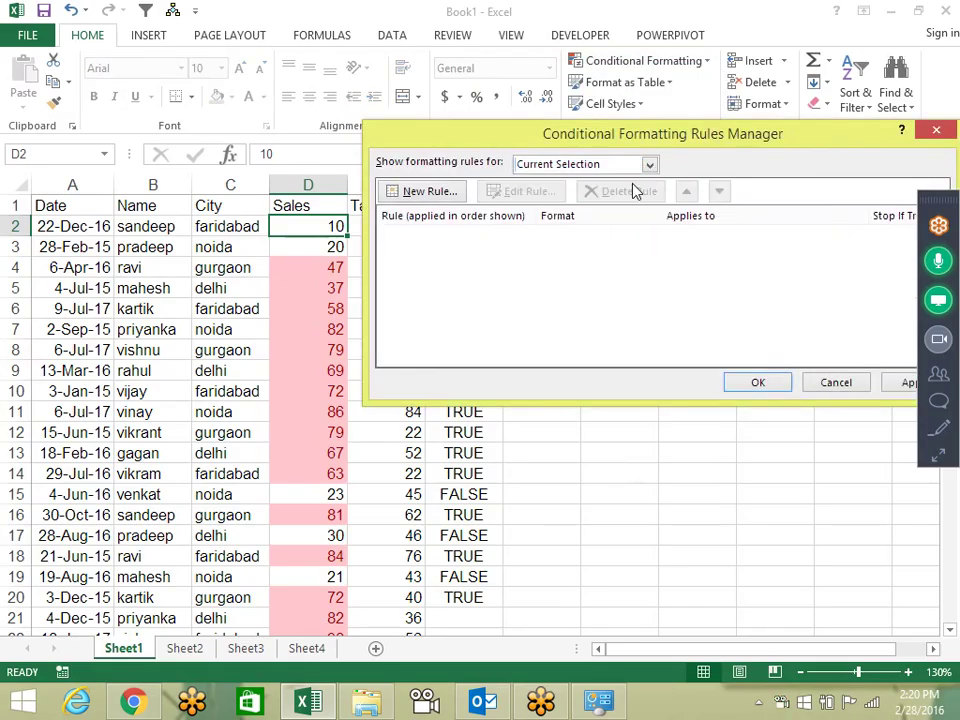
click(906, 384)
click(750, 382)
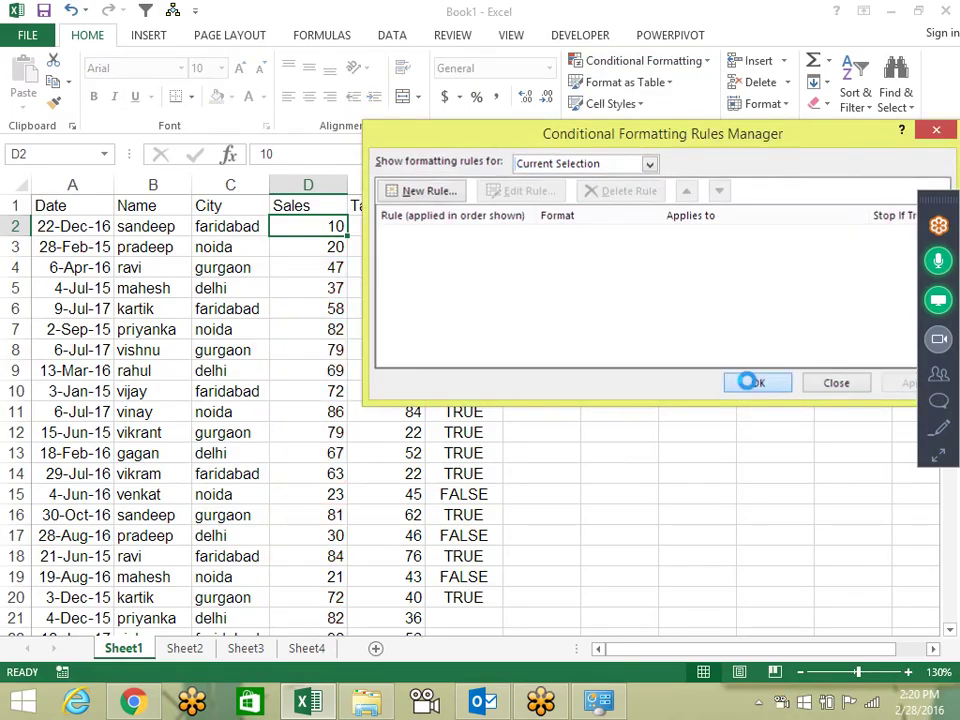
key(ctrl+shift+Down)
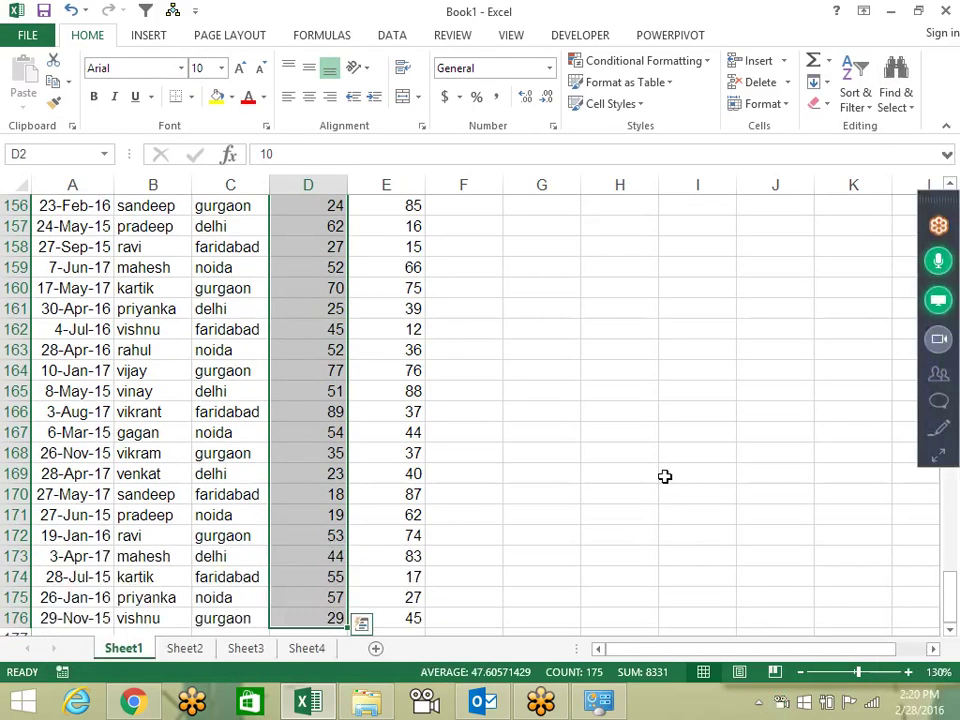
Add a Greater Than rule on D2:D176 using =$E2 with Light Red Fill and Dark Red Text.
drag(950, 585, 955, 170)
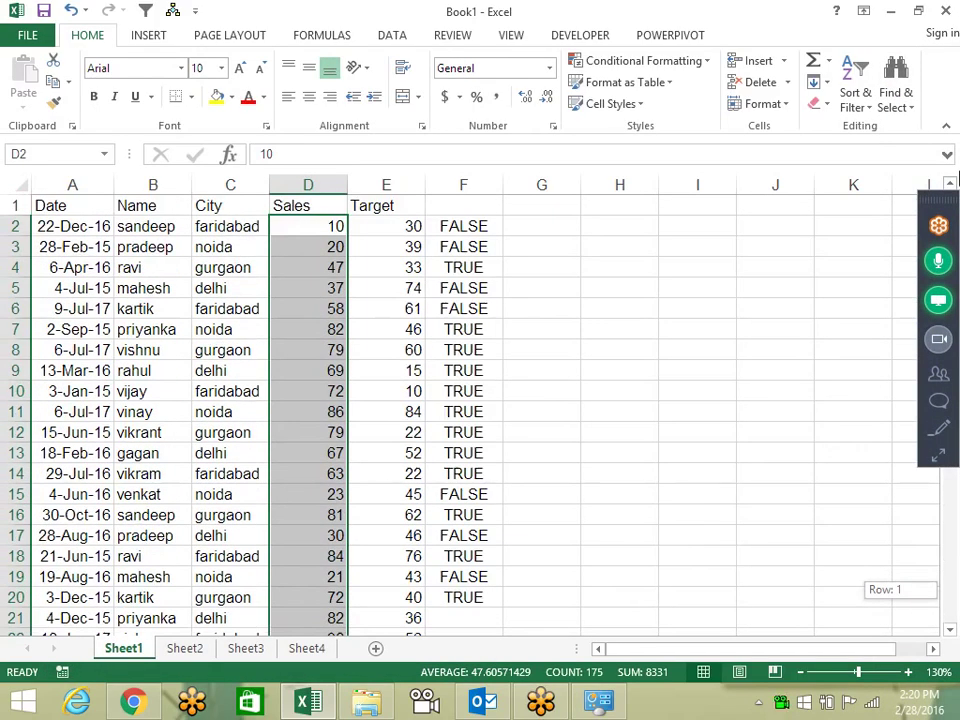
click(645, 60)
mouse_move(660, 93)
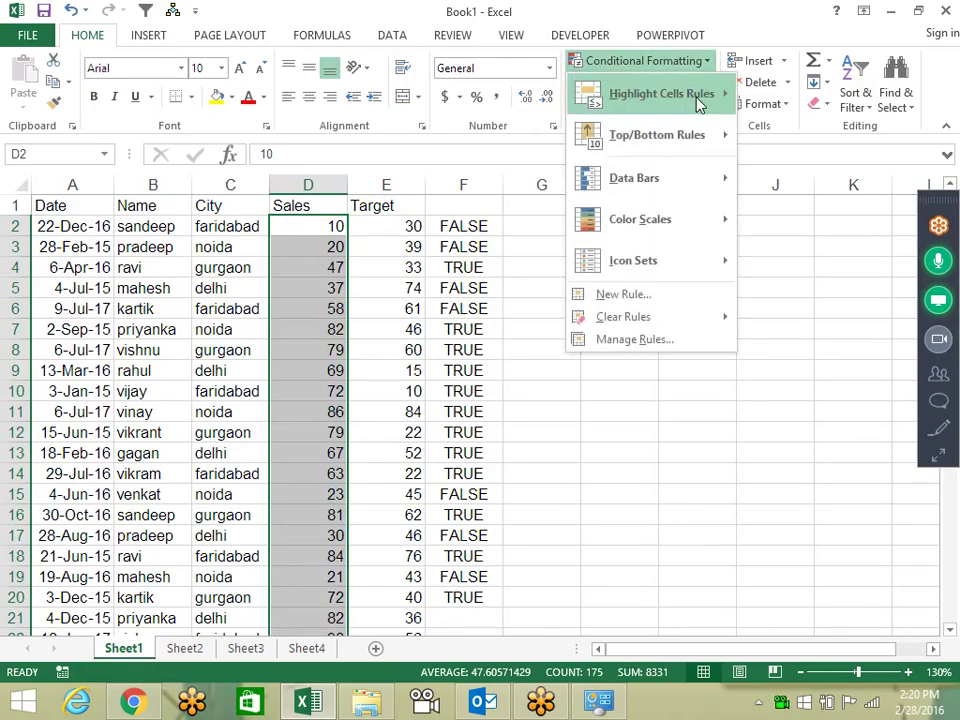
click(806, 95)
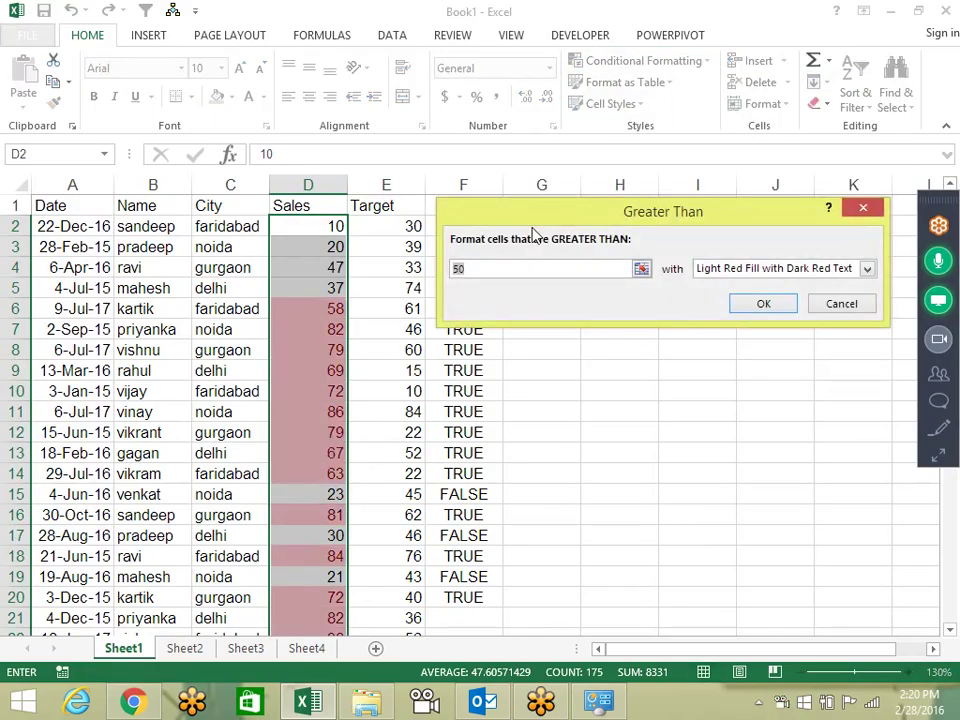
click(640, 268)
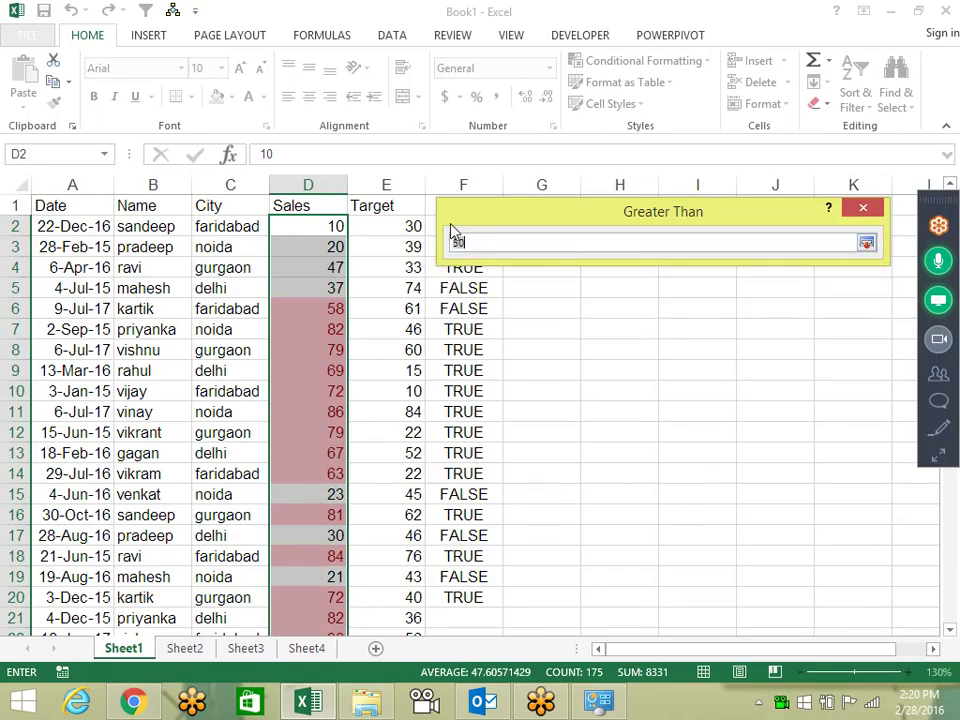
click(403, 229)
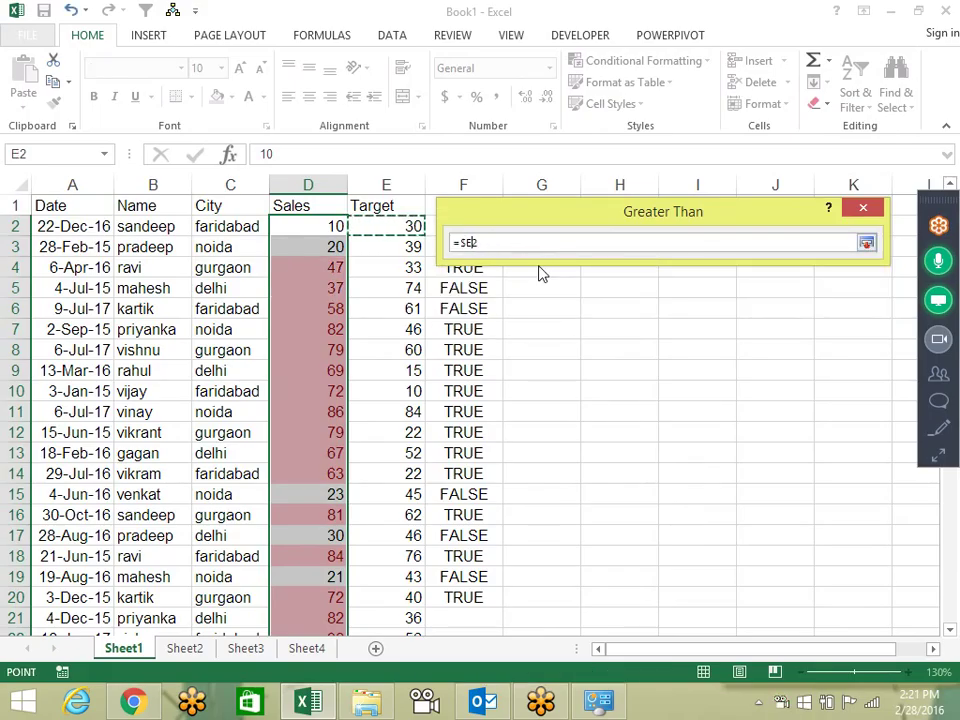
key(BackSpace)
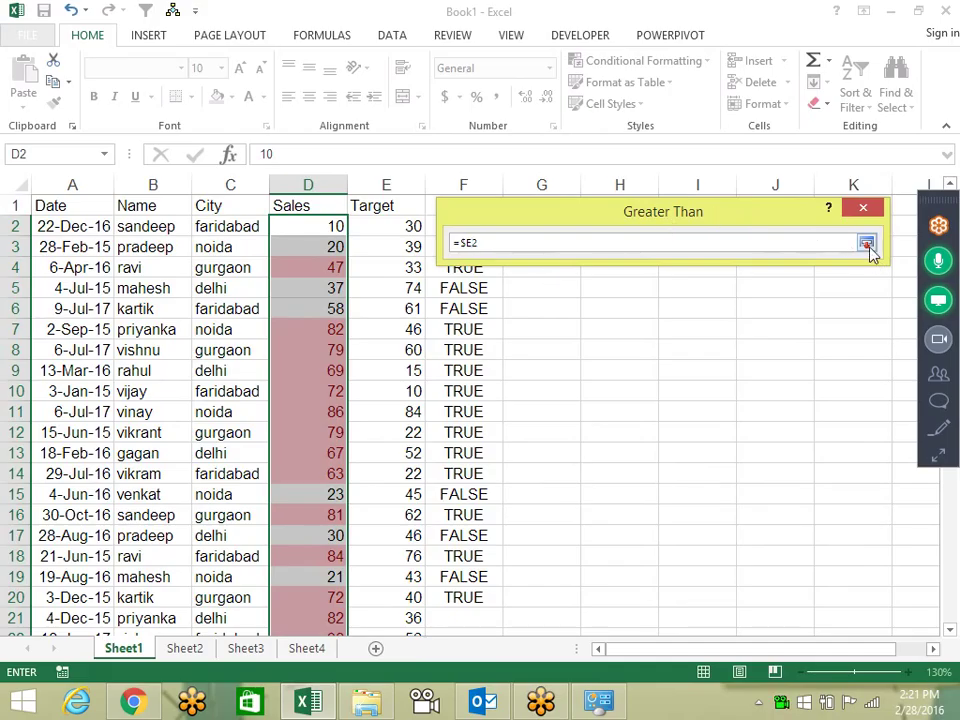
click(866, 242)
click(782, 302)
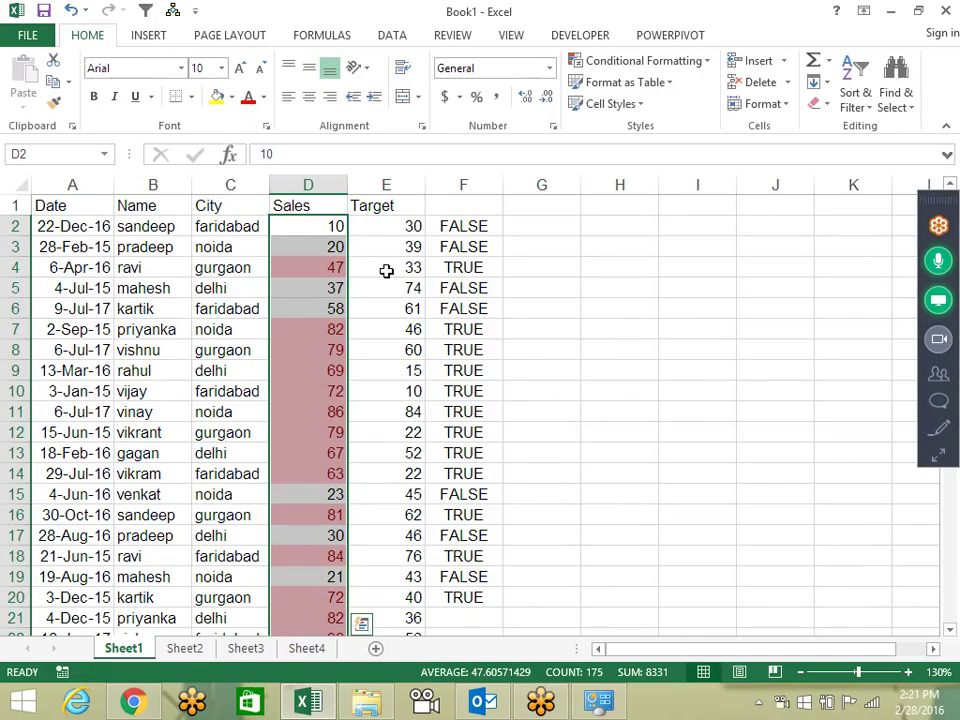
click(386, 270)
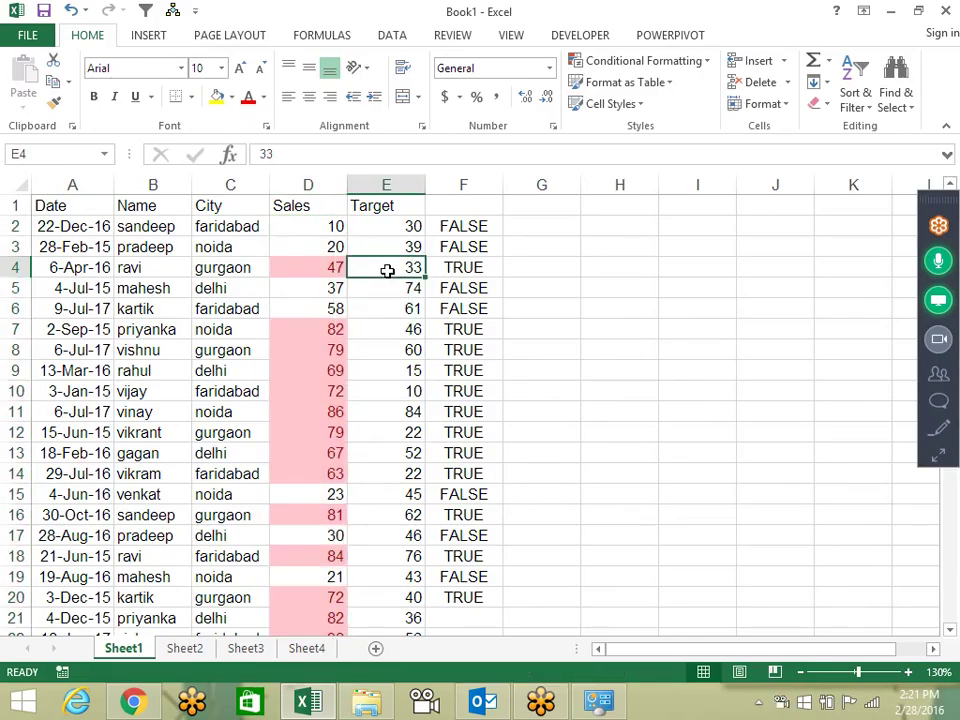
Check the highlighted Sales values, then delete the TRUE/FALSE results in F2:F20.
click(328, 330)
click(456, 268)
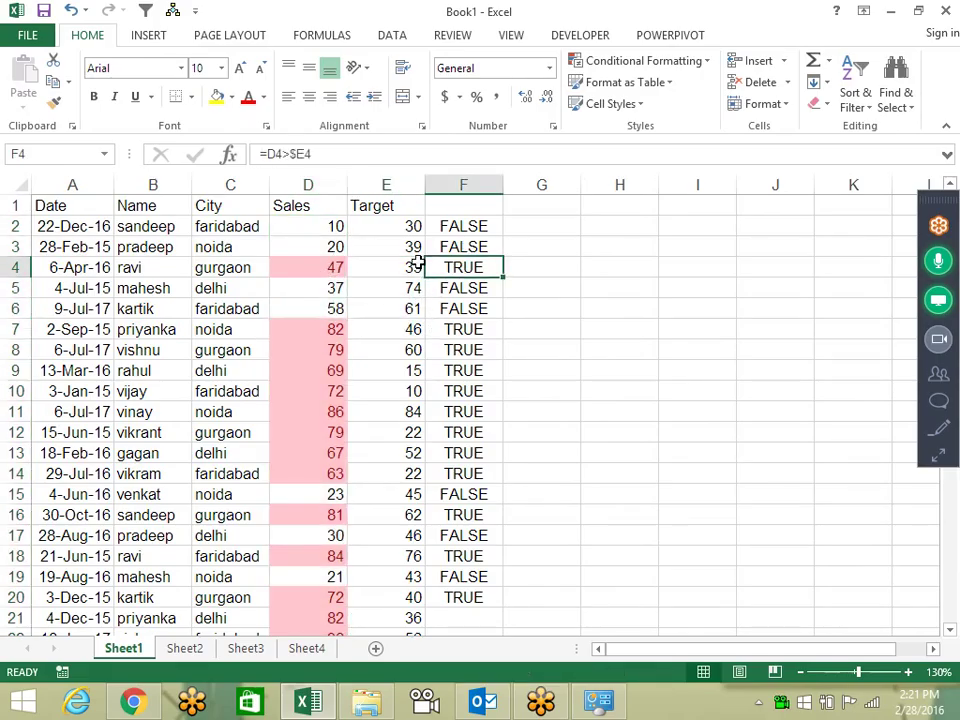
click(332, 262)
mouse_move(340, 324)
mouse_down()
mouse_move(321, 488)
mouse_move(326, 473)
mouse_up()
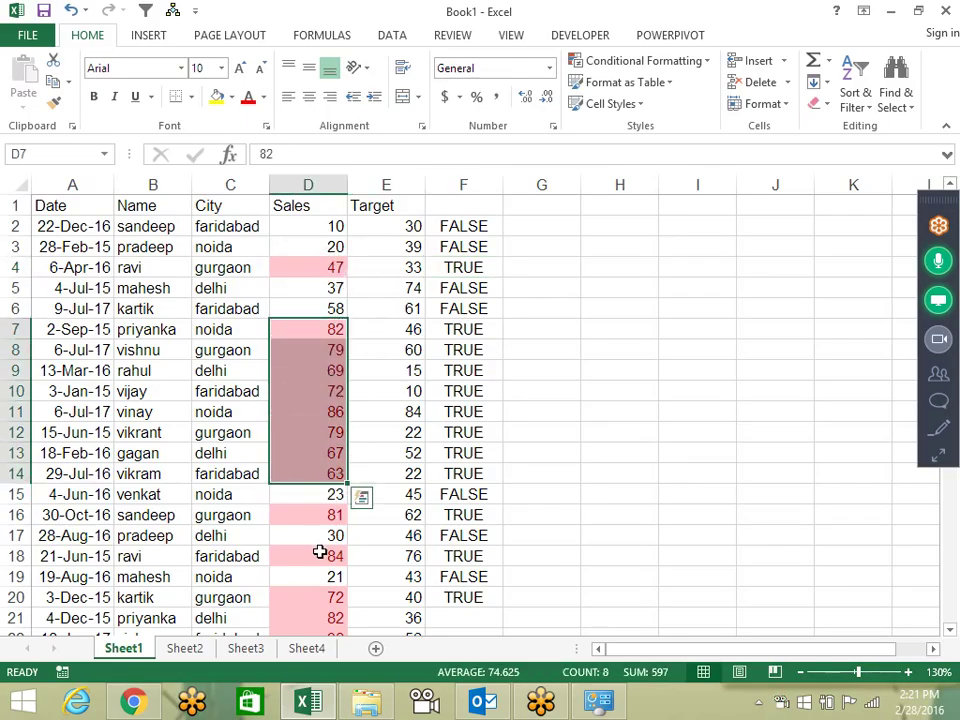
click(331, 516)
click(340, 554)
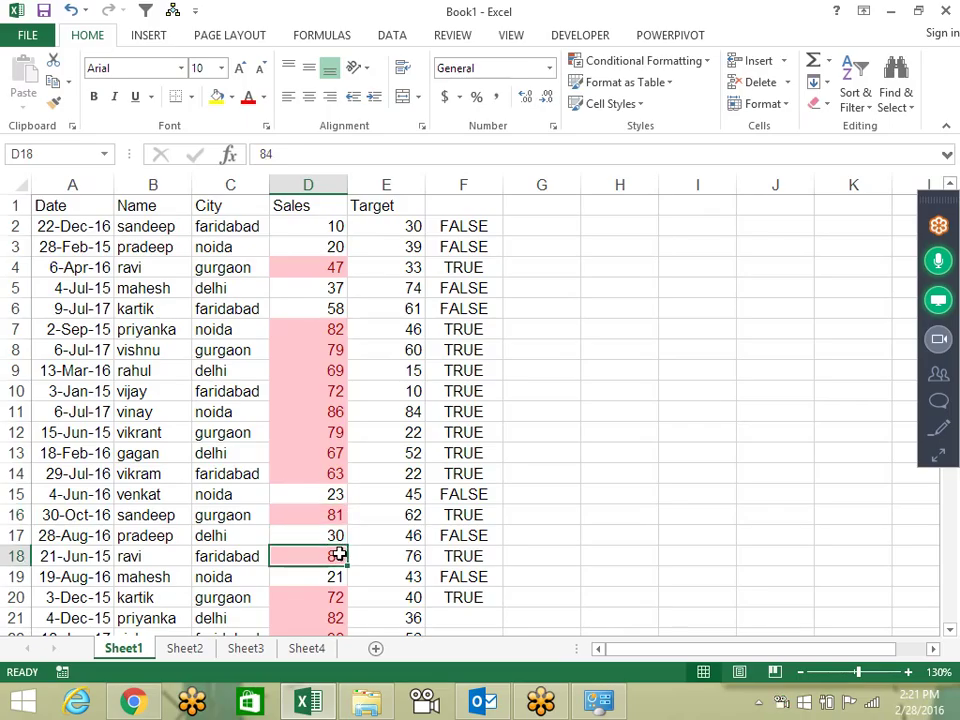
drag(462, 226, 466, 597)
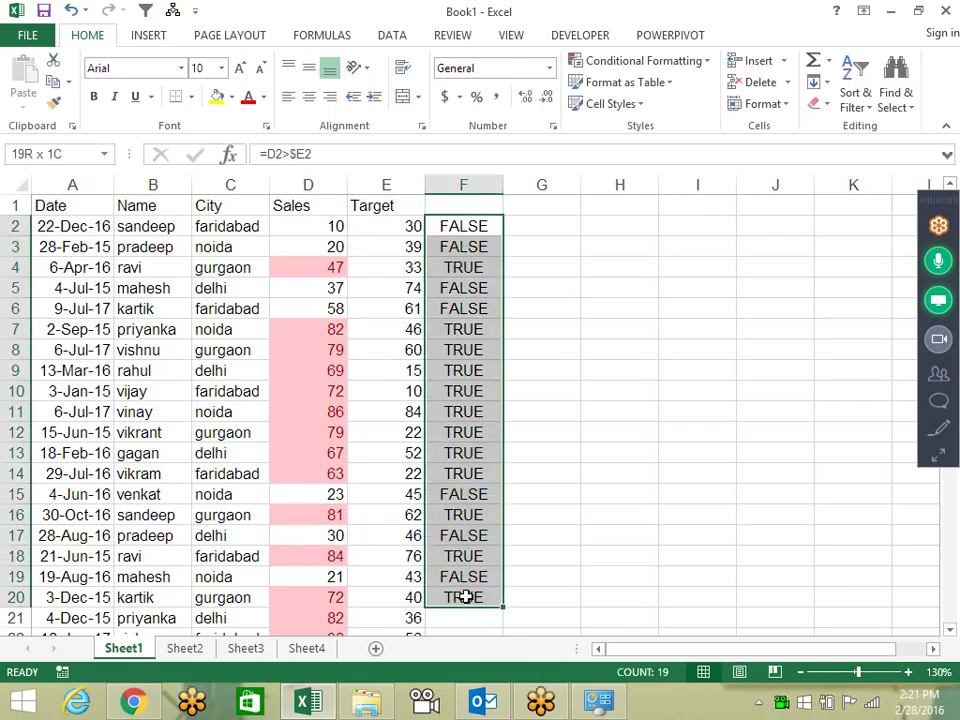
key(Delete)
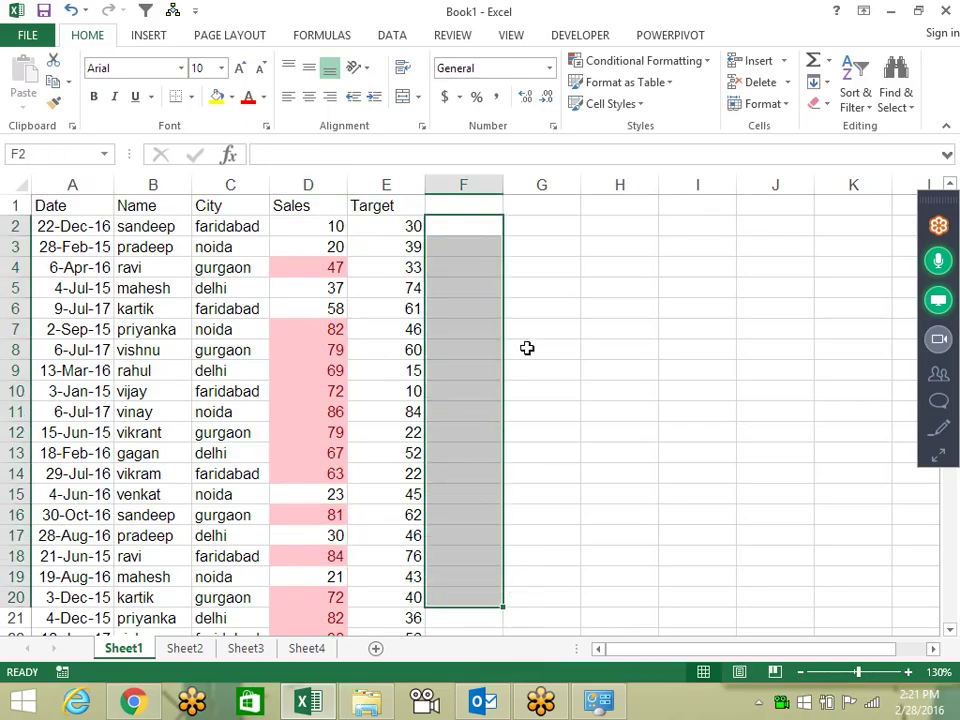
Clear conditional formatting rules from the entire sheet and reselect D2:D176.
click(313, 270)
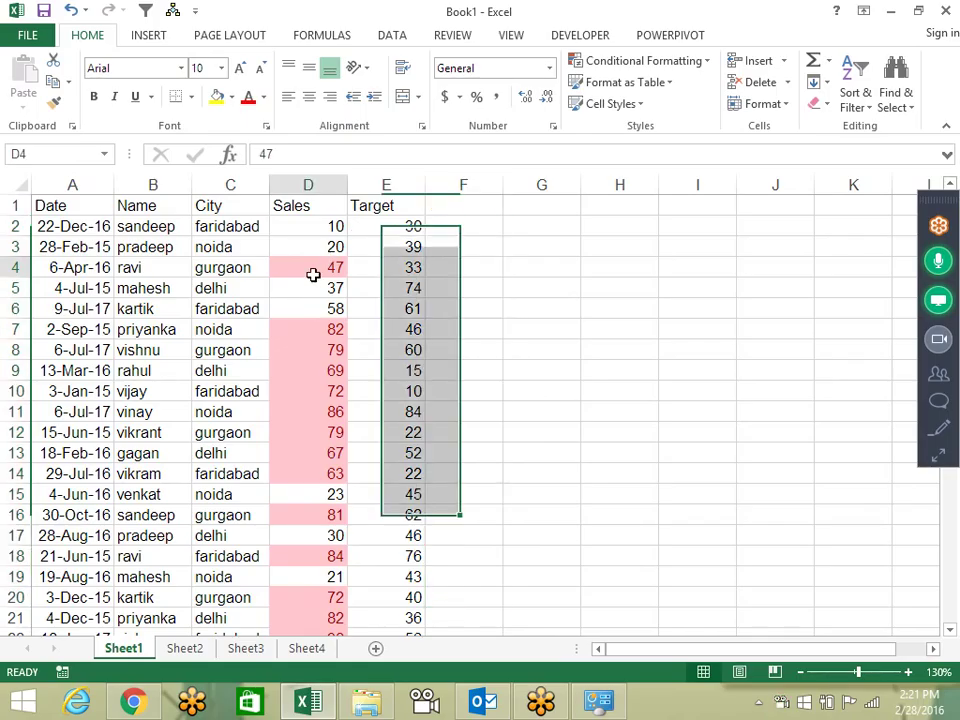
click(643, 61)
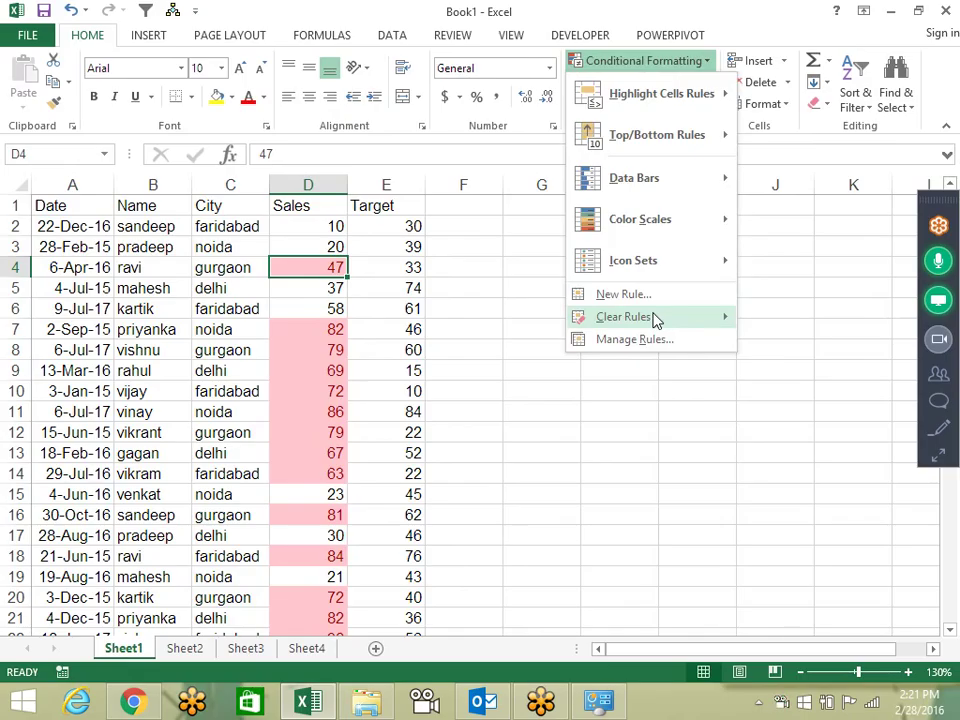
click(814, 340)
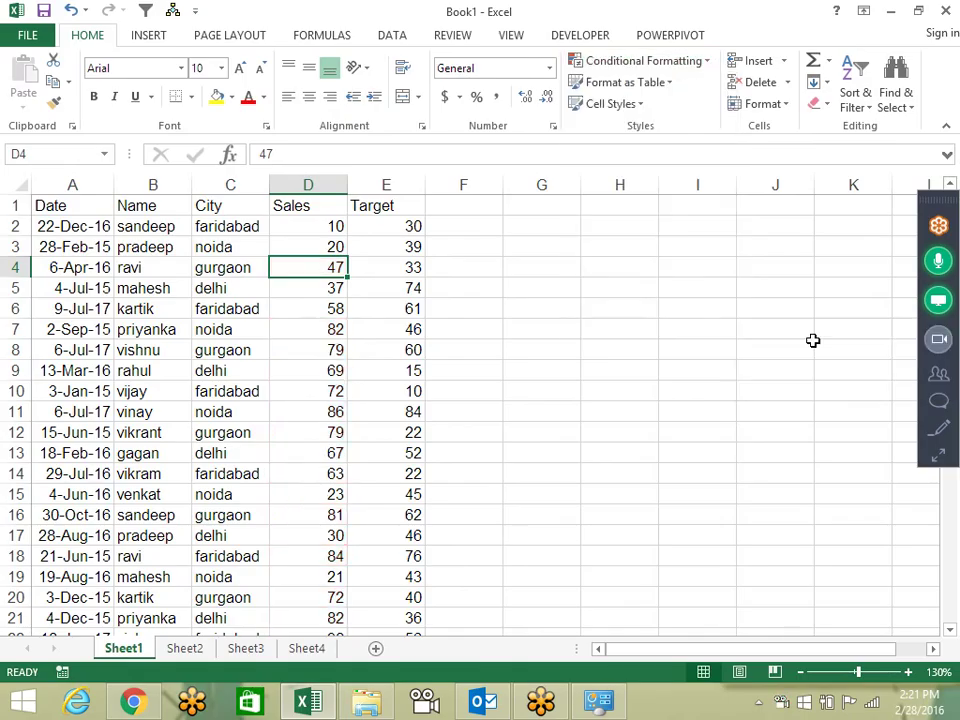
click(298, 231)
key(ctrl+shift+Down)
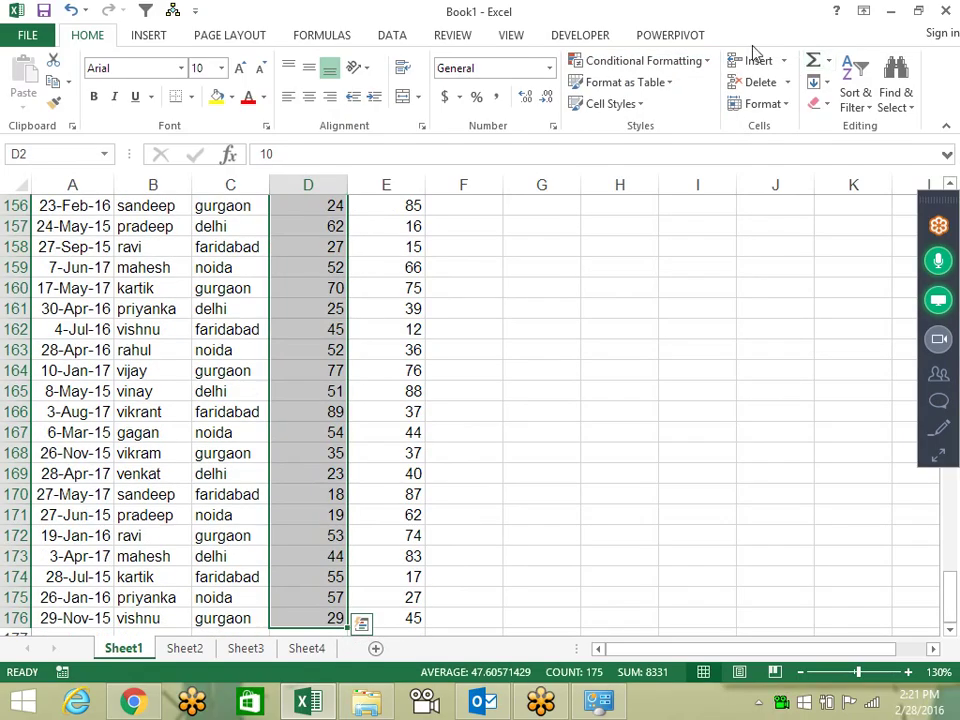
click(706, 66)
mouse_move(660, 94)
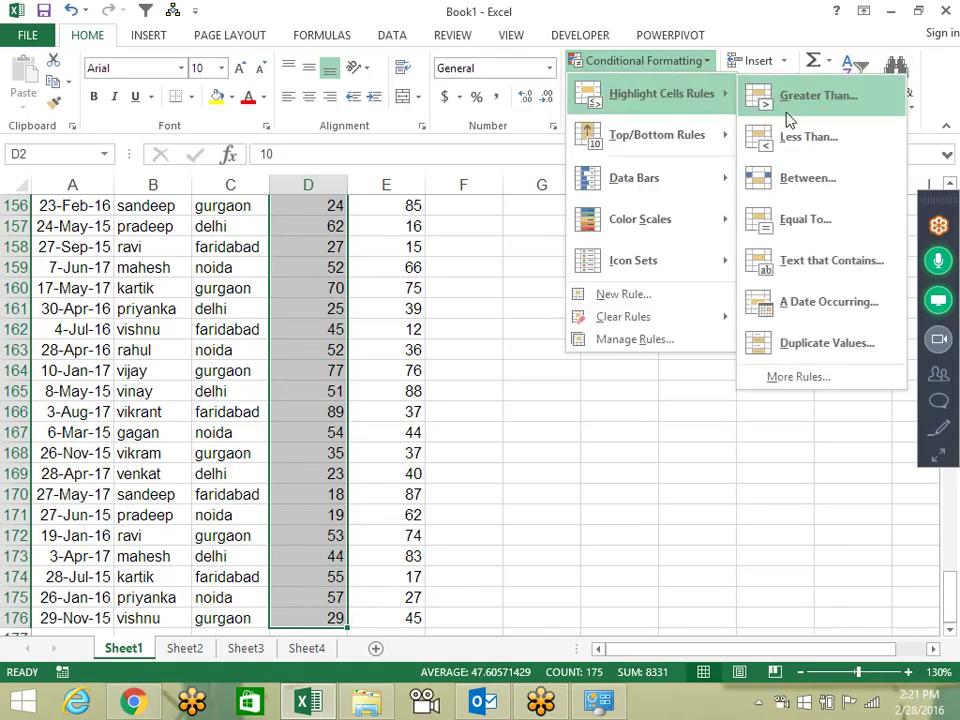
click(798, 138)
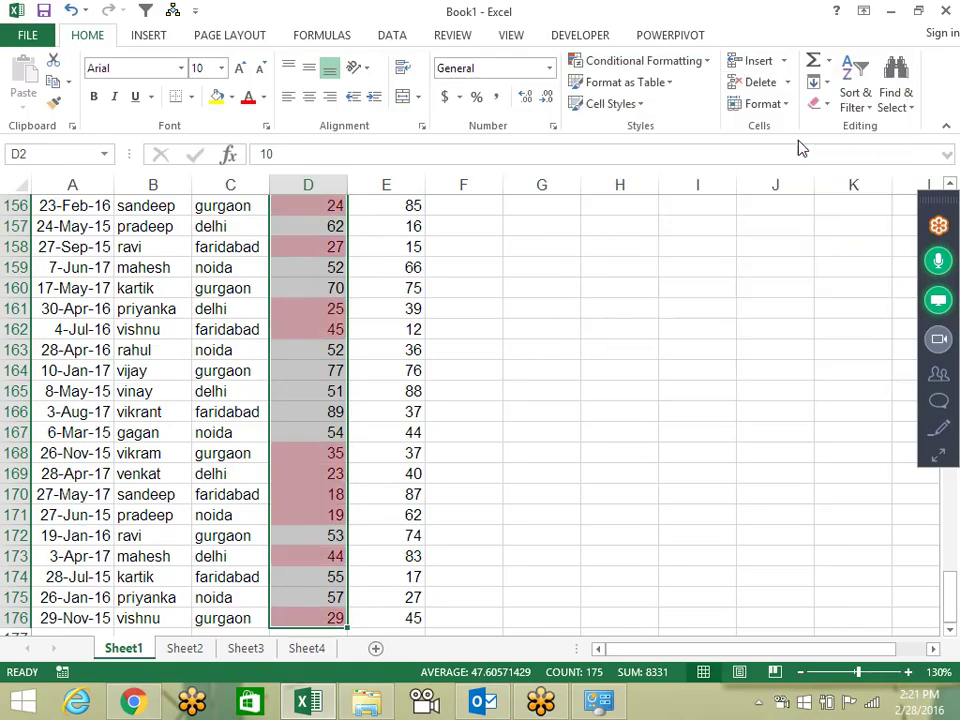
text(30)
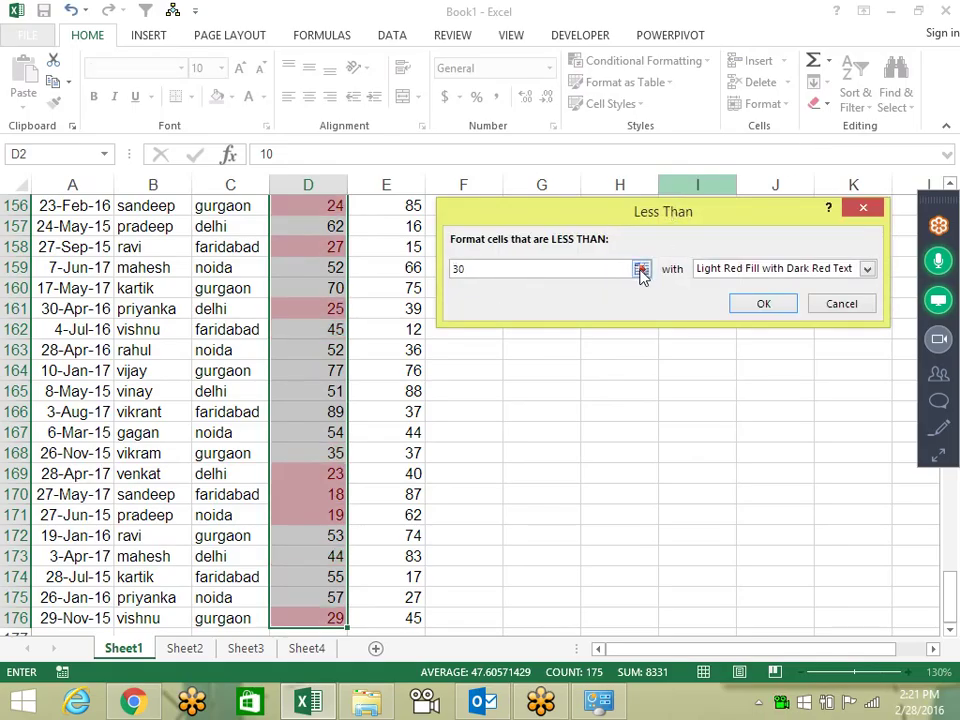
key(Escape)
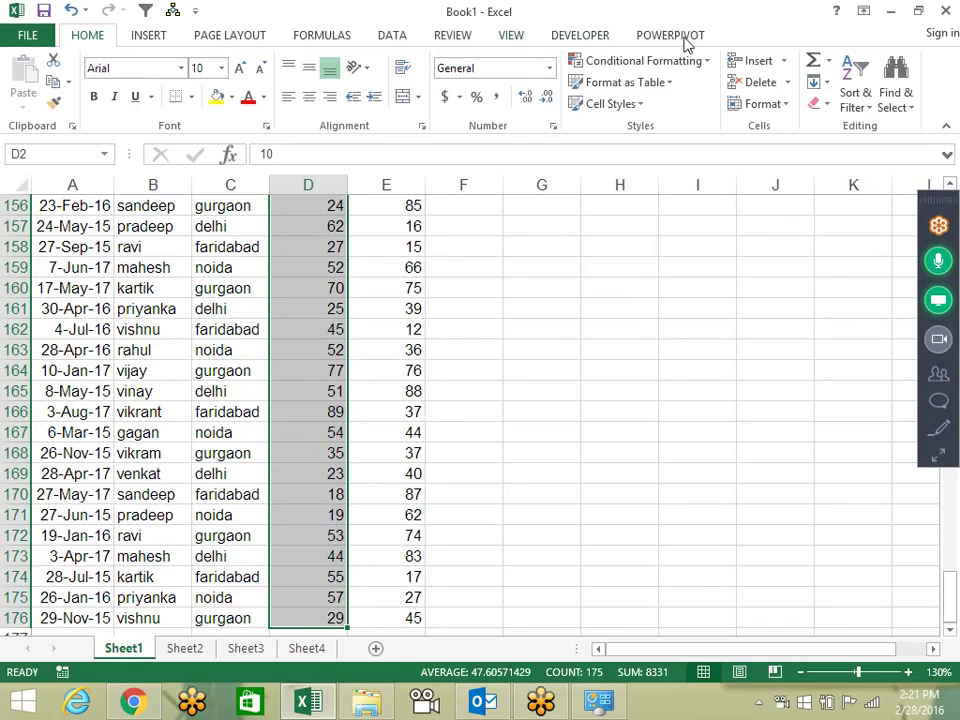
click(606, 66)
mouse_move(661, 93)
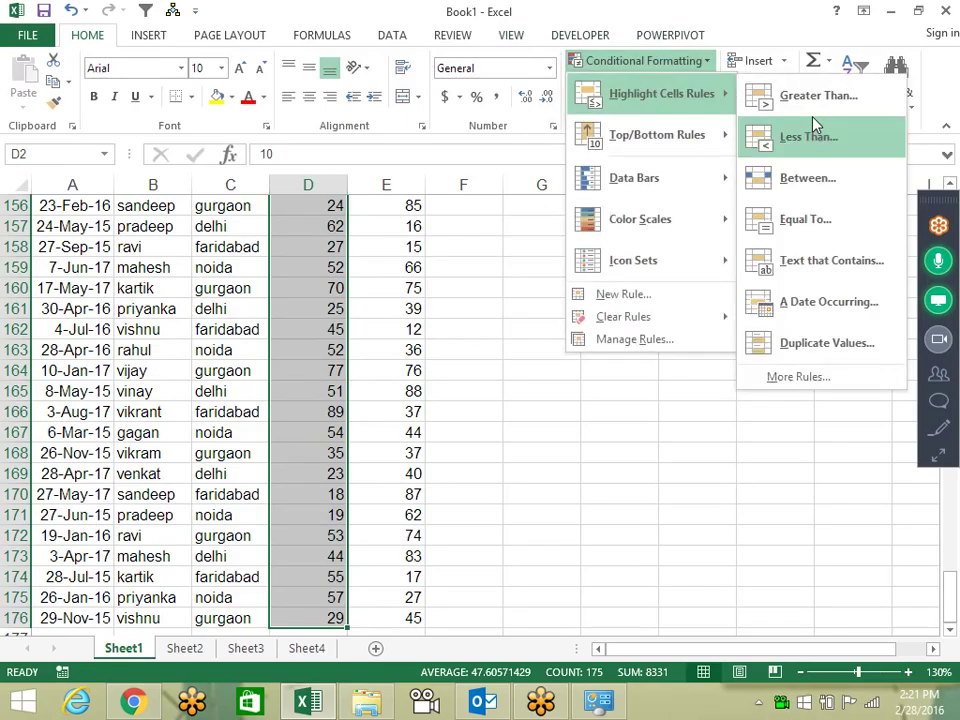
click(810, 177)
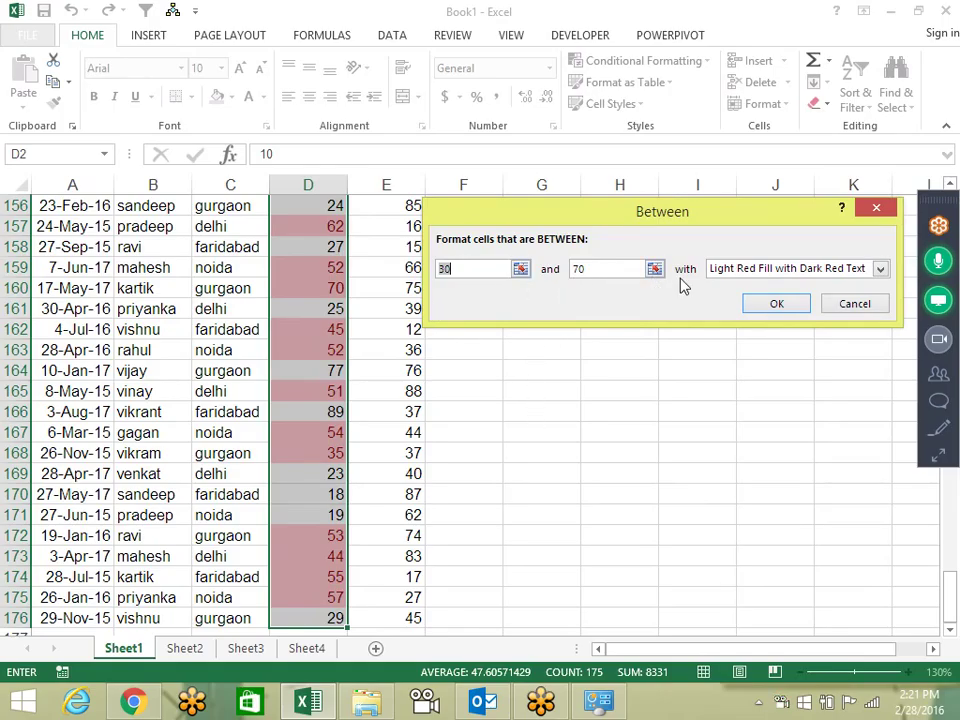
key(Escape)
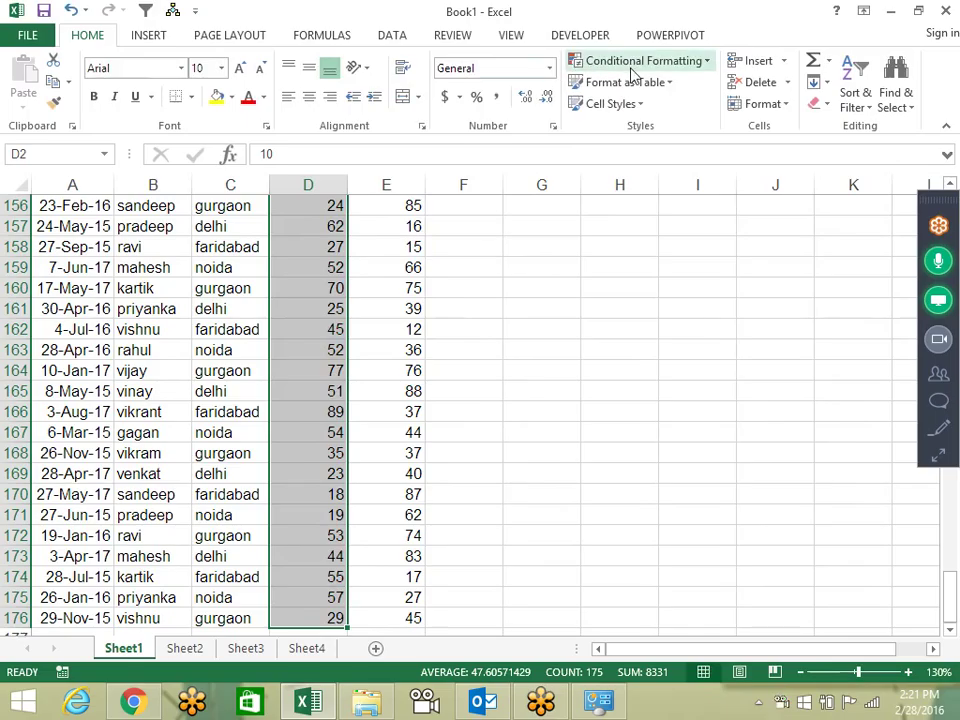
click(631, 66)
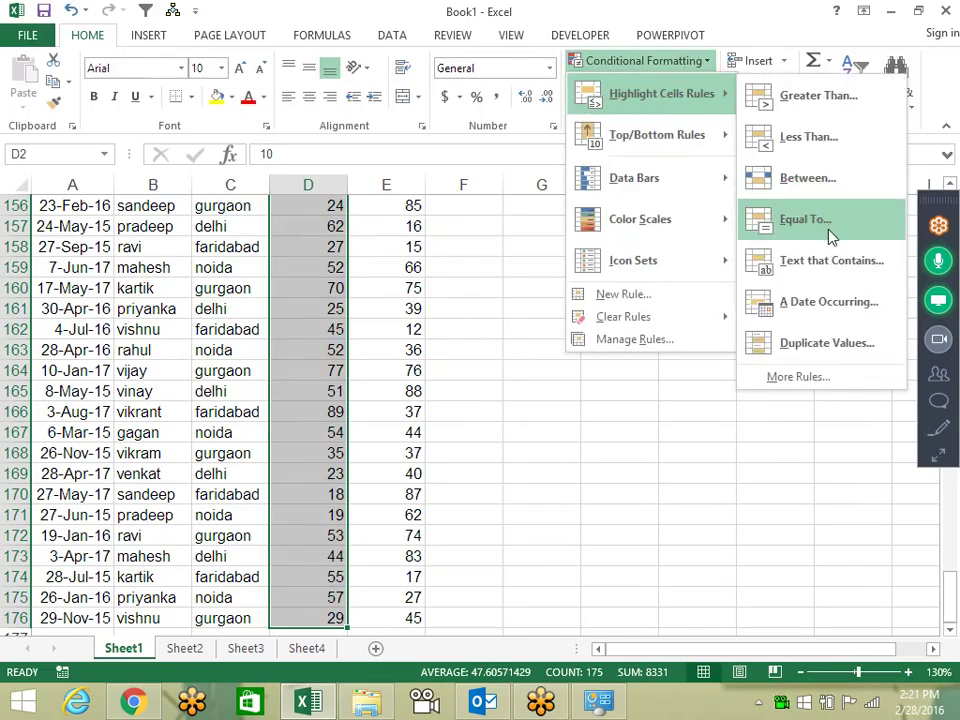
click(828, 236)
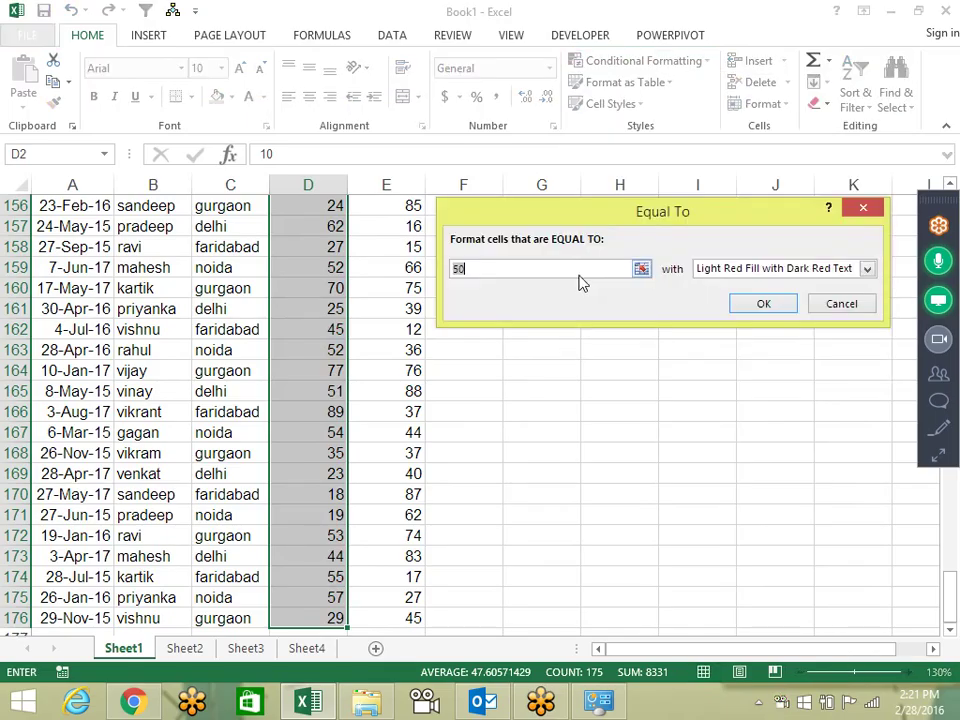
key(Escape)
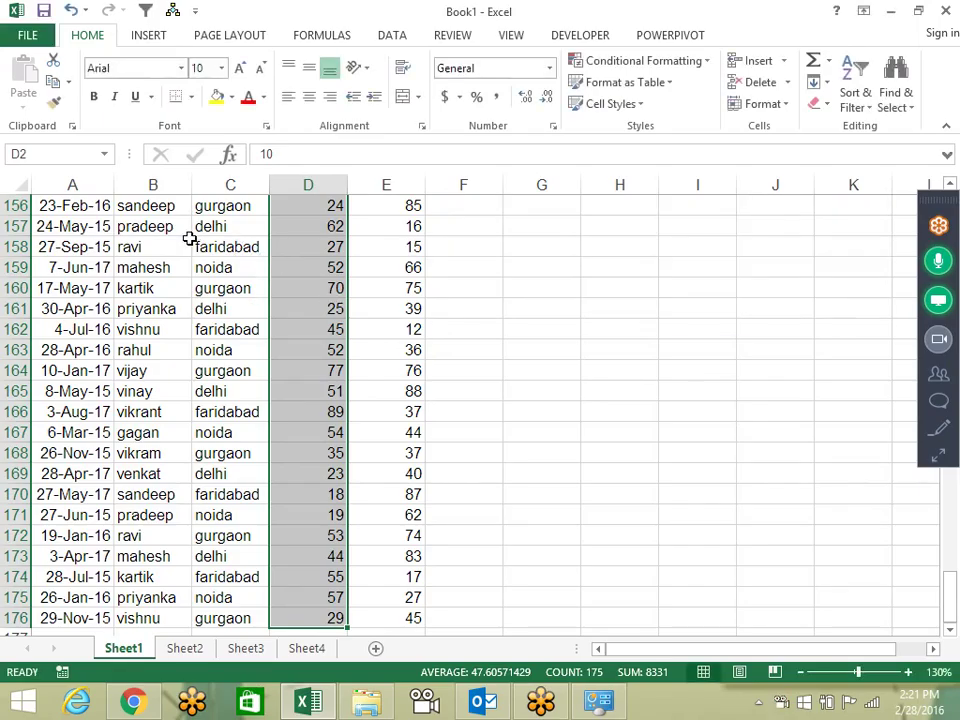
click(160, 222)
key(ctrl+Up)
key(Down)
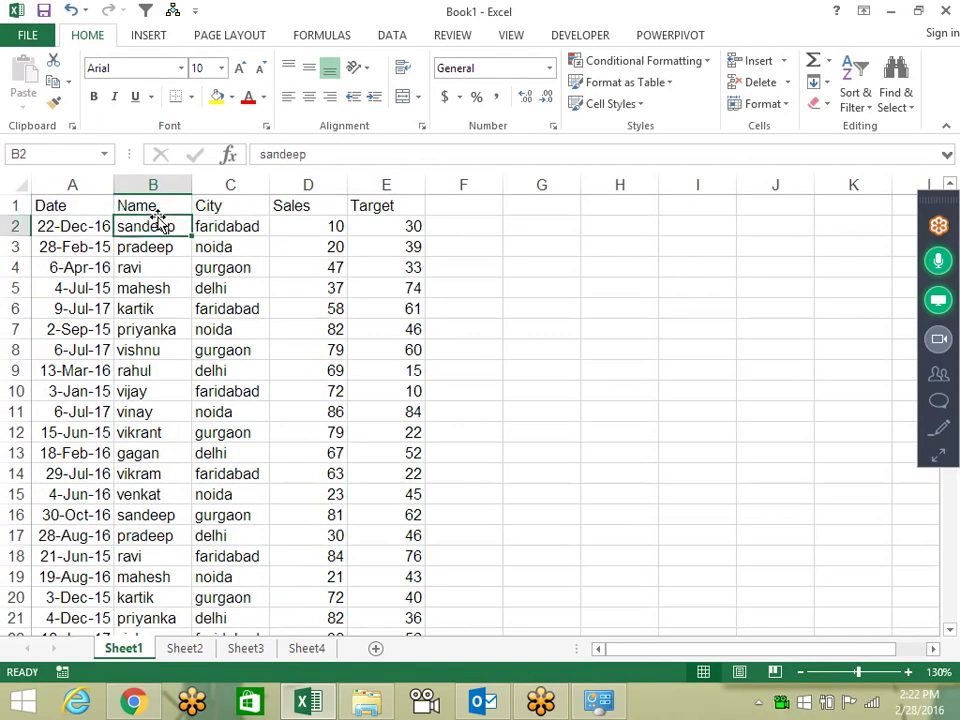
key(shift+Down)
key(shift+Down)
key(shift+Down)
key(shift+Down)
key(shift+Down)
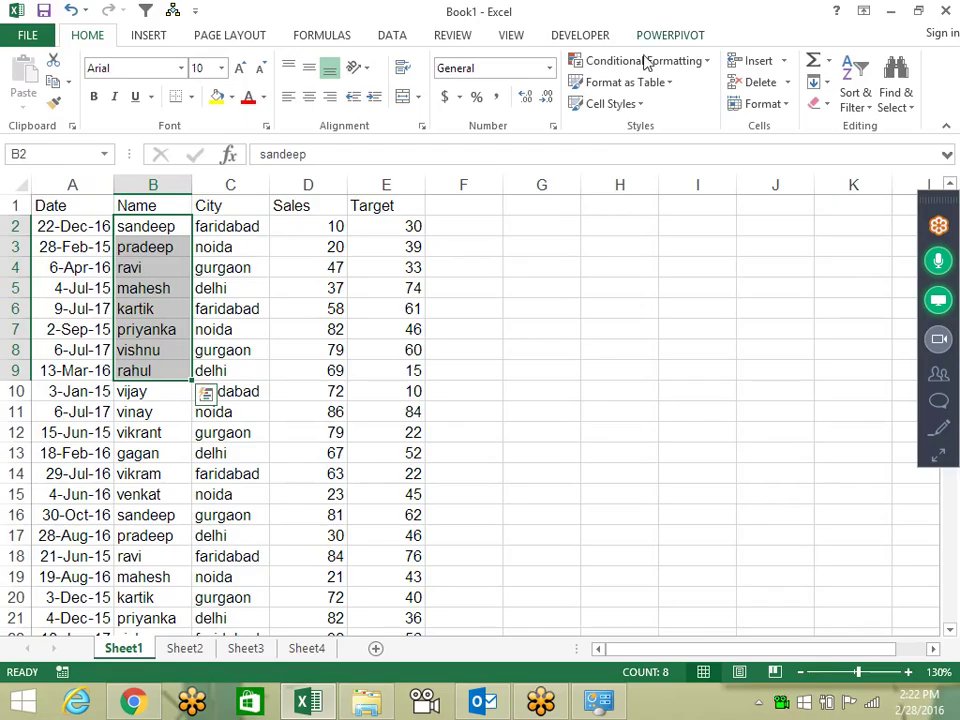
click(640, 60)
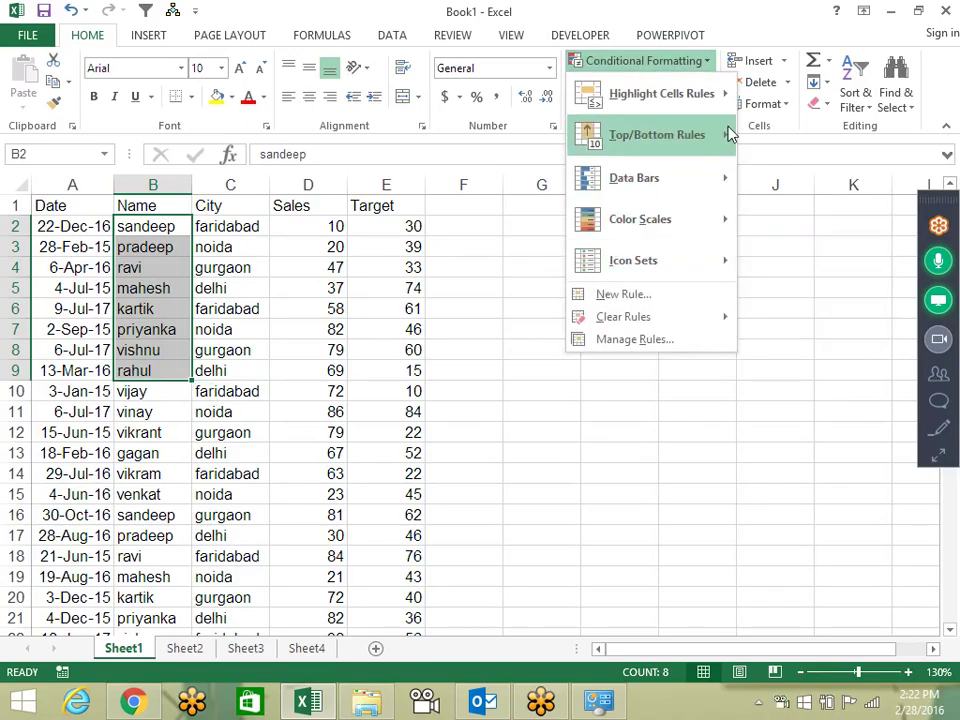
mouse_move(660, 94)
click(812, 219)
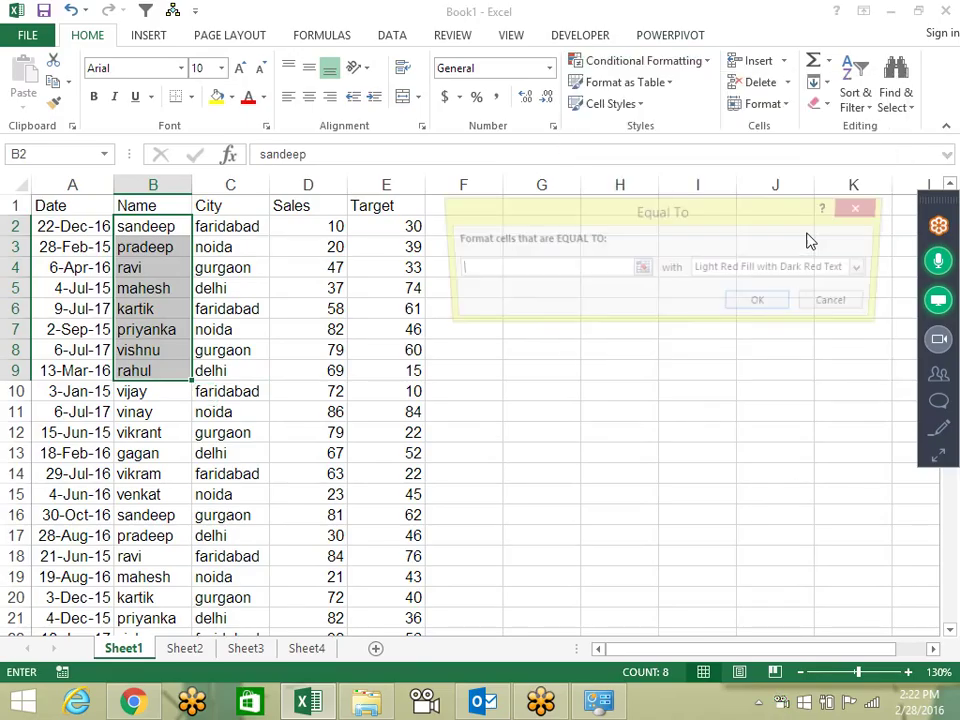
text(ra)
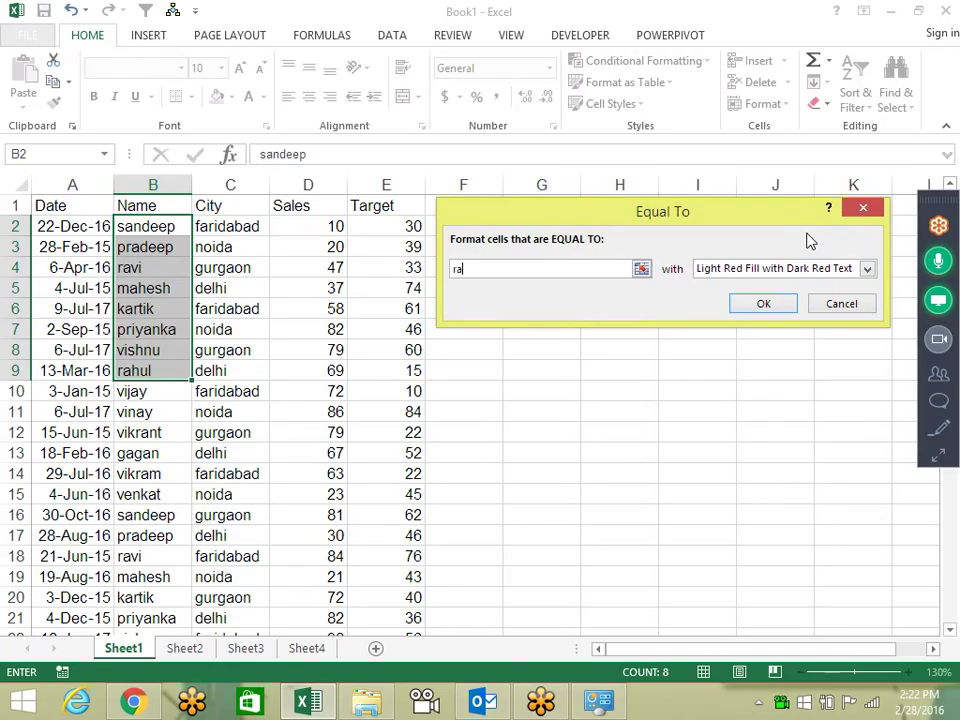
text(vi)
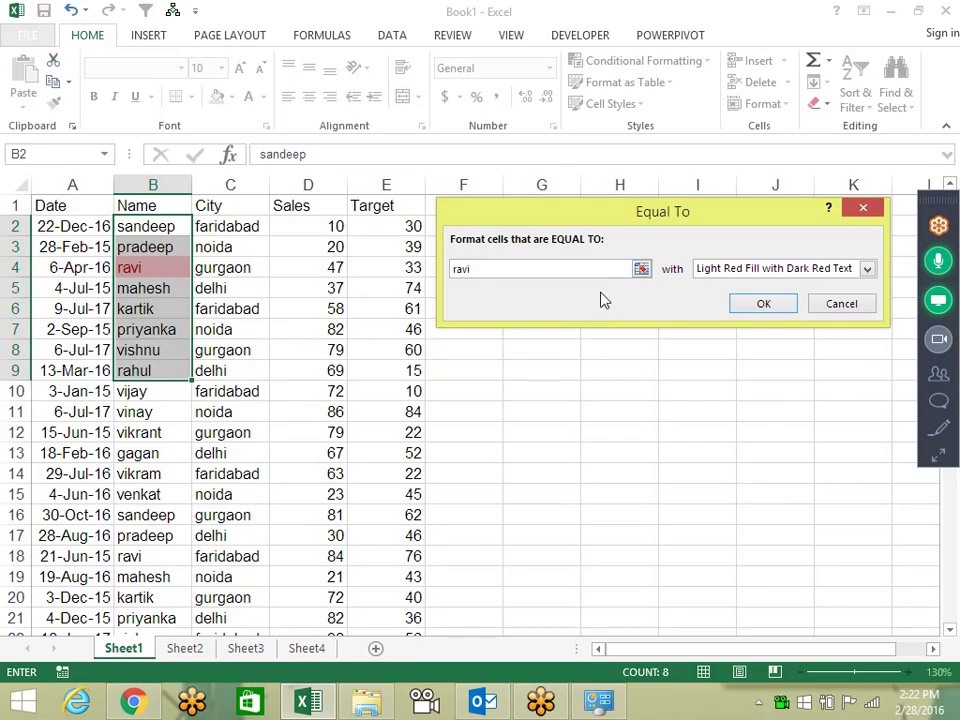
key(Escape)
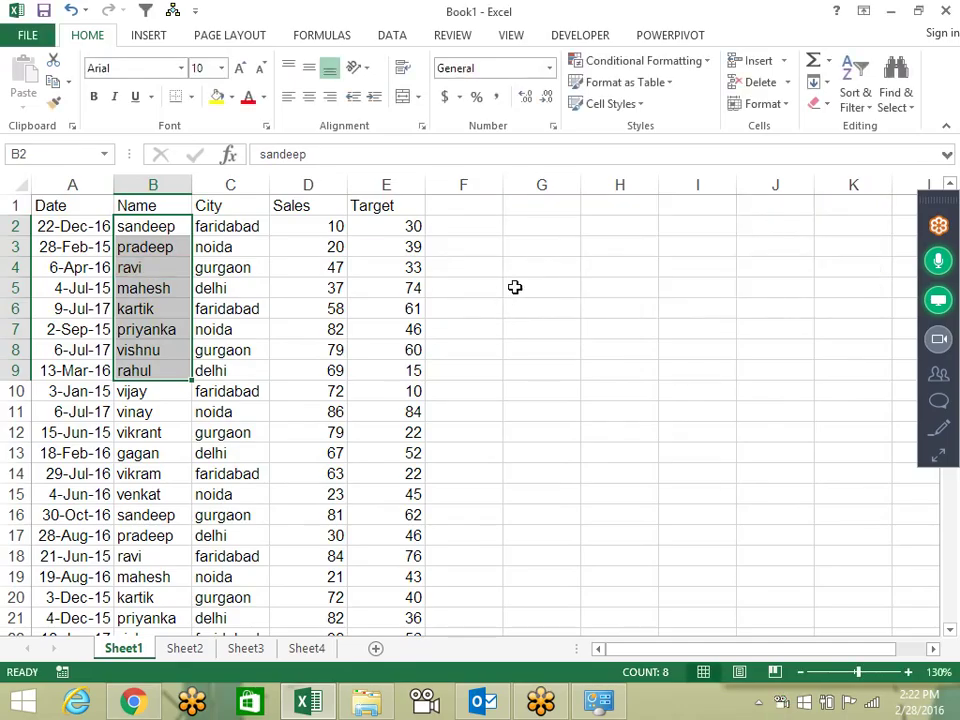
Apply all borders to the G2:I7 block.
drag(516, 225, 675, 322)
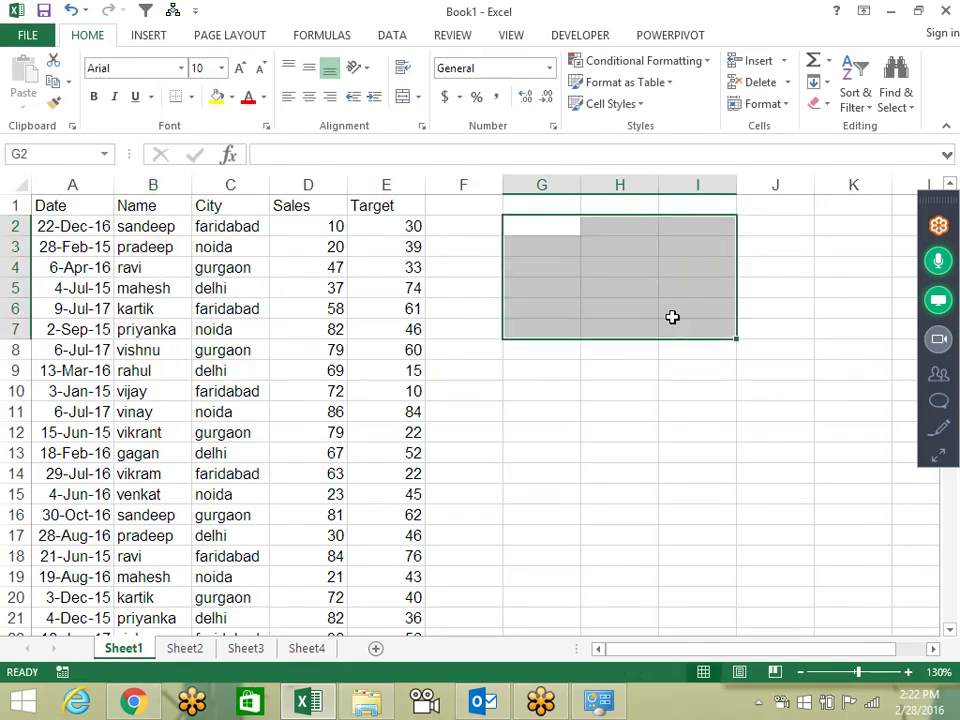
key(alt+h)
key(b)
key(a)
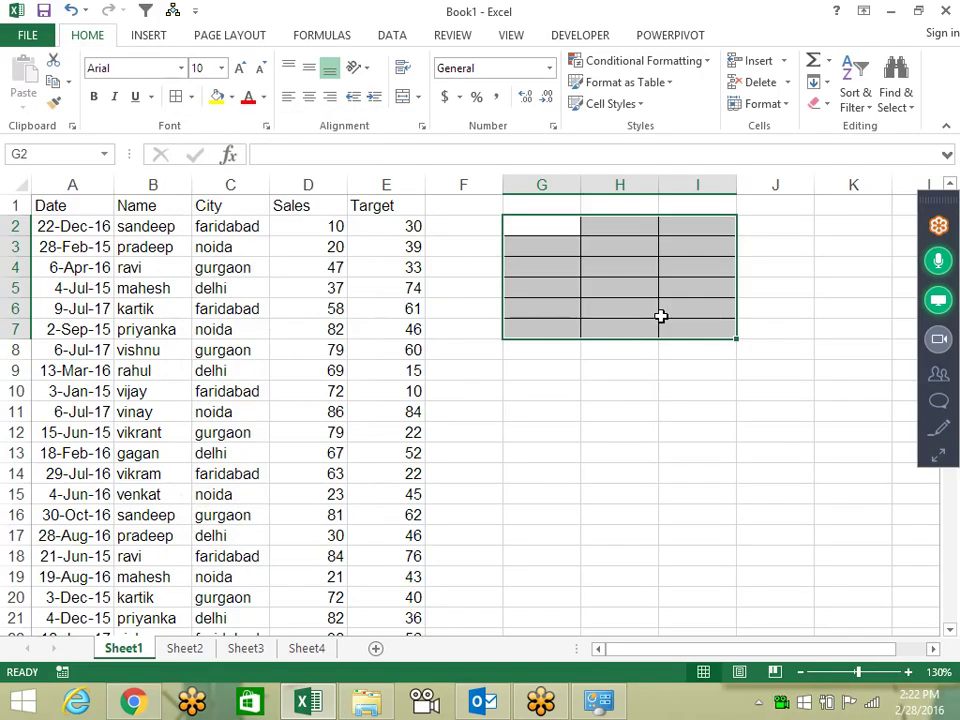
click(555, 476)
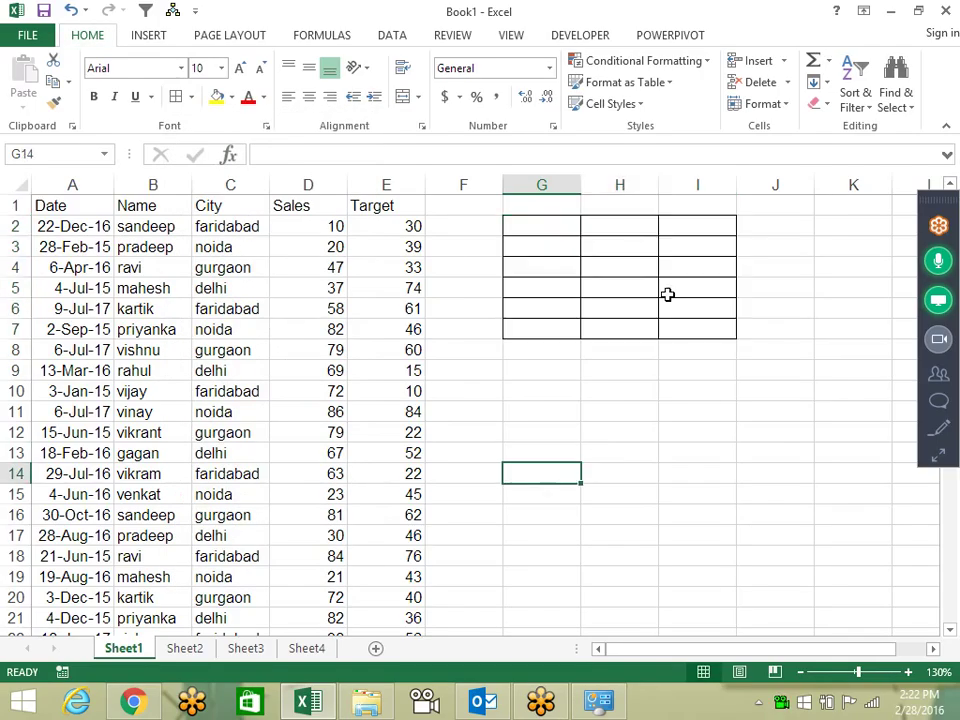
click(588, 229)
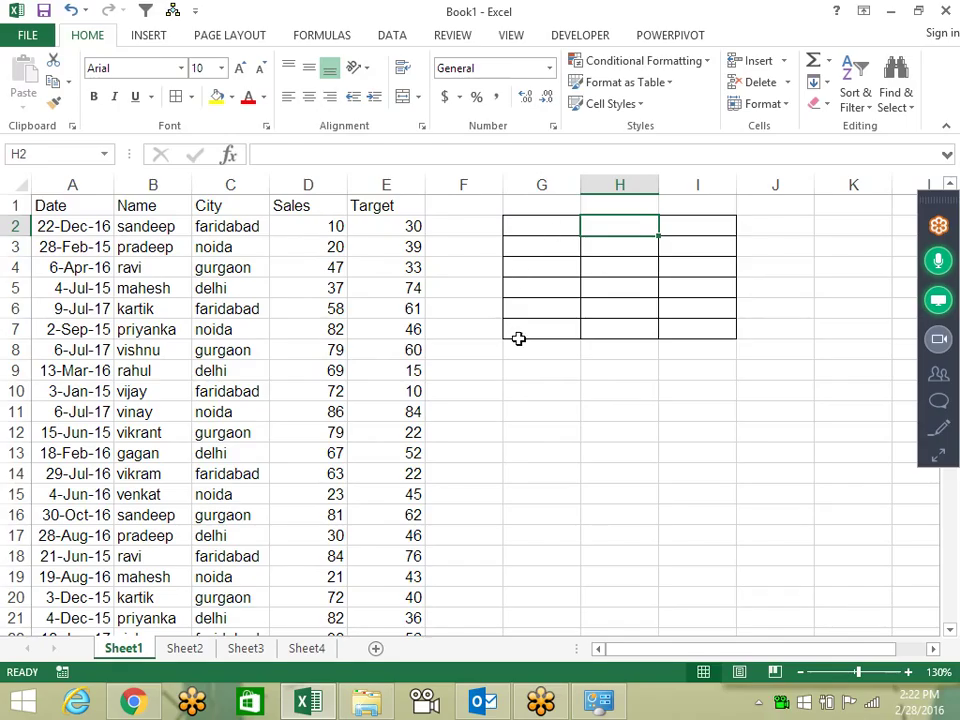
Type P in G9 and fill it green.
click(540, 371)
text(P)
key(Return)
key(Up)
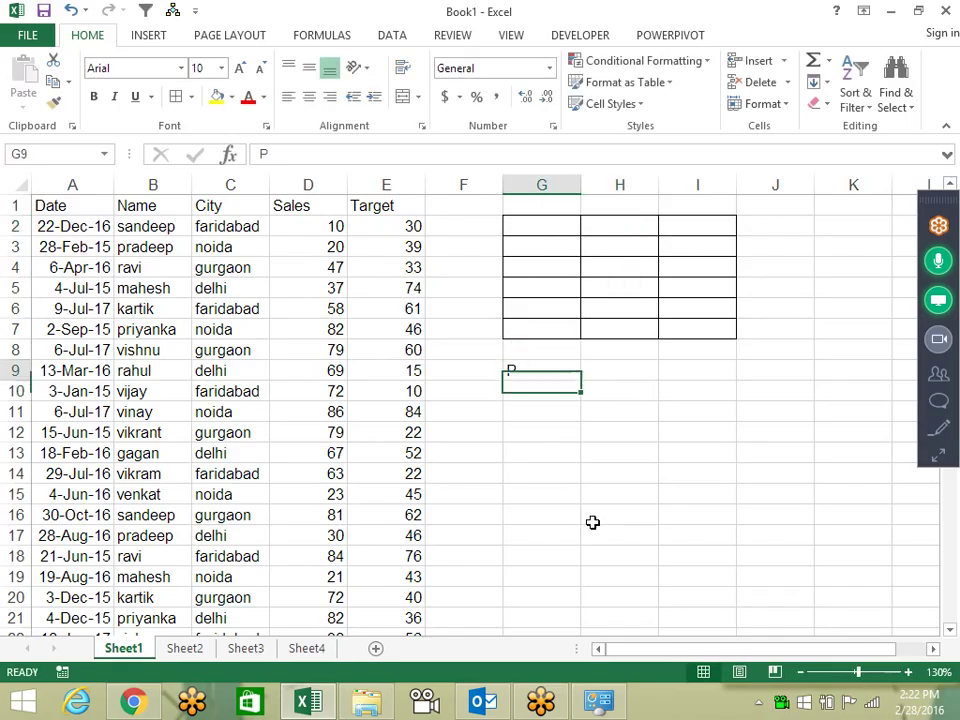
click(231, 97)
click(280, 245)
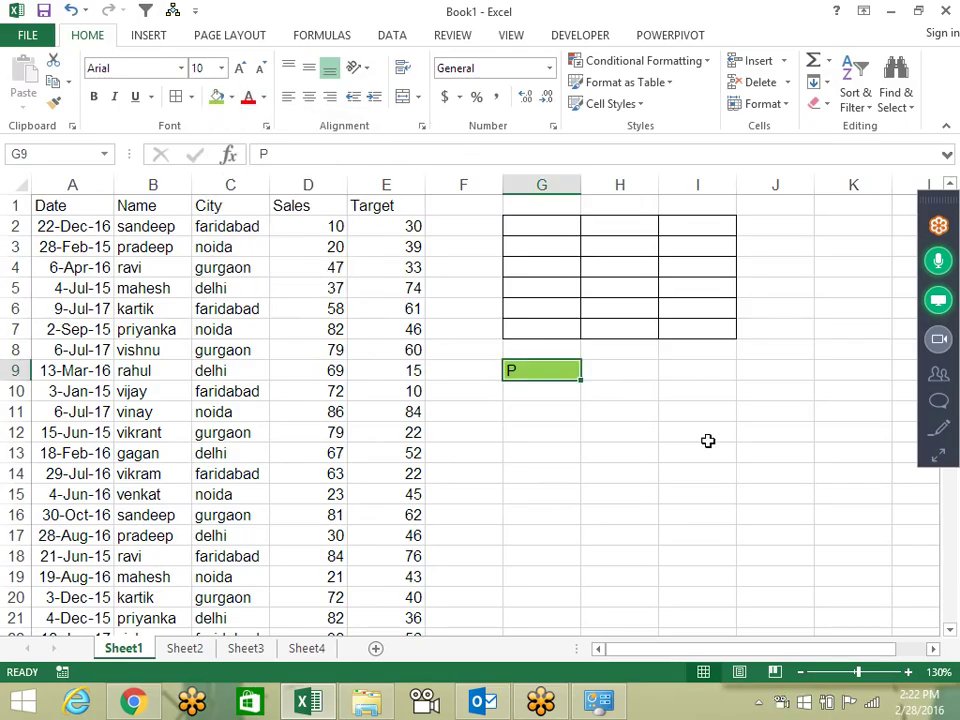
Type L in G10 and fill it red.
click(557, 390)
text(L)
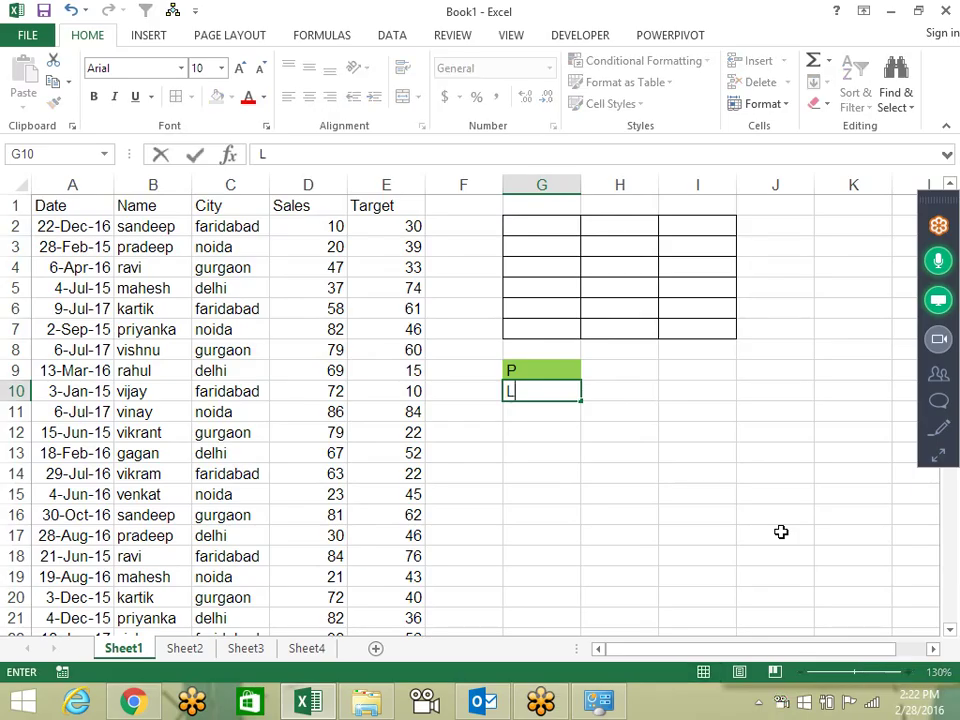
key(Return)
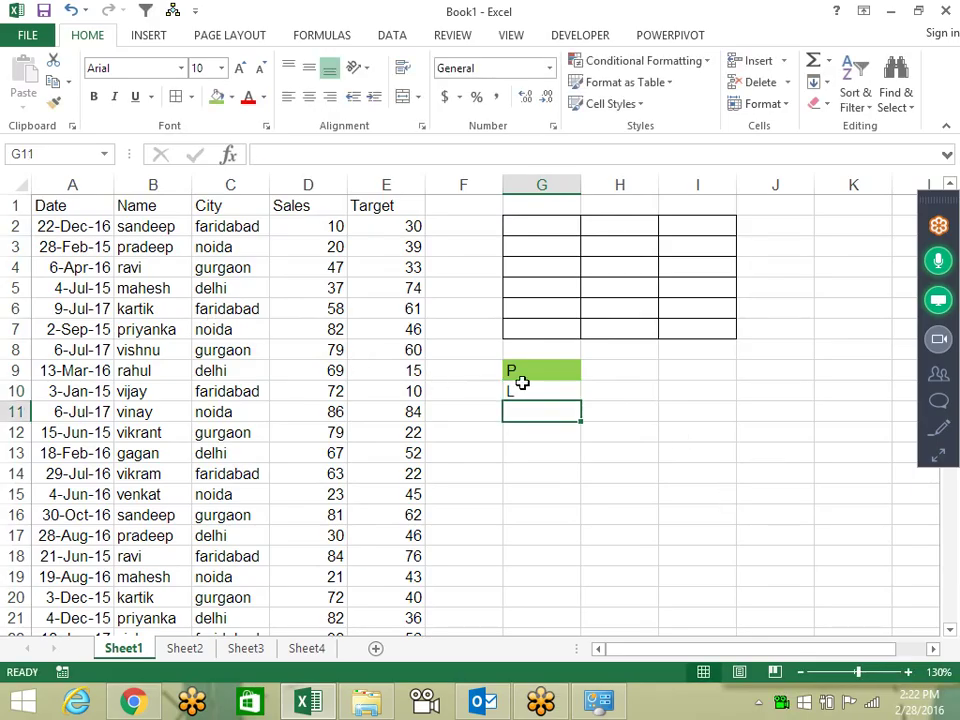
click(530, 391)
click(231, 97)
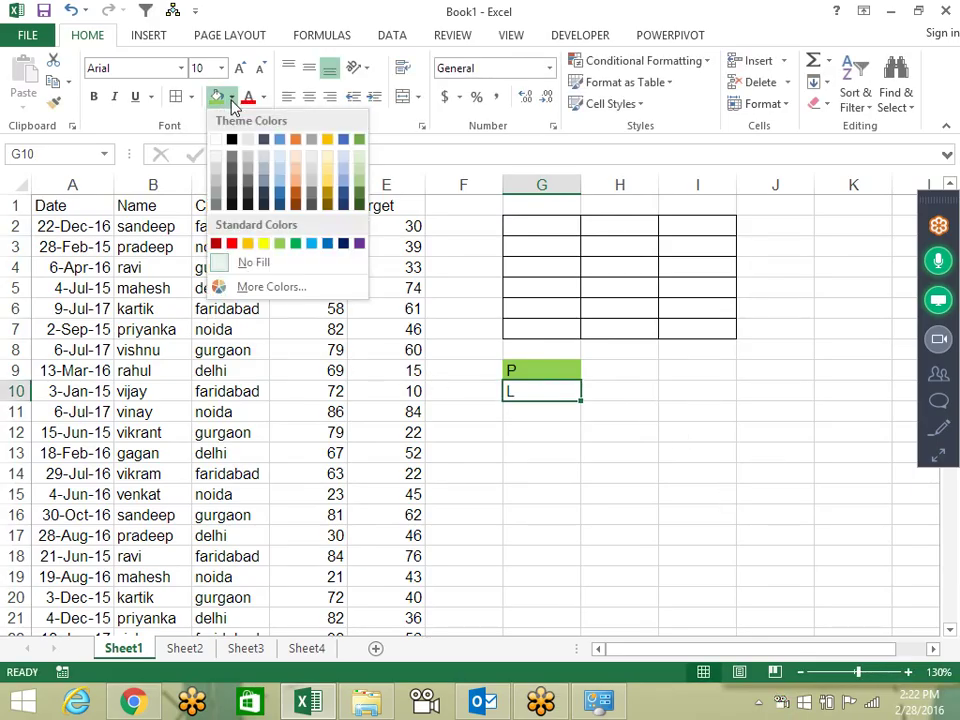
click(231, 244)
Type H in G11 and fill it orange.
click(530, 410)
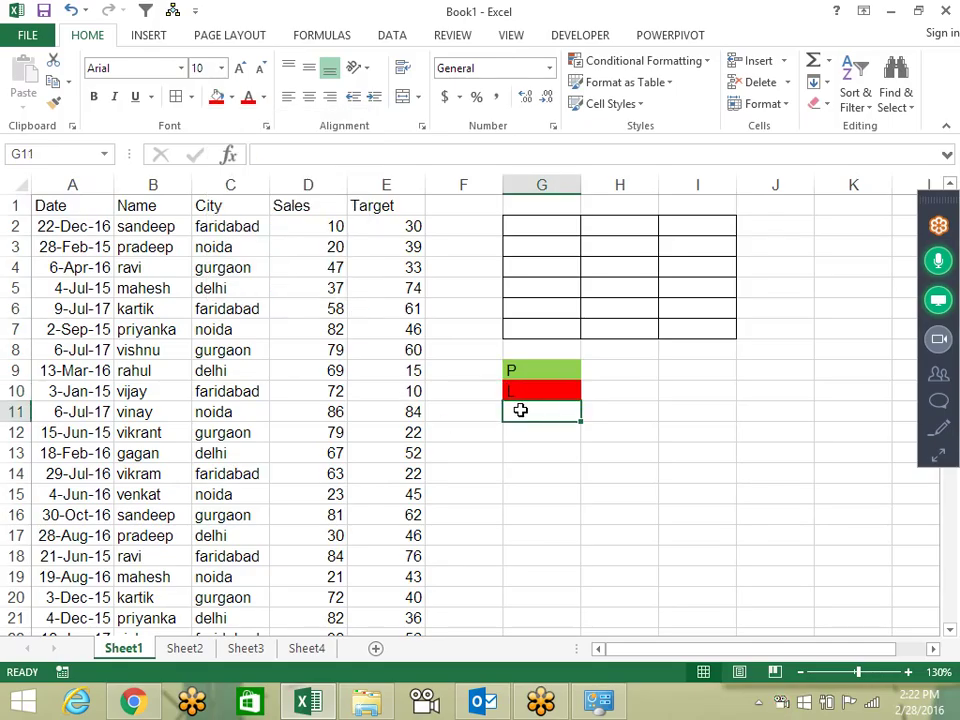
text(H)
key(Return)
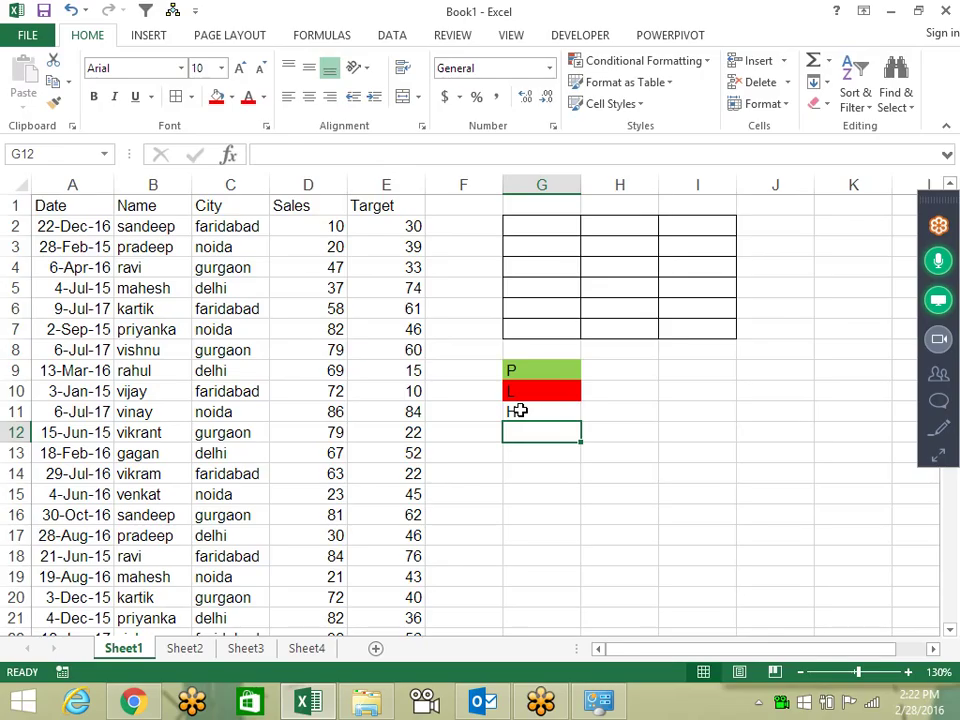
click(519, 410)
click(231, 98)
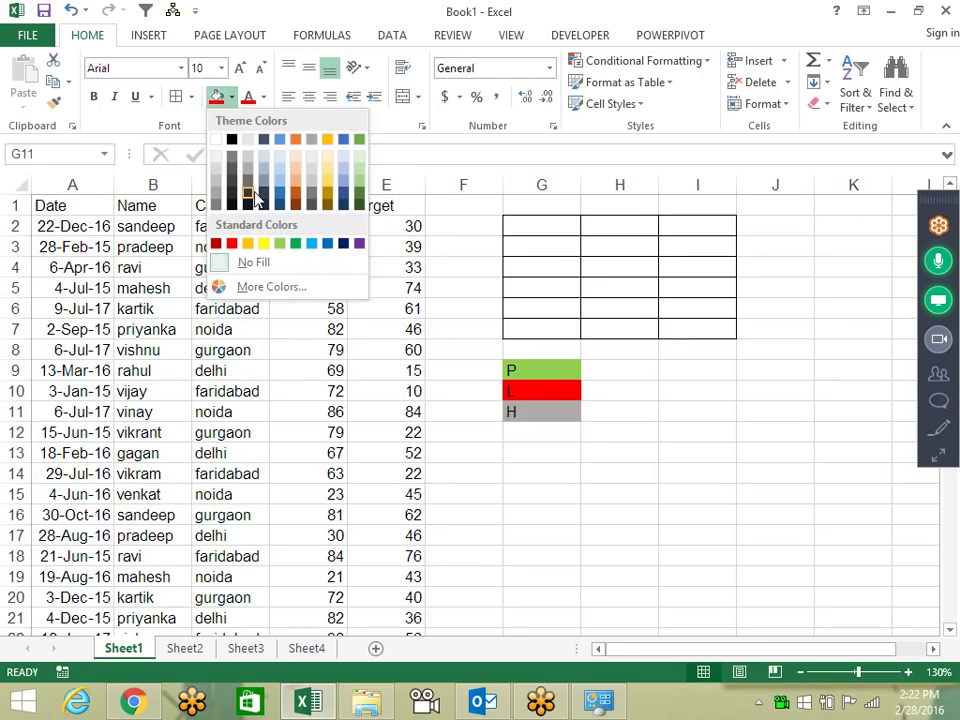
click(249, 244)
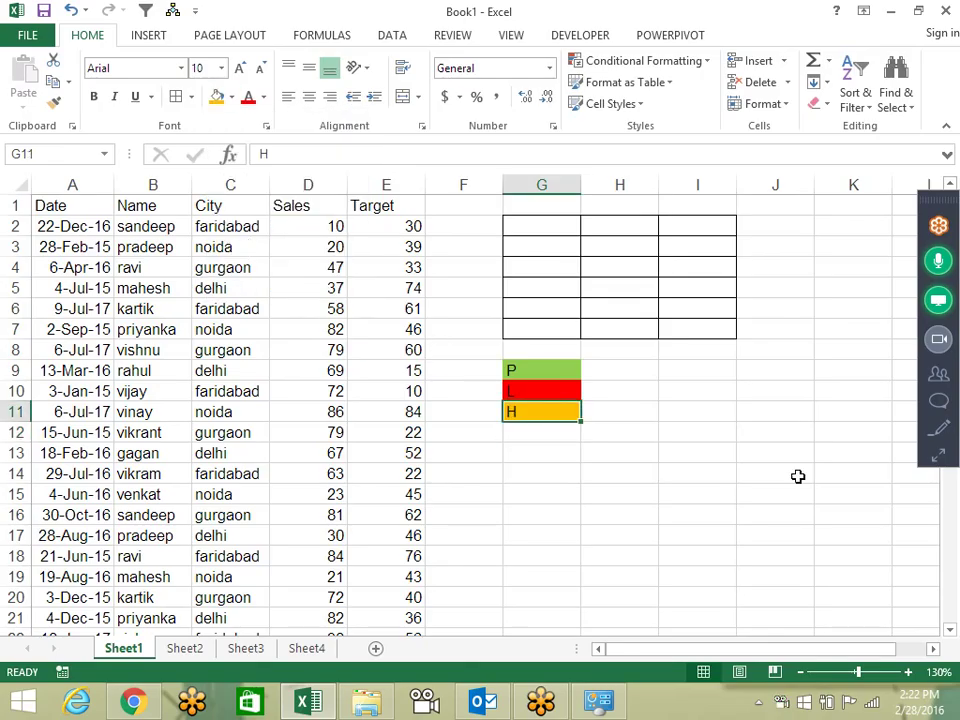
click(671, 410)
Enter p, l and h in G2:G4.
click(570, 228)
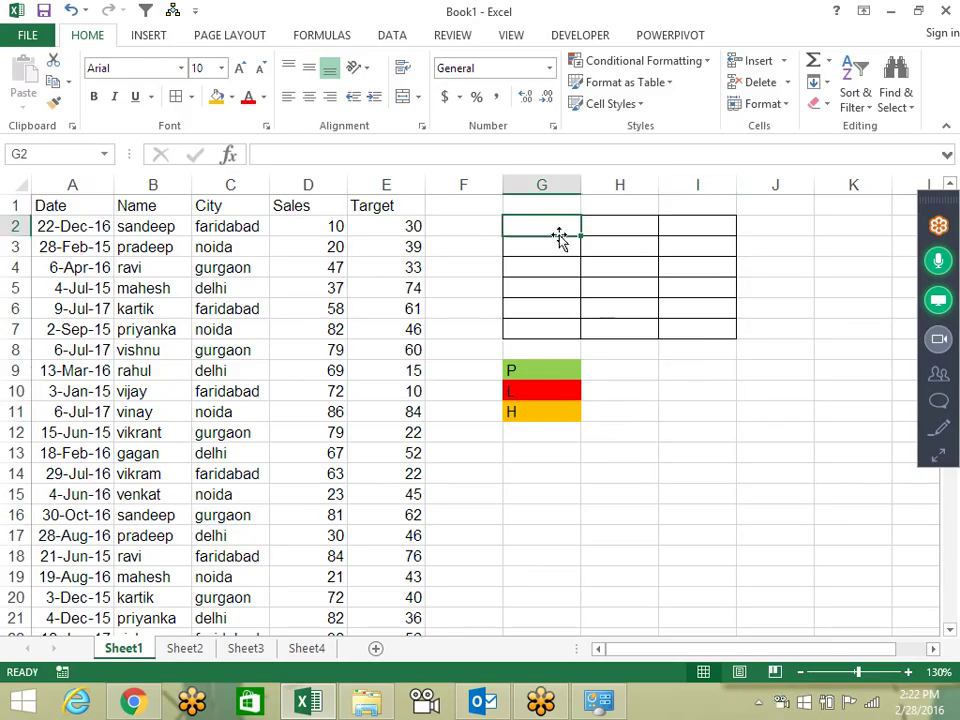
text(p)
key(Return)
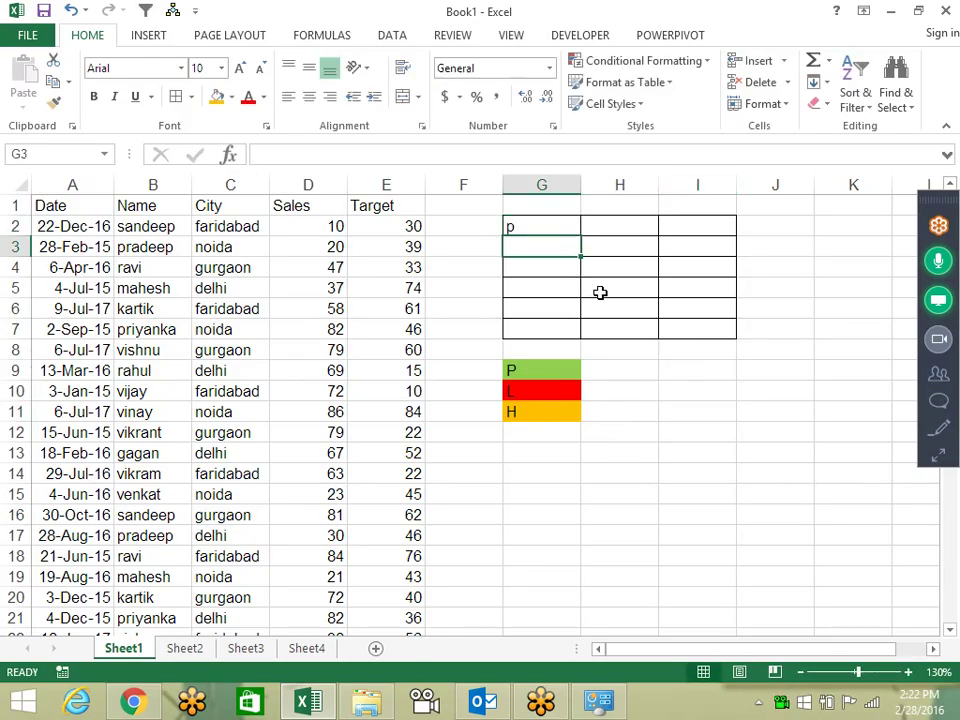
text(l)
key(Return)
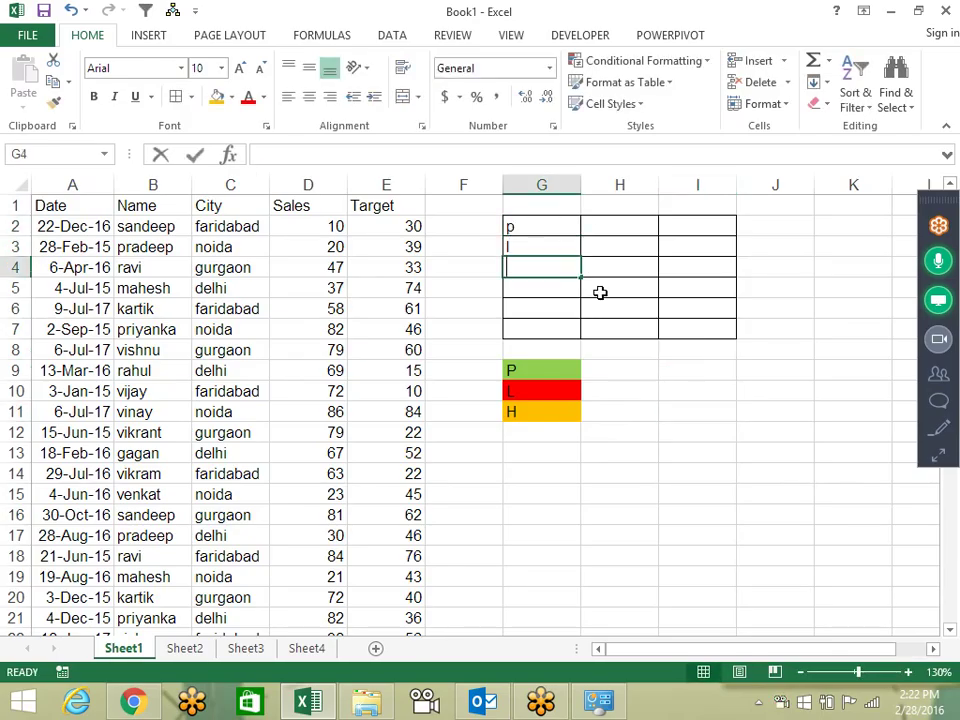
text(h)
key(Return)
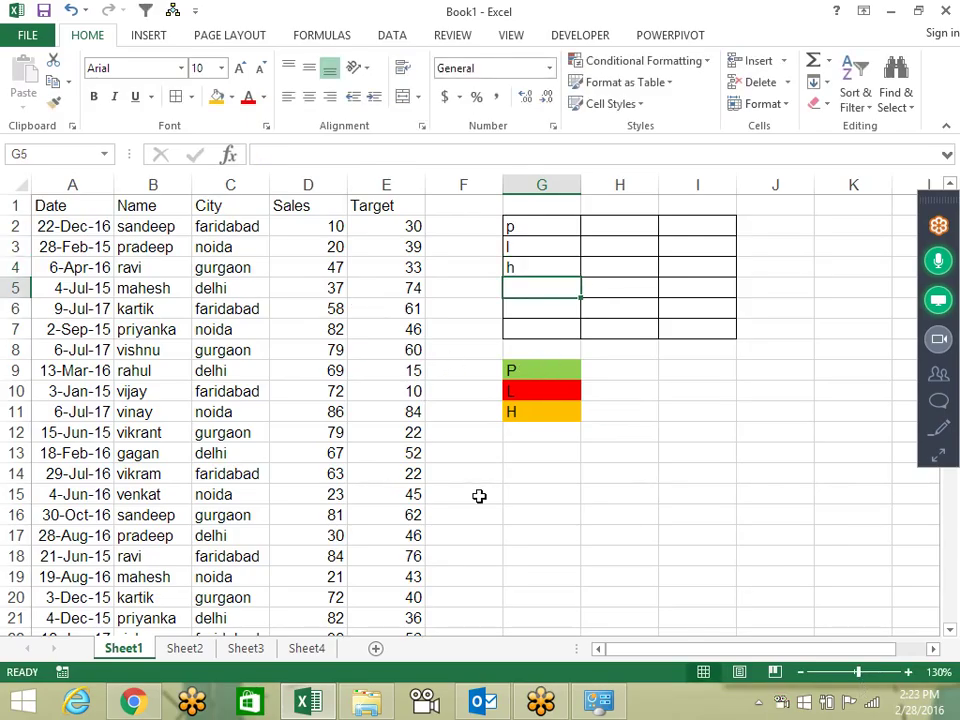
Clear p, l, h from G2:G4 and select the grid G2:I7.
drag(570, 208, 558, 276)
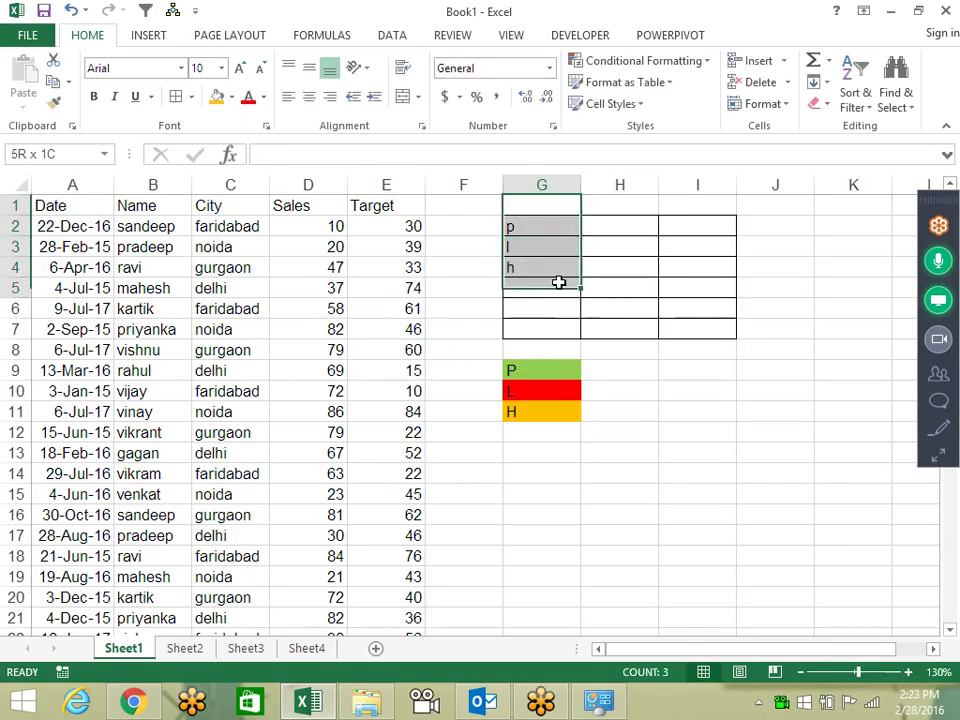
key(Delete)
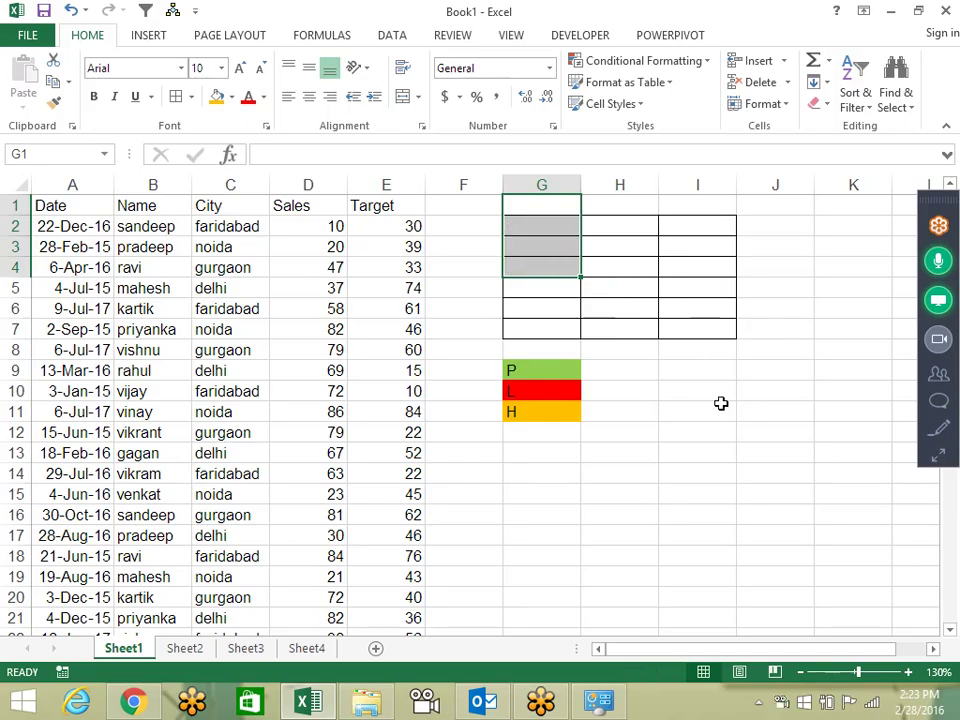
click(720, 408)
mouse_move(565, 225)
mouse_down()
mouse_move(675, 324)
mouse_move(699, 332)
mouse_up()
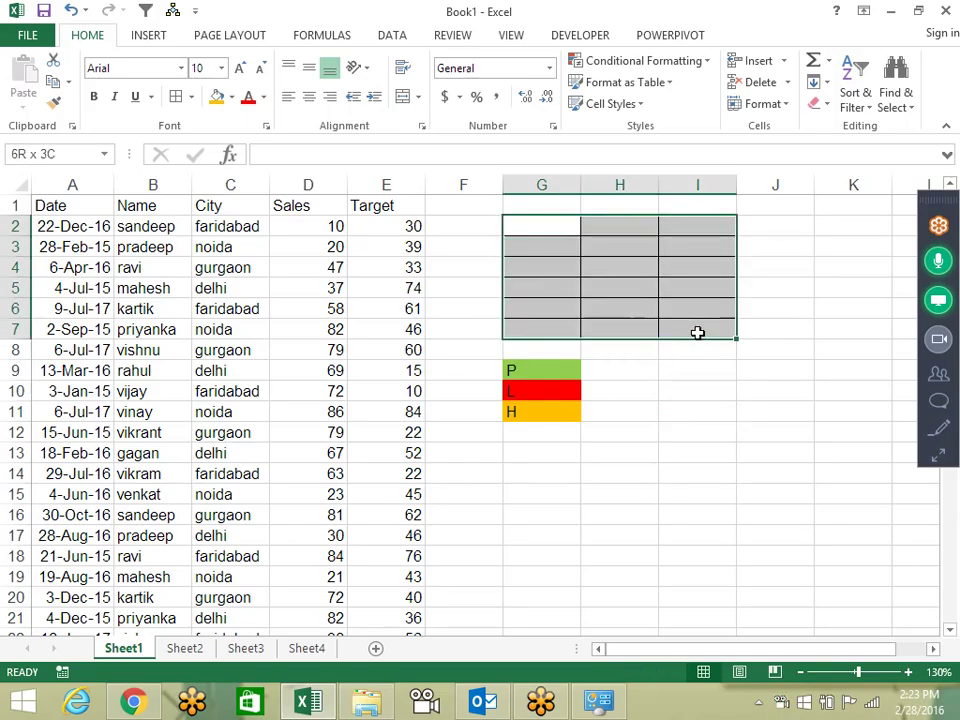
Add an Equal To P rule with a custom light green fill.
click(673, 65)
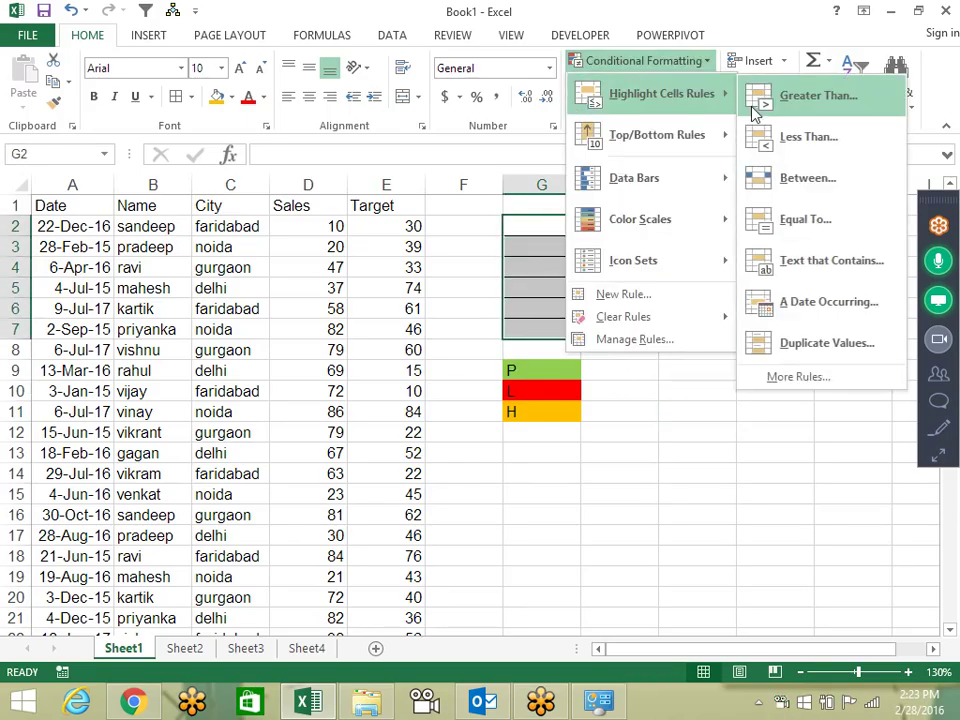
click(778, 227)
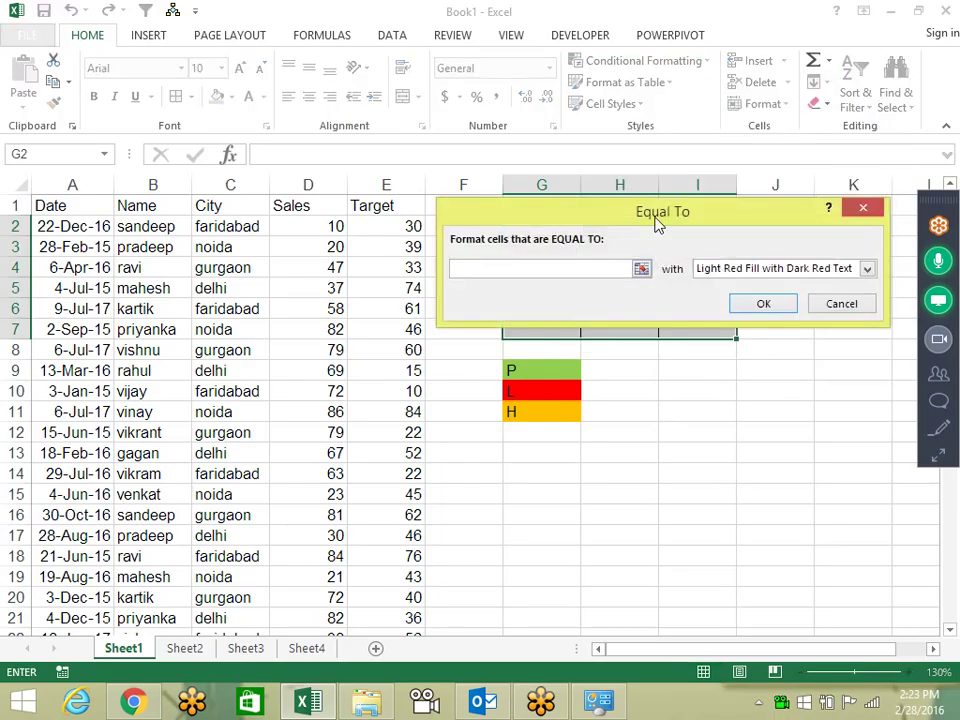
text(P)
click(815, 268)
click(762, 359)
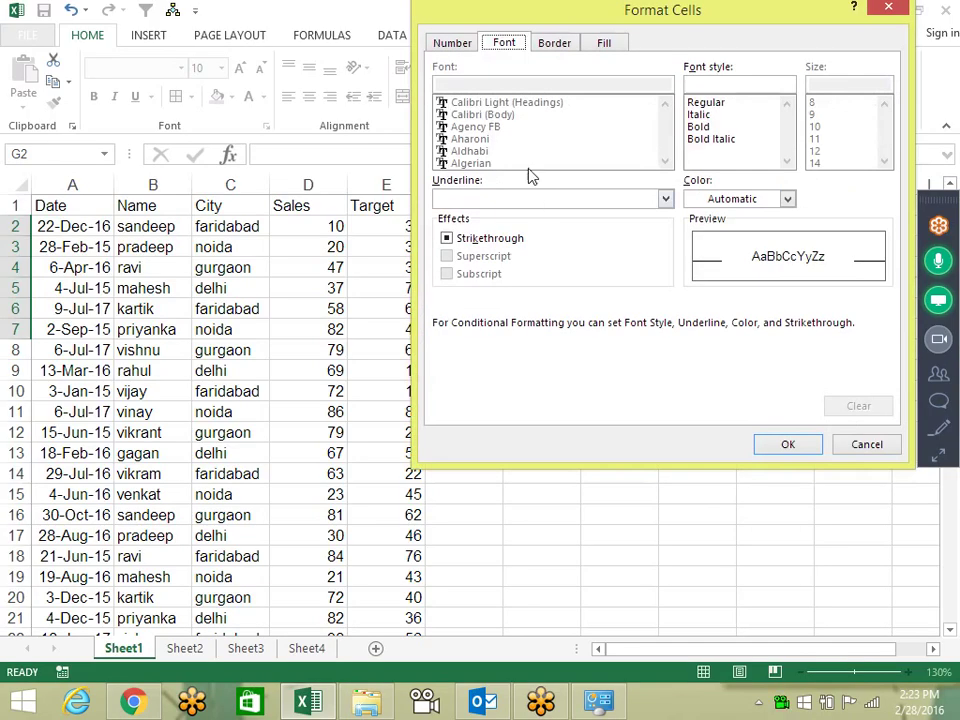
click(602, 44)
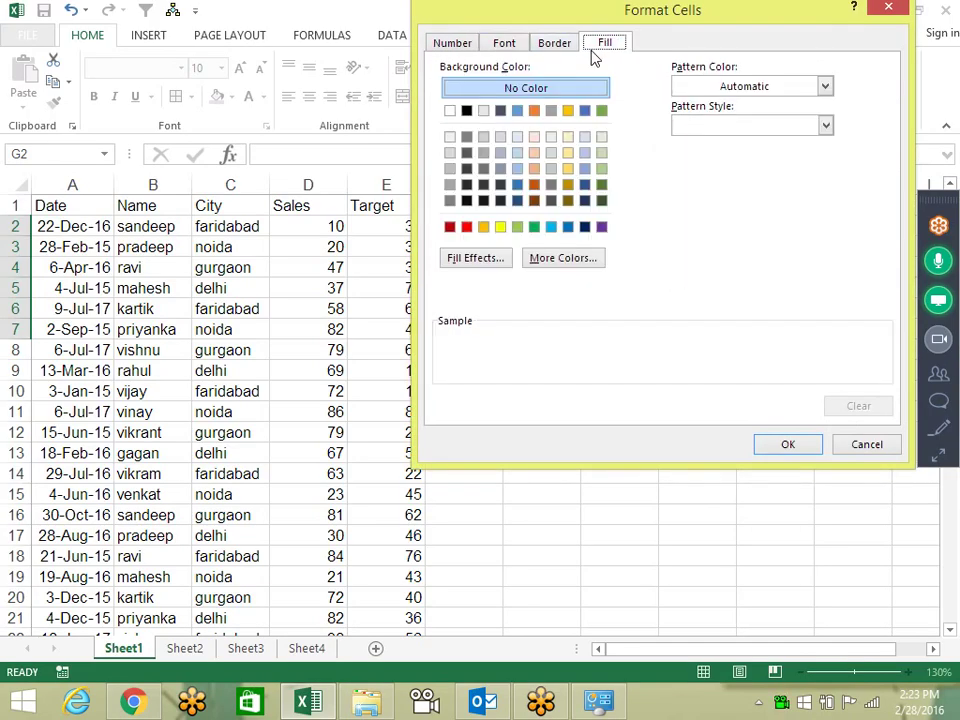
click(517, 226)
click(781, 446)
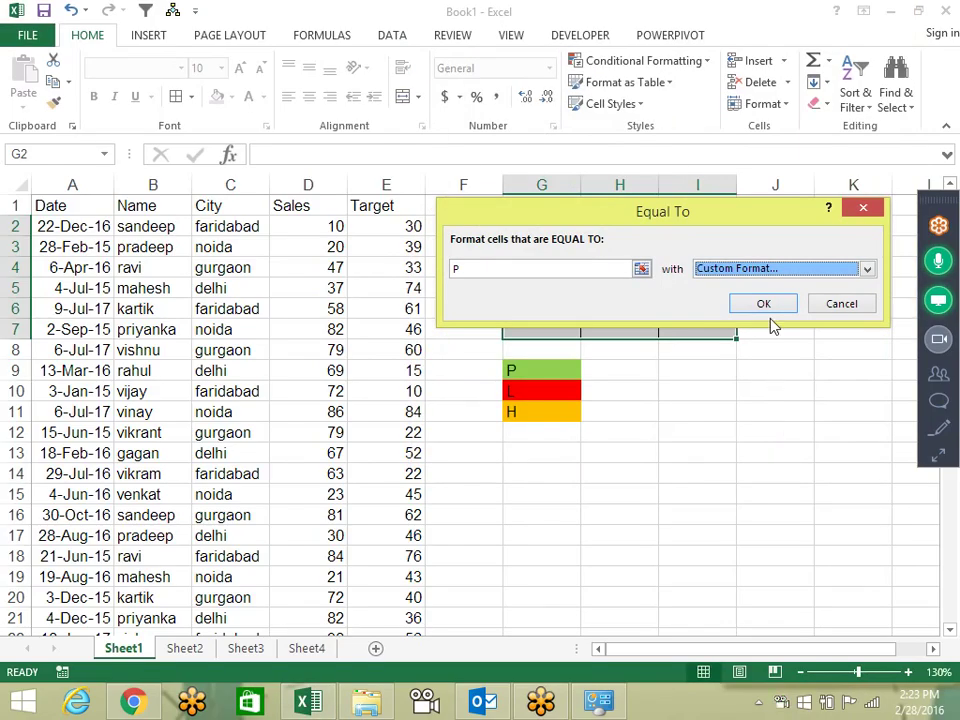
click(761, 302)
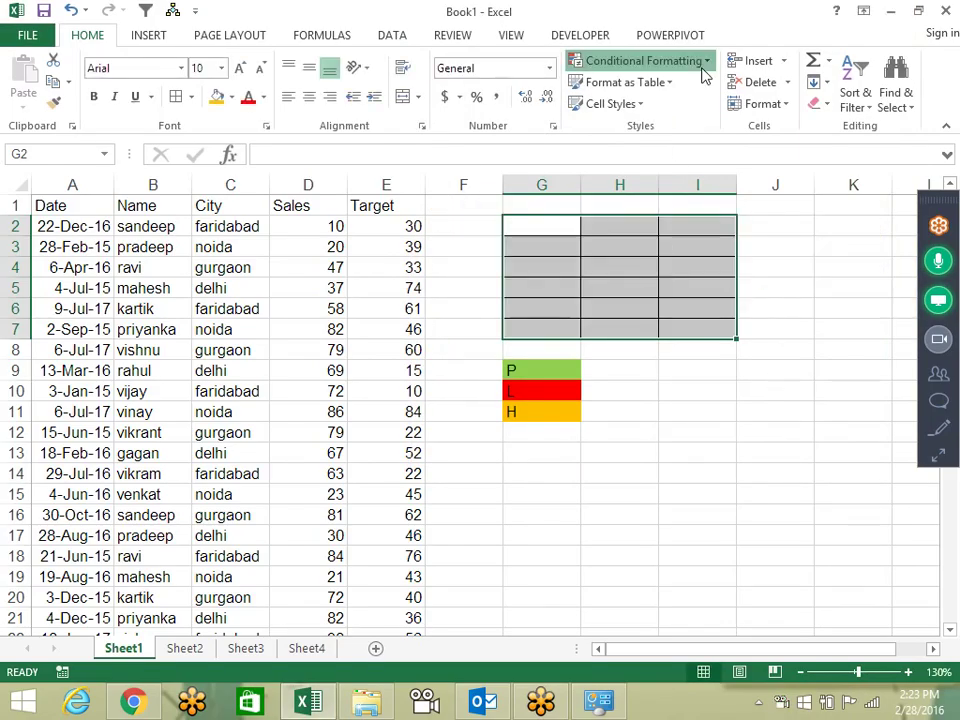
Add a second Equal To rule with a custom red fill.
click(643, 60)
click(840, 232)
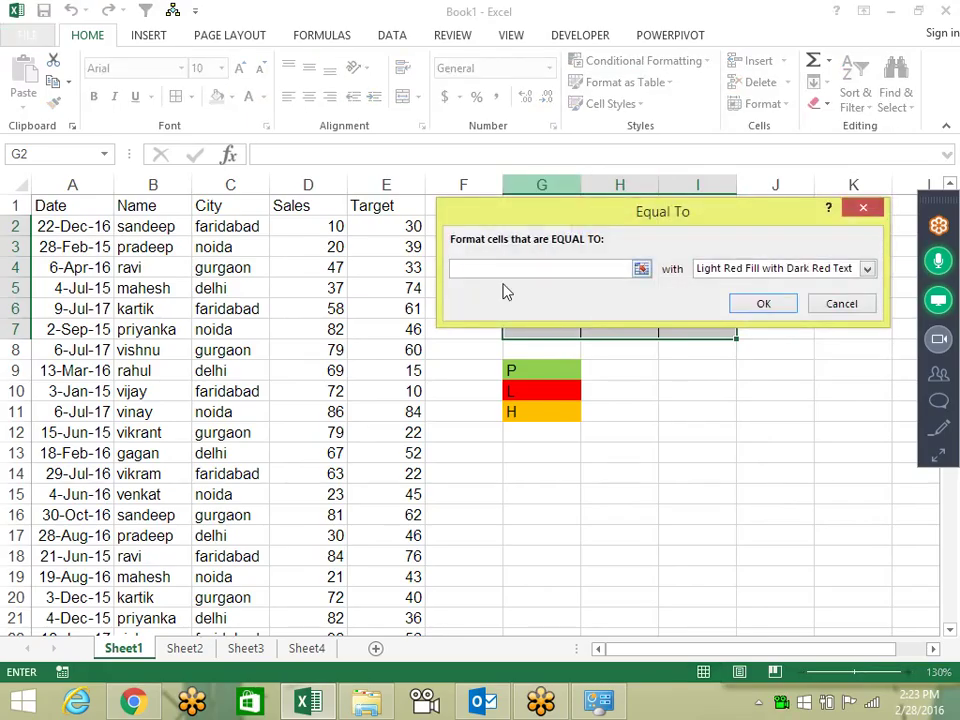
text(L)
click(812, 268)
click(762, 364)
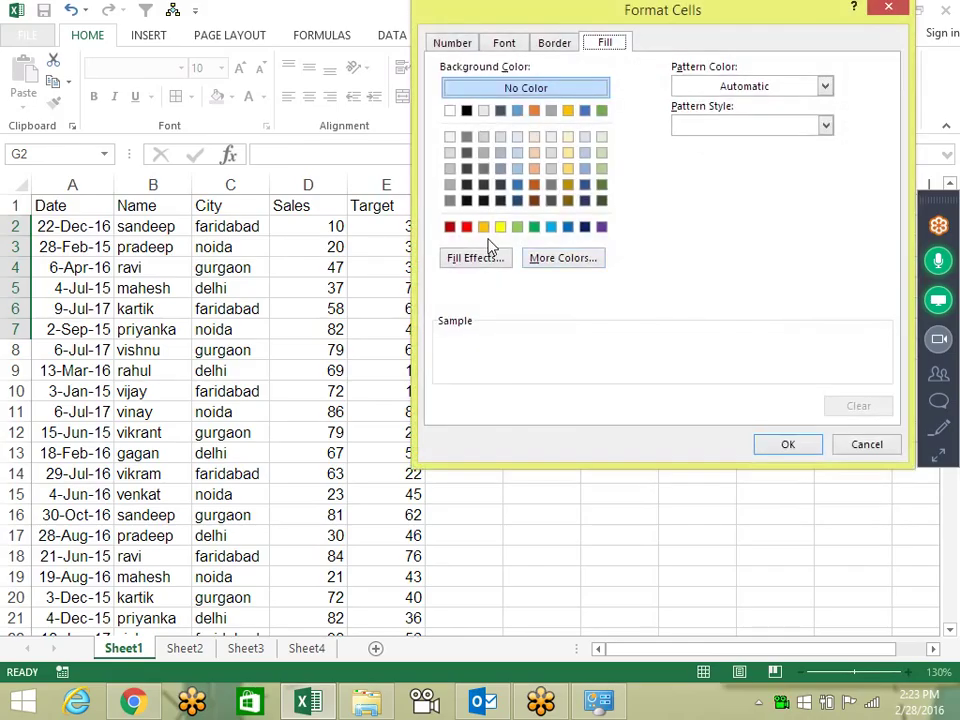
click(466, 226)
click(789, 445)
key(Return)
Add an Equal To H rule with a custom orange fill.
click(697, 66)
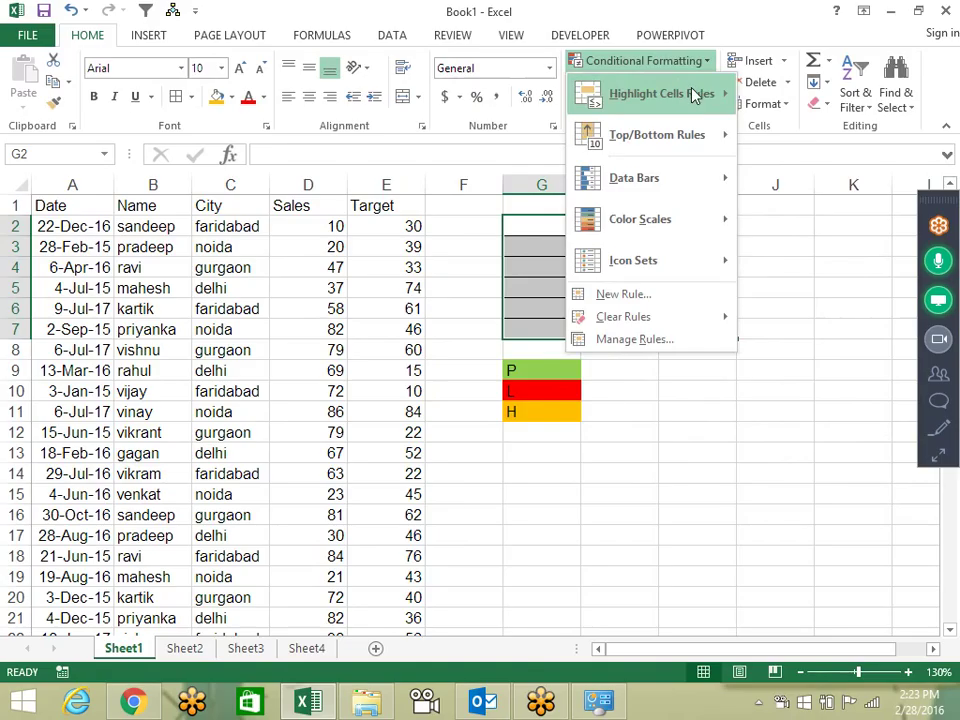
click(782, 346)
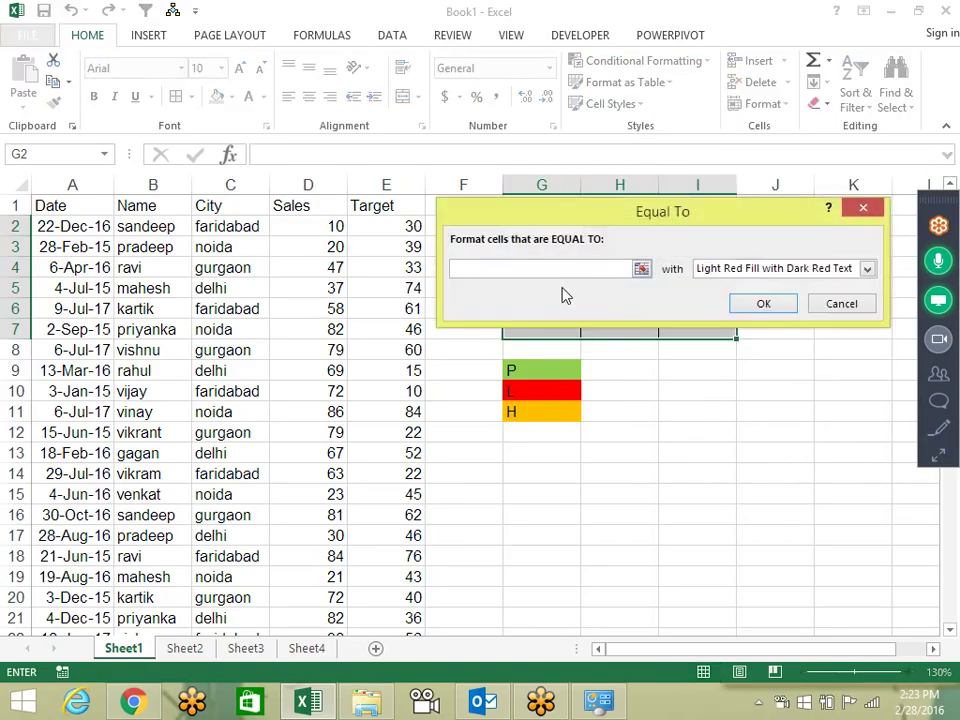
text(H)
click(830, 270)
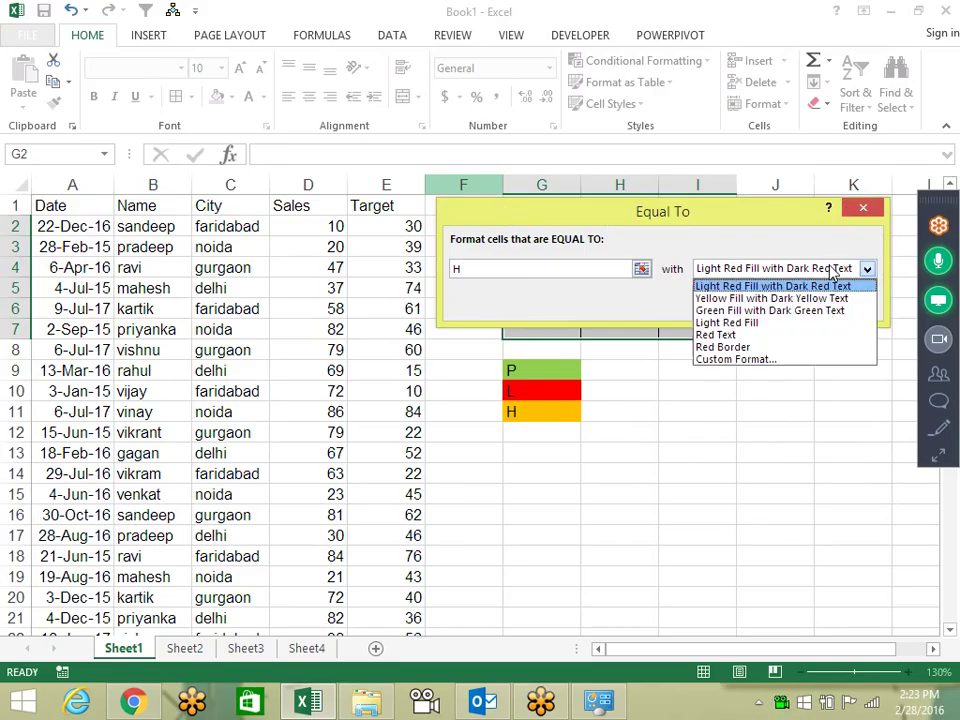
click(770, 360)
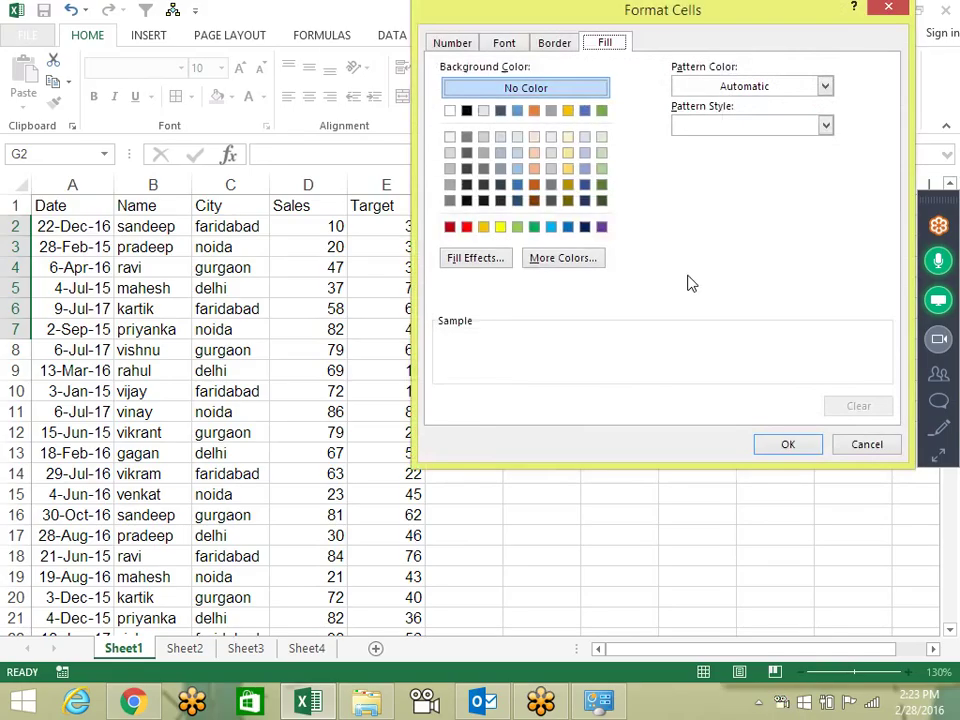
click(484, 227)
click(776, 446)
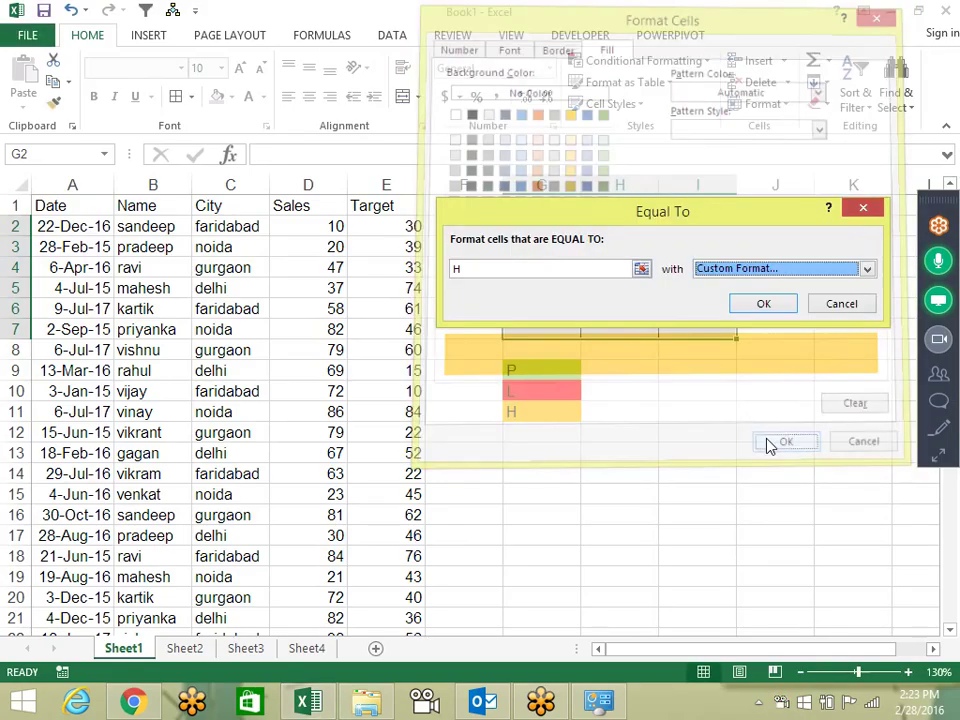
click(762, 303)
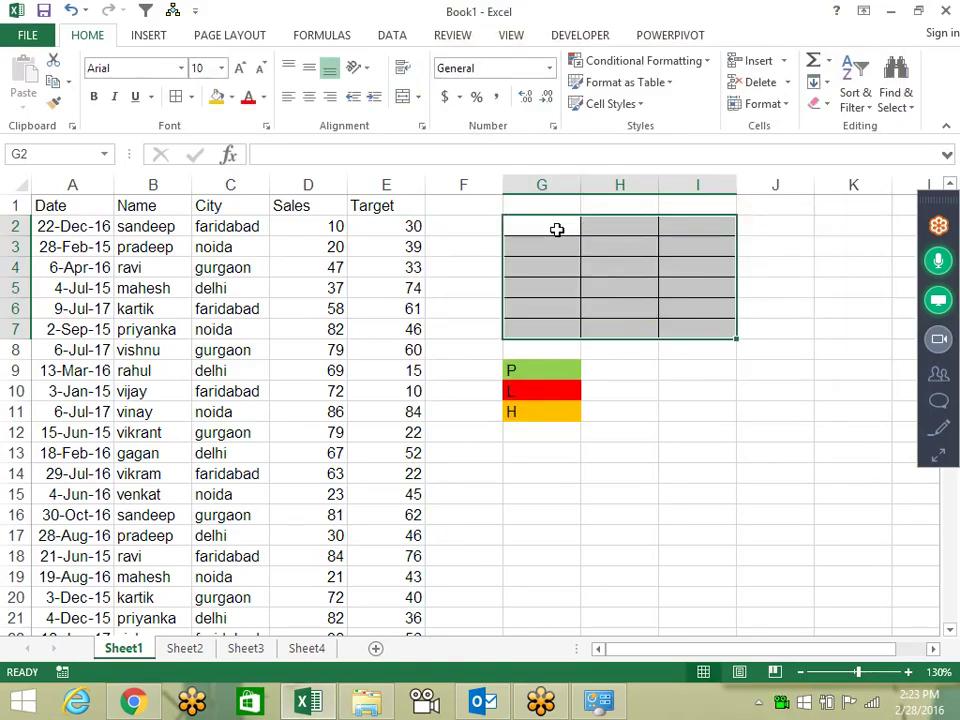
click(557, 229)
Type p, l, h, l into G2:G5 to test the green, red, orange and red fills.
text(p)
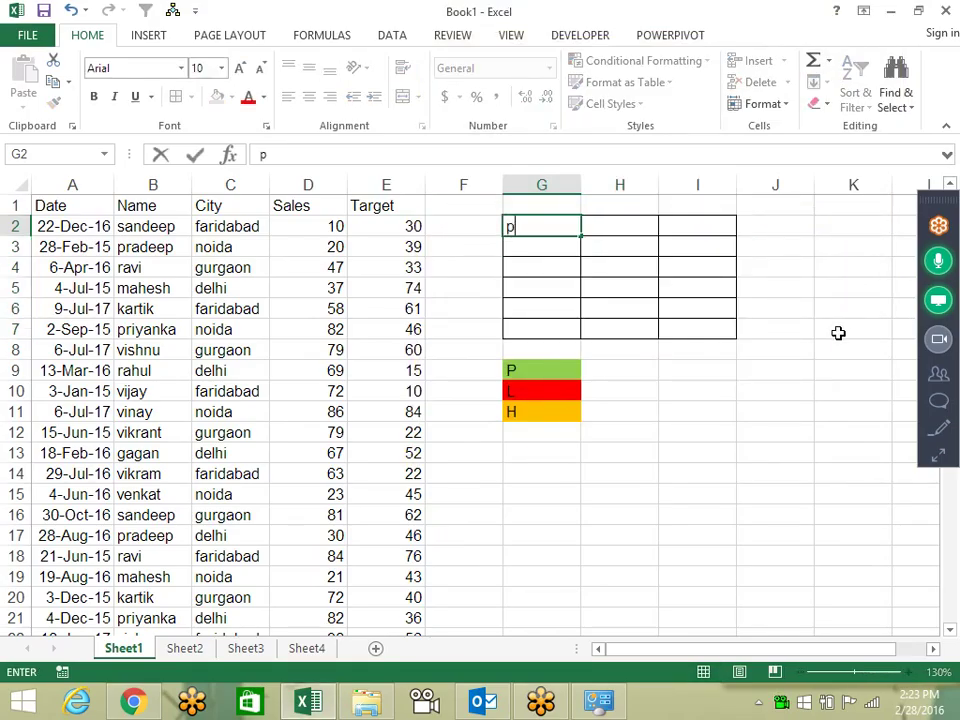
key(Return)
text(l)
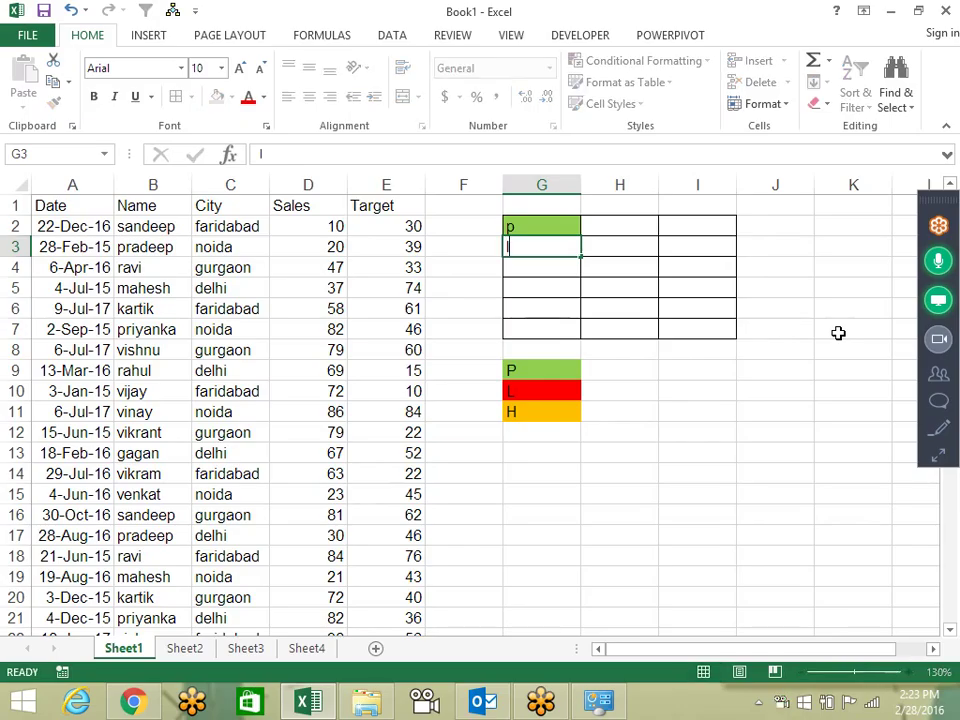
key(Return)
text(h)
key(Return)
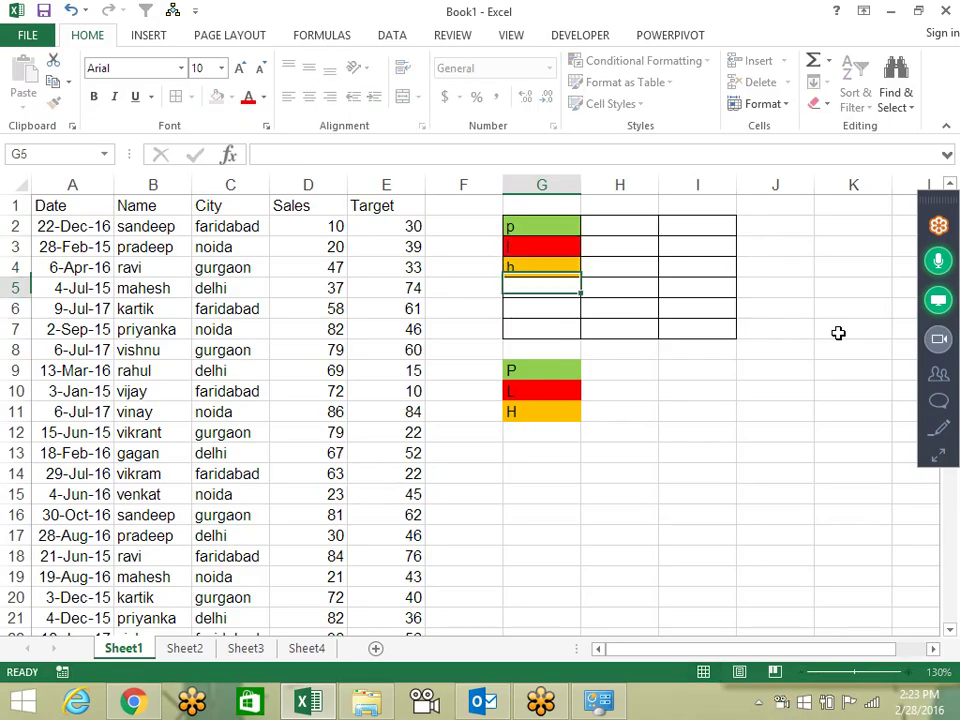
text(l)
key(Return)
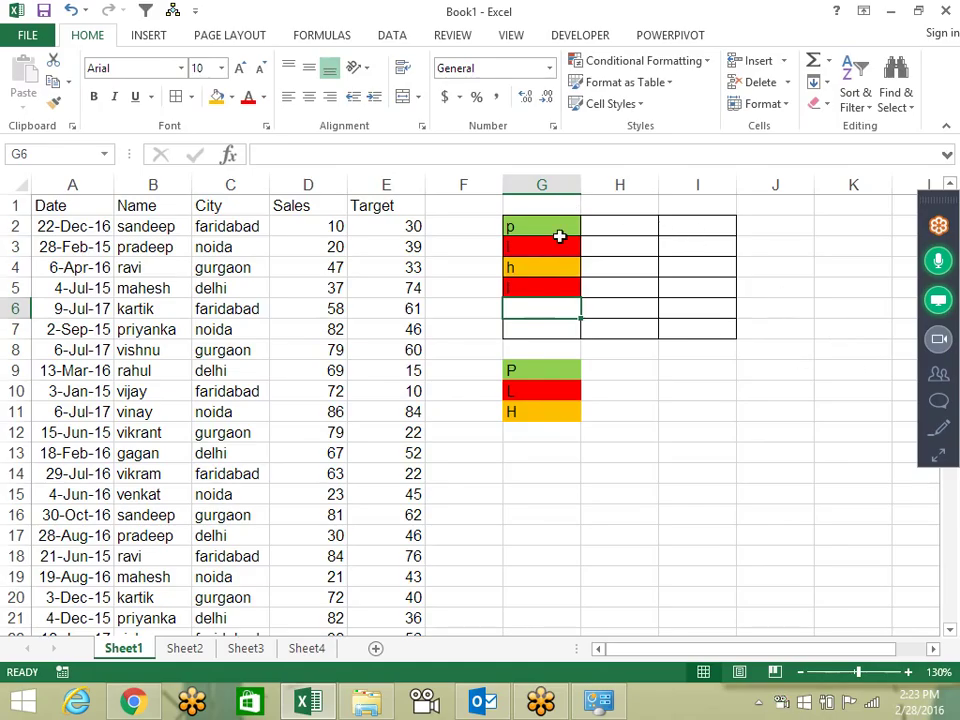
click(534, 266)
click(640, 61)
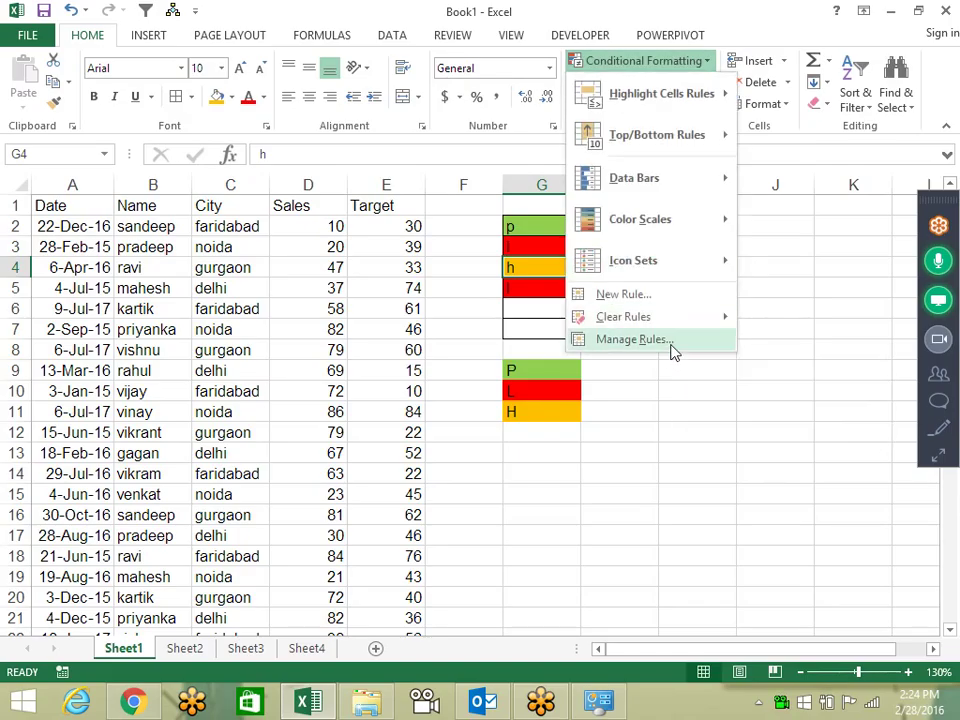
Delete the three Equal To rules for H, L and P, removing the shading from G2:G5.
click(672, 346)
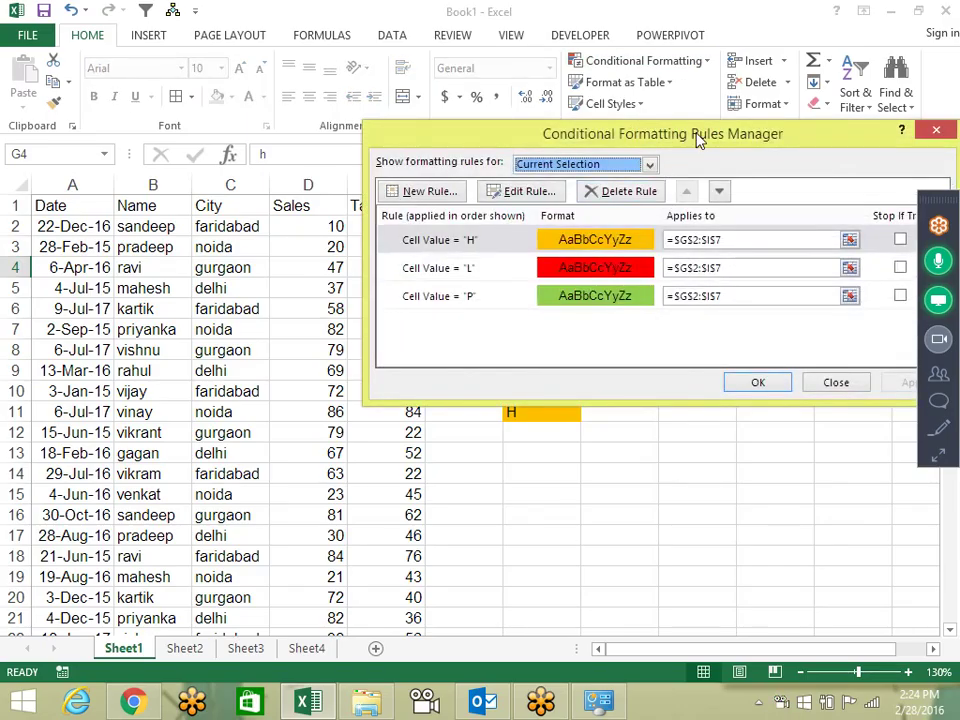
drag(698, 140, 477, 148)
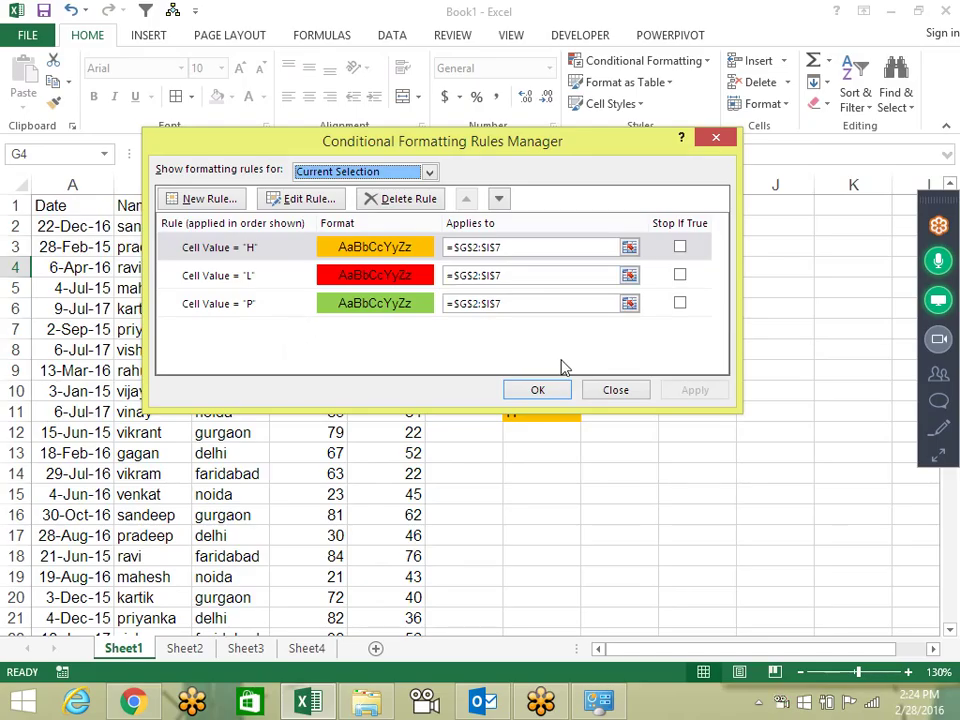
click(260, 307)
click(389, 206)
click(389, 206)
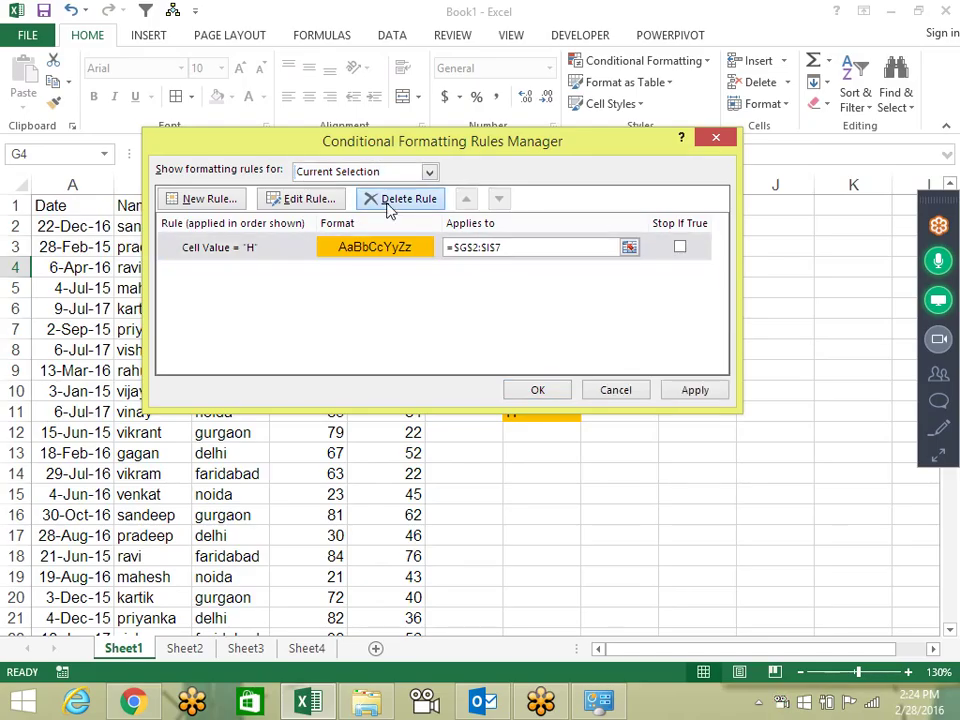
click(389, 206)
click(712, 397)
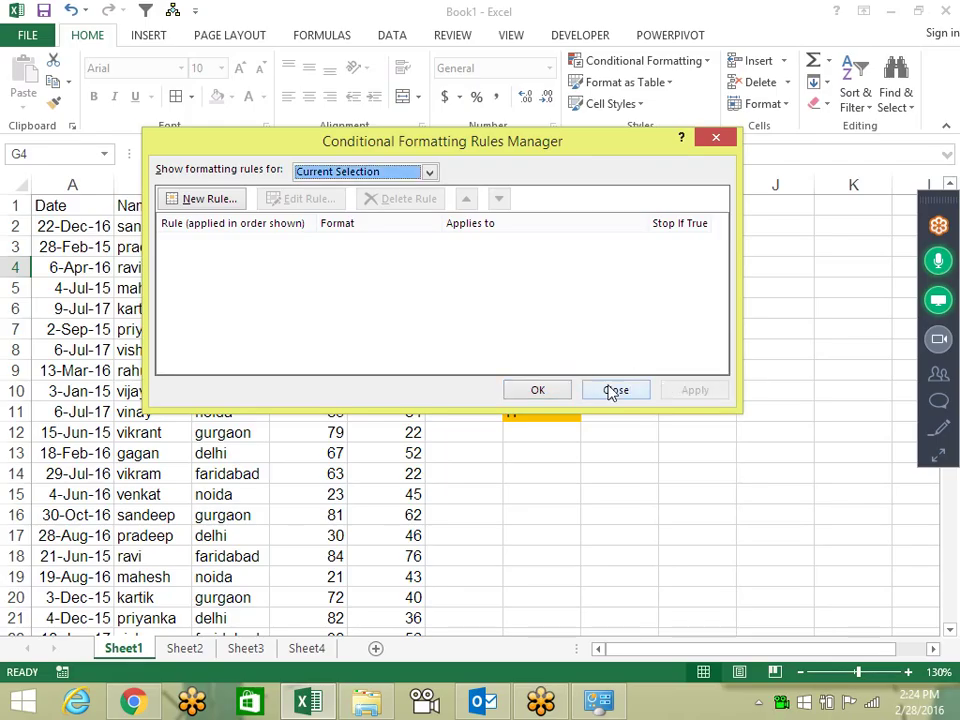
click(537, 390)
click(669, 435)
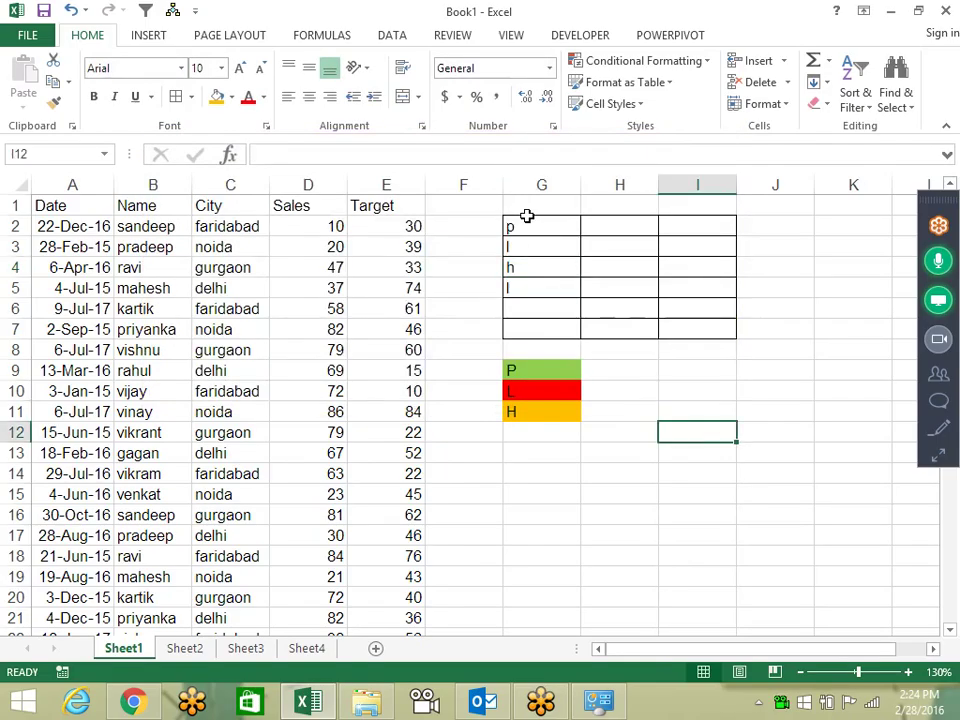
Clear all contents and formatting from G2:J14, removing the letters, borders and colour key.
drag(527, 222, 797, 470)
key(alt+e)
key(a)
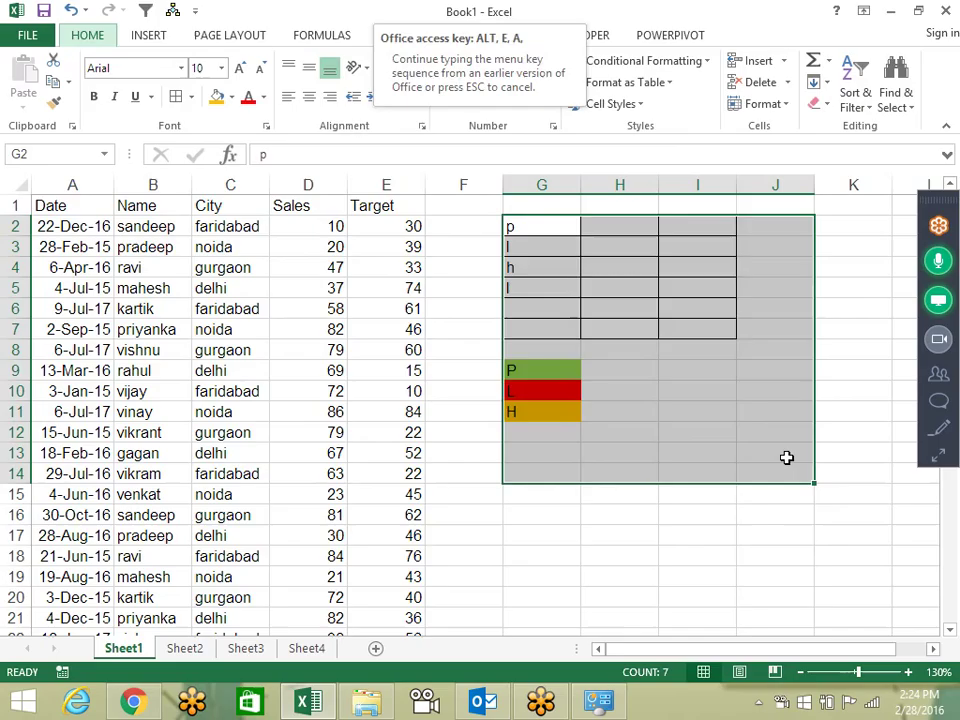
key(f)
key(Delete)
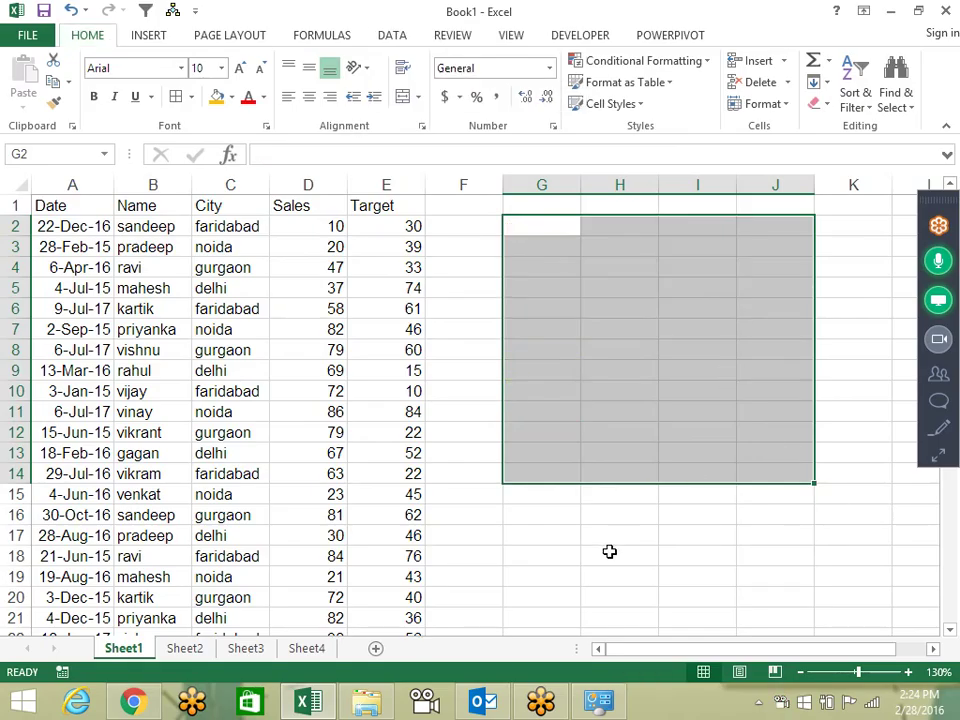
click(609, 553)
click(700, 62)
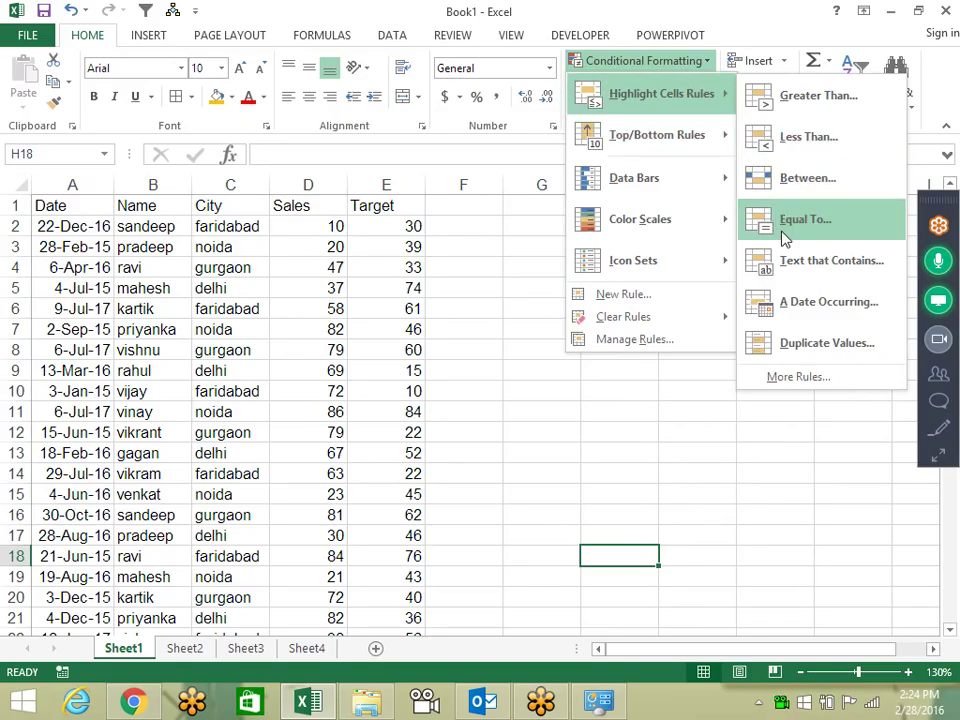
mouse_move(661, 94)
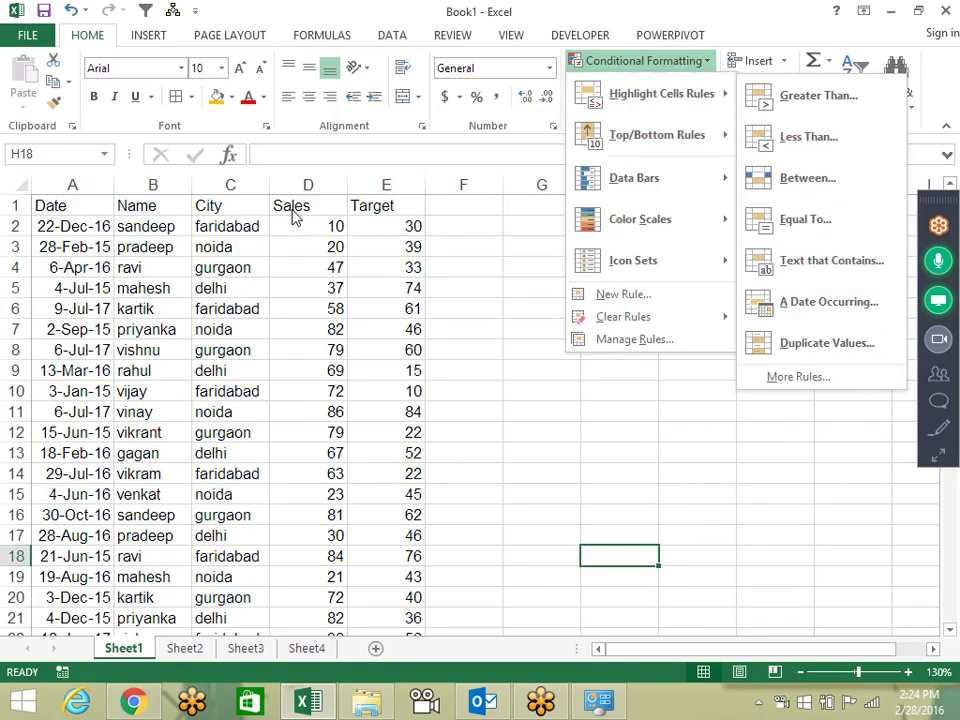
key(Escape)
key(Escape)
mouse_move(167, 227)
mouse_down()
mouse_move(148, 537)
mouse_move(135, 598)
mouse_up()
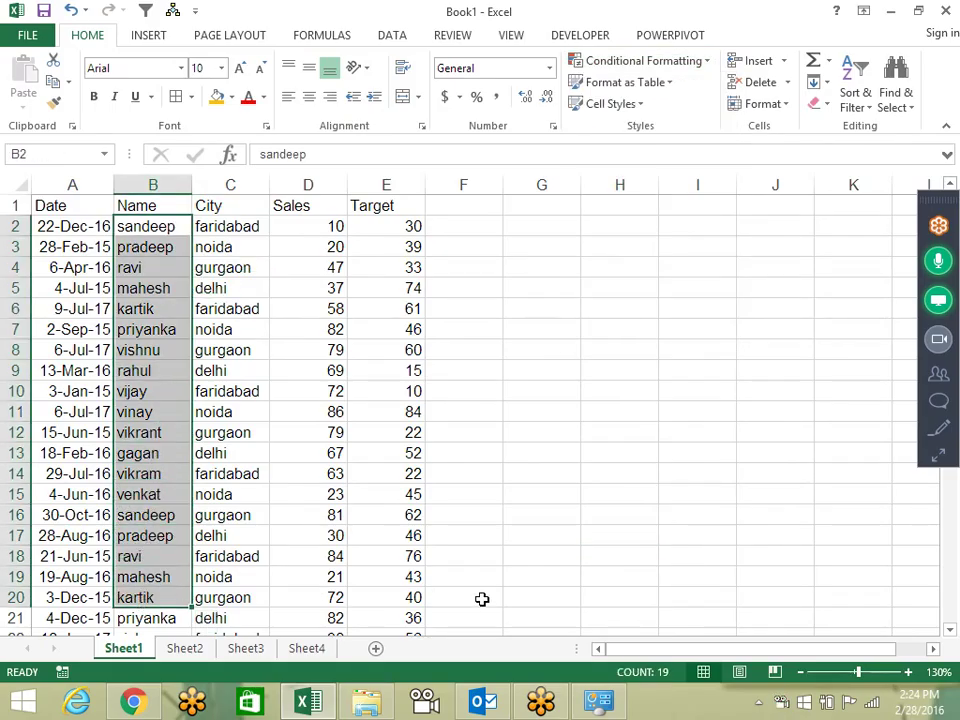
click(638, 62)
click(836, 260)
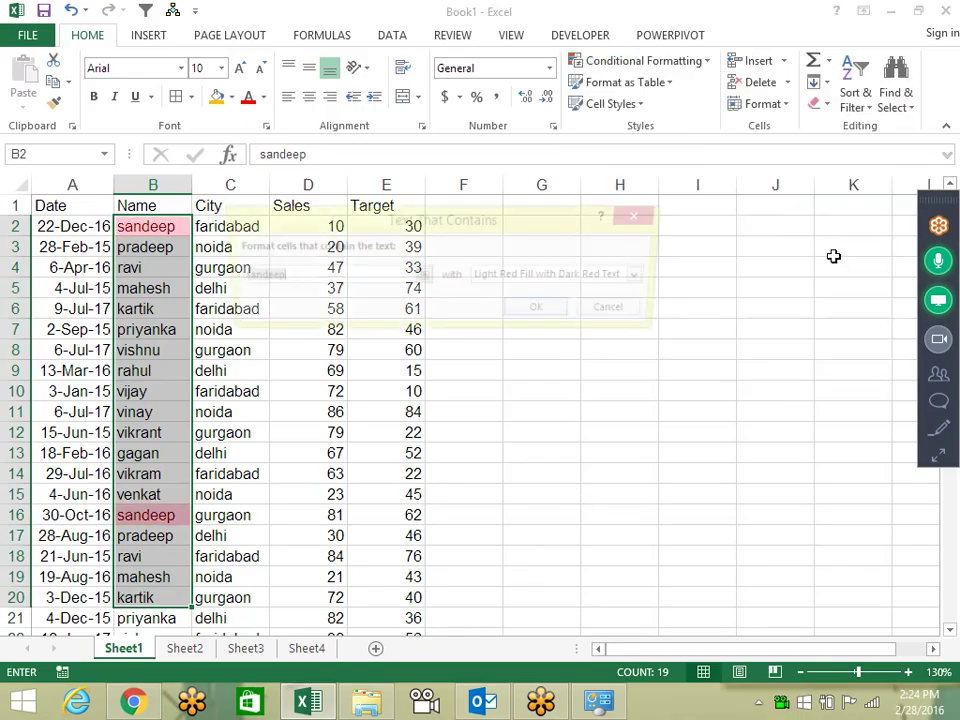
drag(306, 218, 462, 240)
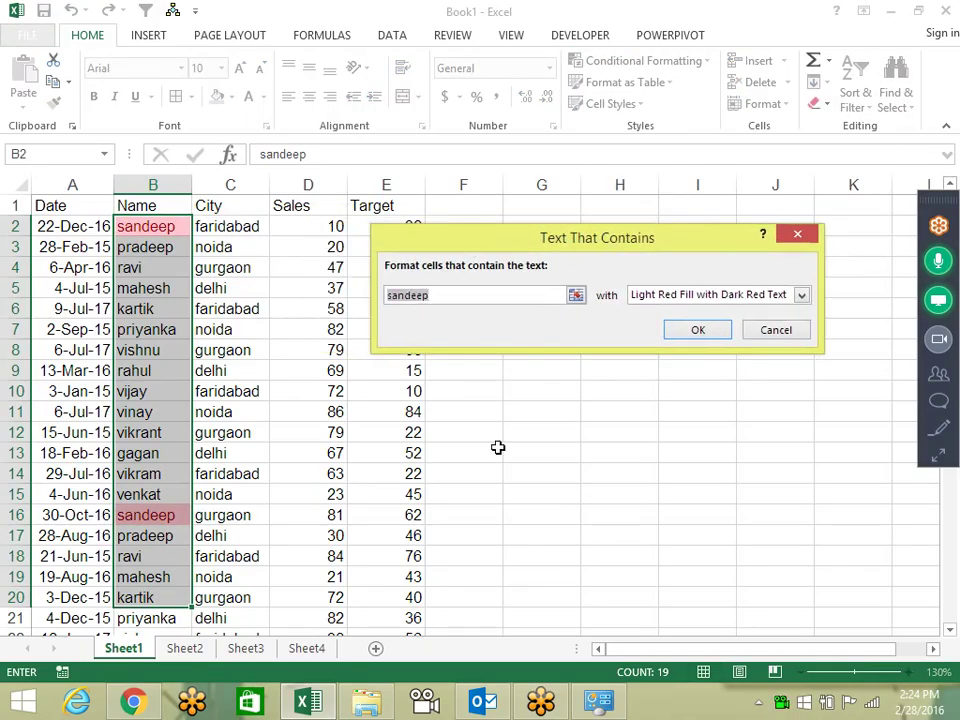
text(ee)
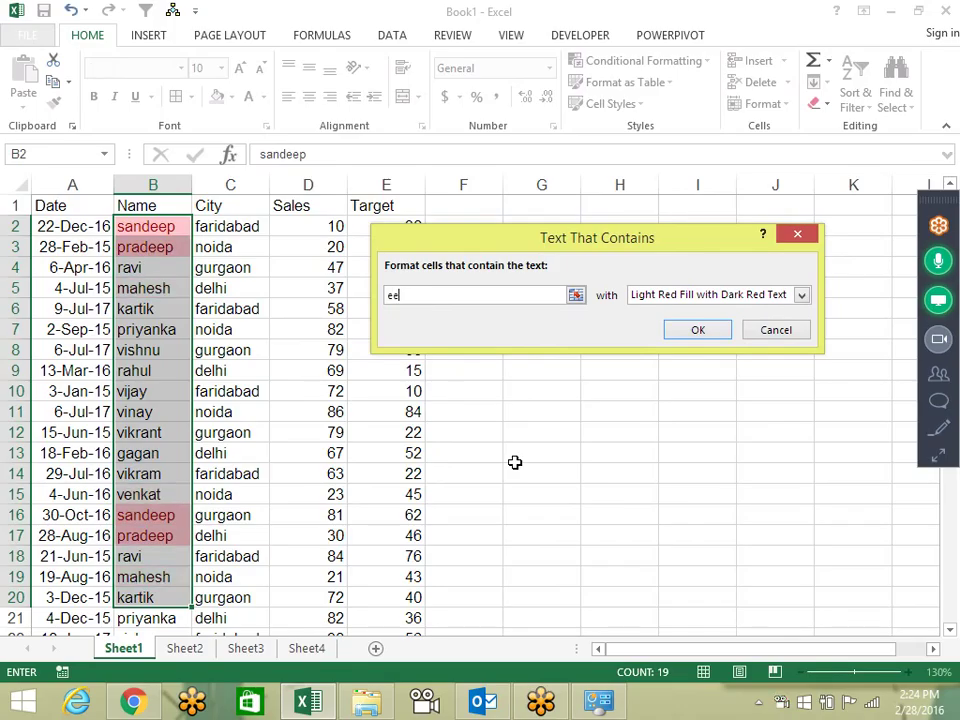
key(BackSpace)
key(BackSpace)
text(k)
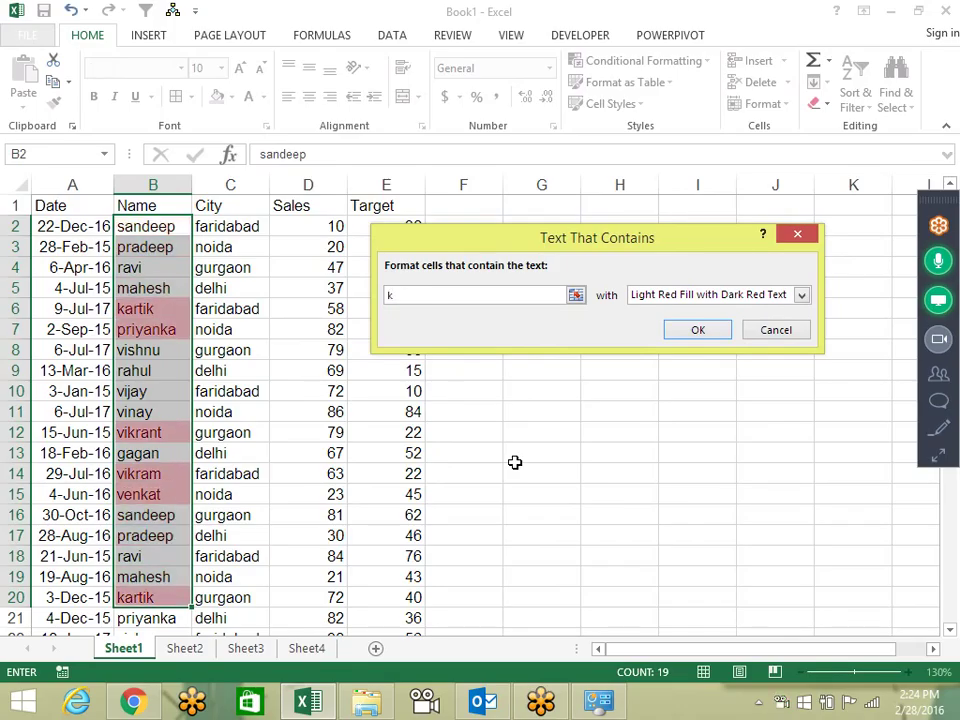
key(BackSpace)
text(t)
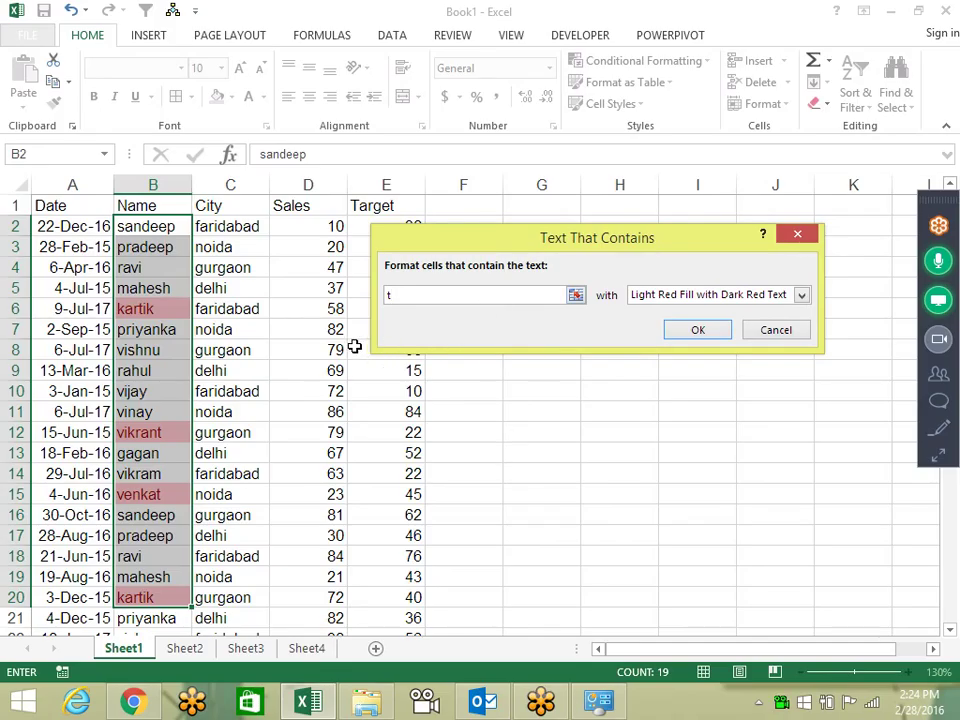
key(Escape)
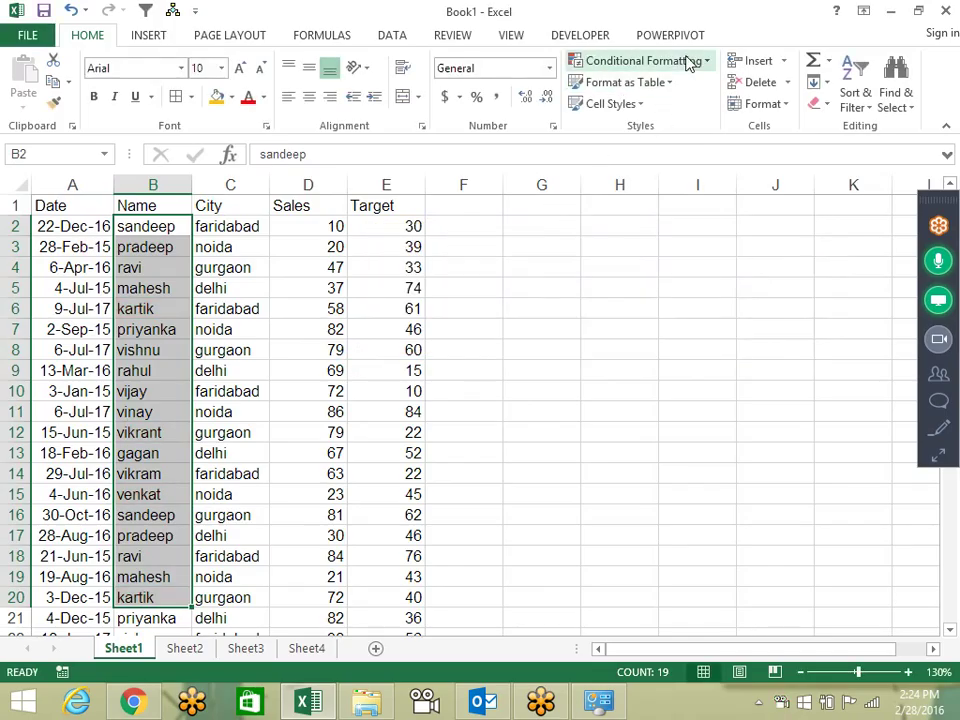
click(686, 60)
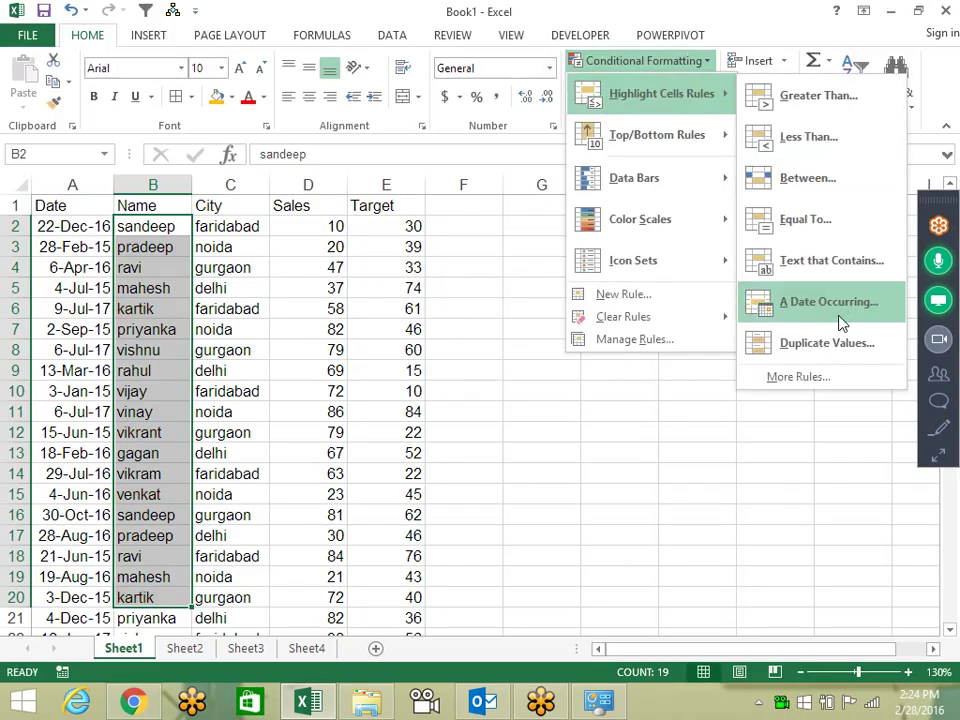
click(72, 250)
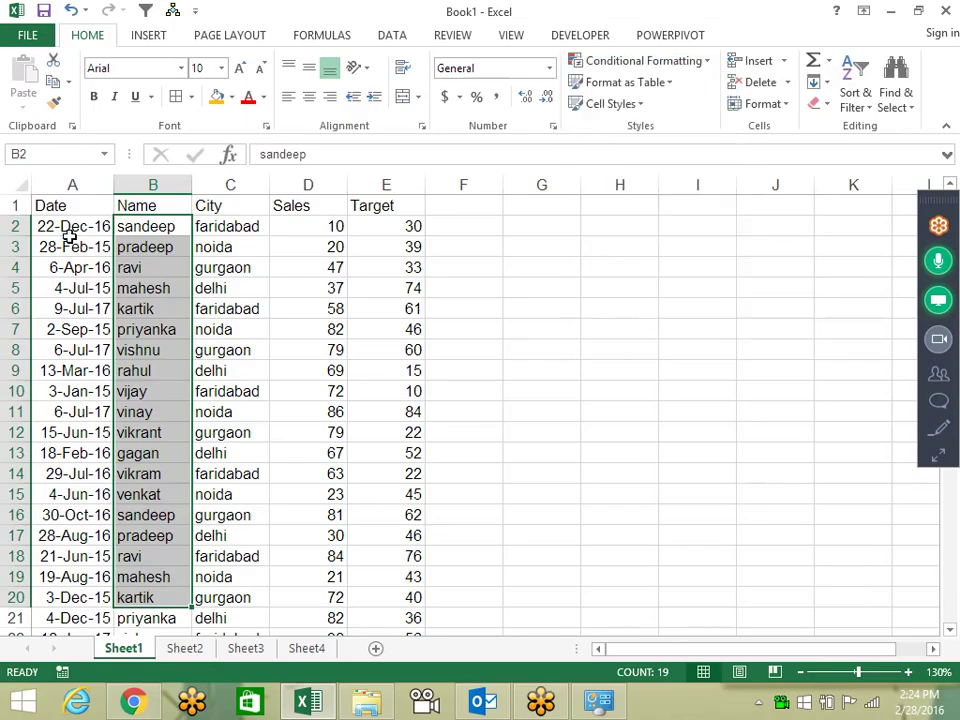
click(71, 244)
click(72, 226)
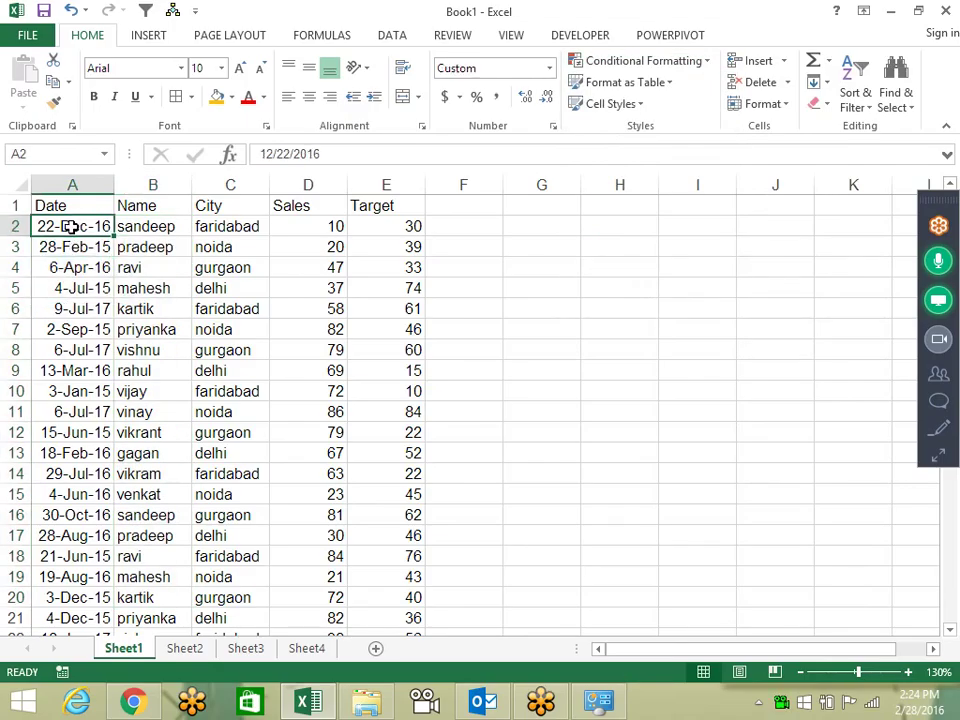
key(ctrl+shift+Down)
drag(952, 617, 955, 150)
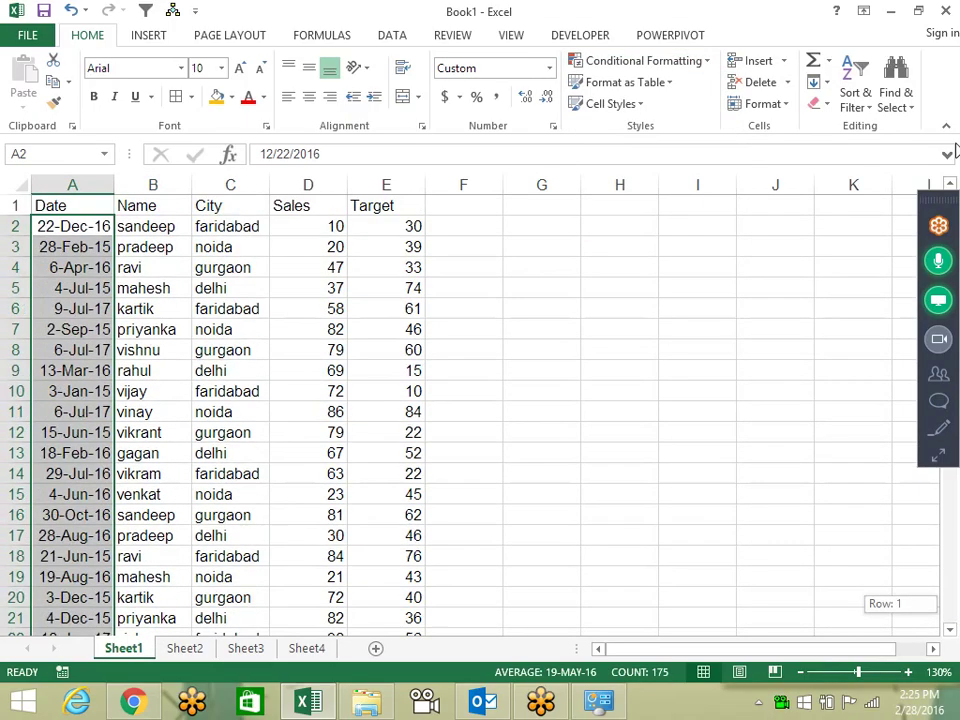
click(688, 61)
mouse_move(661, 94)
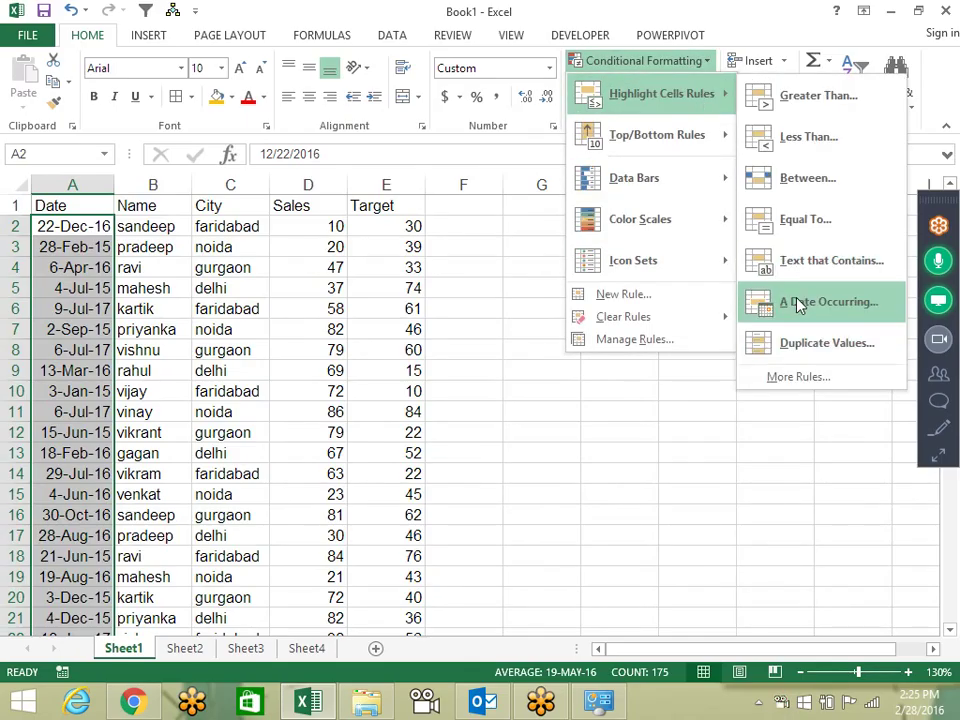
click(799, 307)
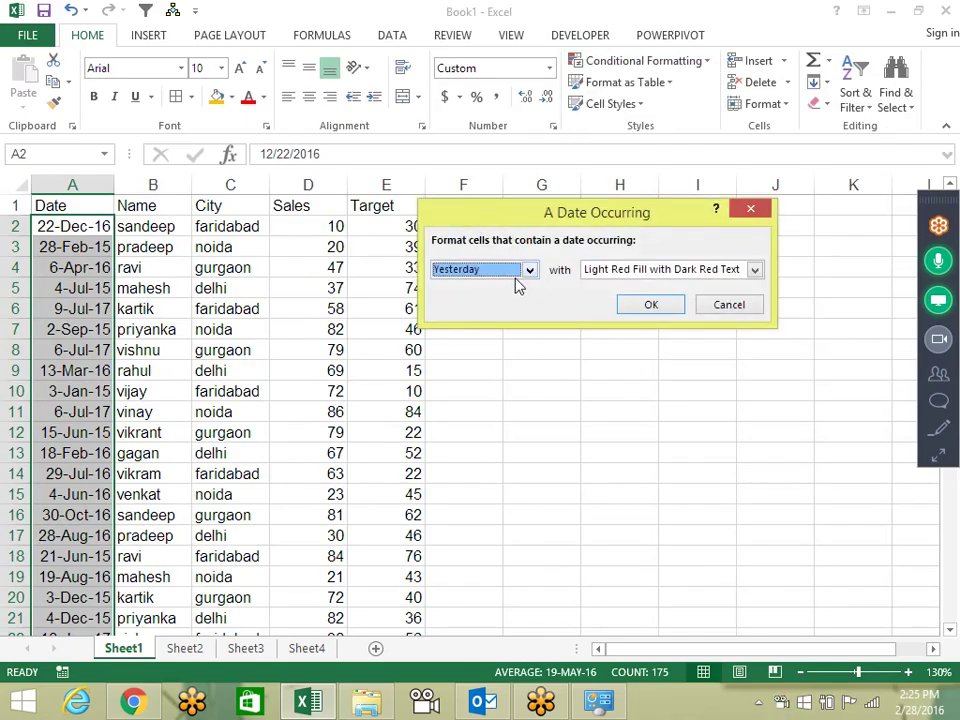
click(529, 272)
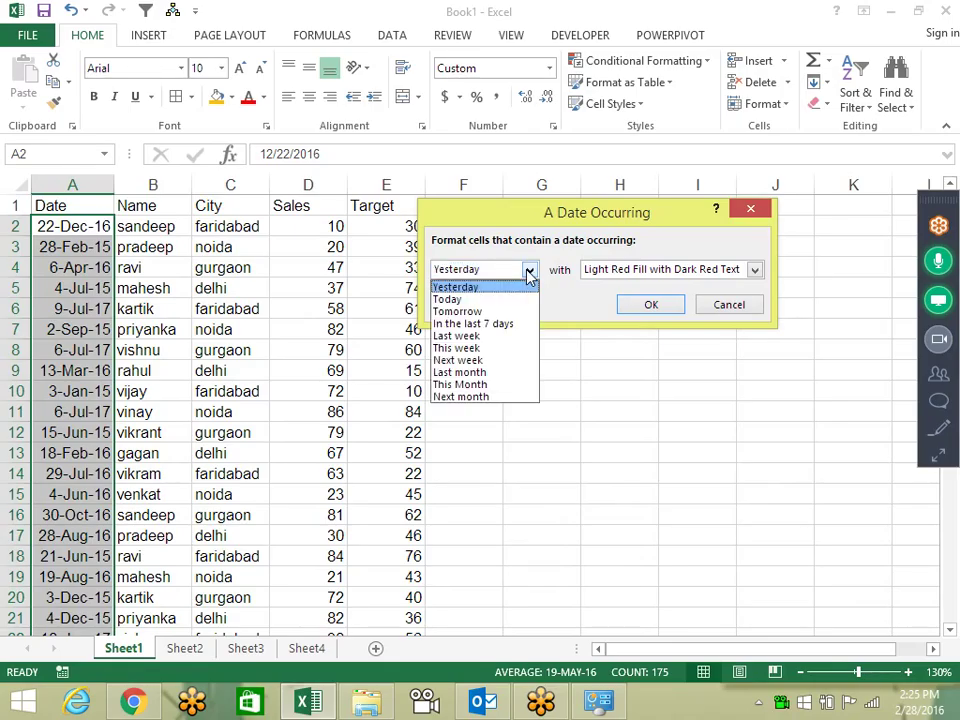
click(505, 300)
click(521, 277)
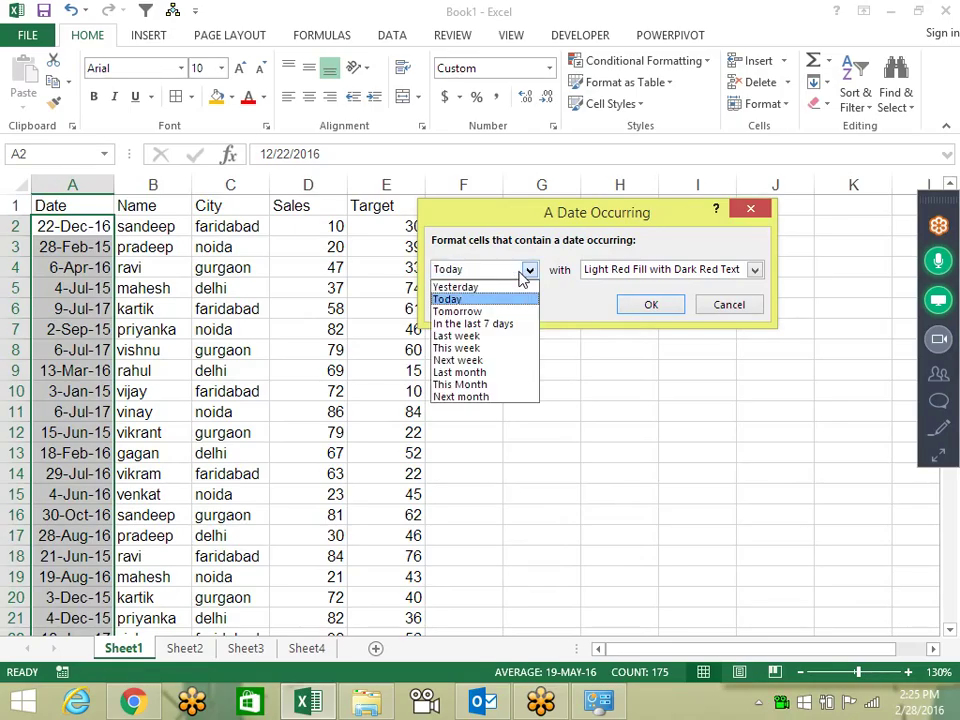
click(498, 311)
click(528, 270)
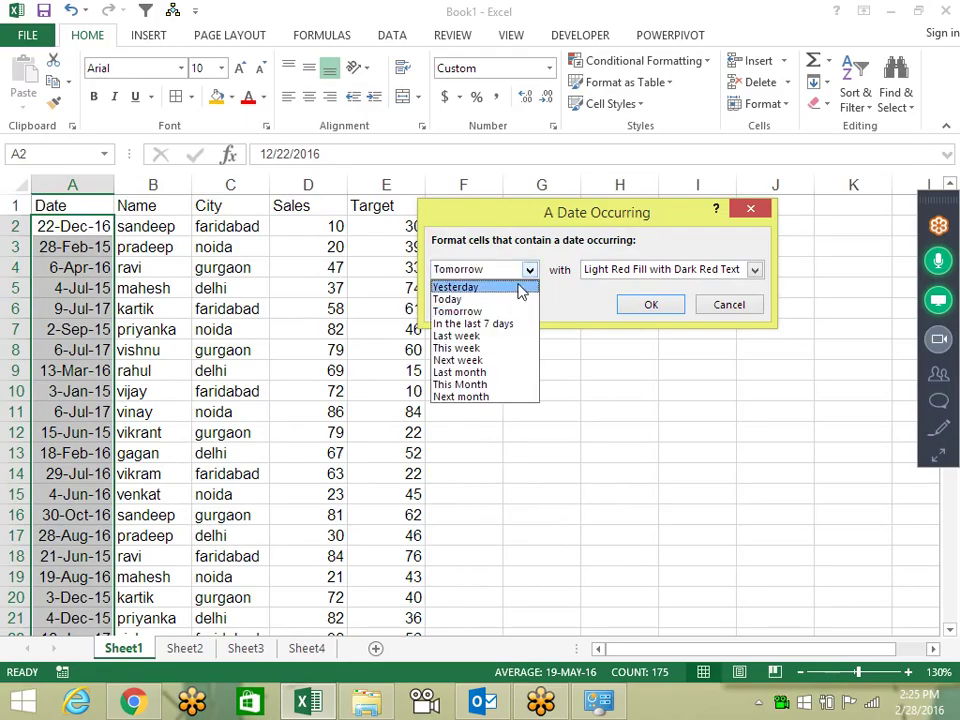
click(506, 324)
click(515, 277)
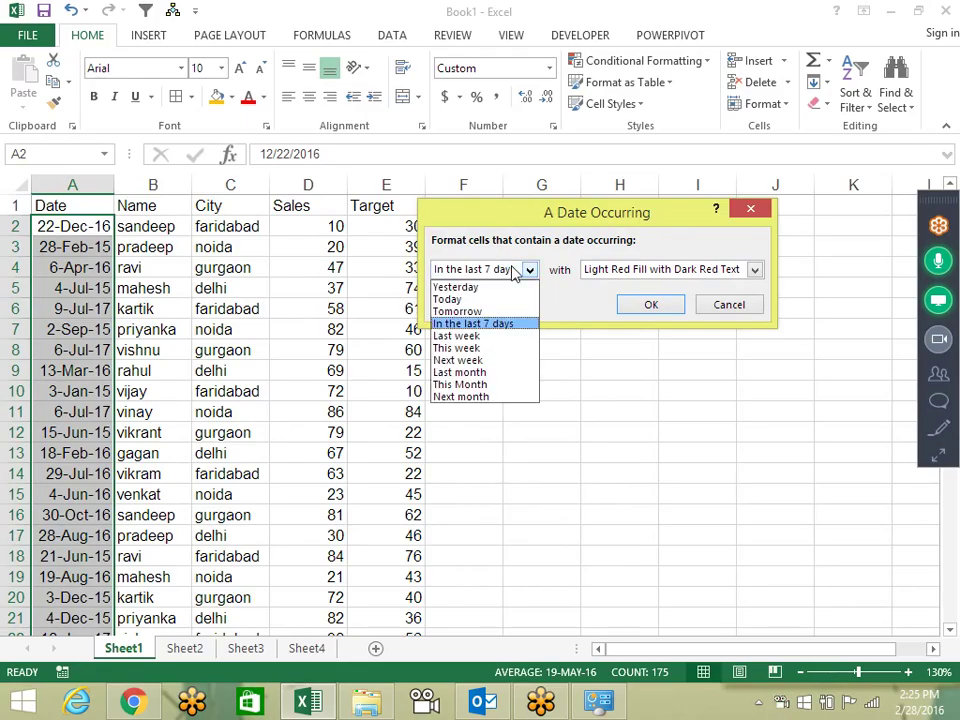
click(504, 337)
click(529, 270)
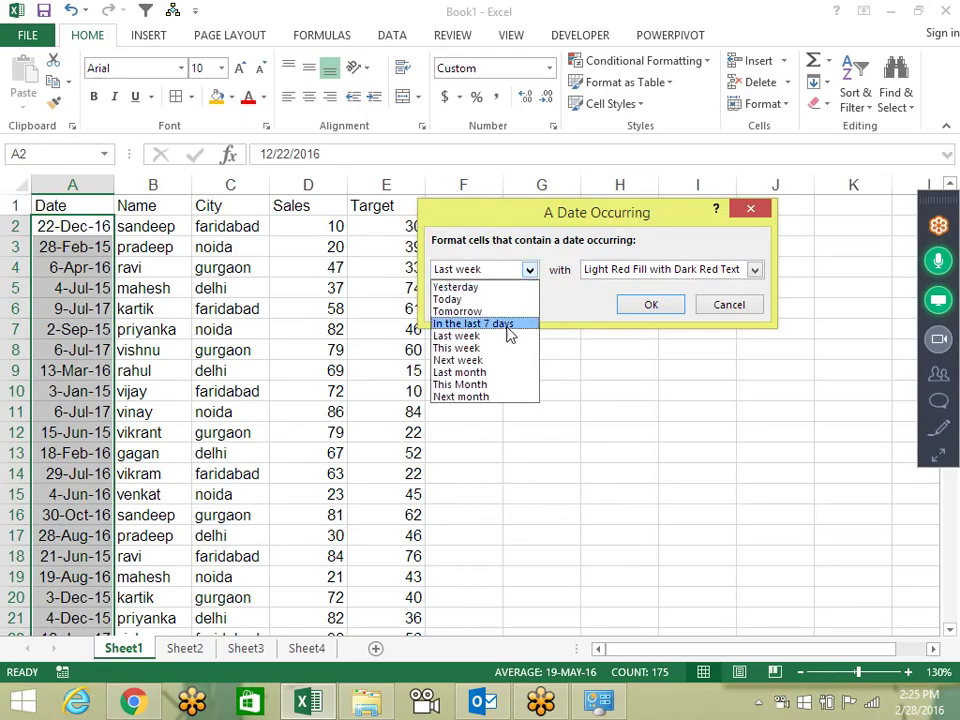
click(500, 348)
click(529, 269)
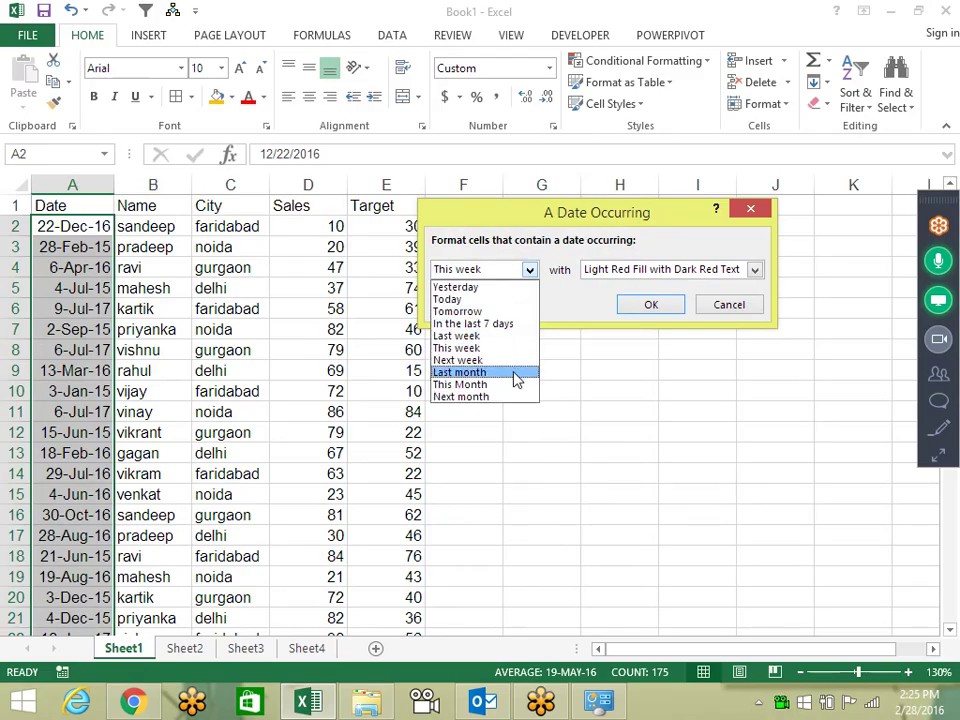
click(514, 379)
click(528, 271)
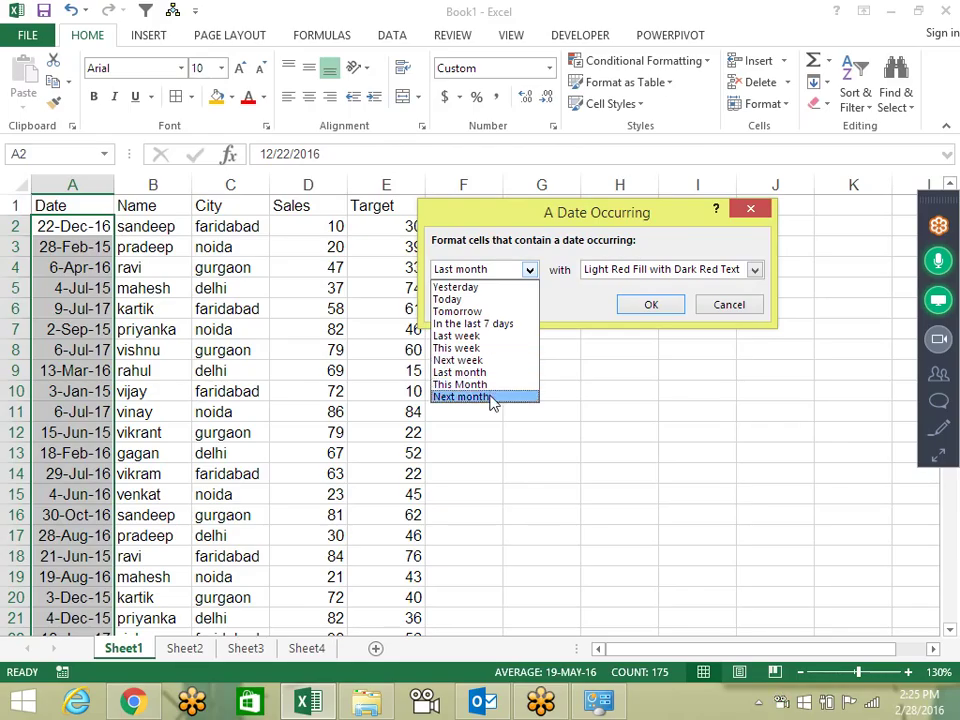
click(491, 399)
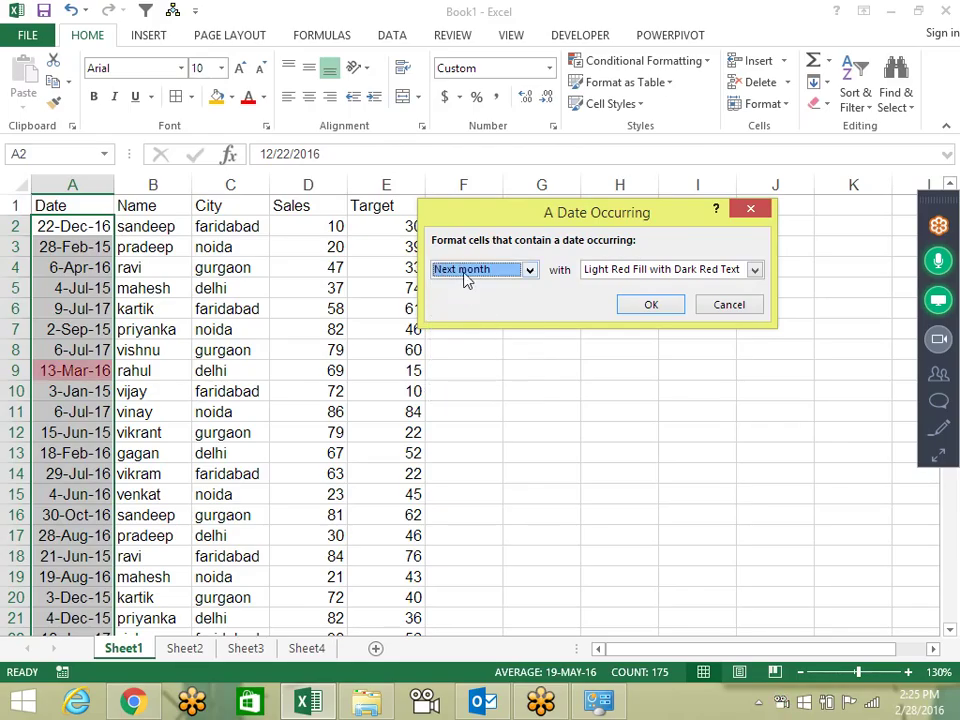
key(Escape)
click(686, 64)
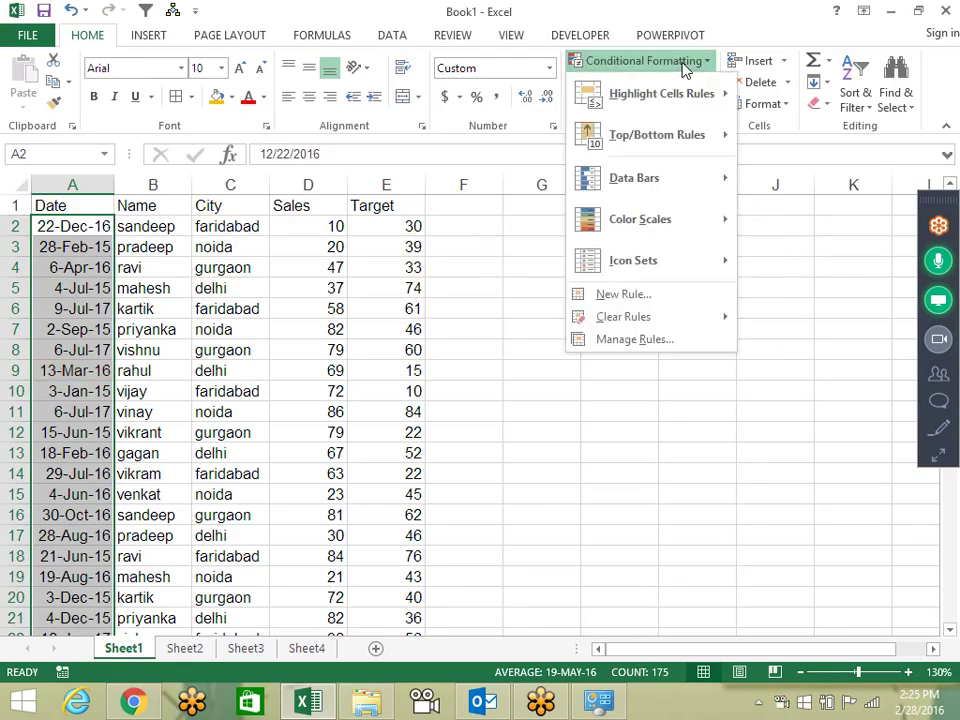
mouse_move(661, 93)
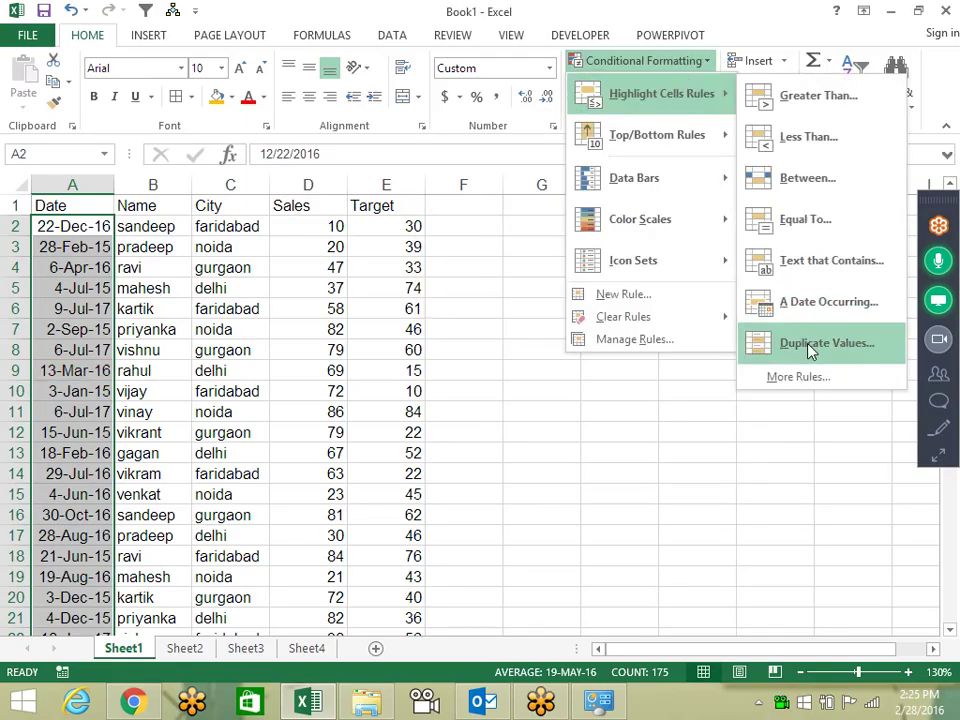
click(811, 346)
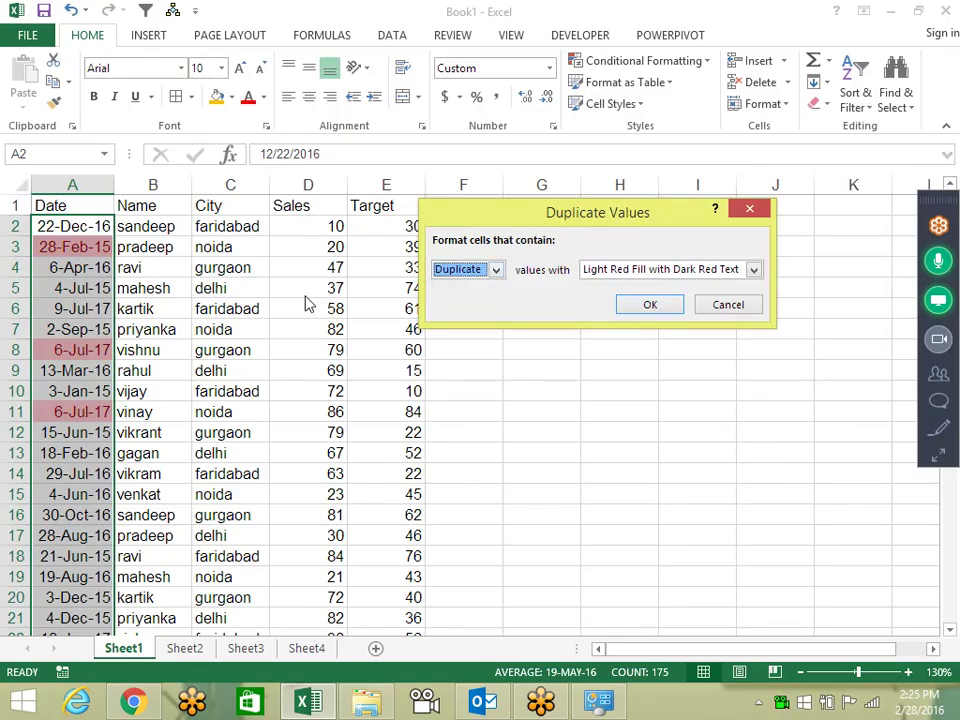
click(495, 269)
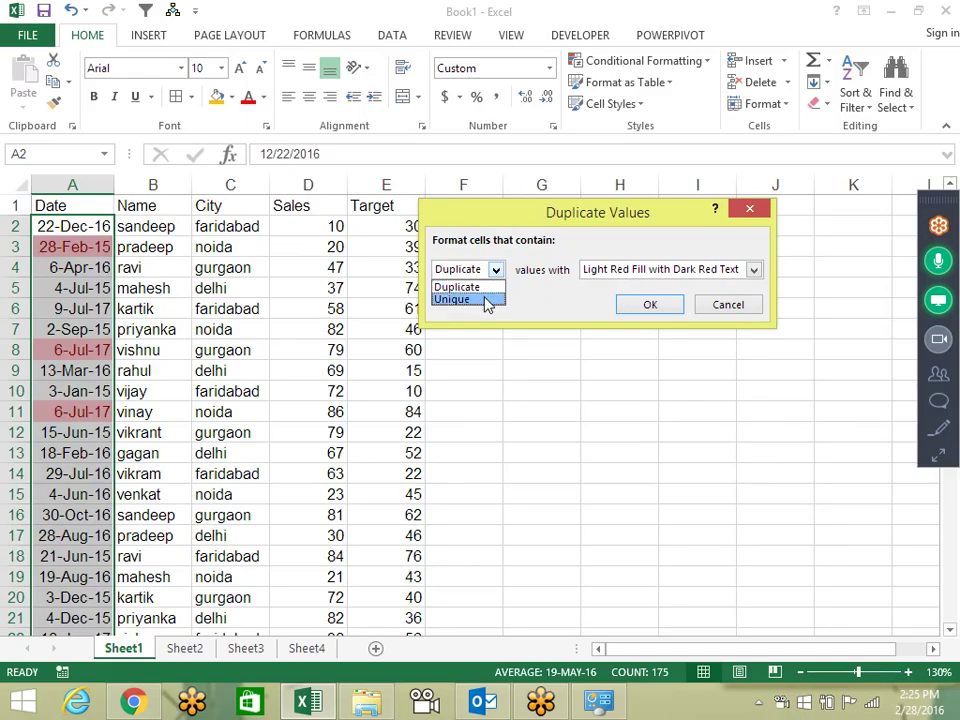
click(487, 300)
click(495, 269)
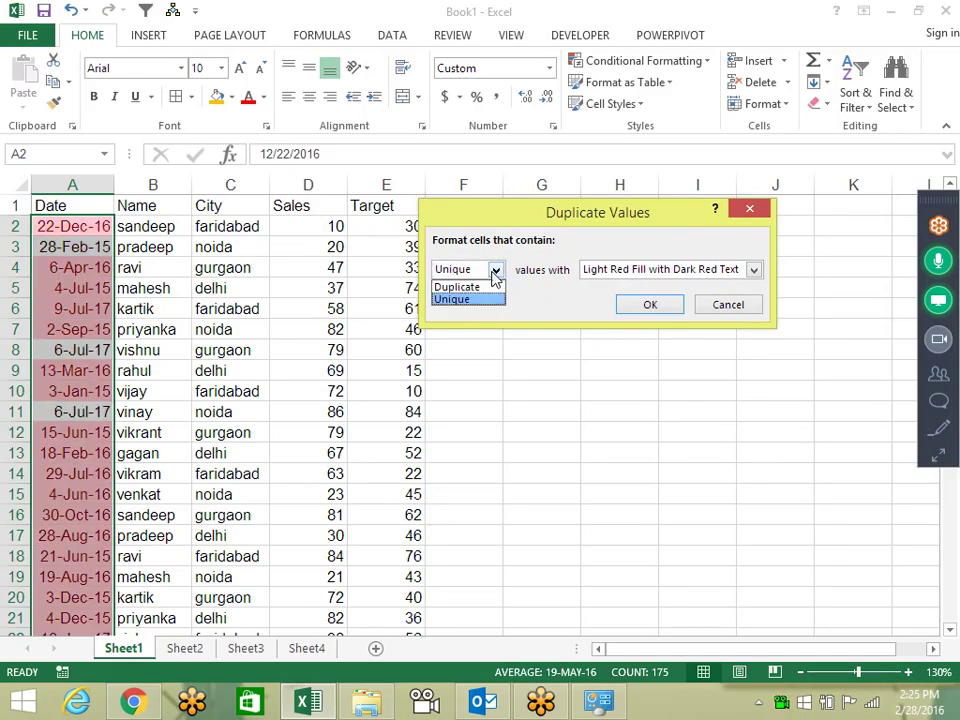
click(478, 285)
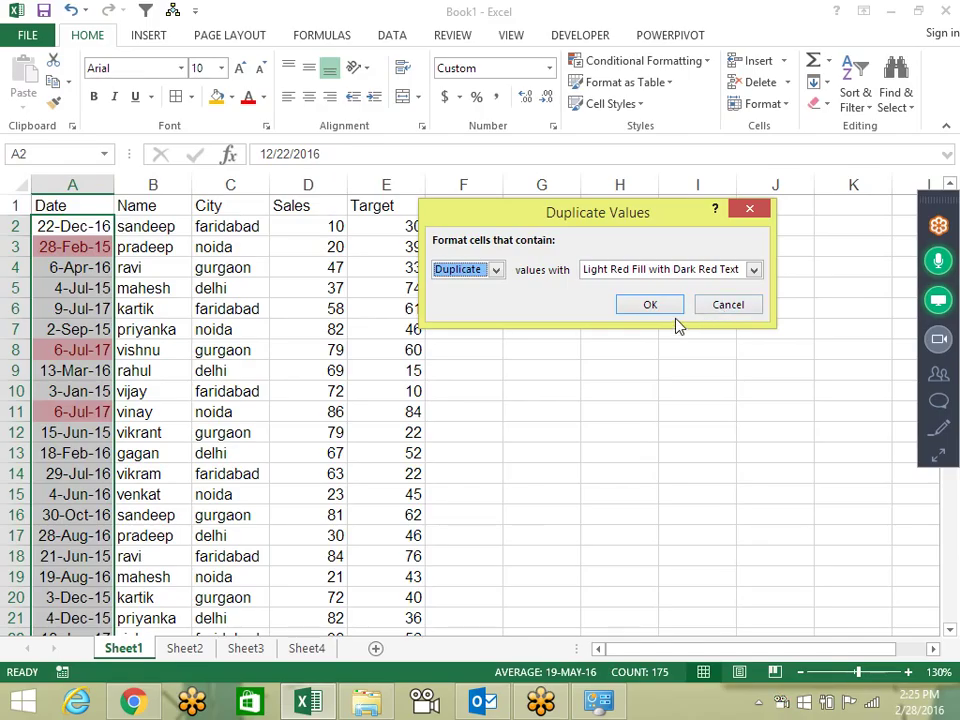
click(672, 310)
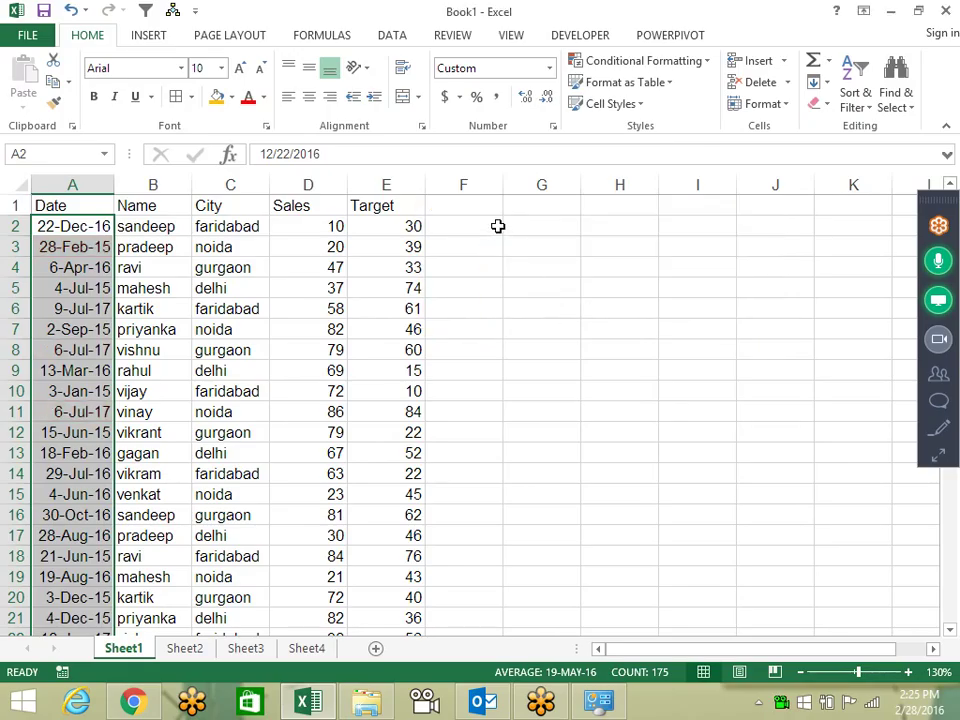
Enter today's date in G2 and switch it to General format, showing serial 42428.
click(544, 230)
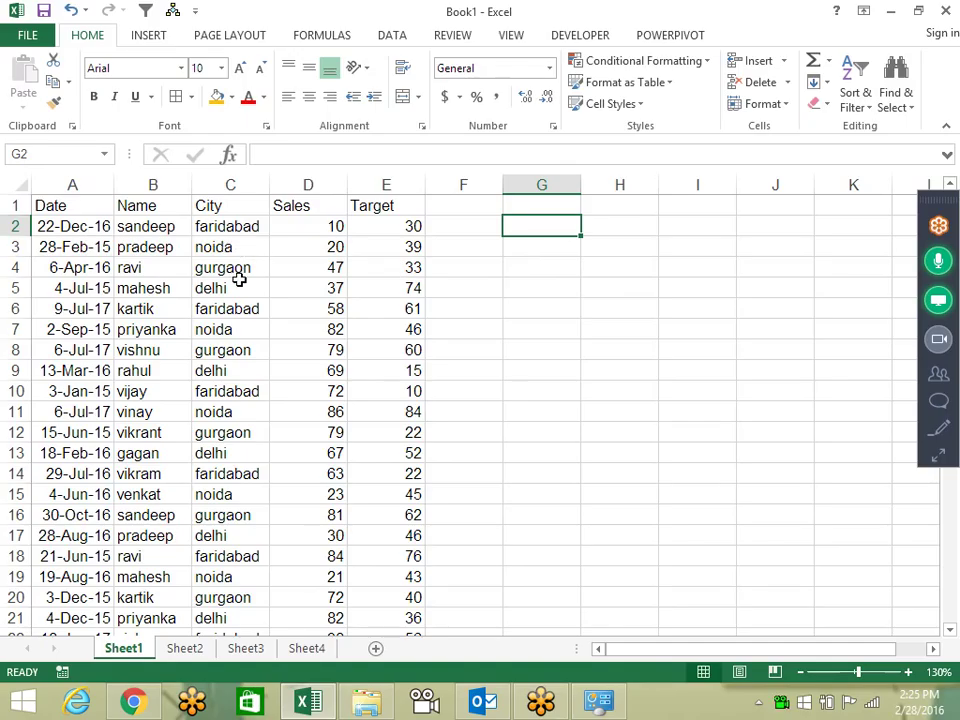
key(ctrl+semicolon)
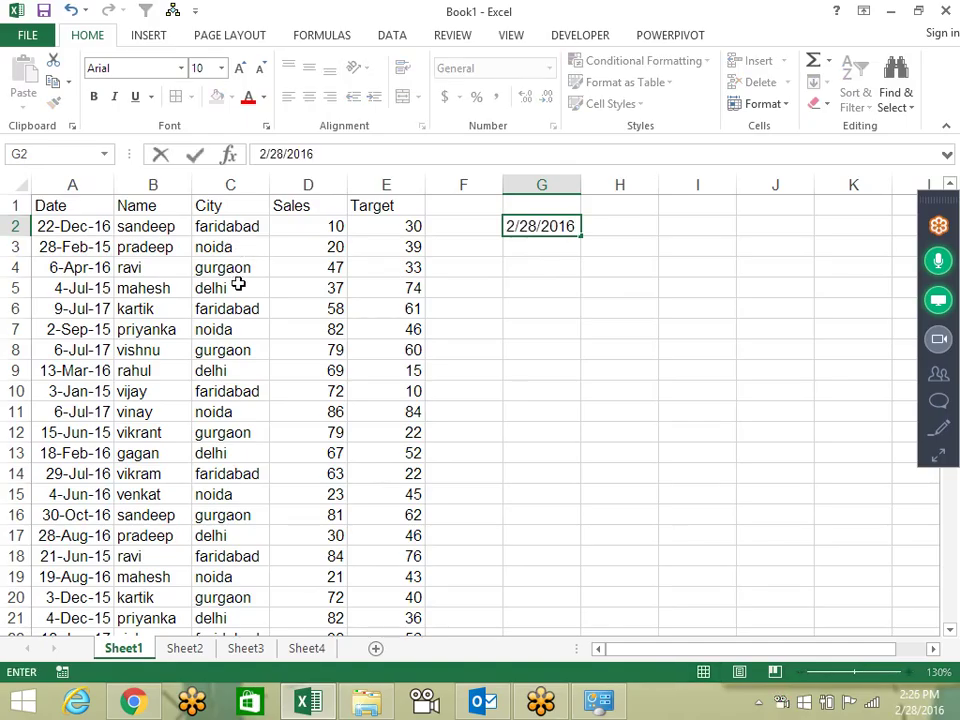
key(Return)
key(Up)
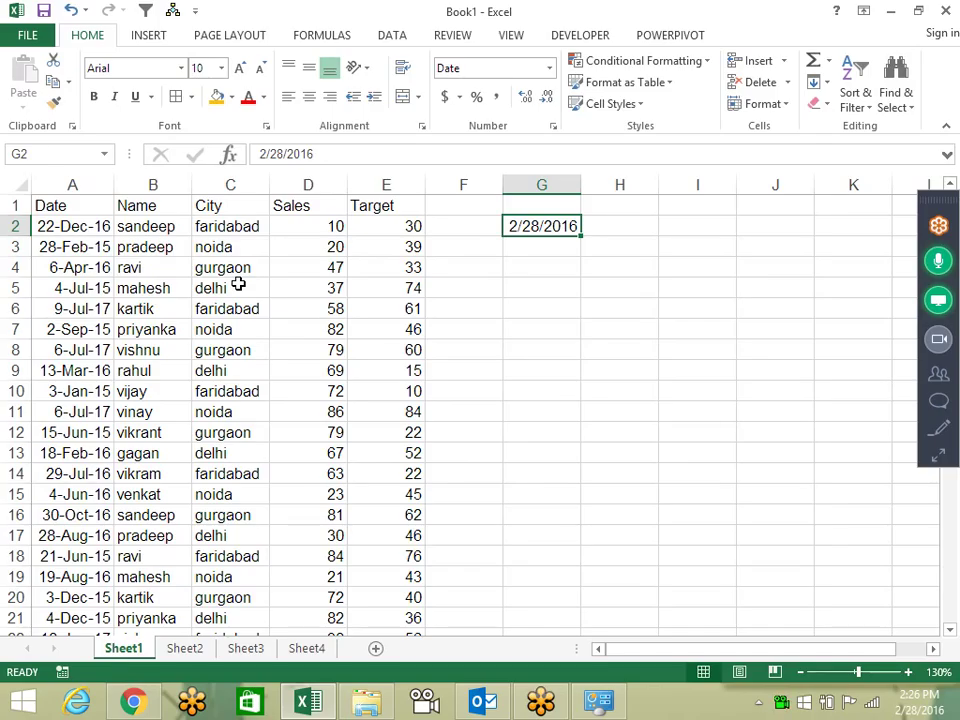
key(ctrl+shift+asciitilde)
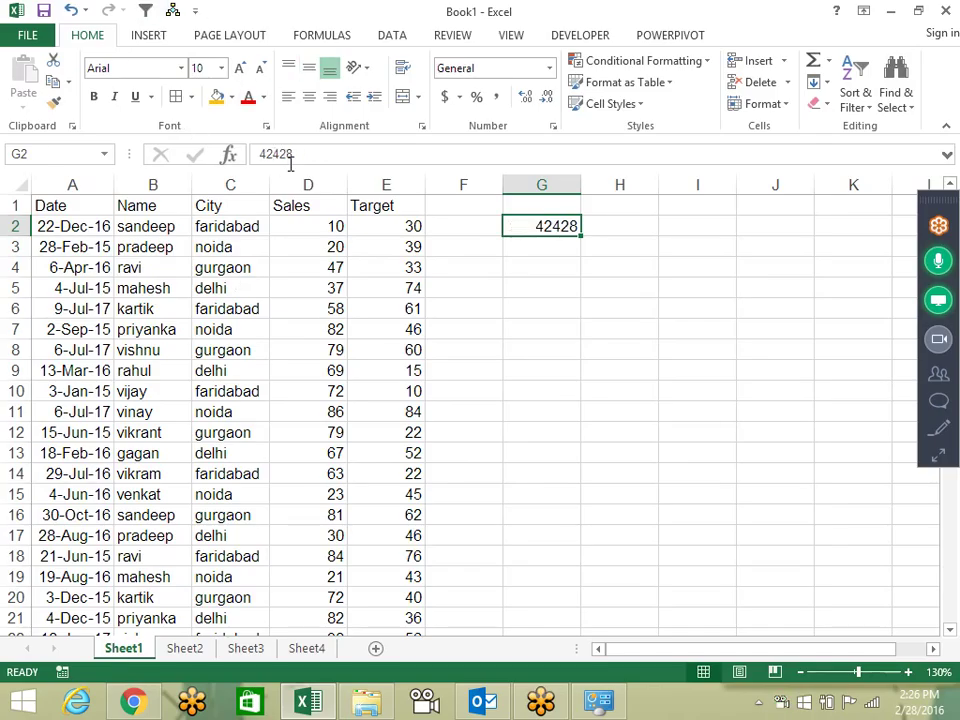
double_click(280, 154)
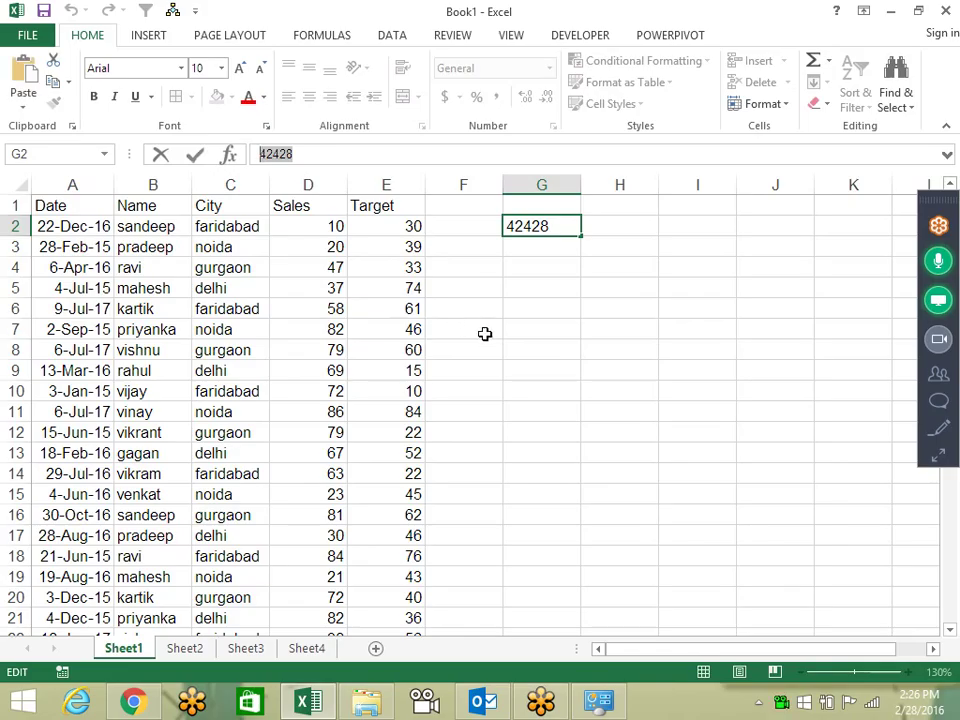
key(Escape)
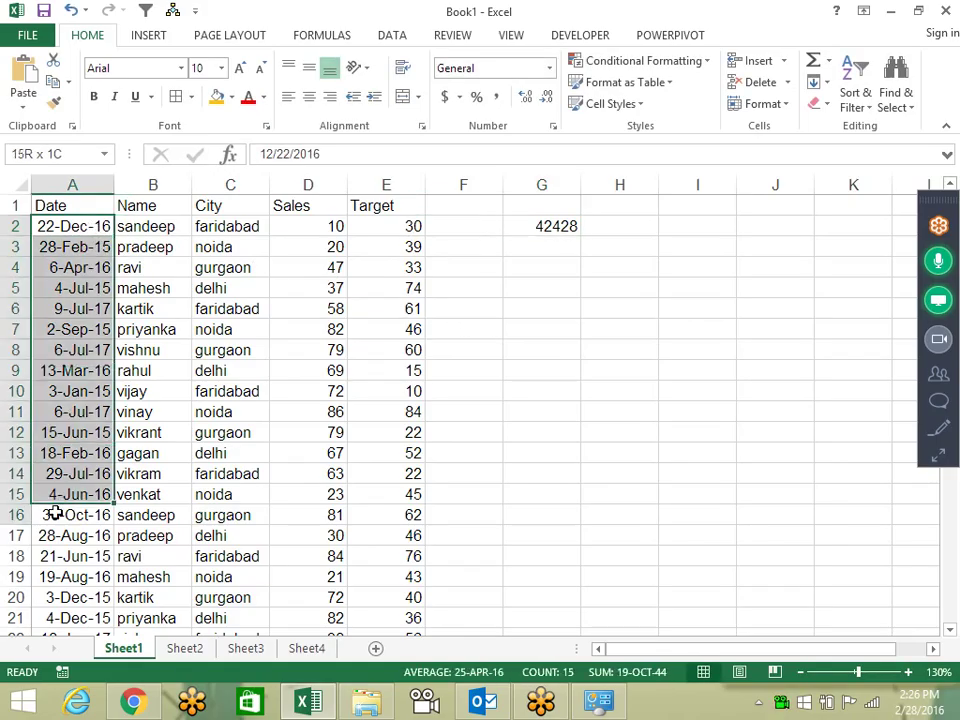
Try a Greater Than 42428 highlight rule on dates A2:A19, then cancel without applying.
drag(93, 226, 50, 572)
click(706, 61)
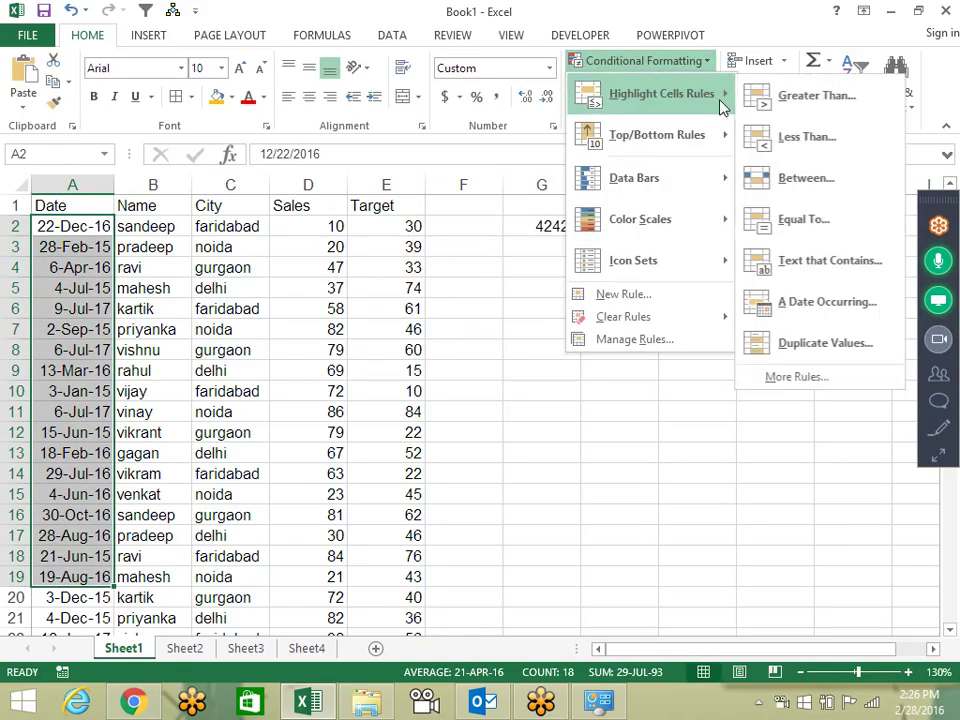
mouse_move(660, 94)
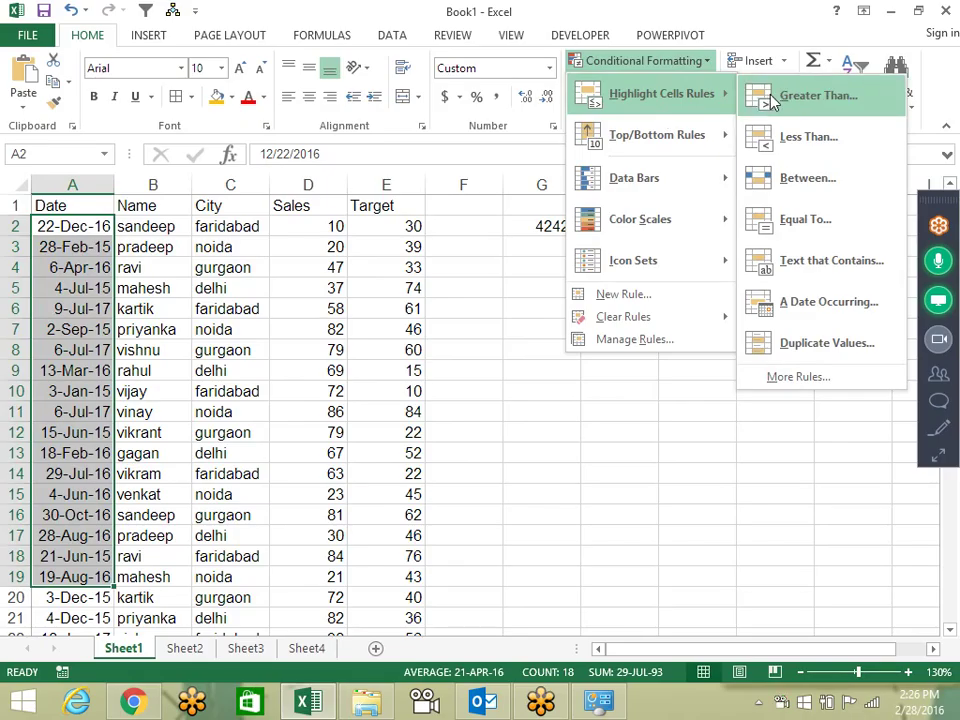
click(773, 98)
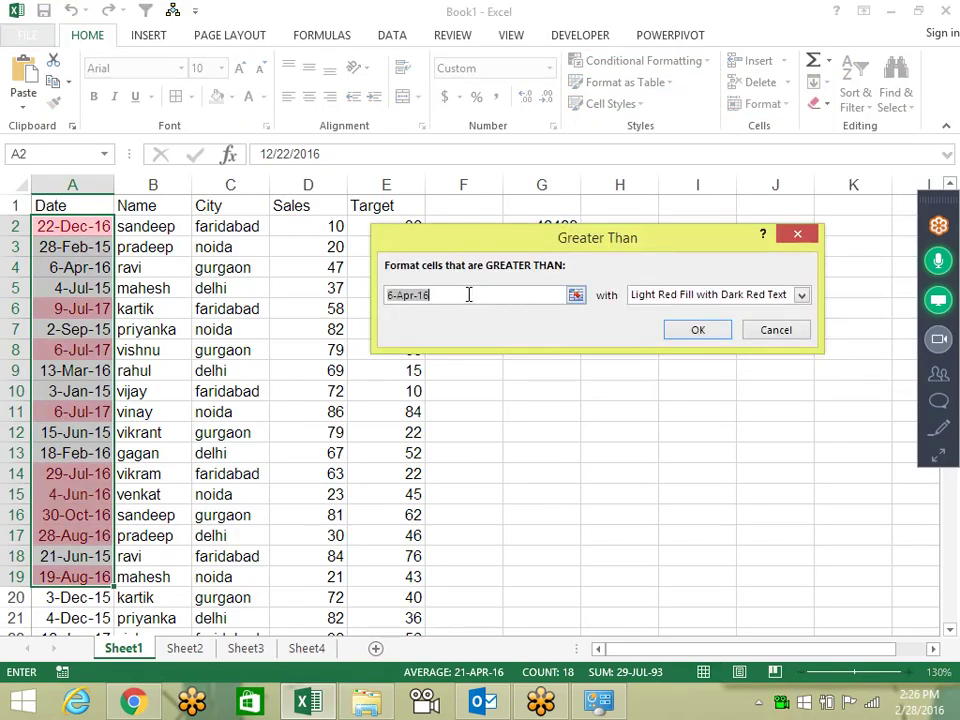
text(42428)
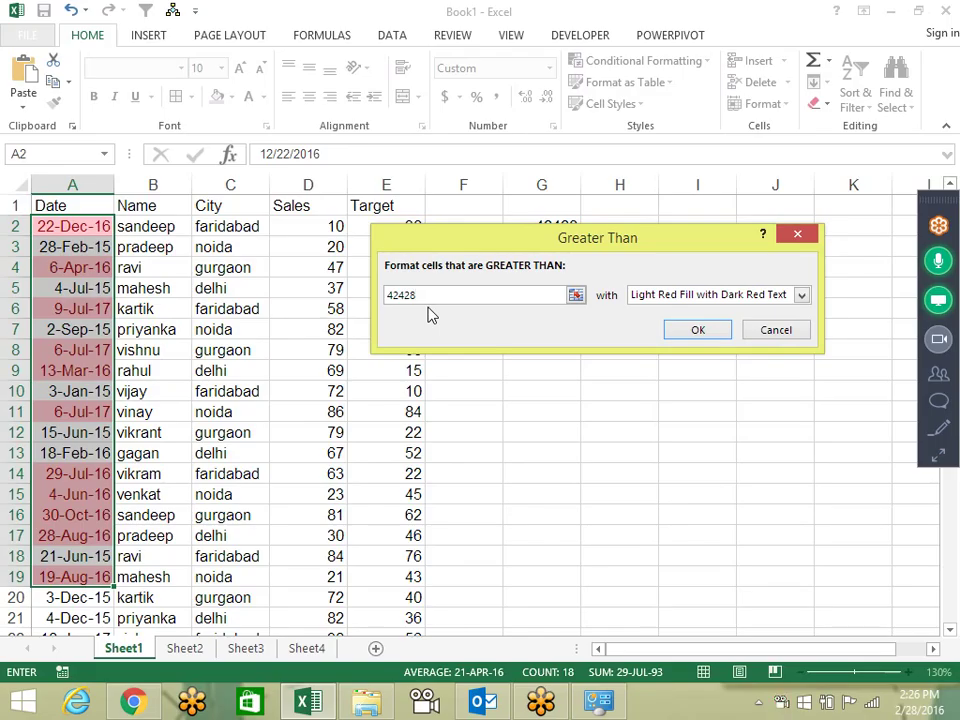
key(Escape)
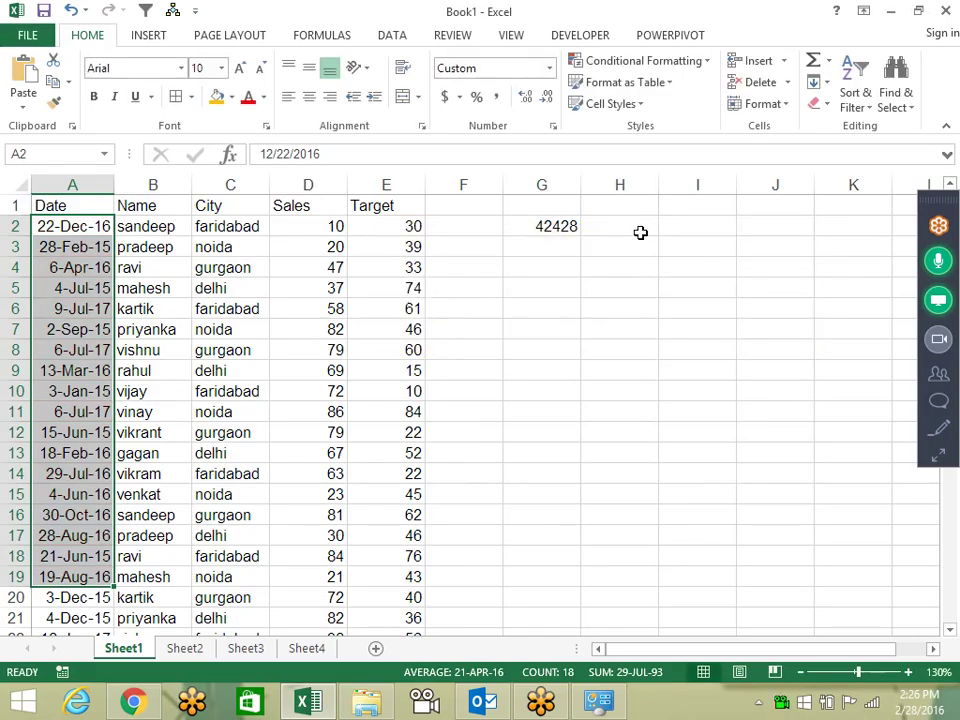
Clear the 42428 value from cell G2.
click(572, 231)
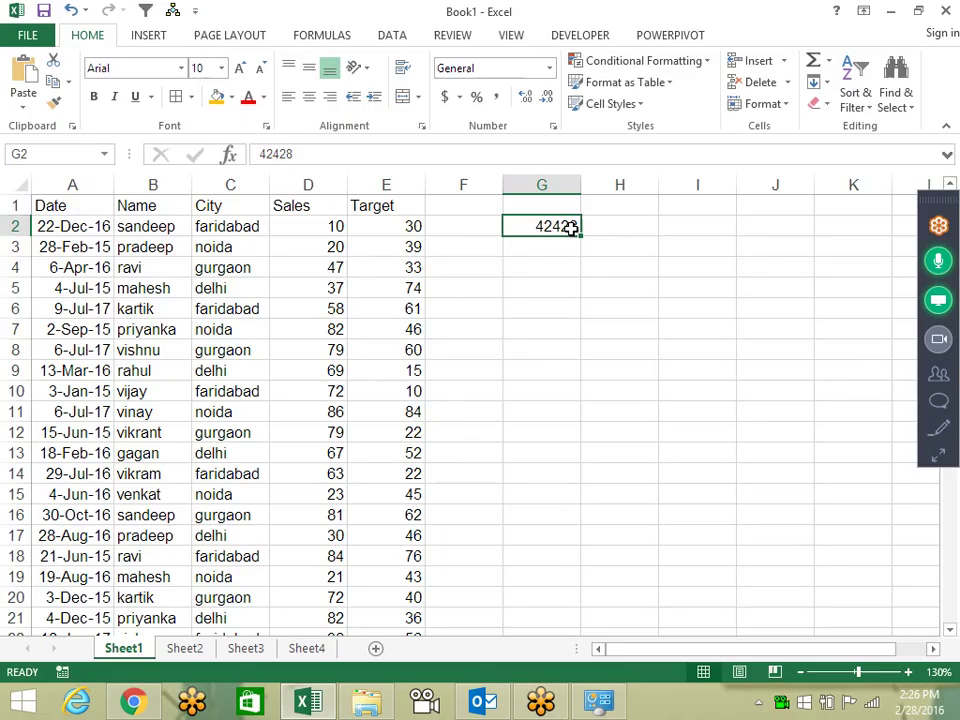
key(Delete)
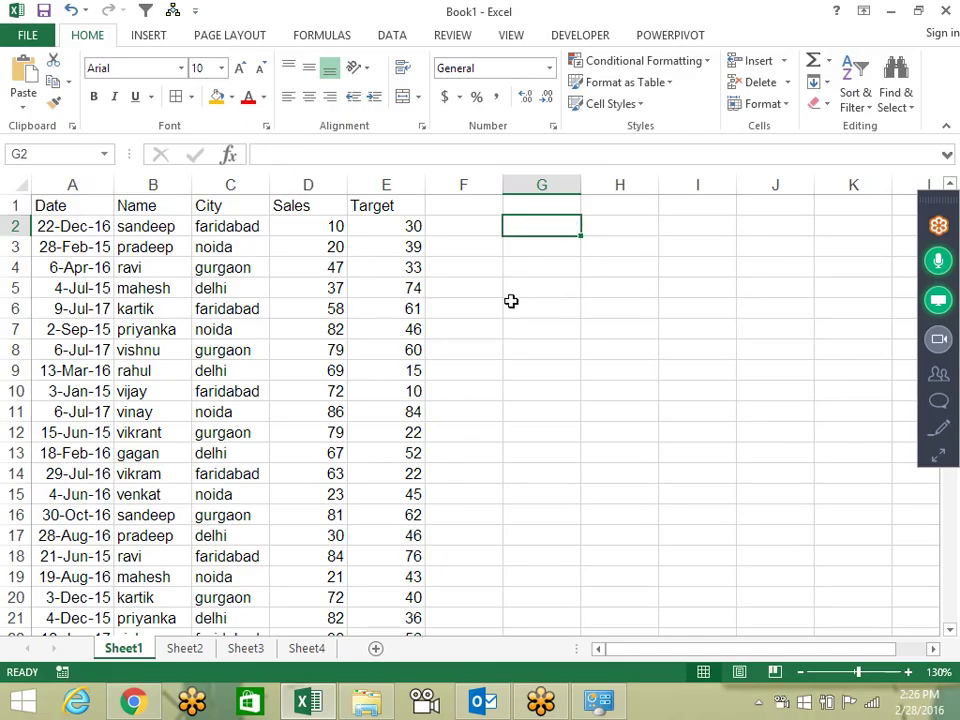
click(662, 61)
mouse_move(660, 94)
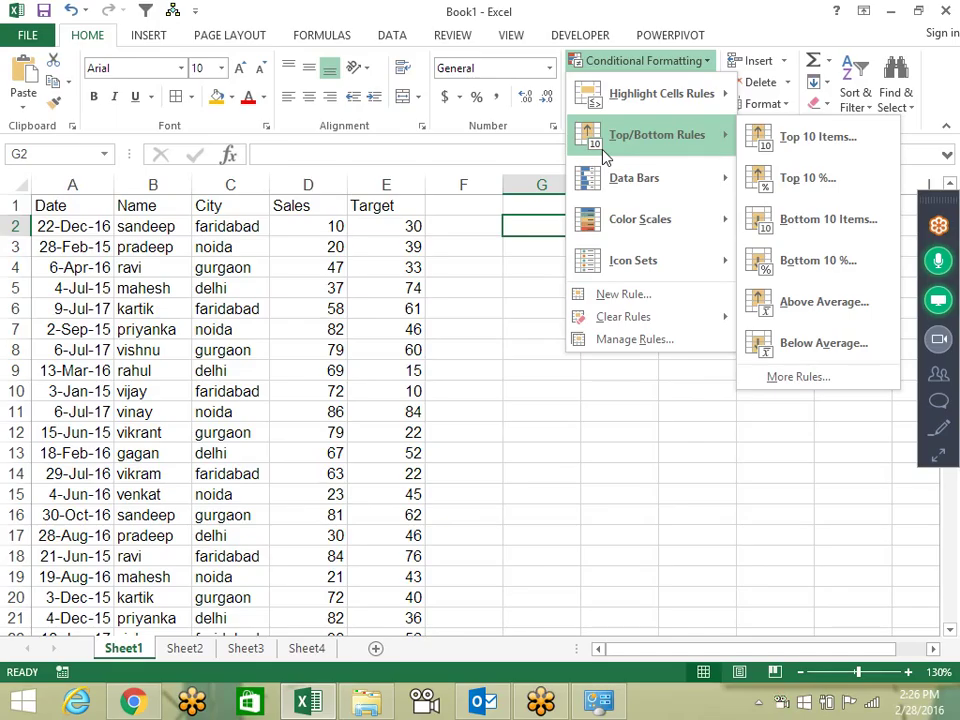
Select the Sales column D2:D176 and preview a Top 10 Items rule without applying it.
click(311, 230)
click(311, 234)
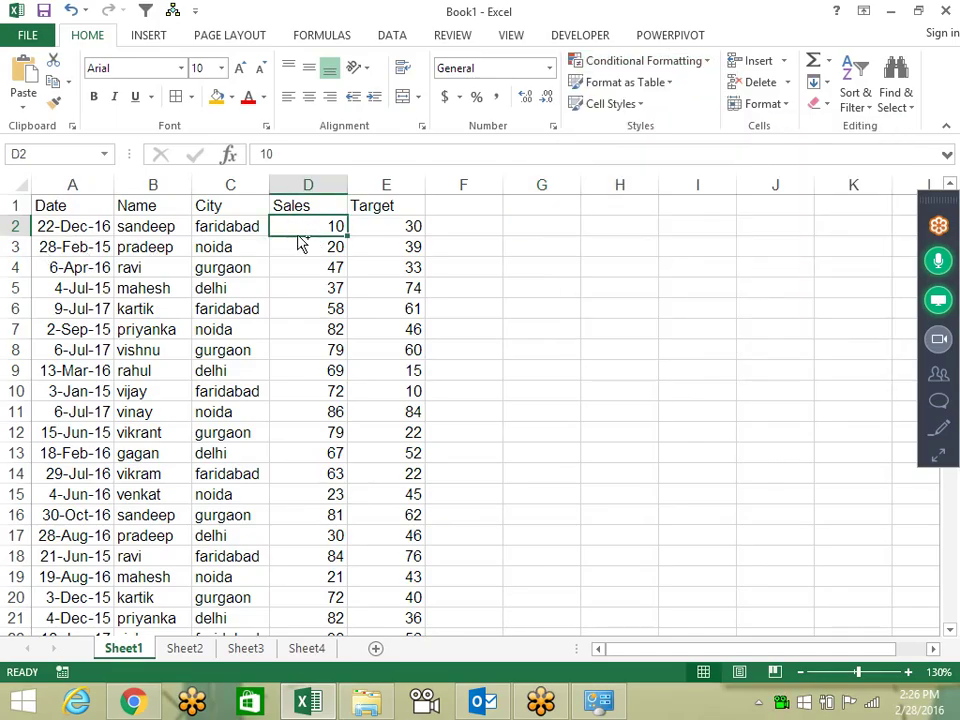
key(ctrl+shift+Down)
click(692, 60)
mouse_move(656, 134)
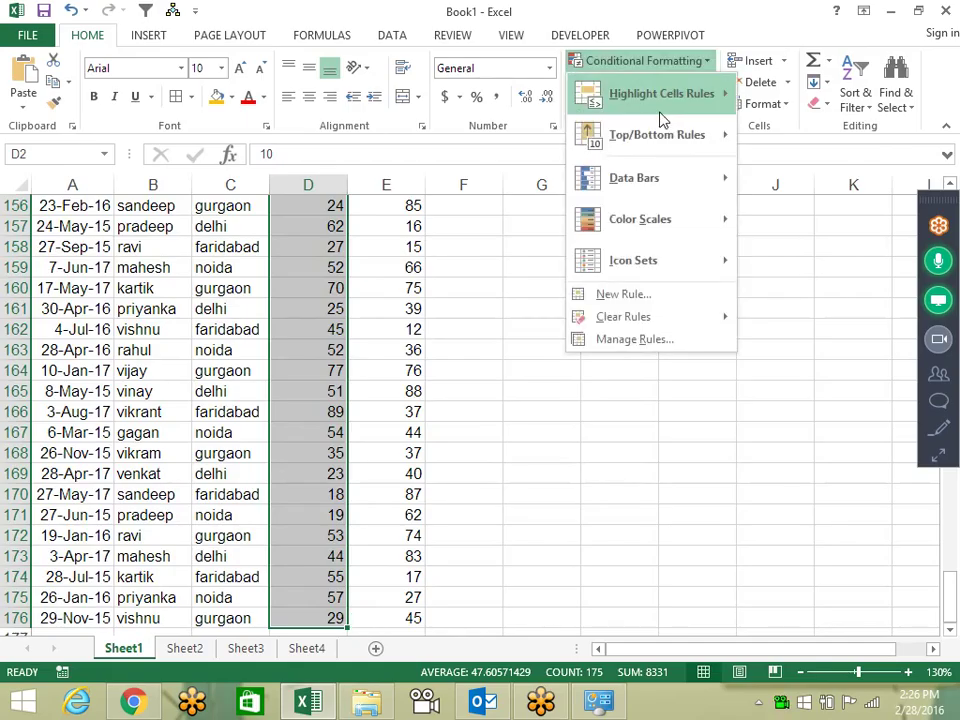
click(875, 140)
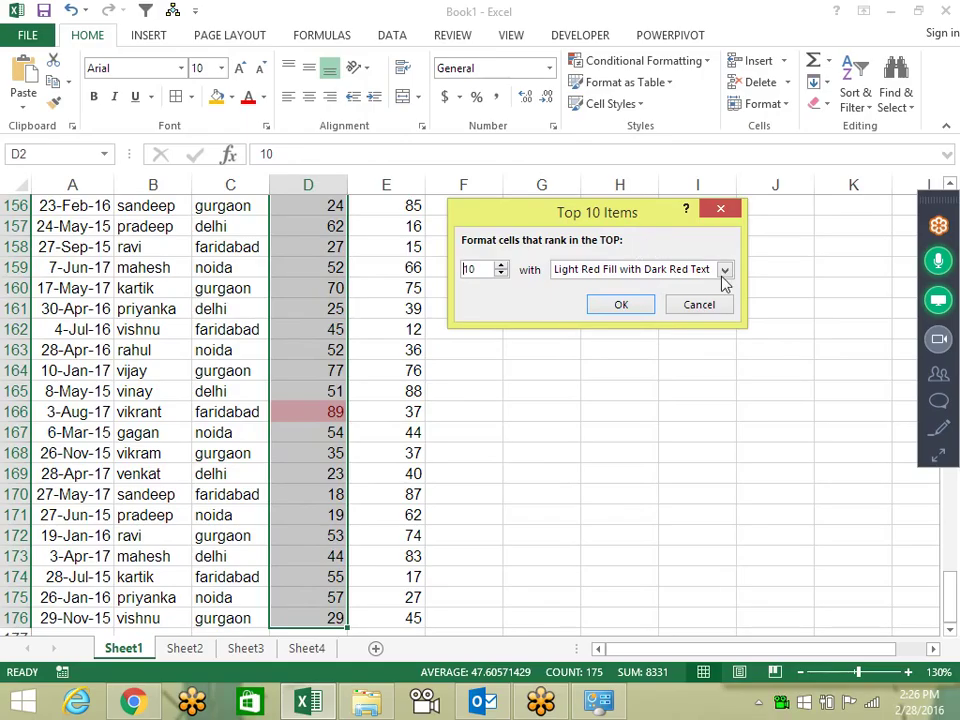
click(708, 307)
Preview above-average and below-average highlighting on Sales, dismissing both without applying.
click(695, 62)
mouse_move(657, 135)
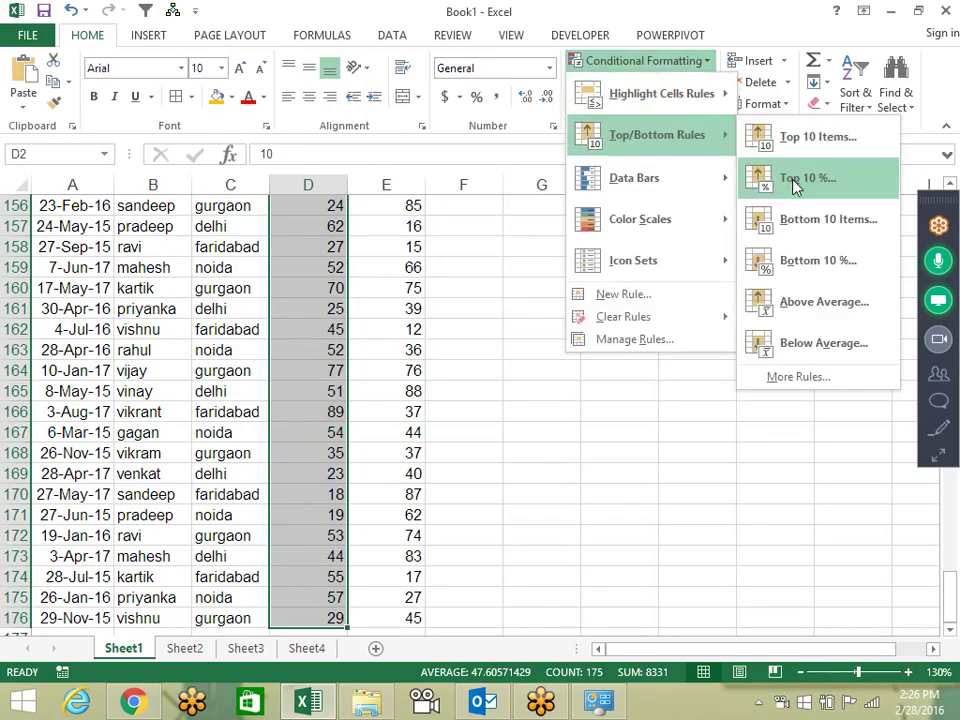
click(808, 301)
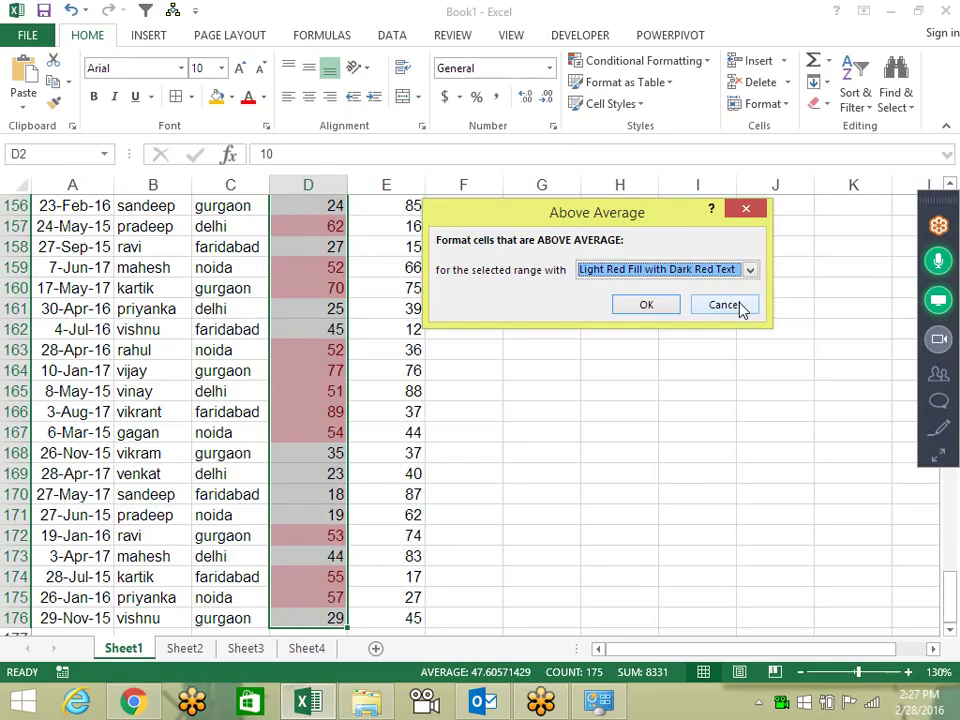
click(737, 305)
click(681, 62)
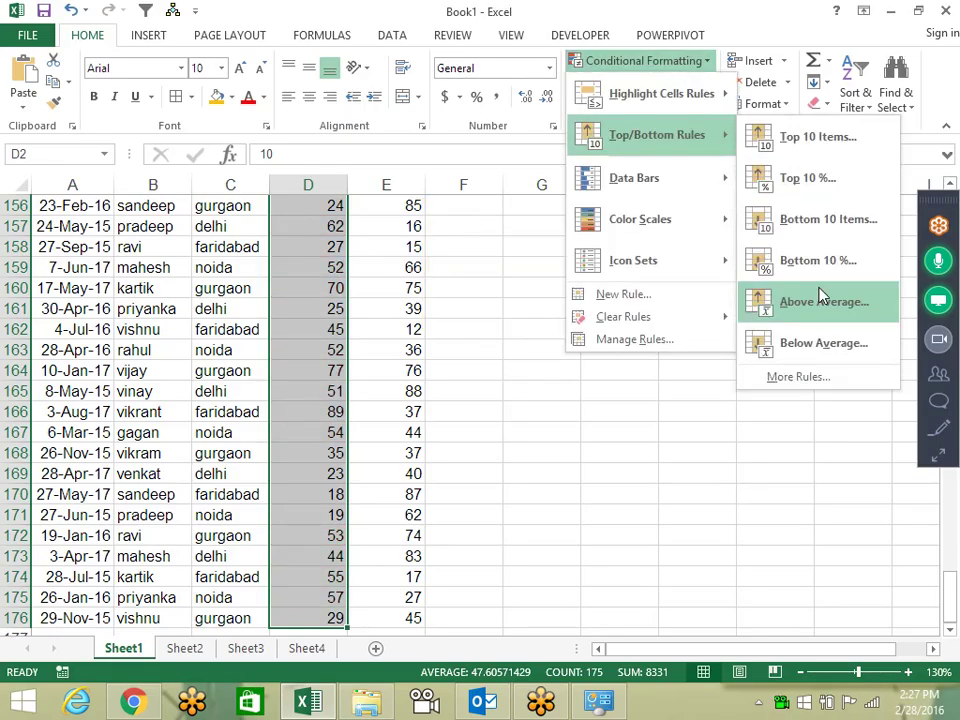
click(836, 343)
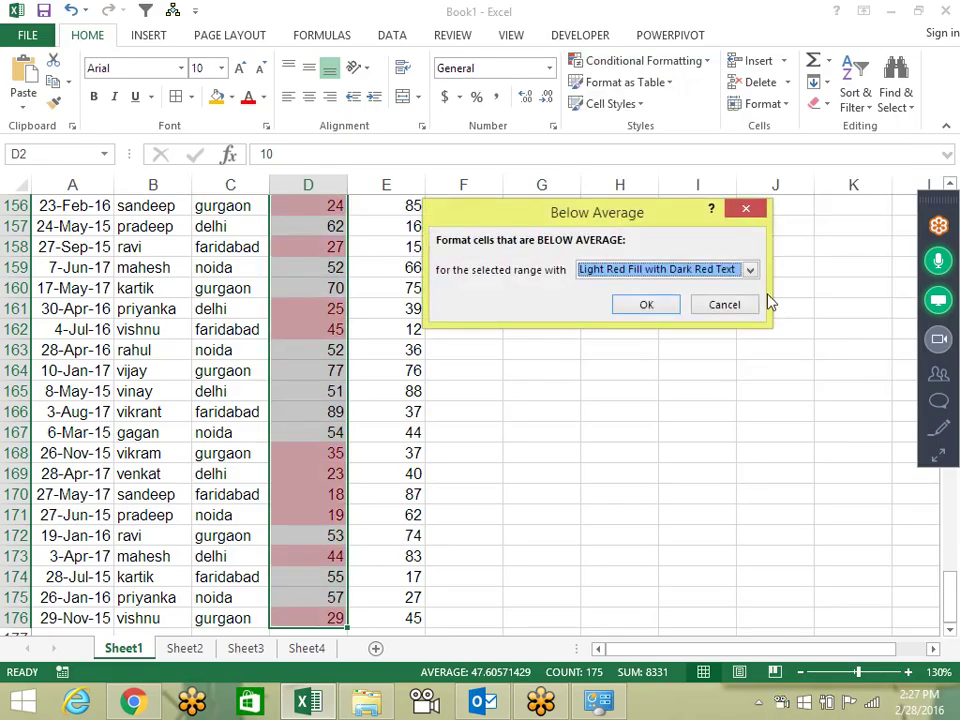
click(738, 312)
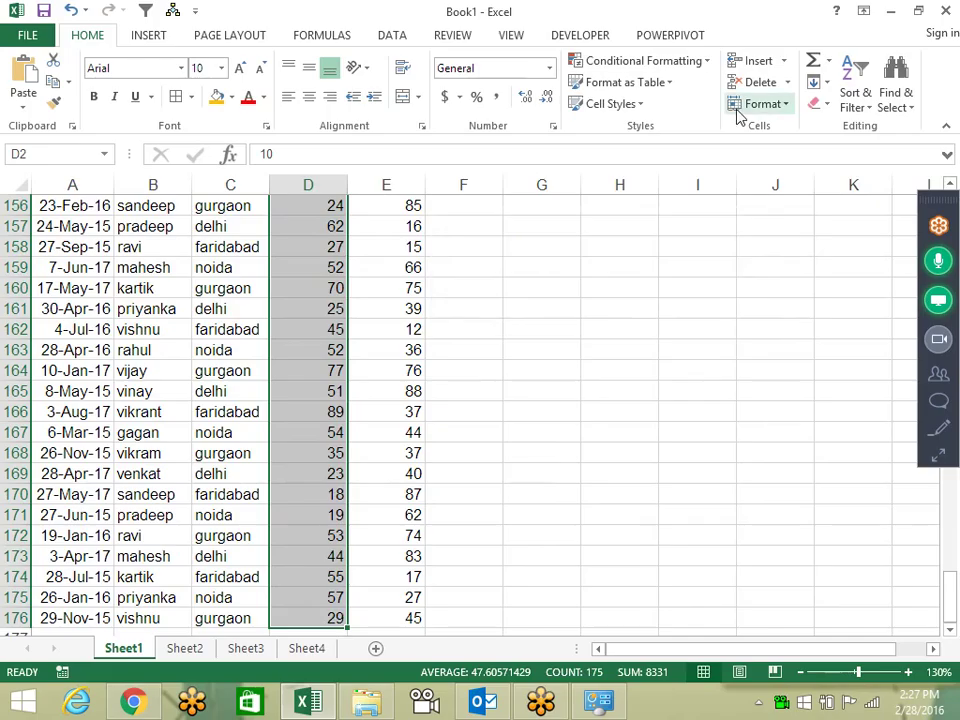
click(690, 68)
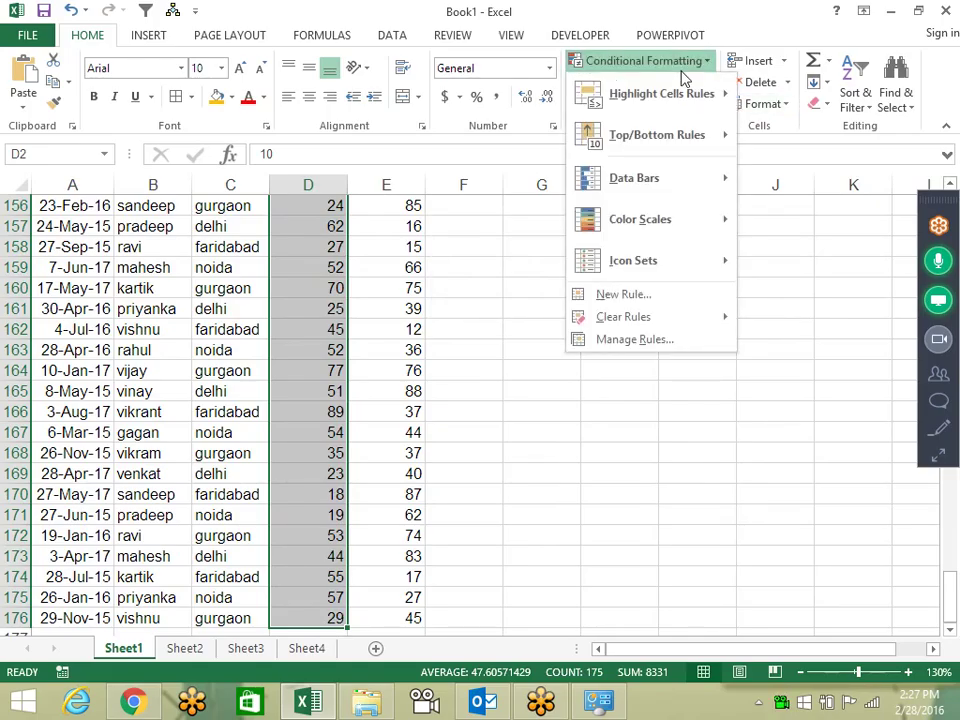
mouse_move(648, 178)
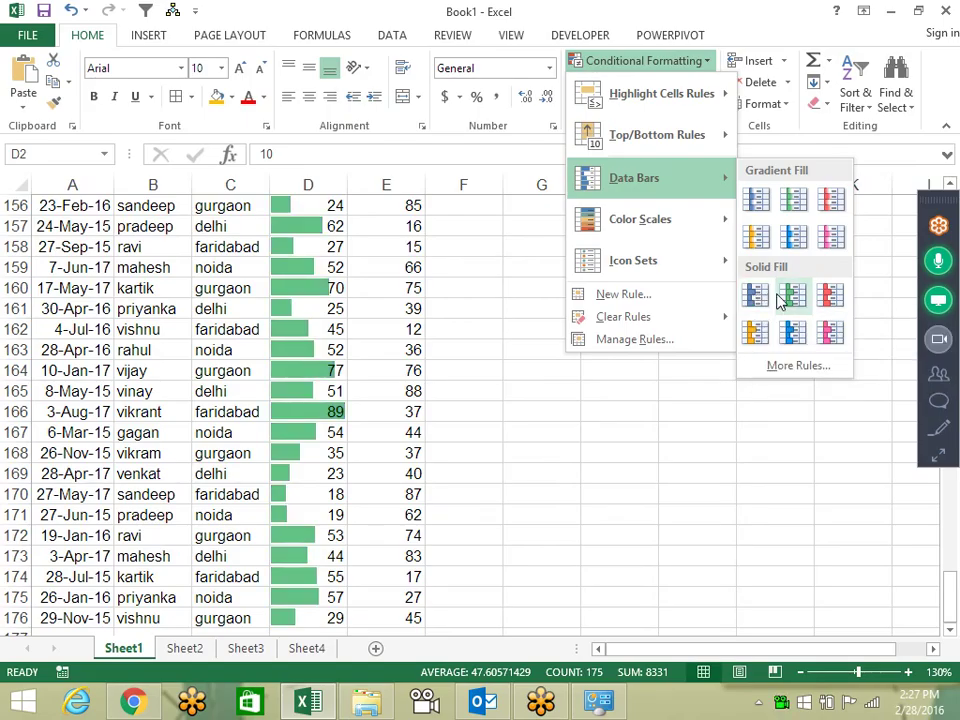
click(798, 240)
scroll(424, 428, up, 16)
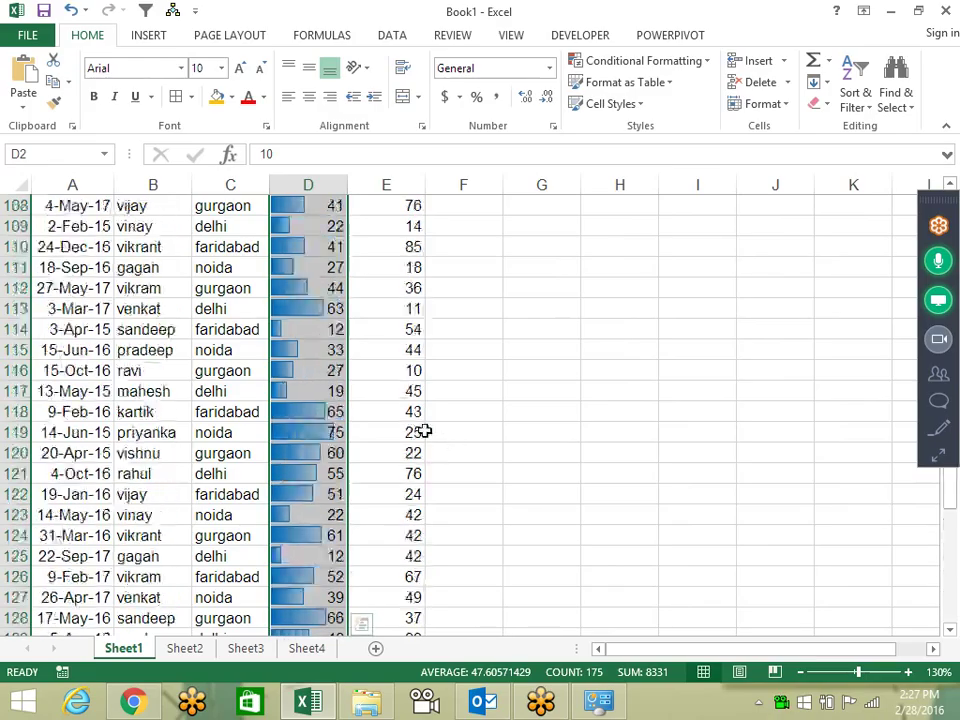
scroll(424, 428, up, 7)
scroll(429, 437, up, 7)
scroll(429, 437, up, 7)
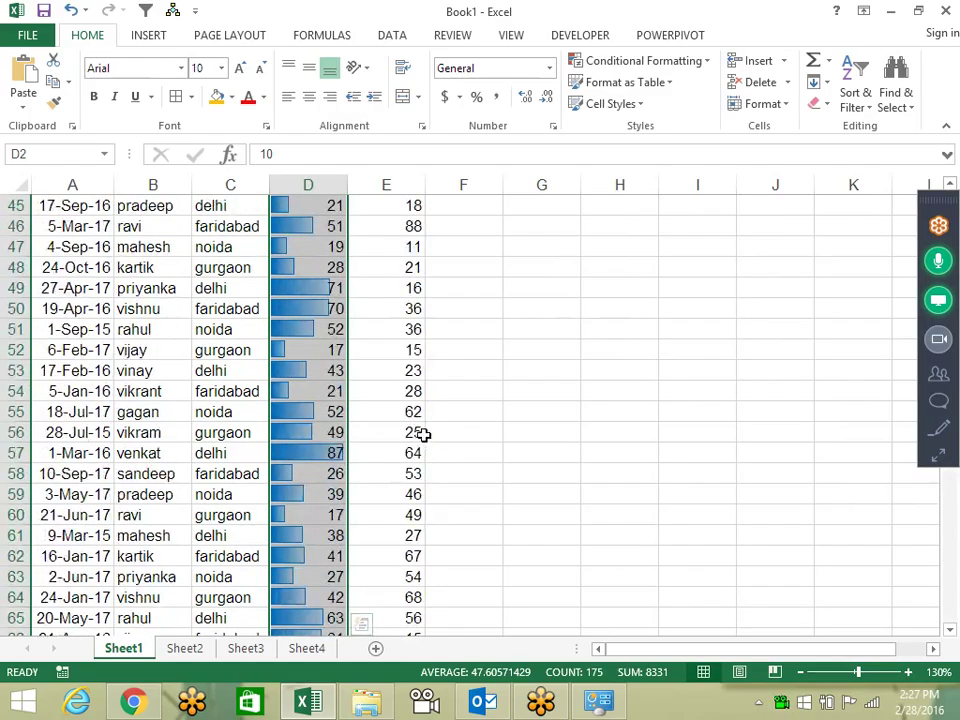
scroll(424, 435, up, 7)
scroll(424, 435, up, 8)
click(317, 265)
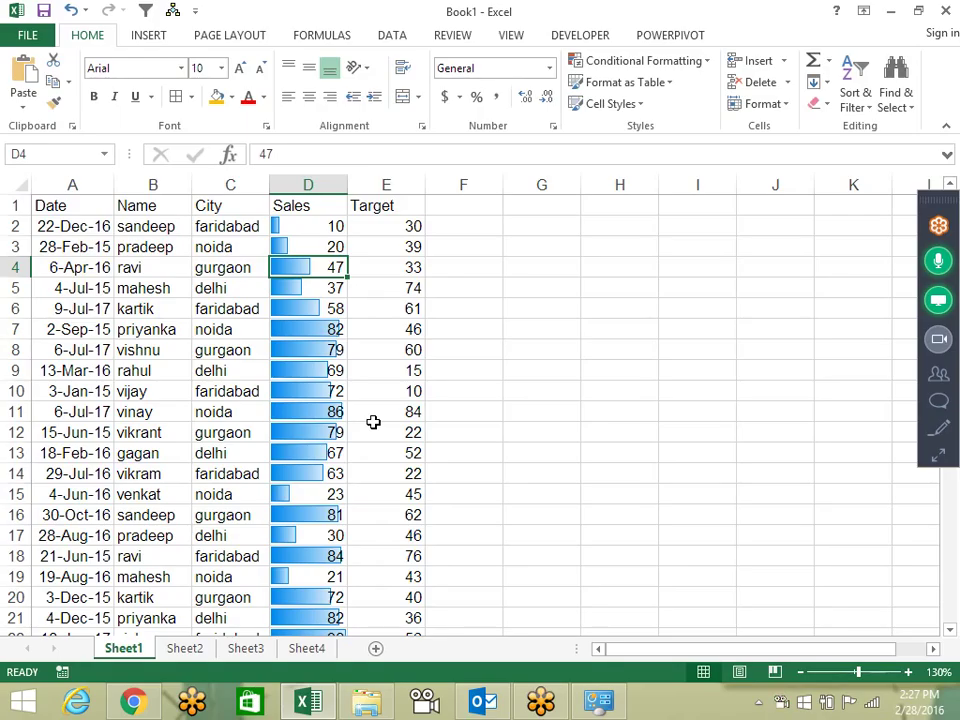
key(ctrl+z)
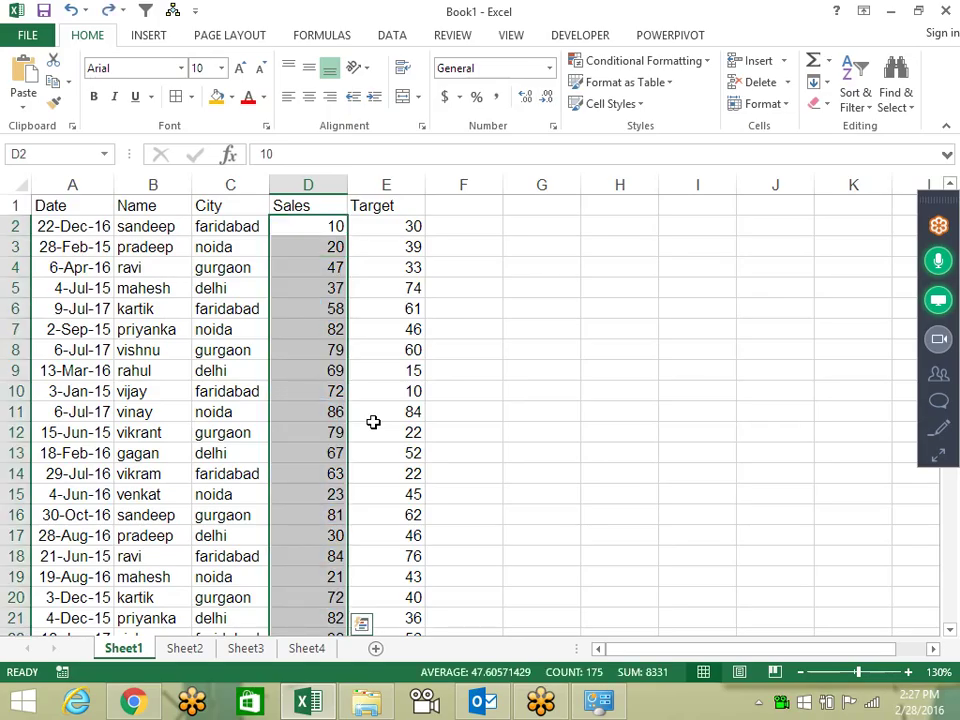
Apply the Green-Yellow-Red colour scale to Sales, then enter 90, 80, 70 down to 10 in D2:D10.
click(690, 60)
mouse_move(640, 219)
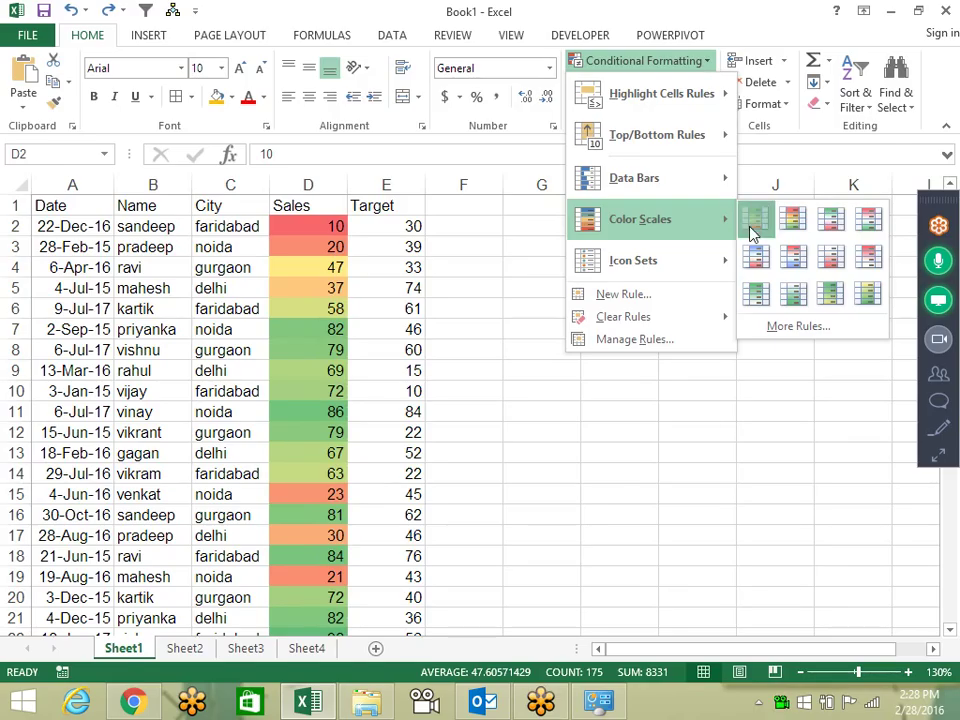
click(753, 229)
click(335, 227)
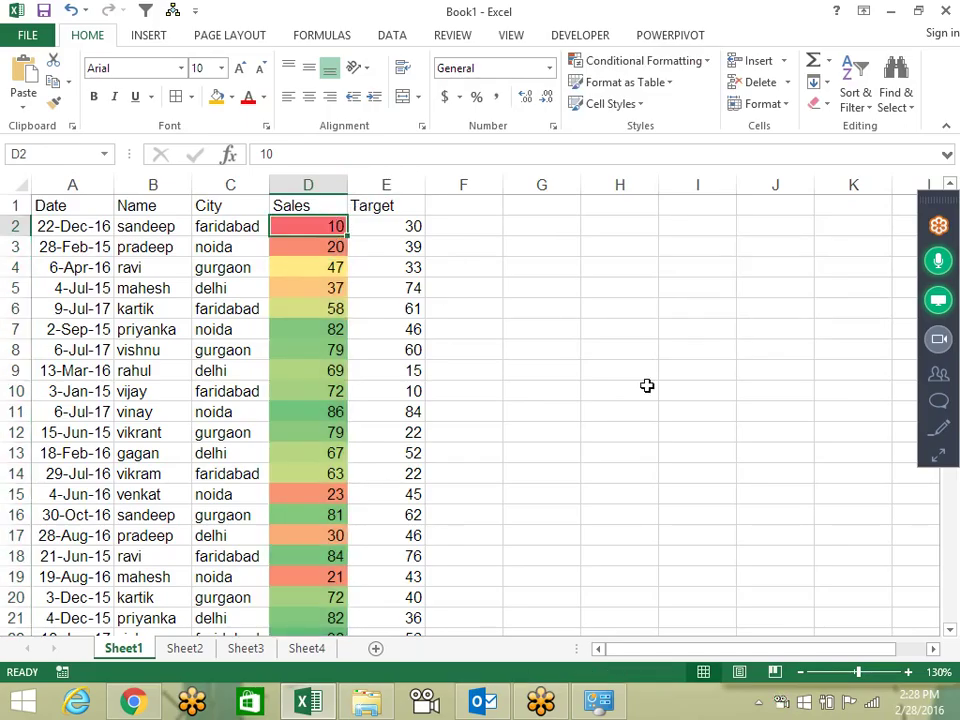
text(90)
key(Return)
text(80)
key(Return)
text(70)
key(Return)
text(6)
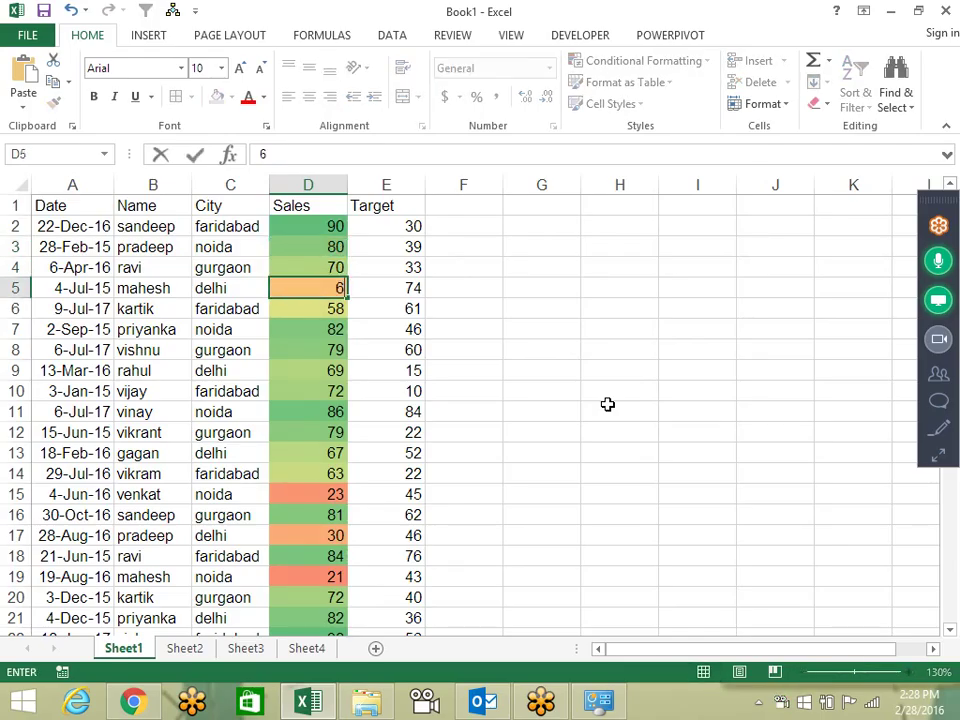
text(0)
key(Return)
text(5)
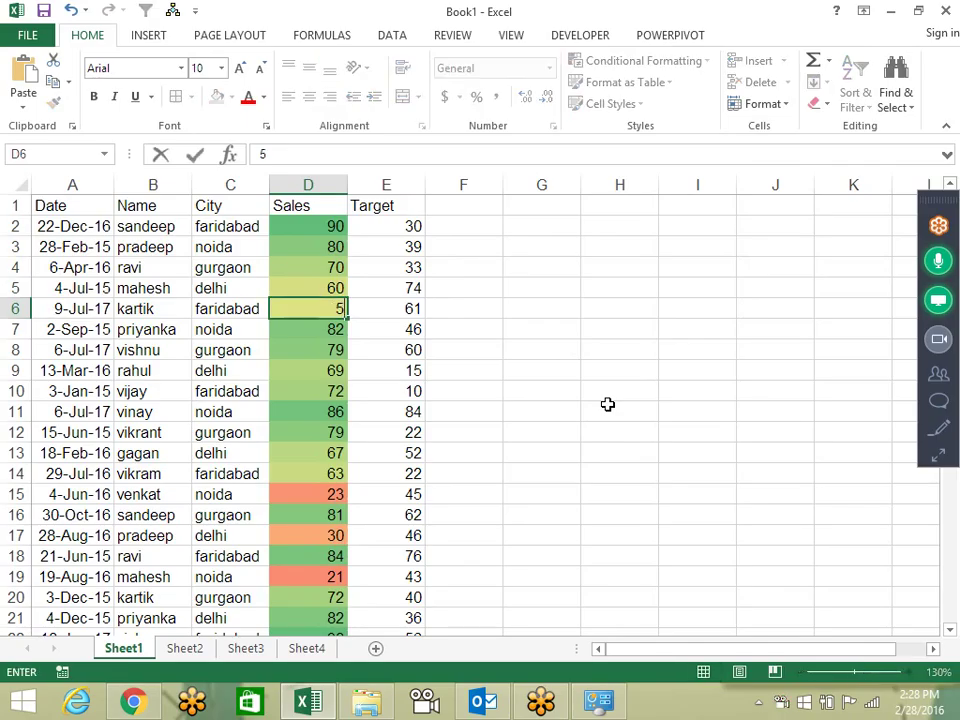
text(0)
key(Return)
text(40)
key(Return)
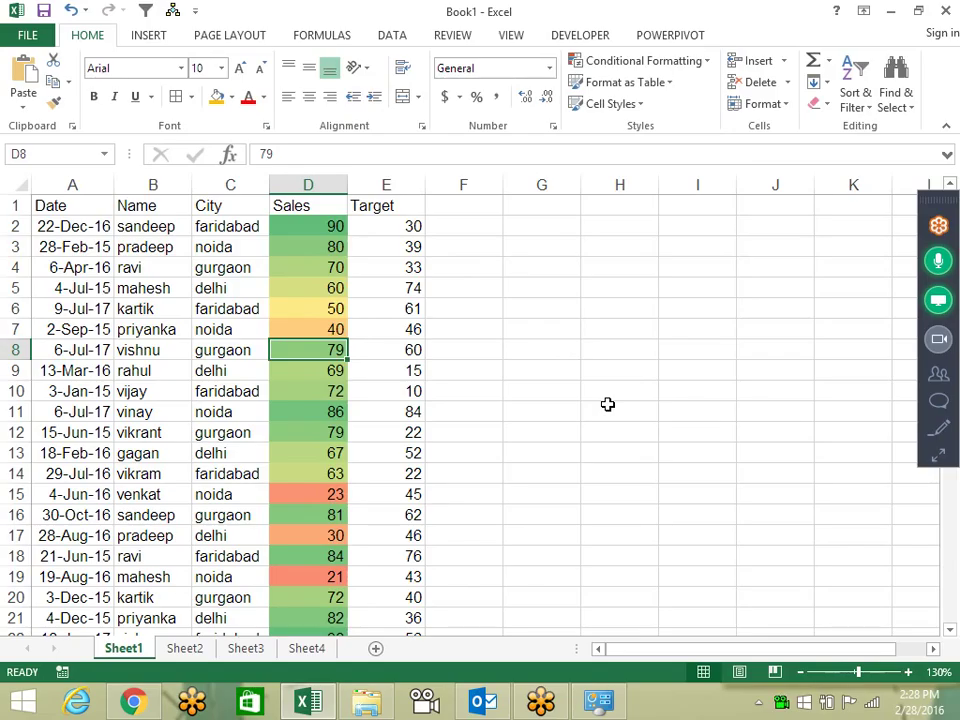
text(30)
key(Return)
text(20)
key(Return)
text(10)
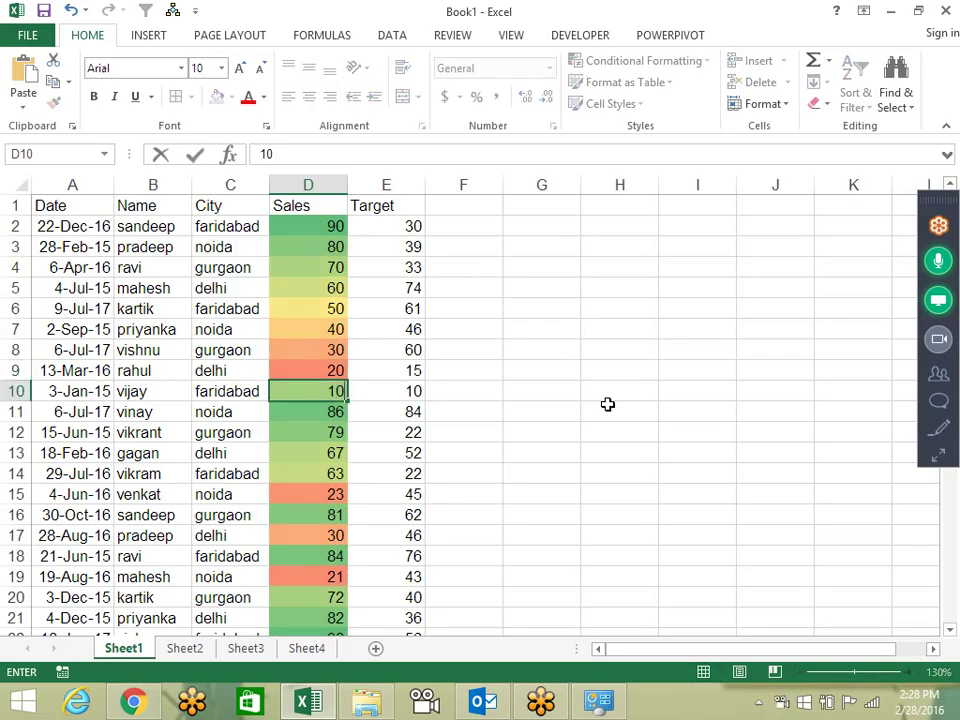
key(Return)
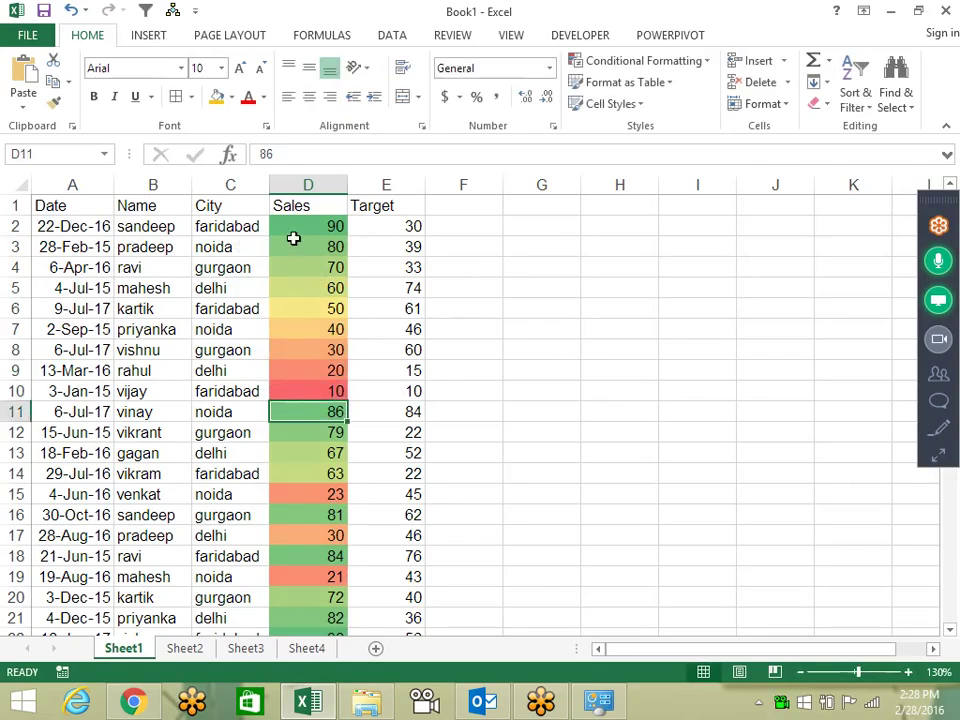
Select the rewritten Sales cells and open the Sort dialog, closing it without sorting.
drag(305, 225, 339, 392)
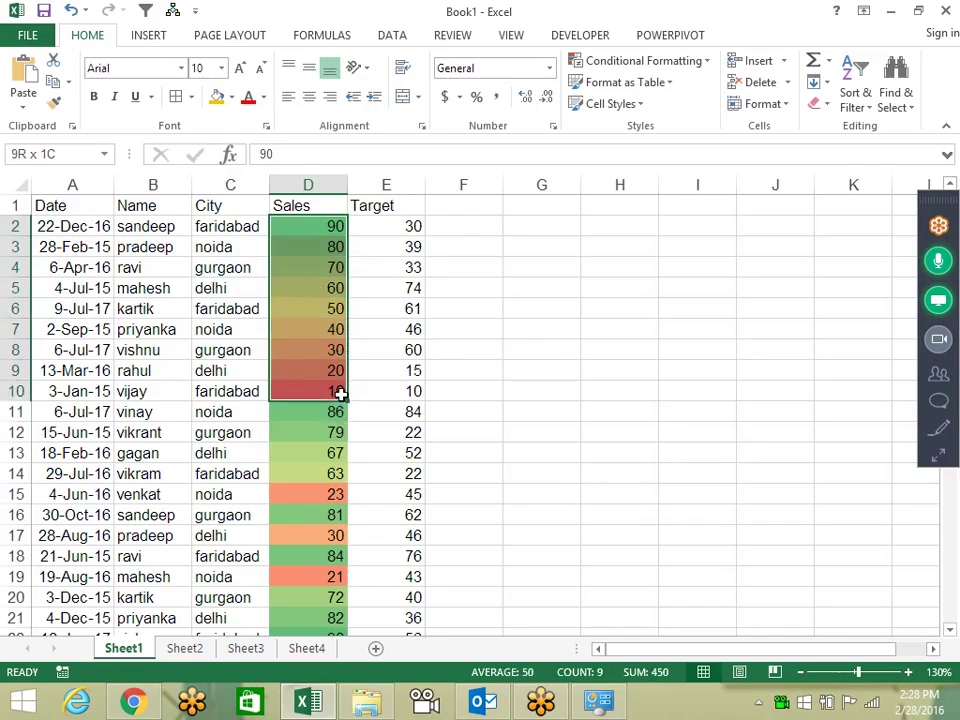
click(276, 285)
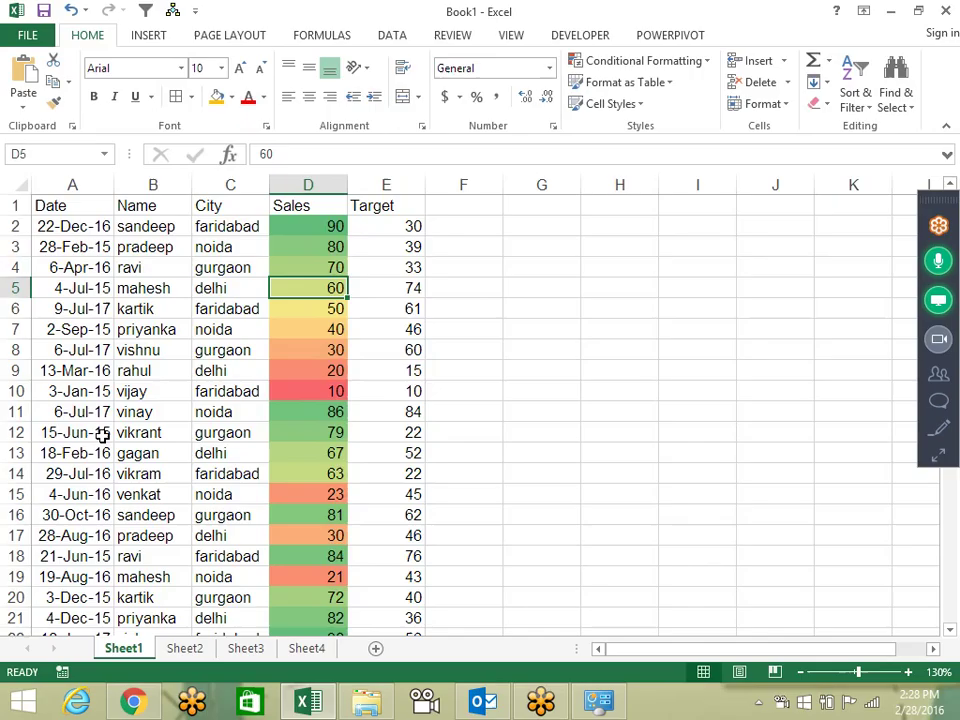
key(alt+a+s+s)
key(Escape)
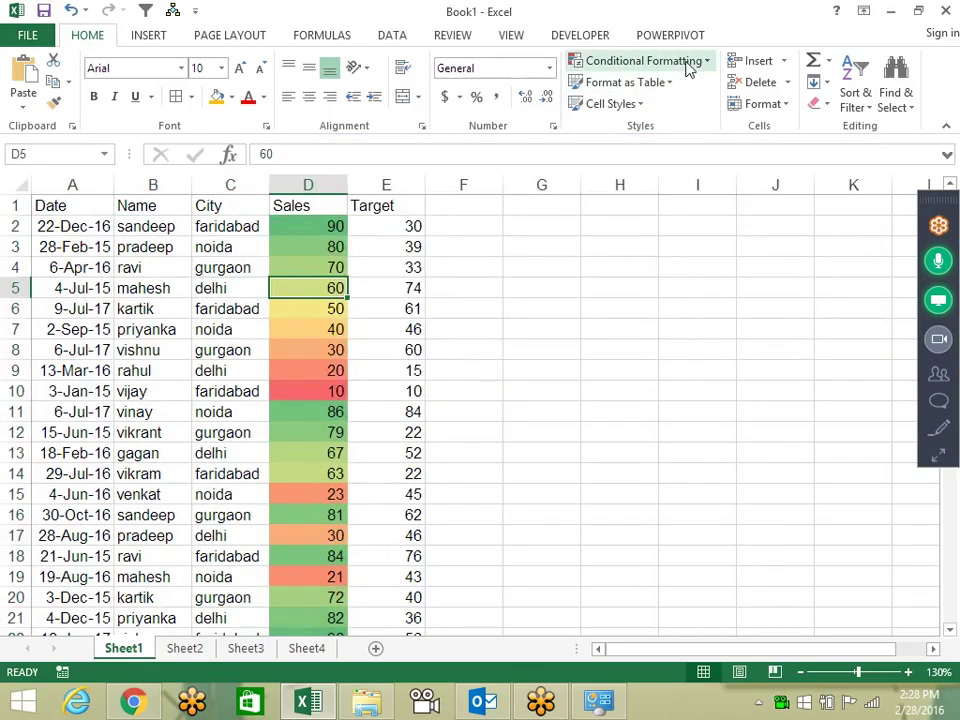
Clear the colour-scale rules and reselect the whole Sales column D2:D176.
click(703, 68)
mouse_move(623, 316)
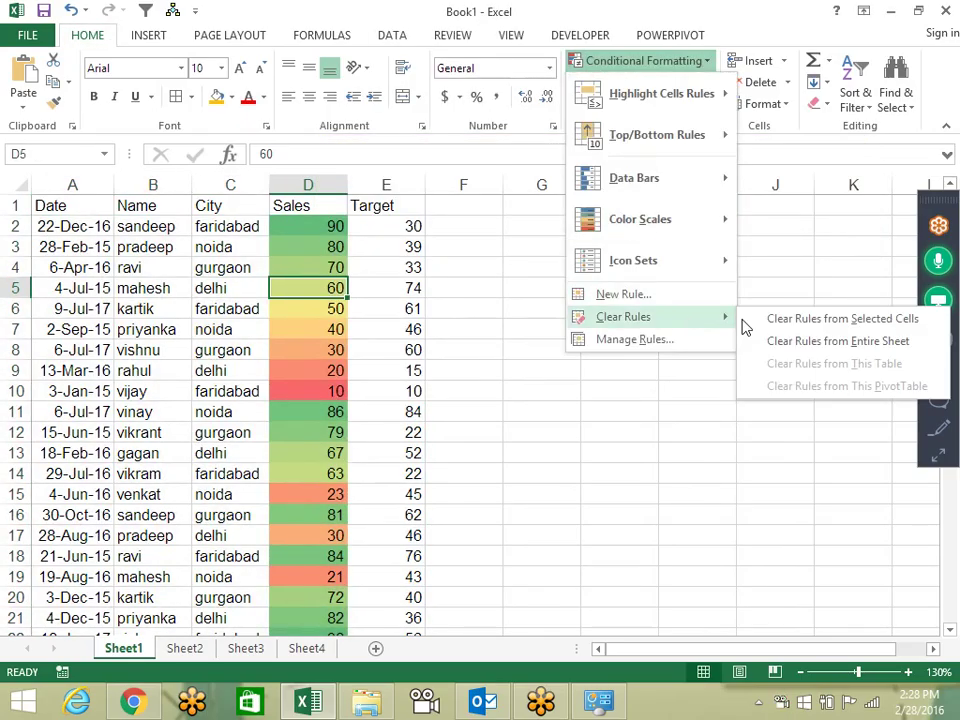
click(800, 340)
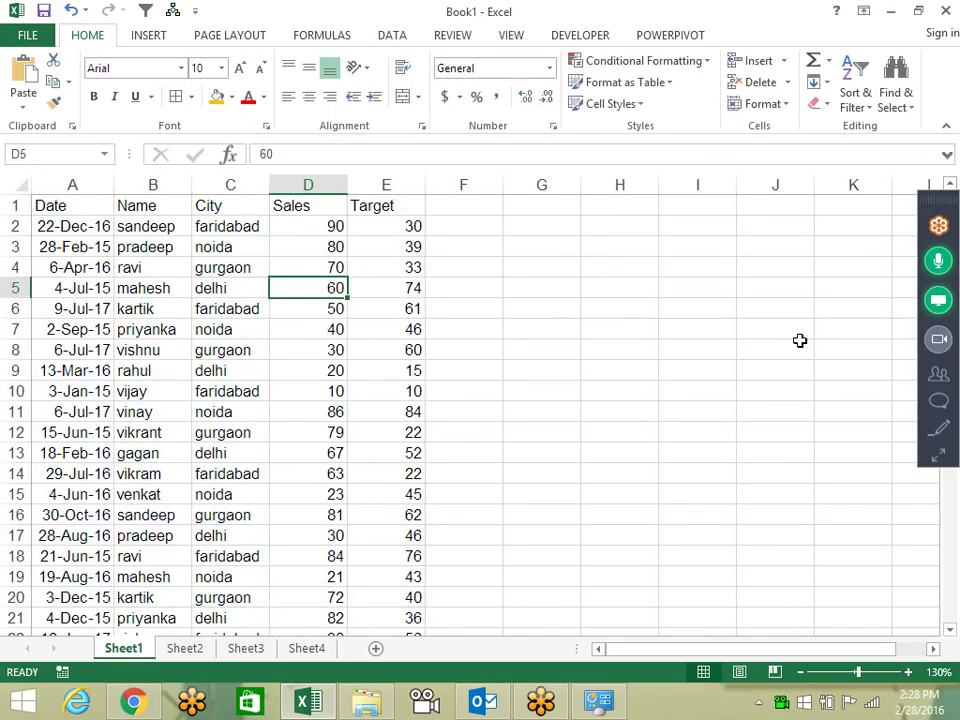
click(330, 232)
key(ctrl+shift+Down)
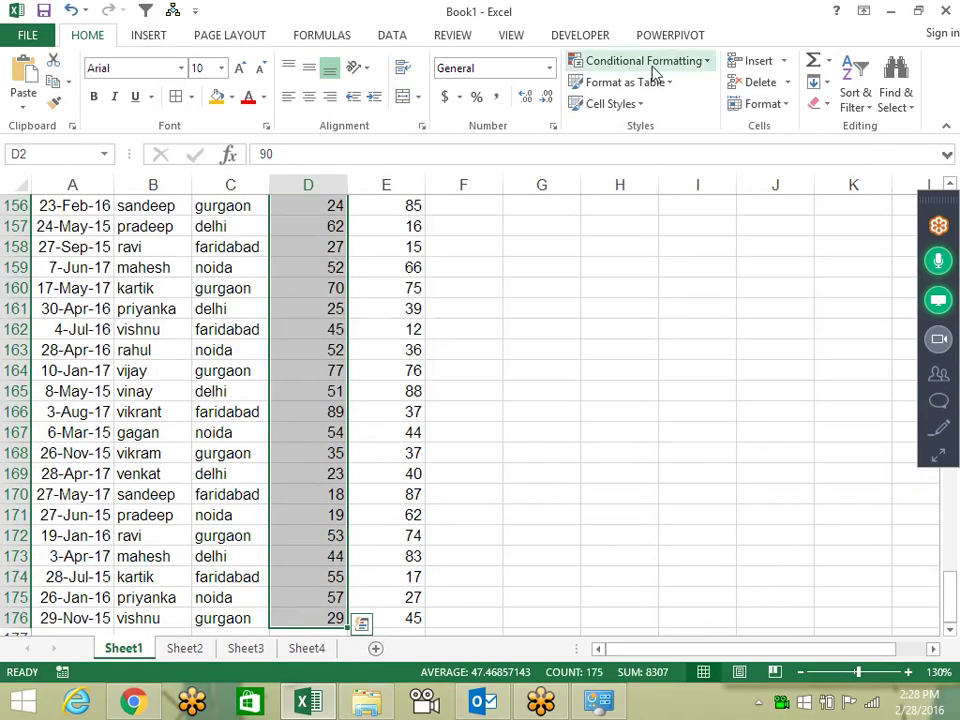
Apply the 3 Symbols icon set (check, exclamation, cross) to the Sales values.
click(643, 61)
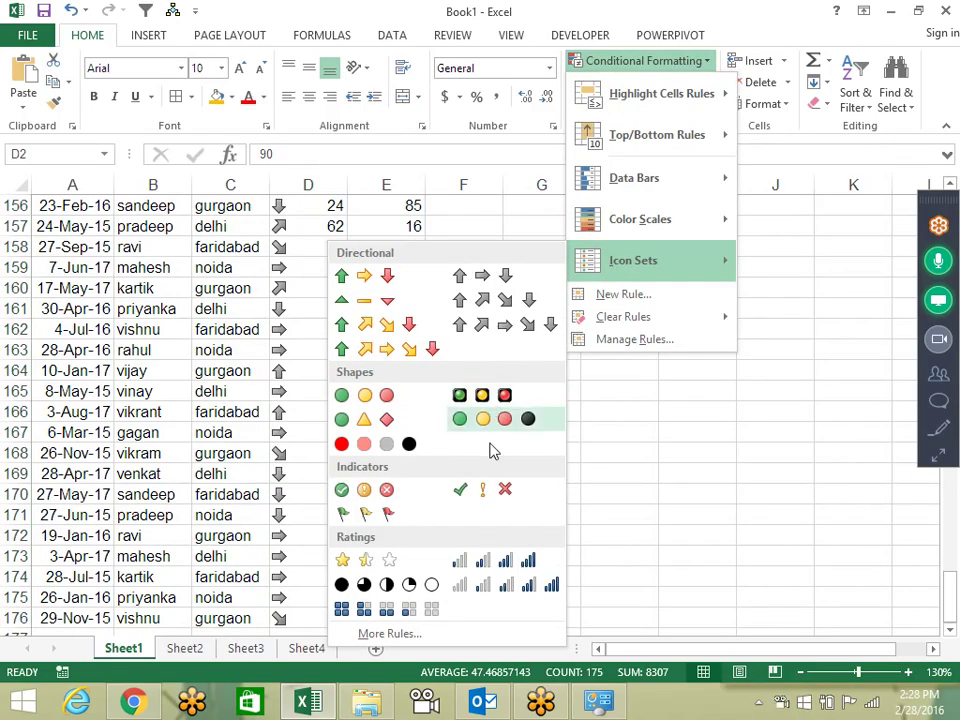
mouse_move(633, 260)
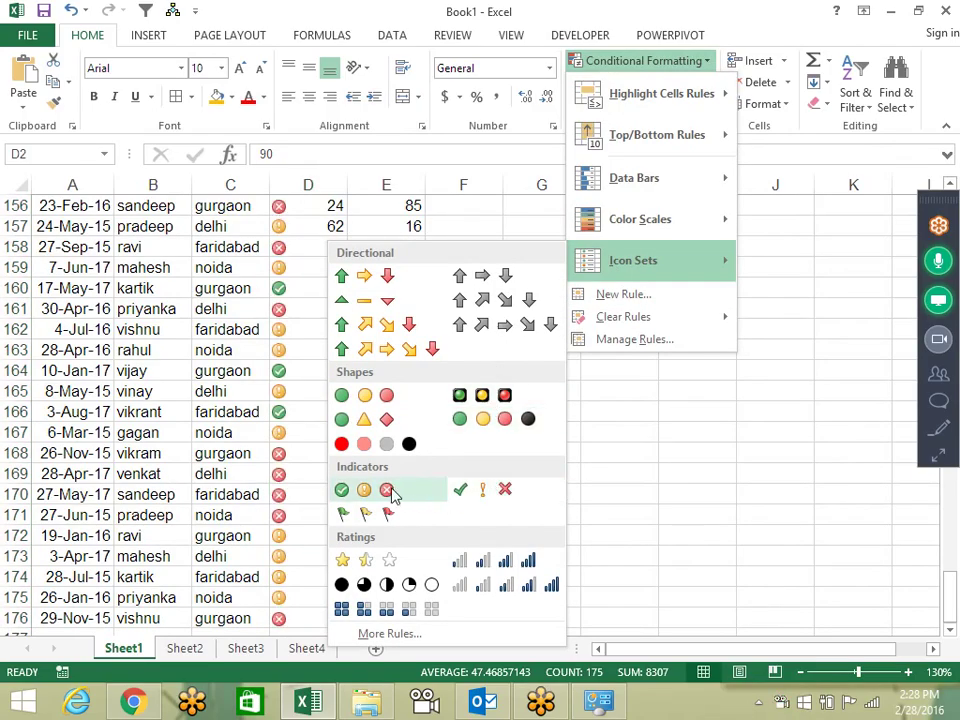
click(497, 491)
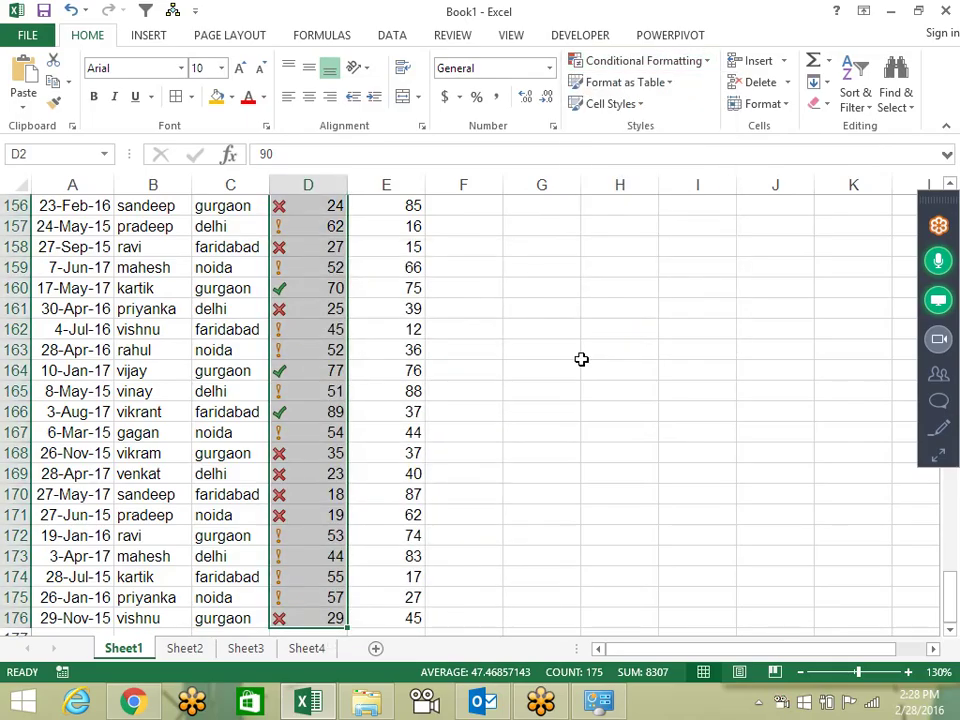
scroll(596, 349, up, 2)
scroll(593, 349, up, 20)
scroll(593, 349, up, 8)
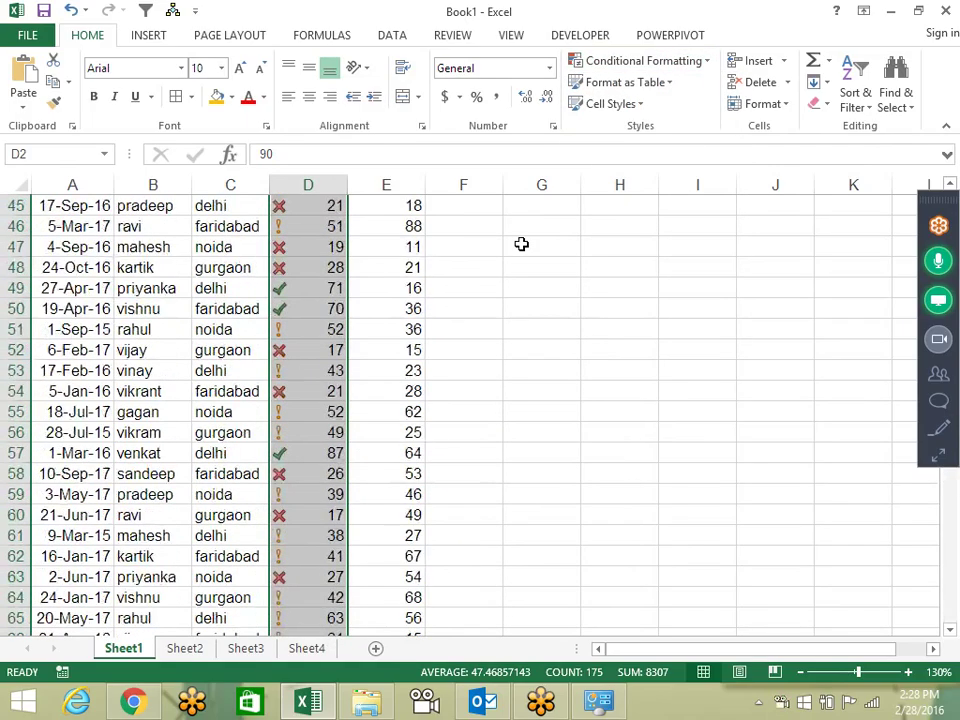
Open the Icon Set rule from Manage Rules for editing, showing its 67% and 33% thresholds.
click(704, 63)
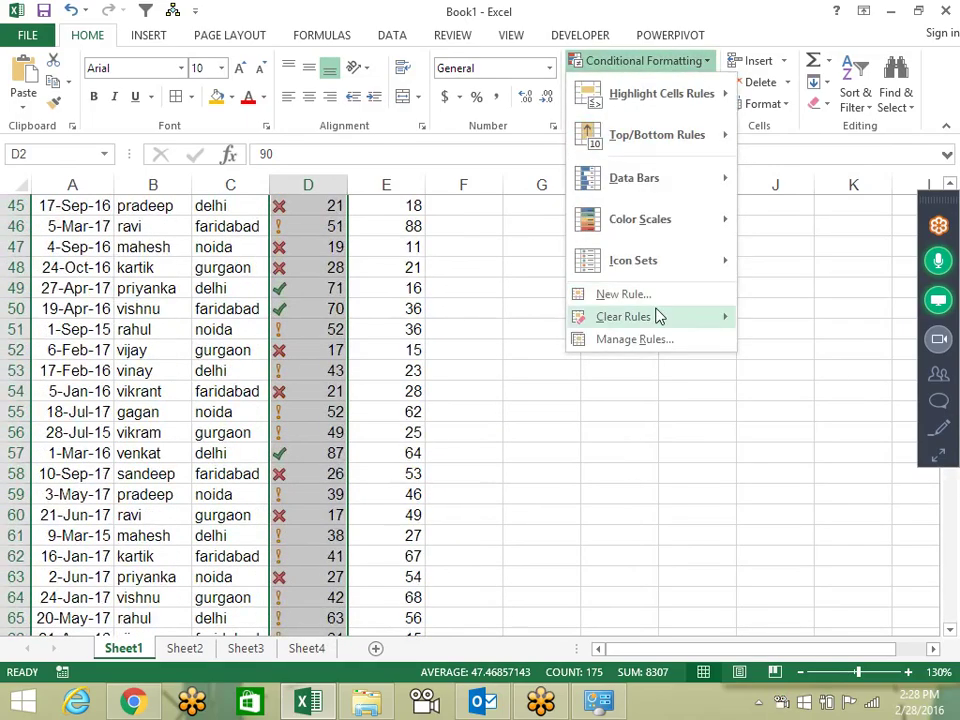
click(635, 339)
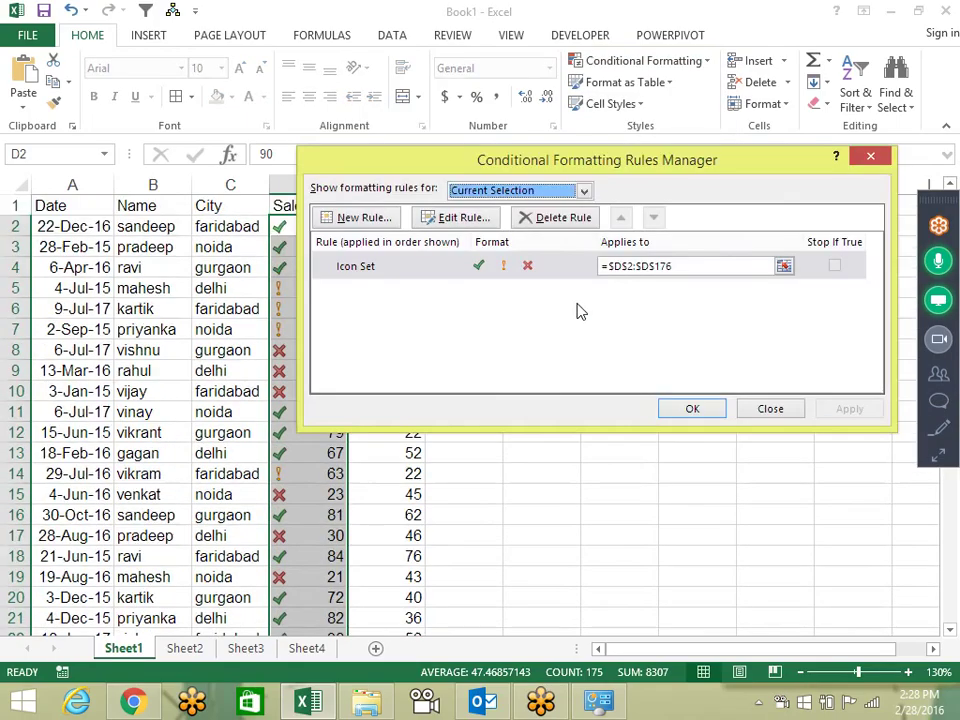
click(481, 268)
double_click(481, 268)
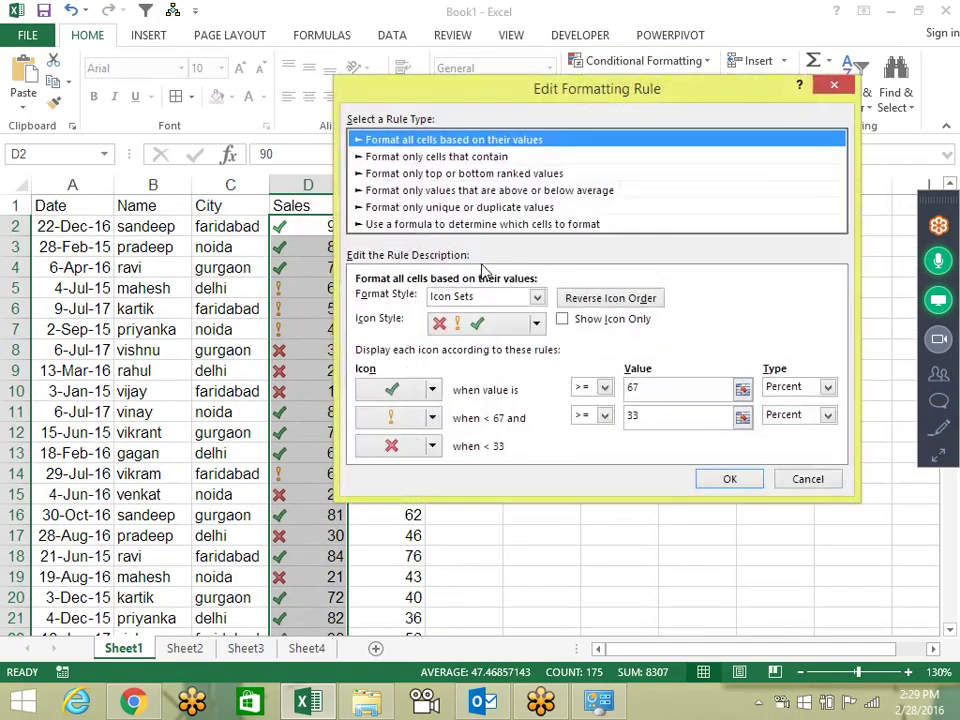
drag(510, 98, 565, 86)
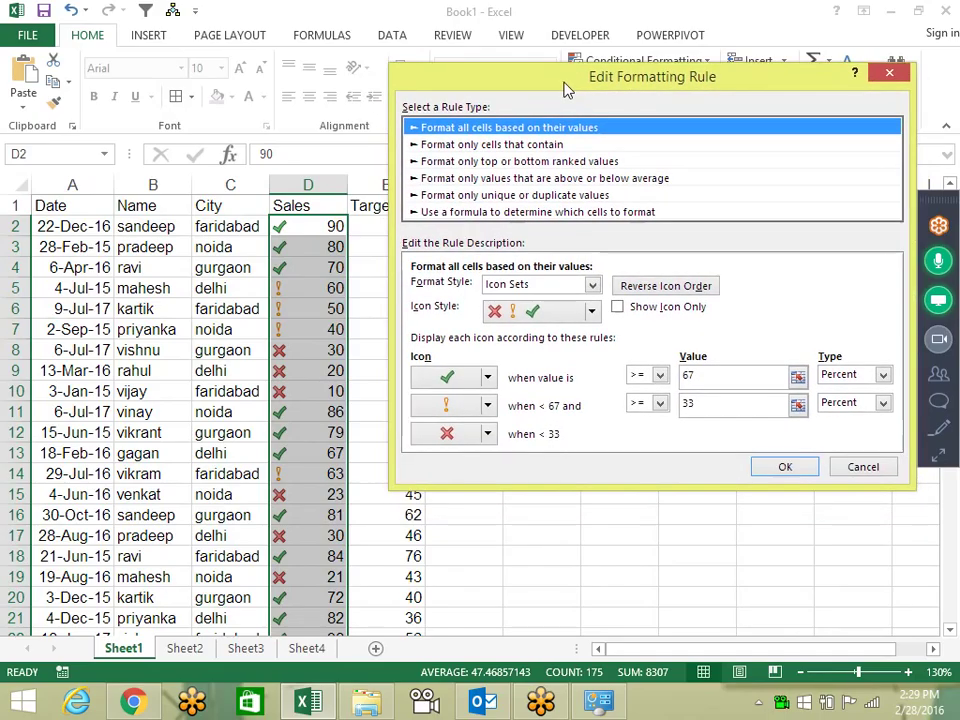
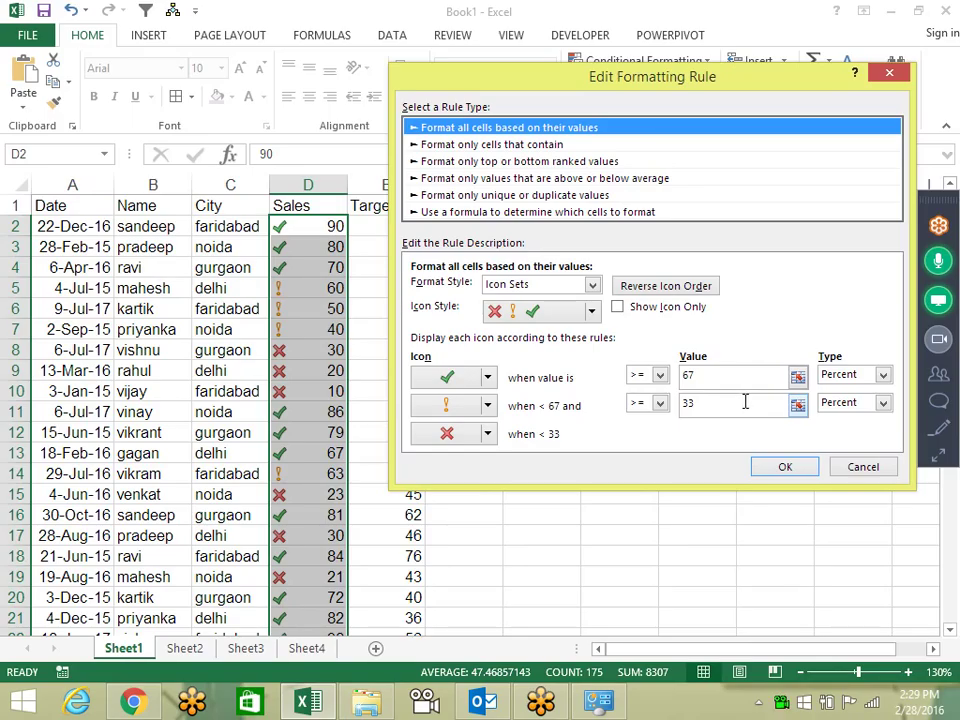
Switch both icon thresholds to Number type with values 70 and 50, then apply the rule.
click(884, 375)
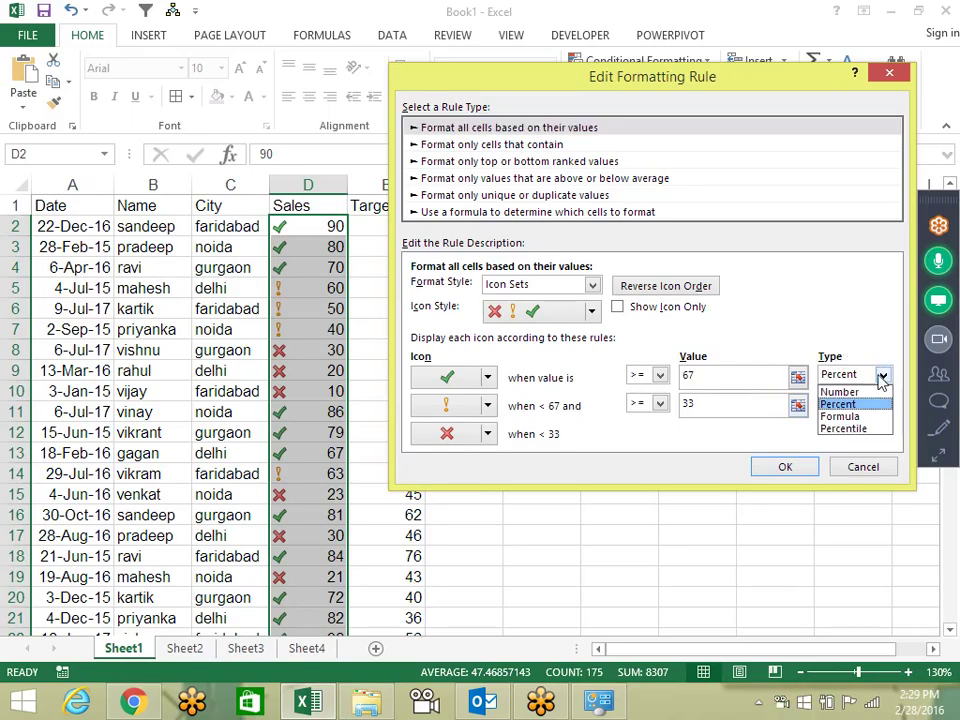
click(857, 392)
click(883, 403)
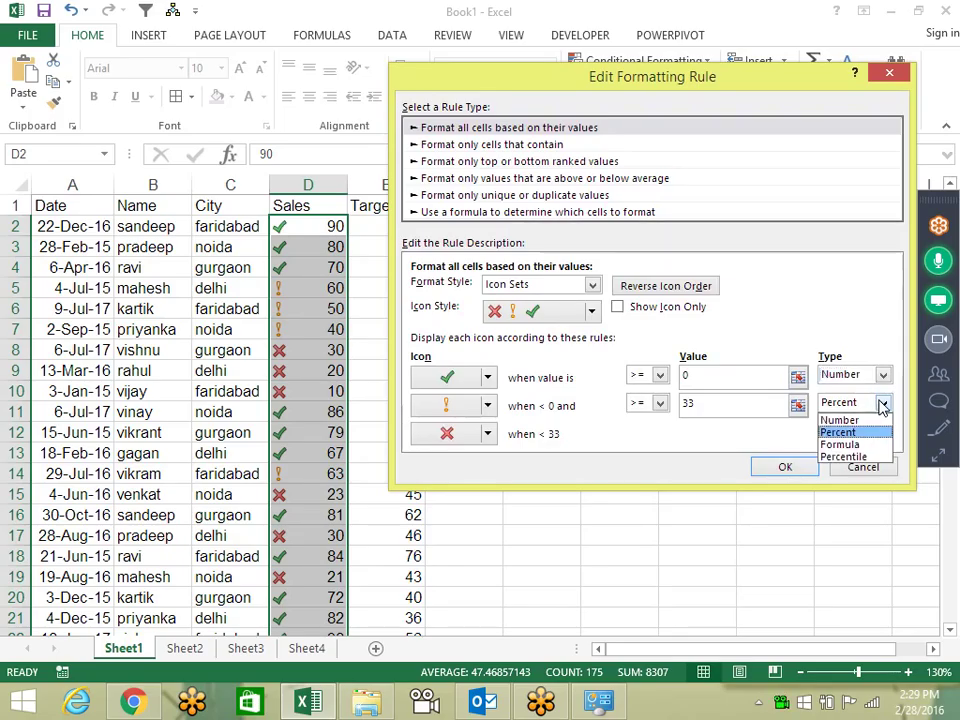
click(848, 421)
click(711, 375)
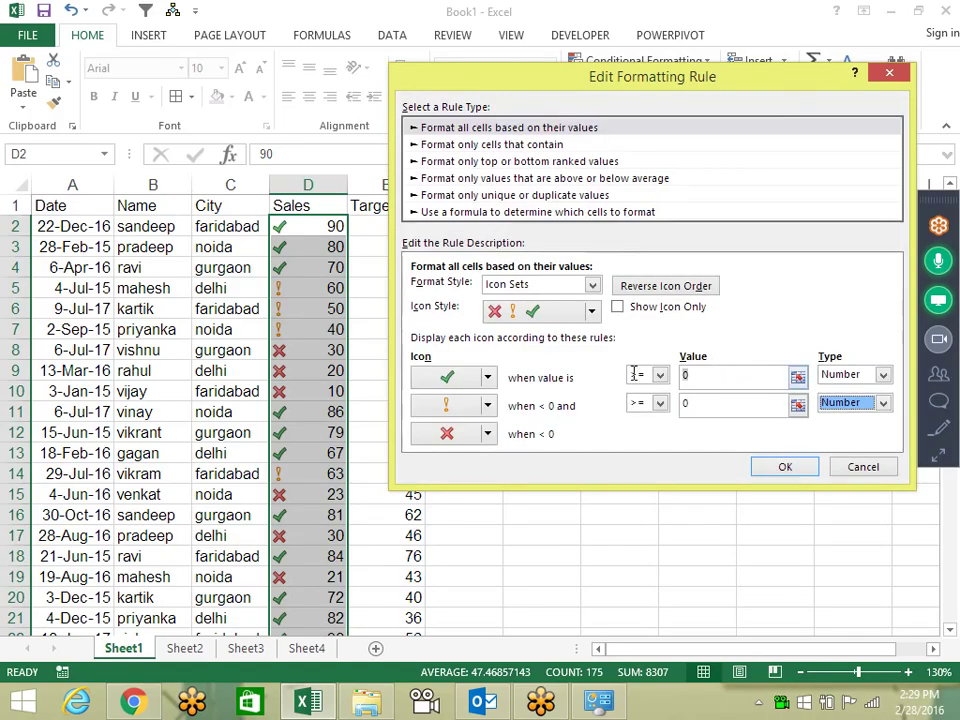
key(BackSpace)
text(70)
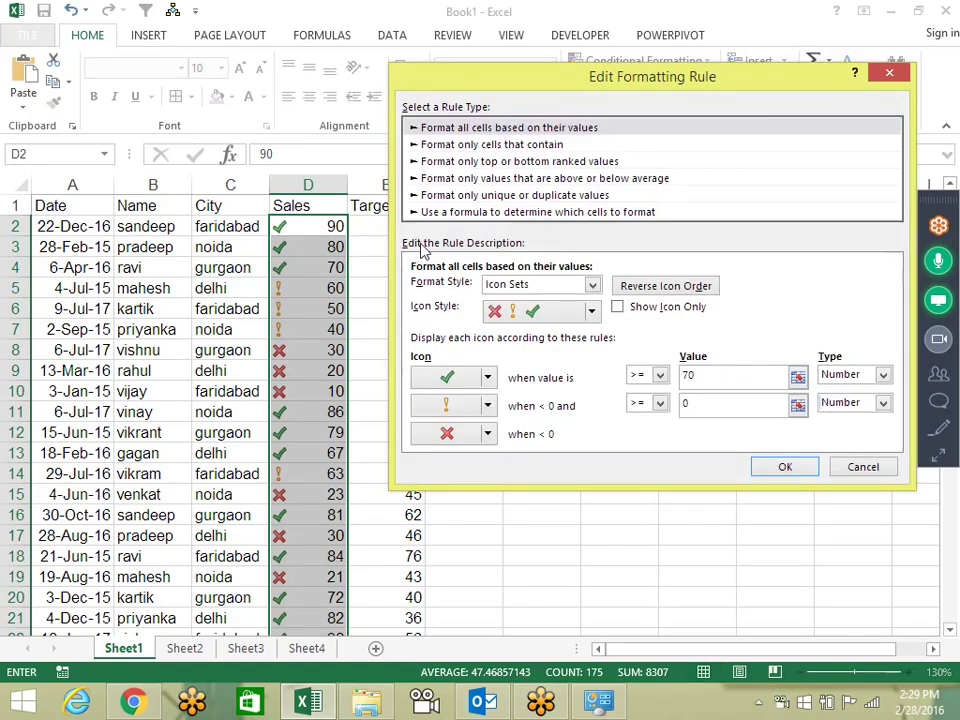
click(688, 402)
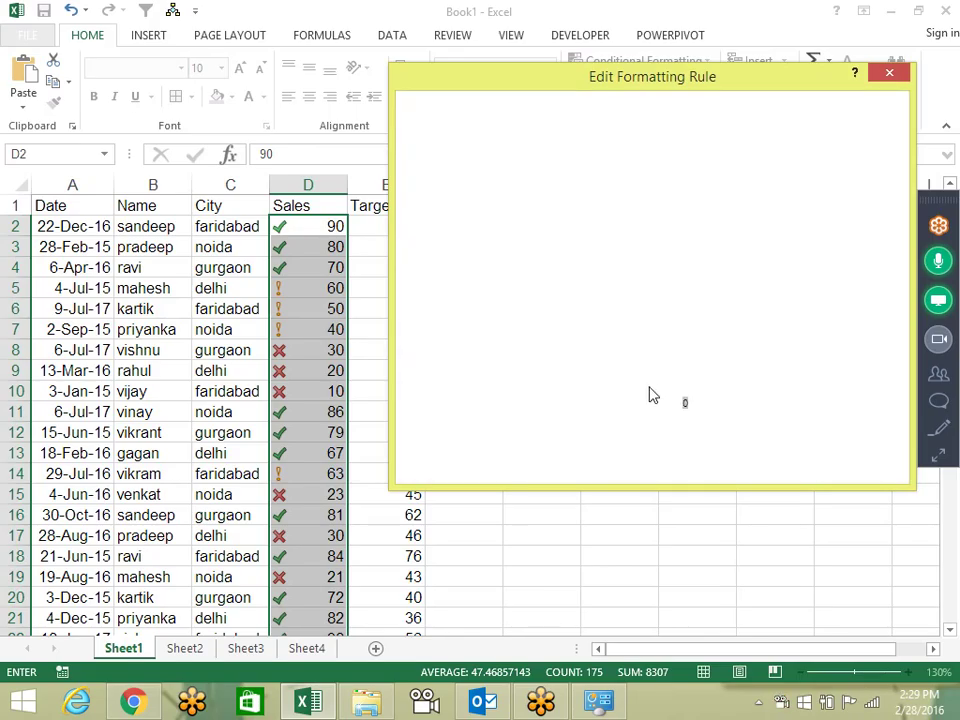
text(50)
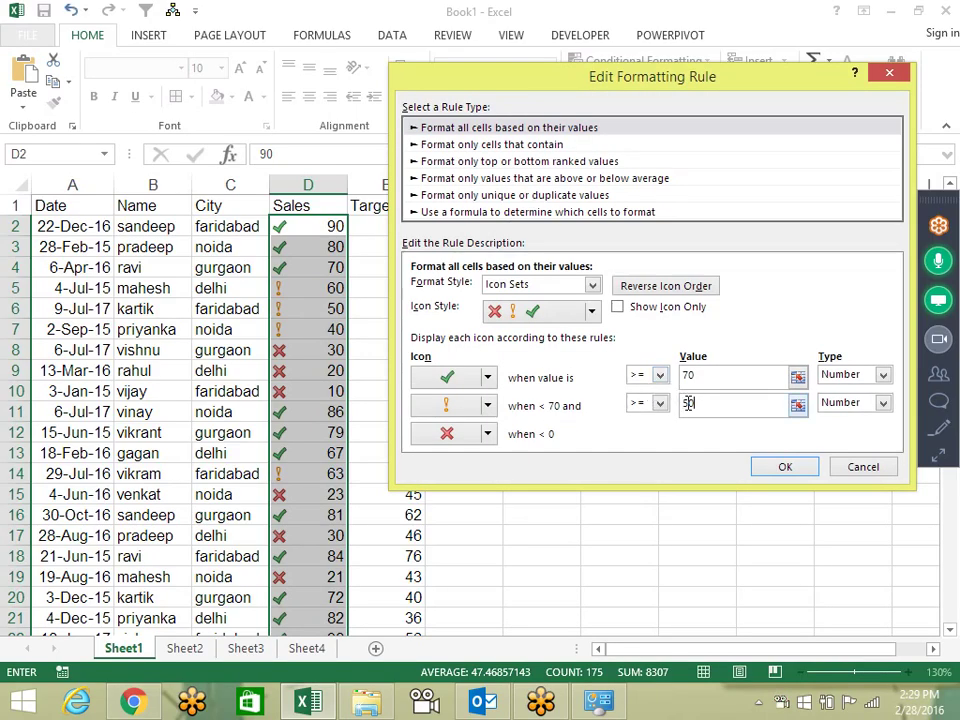
key(Tab)
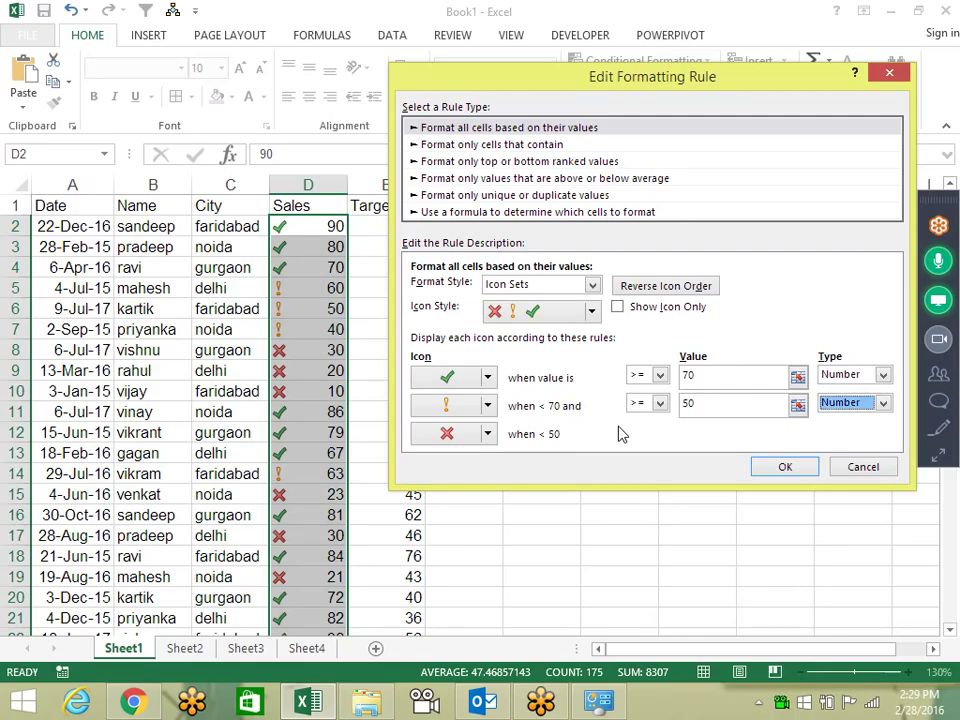
click(785, 467)
click(848, 408)
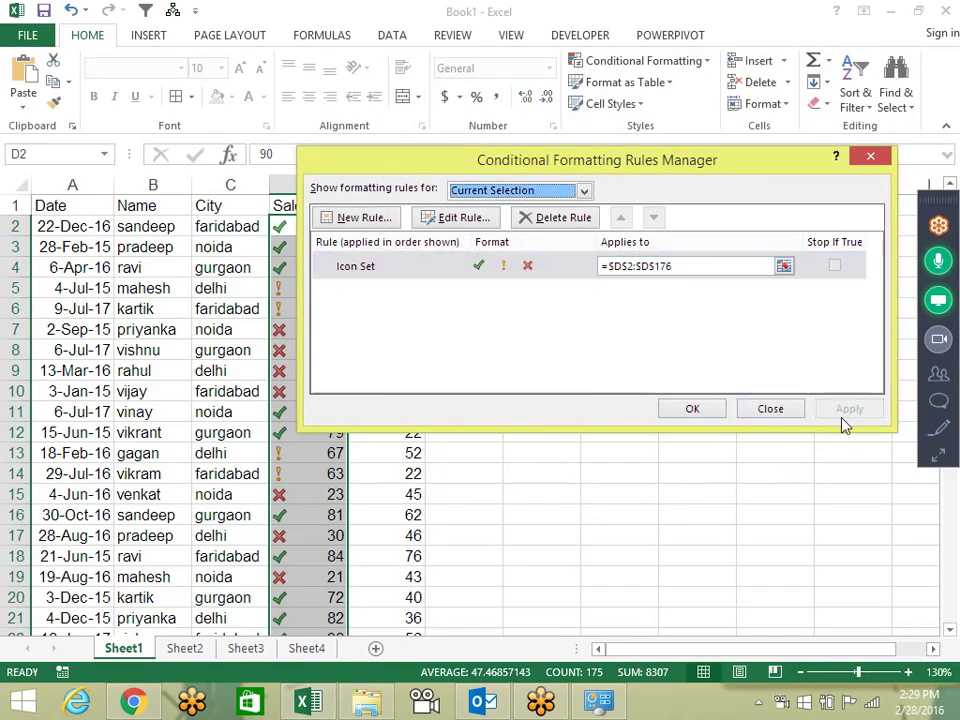
Close Rules Manager, clear rules from the entire sheet, and begin a new conditional formatting rule.
click(683, 412)
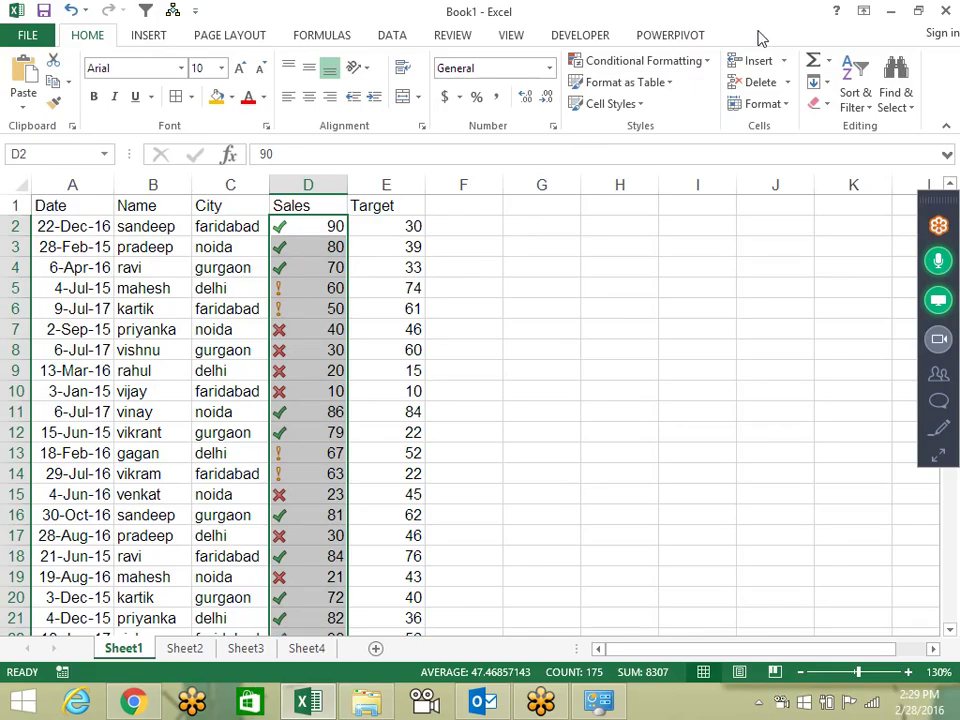
click(707, 61)
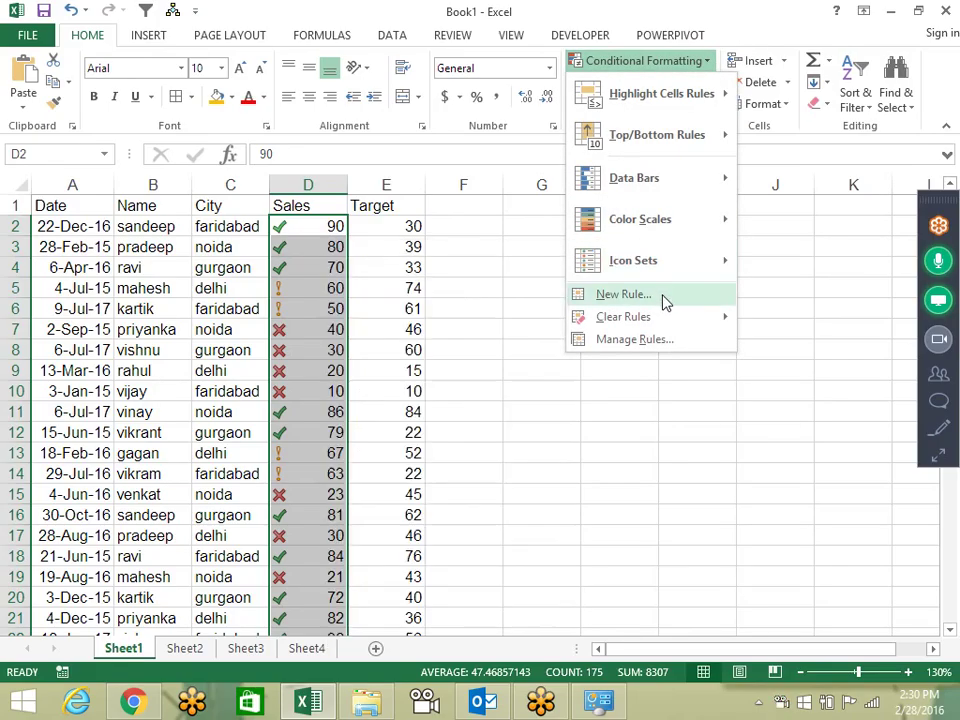
click(774, 341)
click(645, 61)
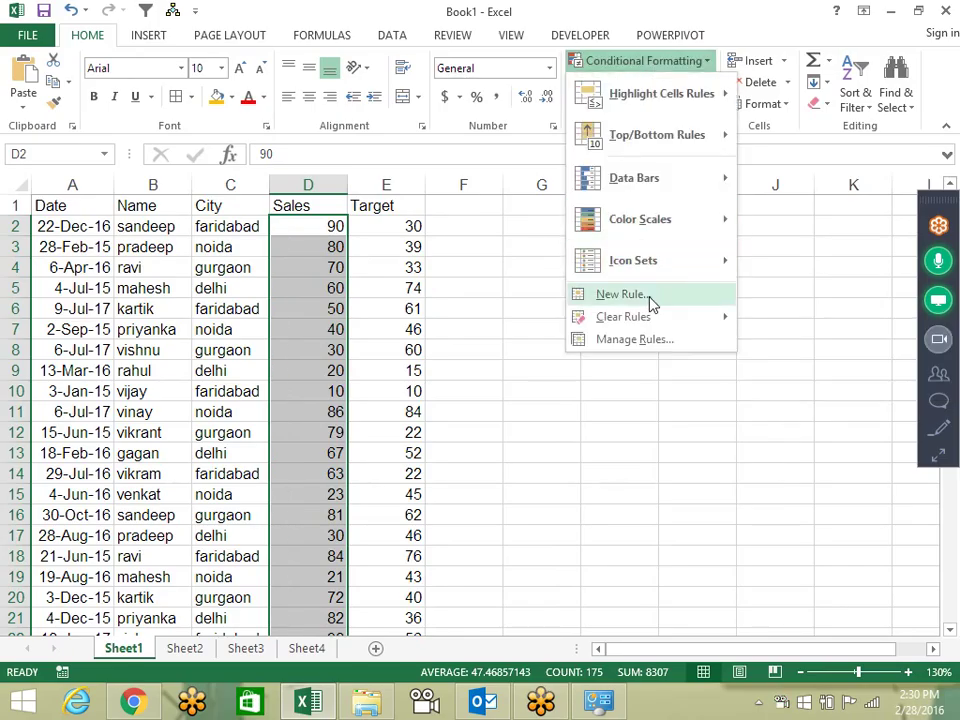
click(650, 298)
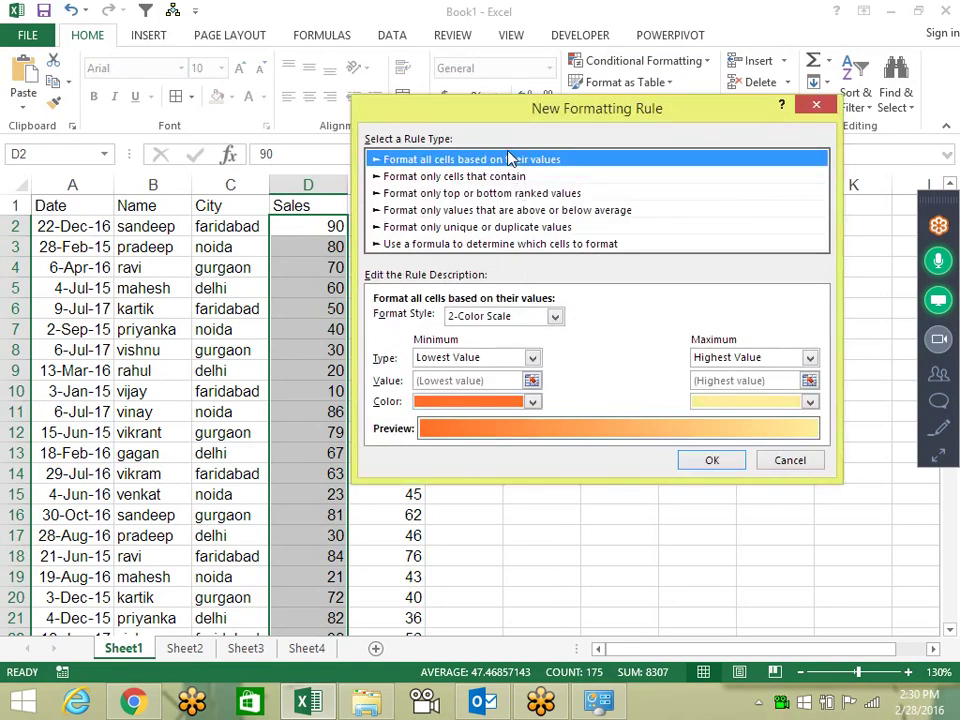
Set the new rule's Format Style to Data Bar with Show Bar Only ticked, and confirm.
drag(505, 108, 520, 10)
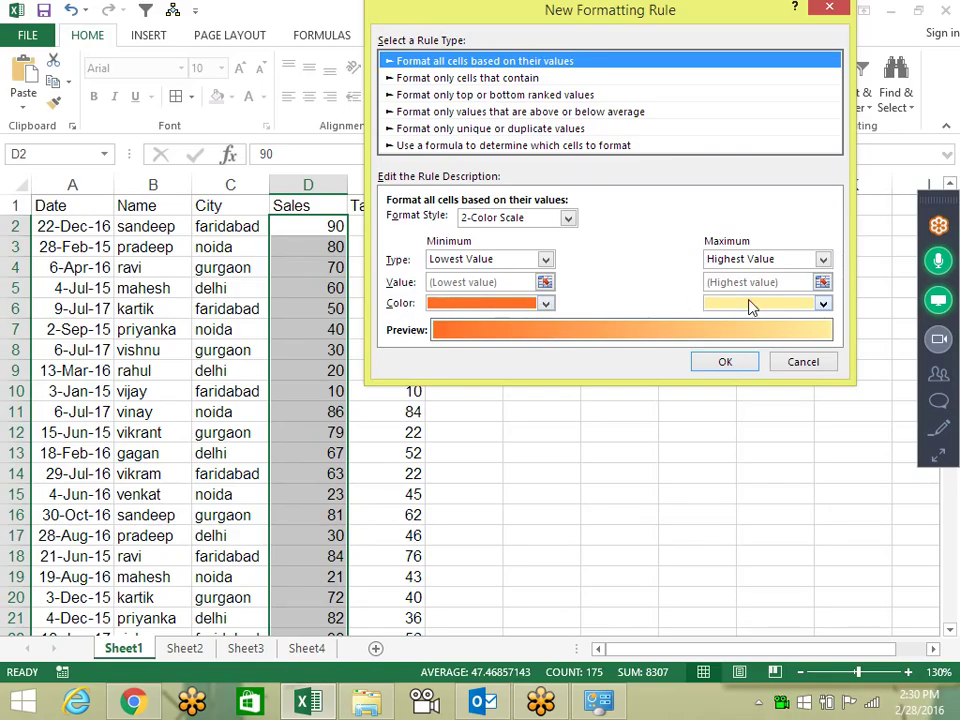
click(566, 218)
click(552, 248)
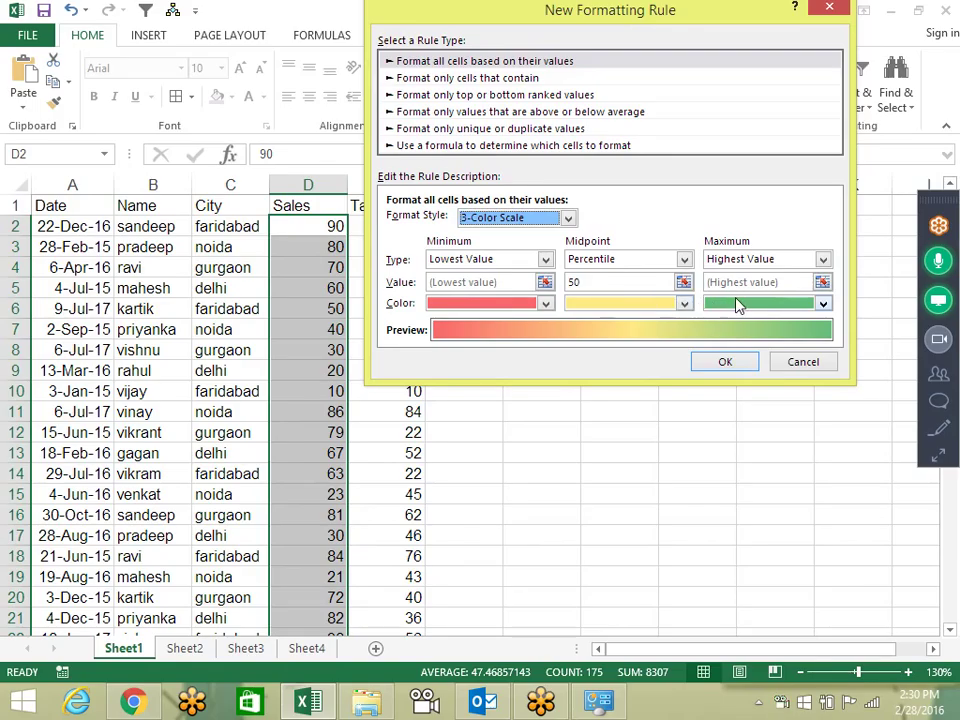
click(567, 218)
click(550, 260)
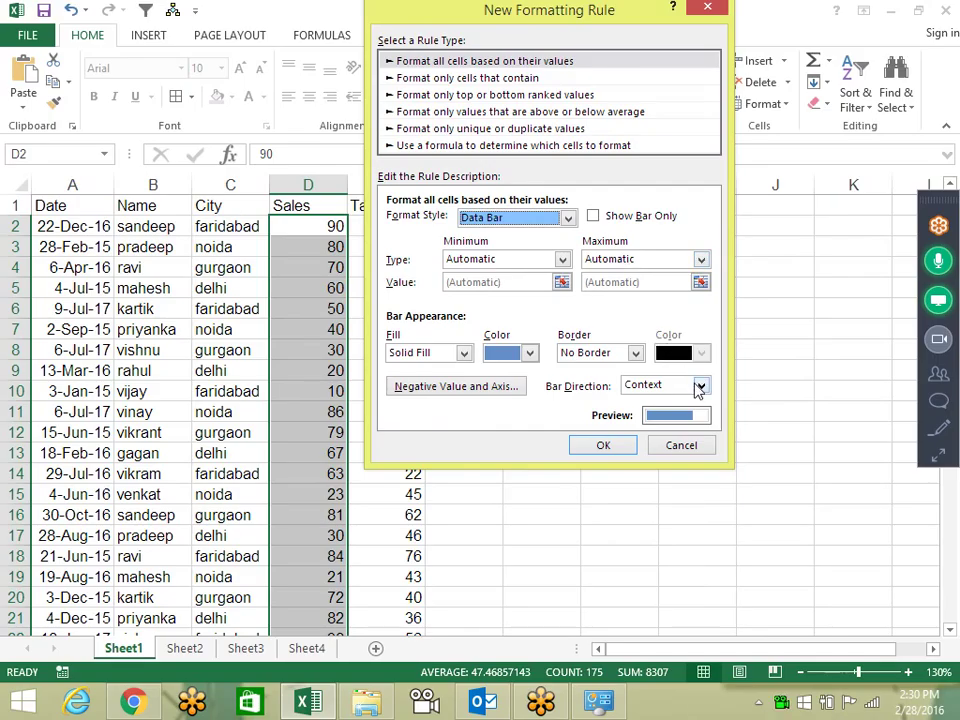
click(617, 219)
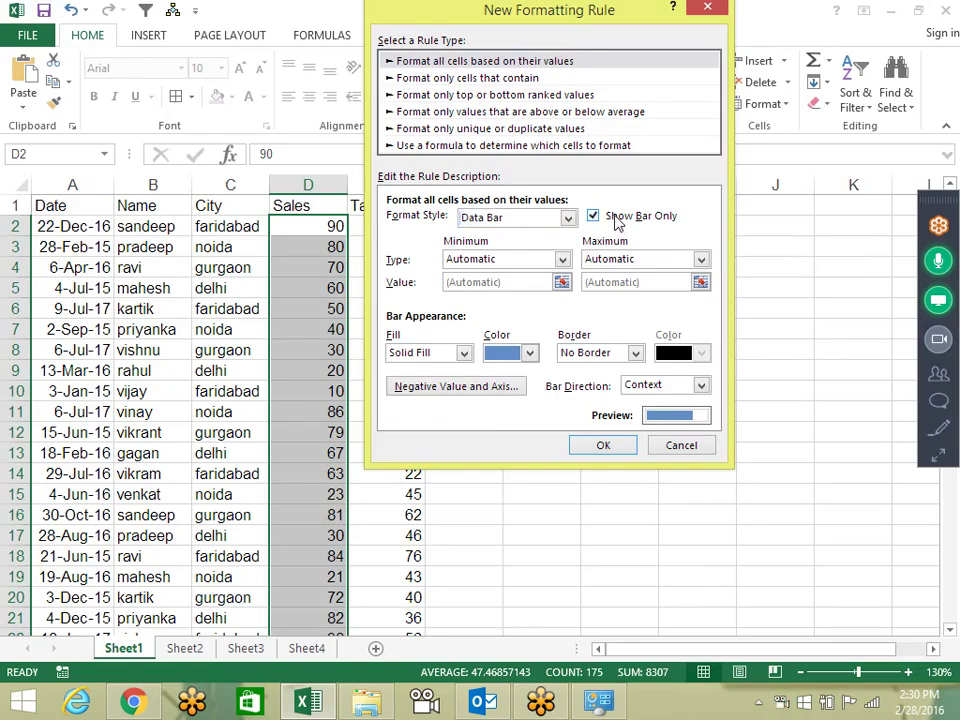
click(604, 445)
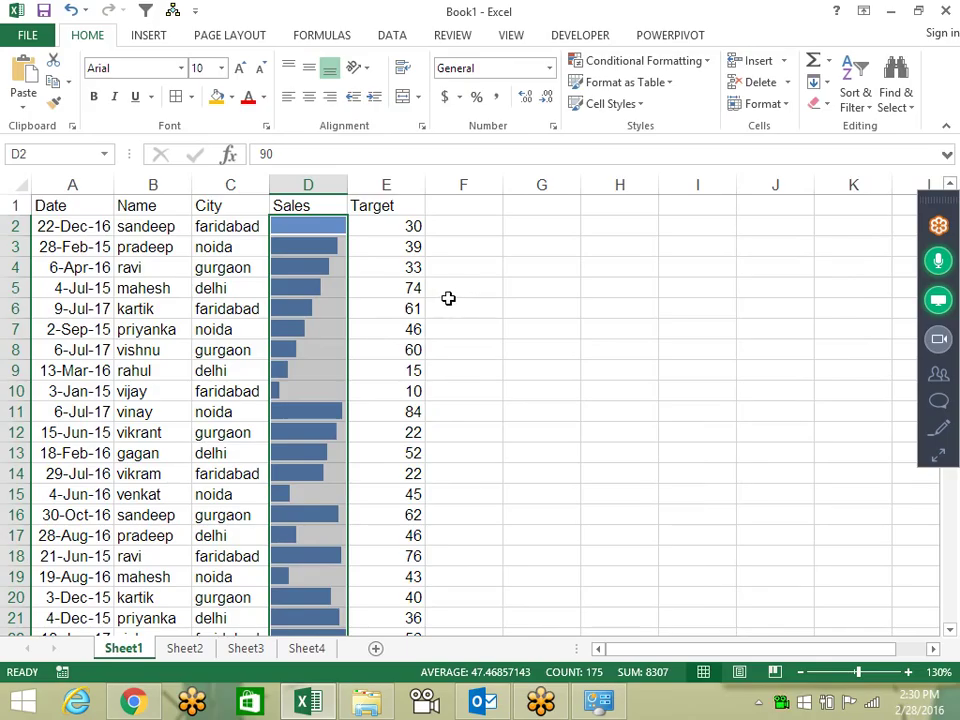
Undo the Sales data bars and start another new rule, trying the Data Bar style.
key(ctrl+z)
click(651, 66)
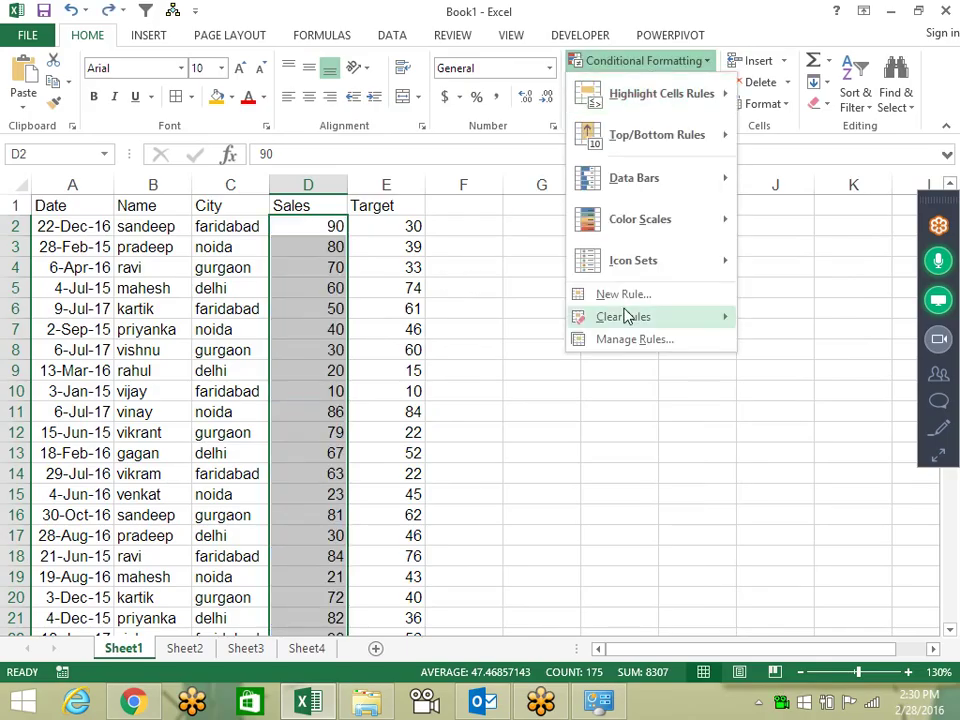
click(624, 296)
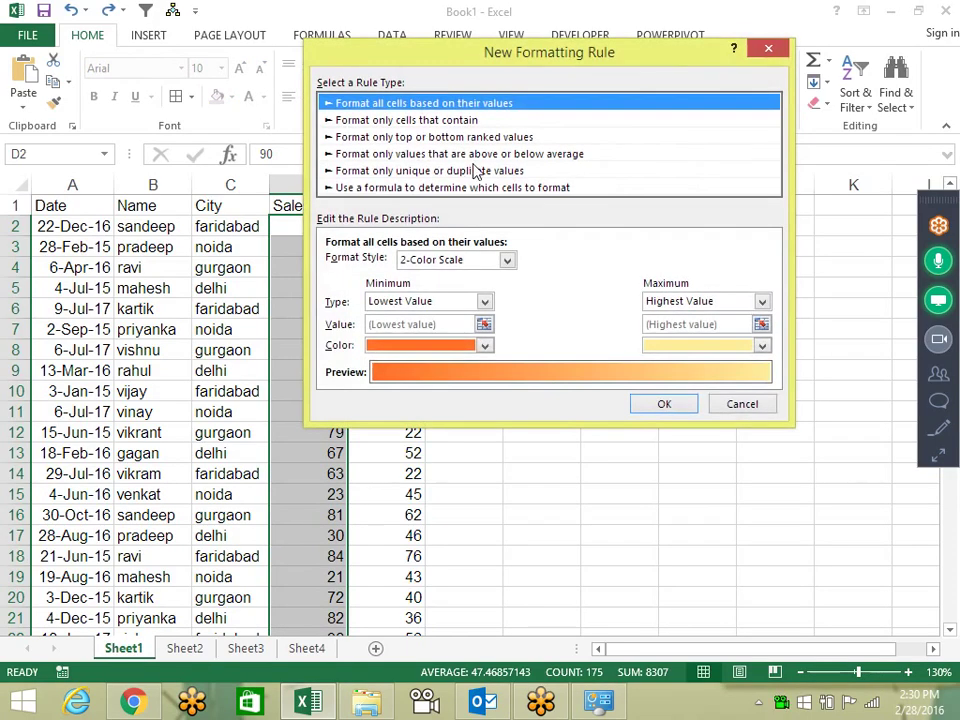
click(507, 260)
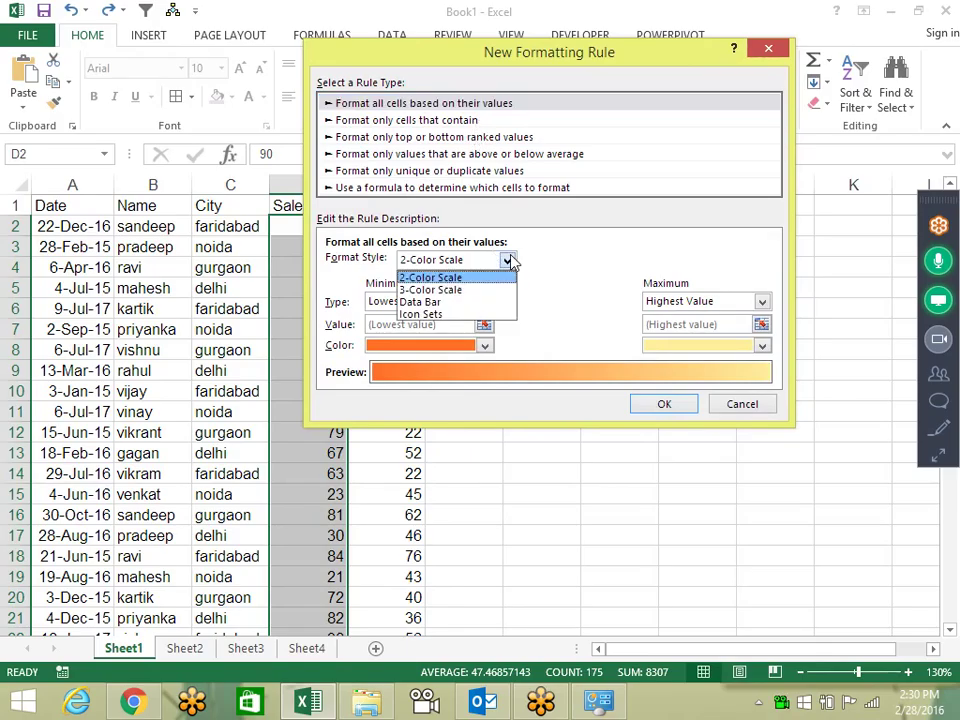
click(488, 302)
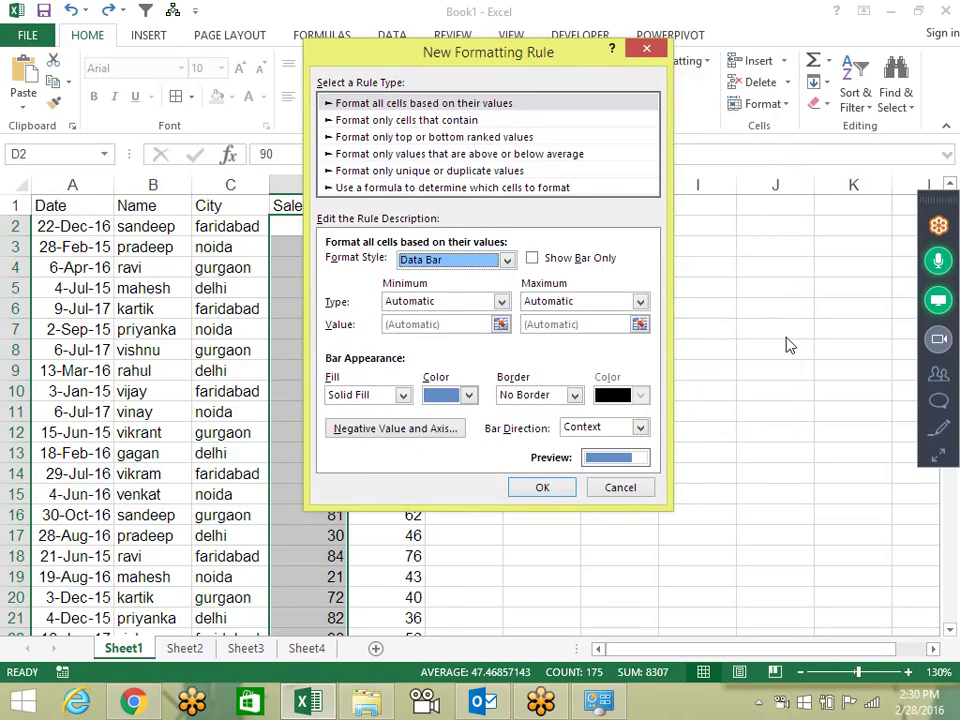
click(639, 427)
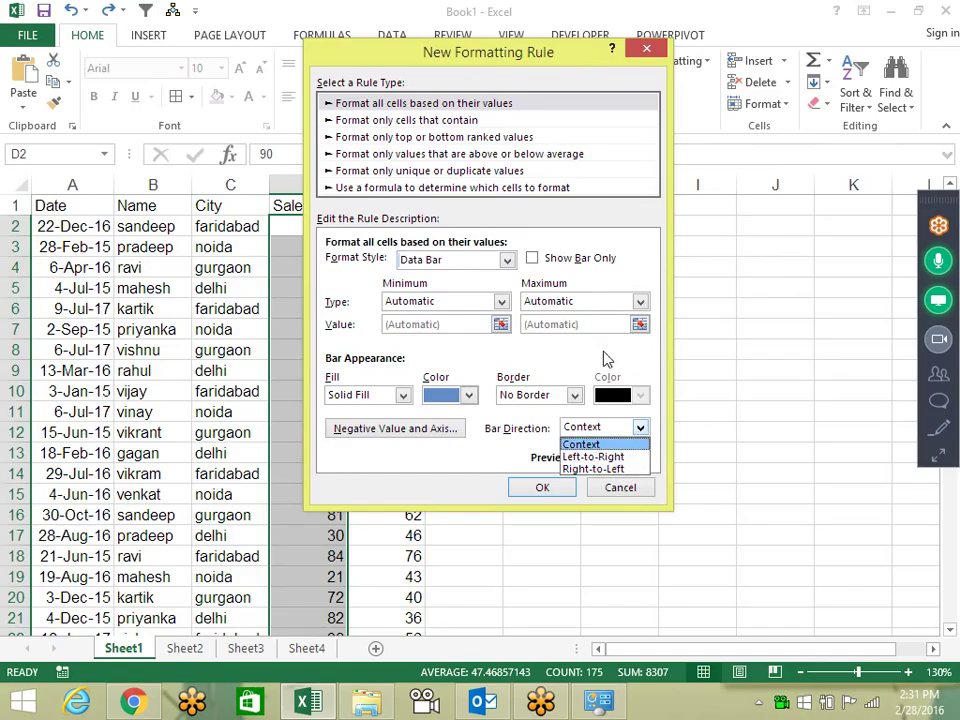
click(508, 260)
Switch the rule to Icon Sets using the five grey arrows, keeping numbers and arrow order unchanged.
click(508, 260)
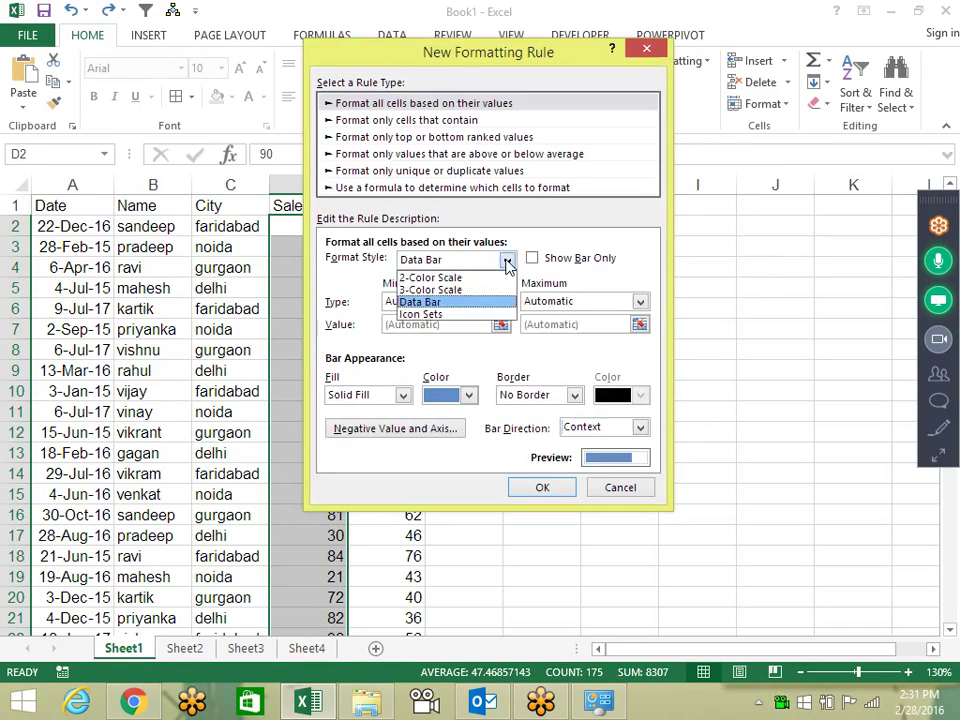
click(477, 316)
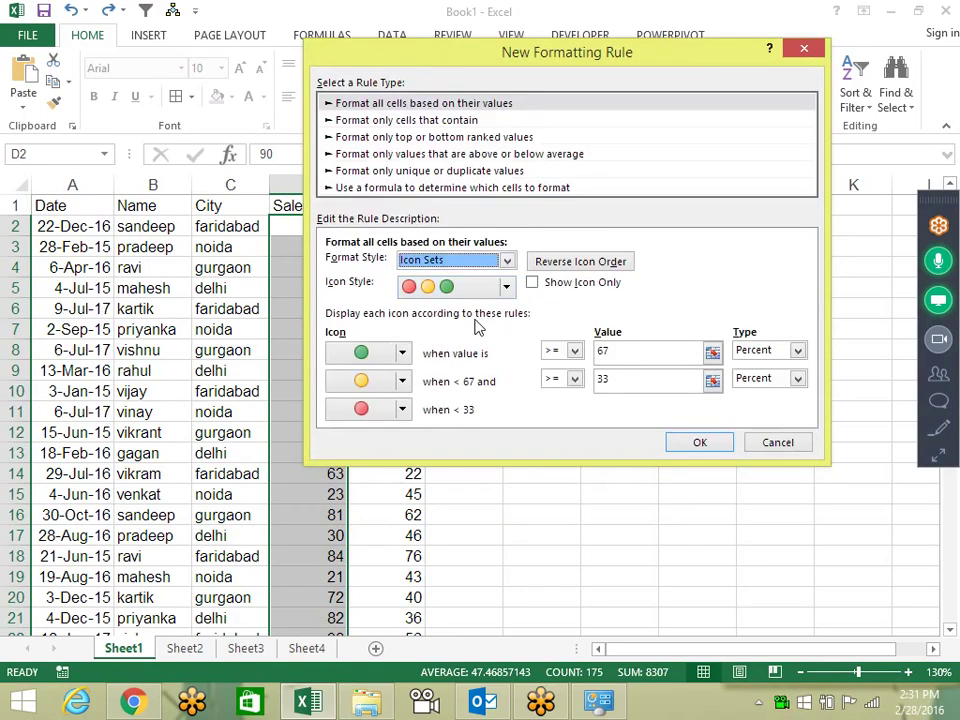
click(403, 354)
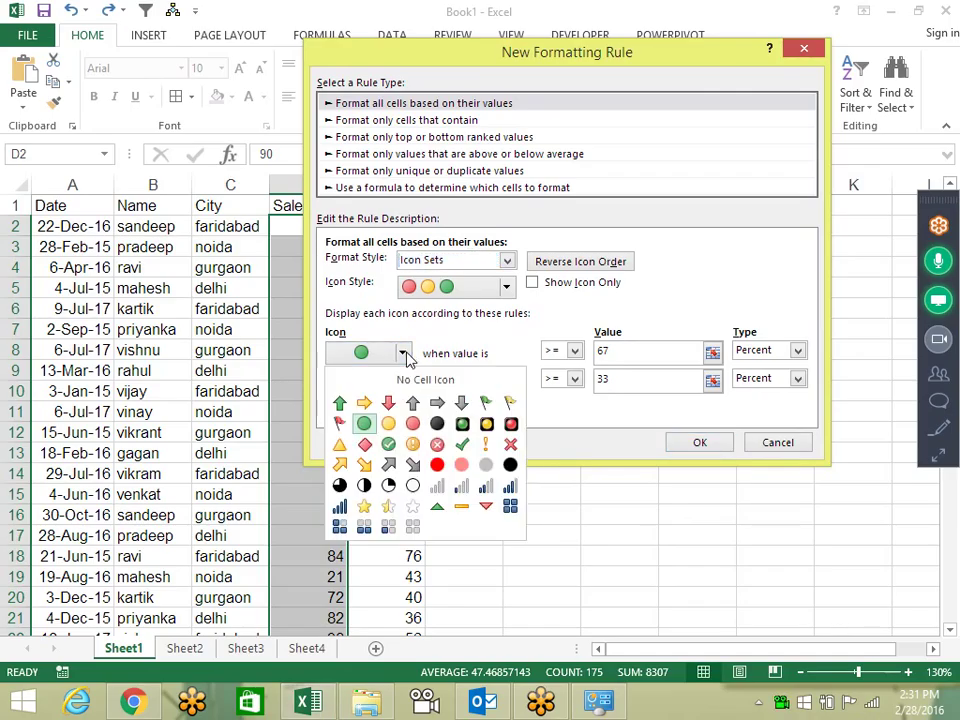
click(521, 337)
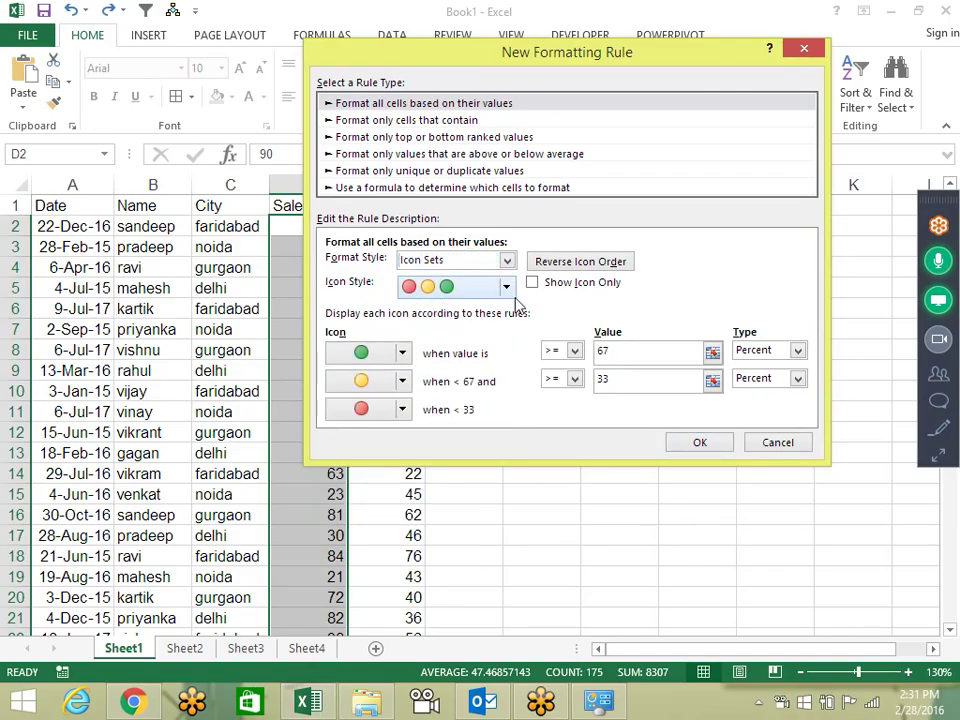
click(514, 296)
drag(510, 354, 510, 424)
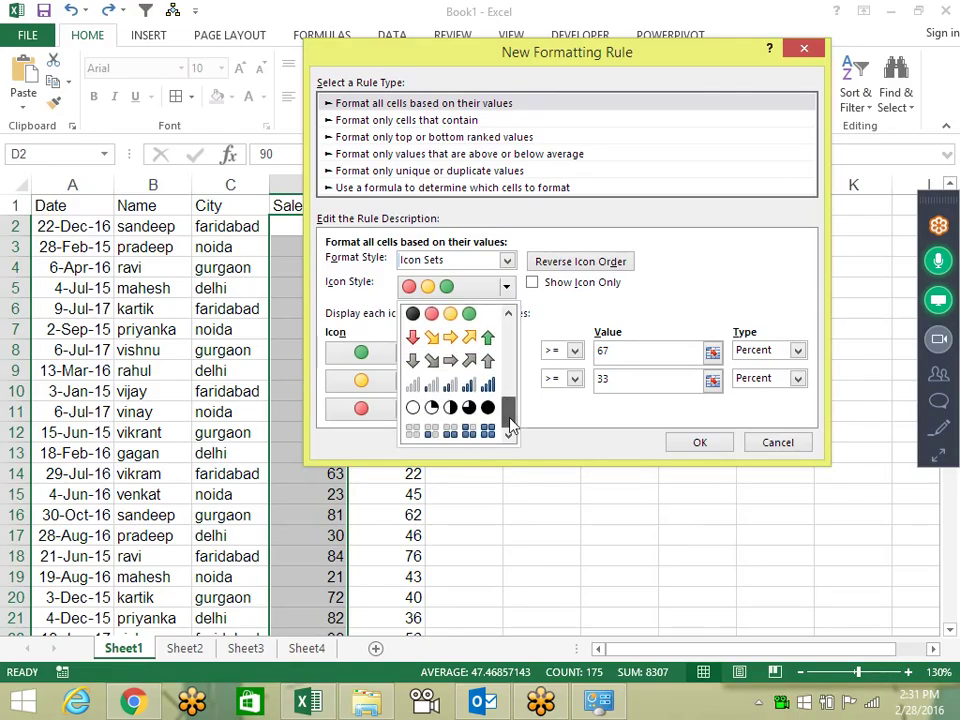
click(488, 360)
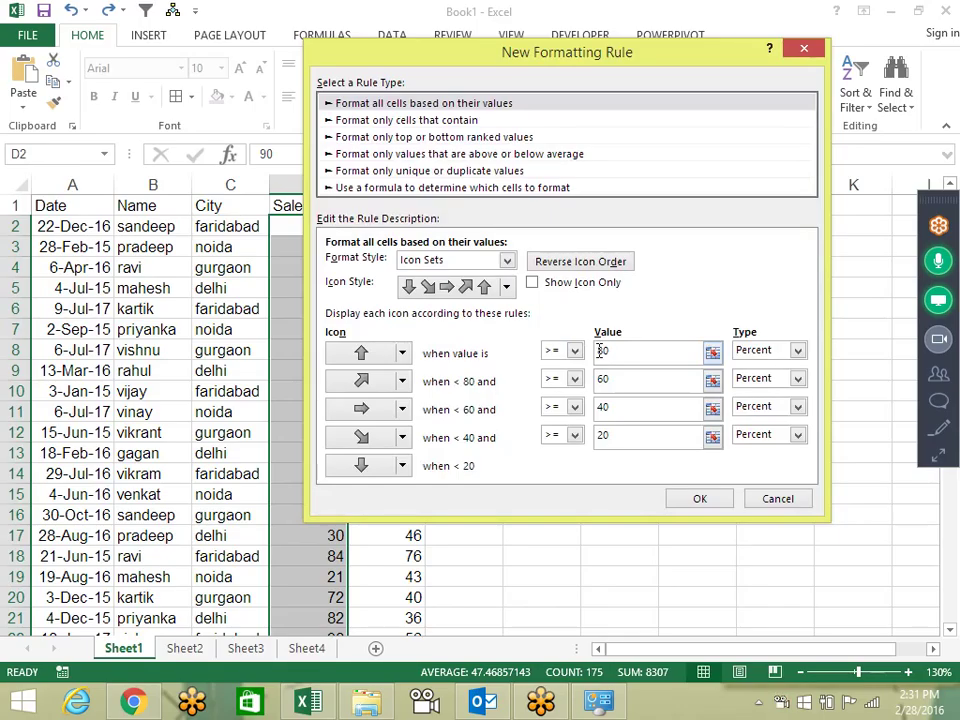
click(556, 284)
click(557, 284)
click(577, 263)
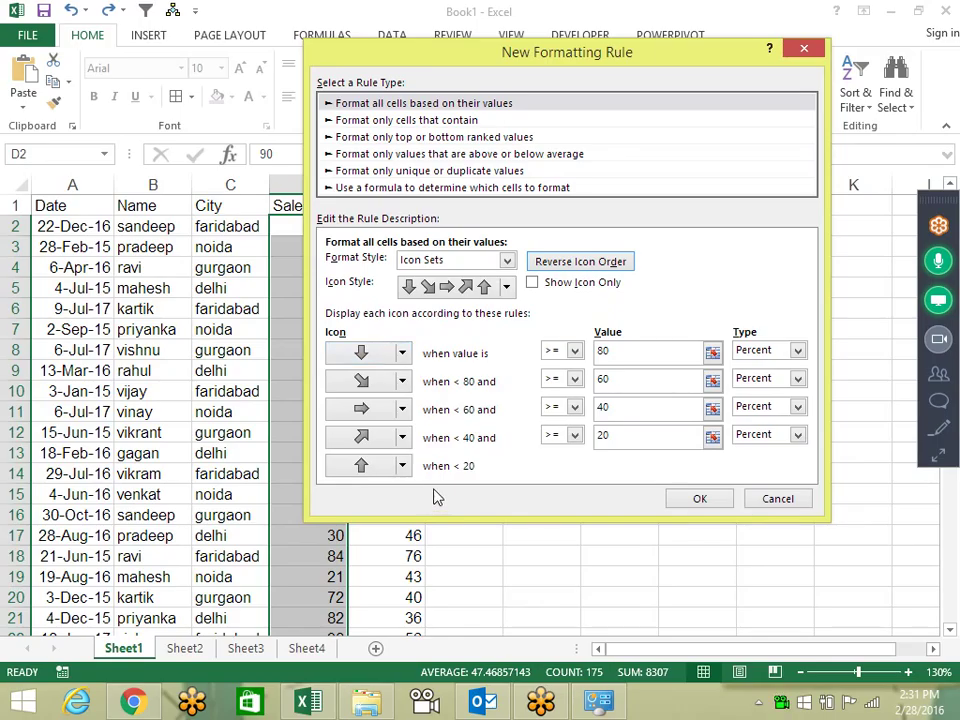
click(562, 268)
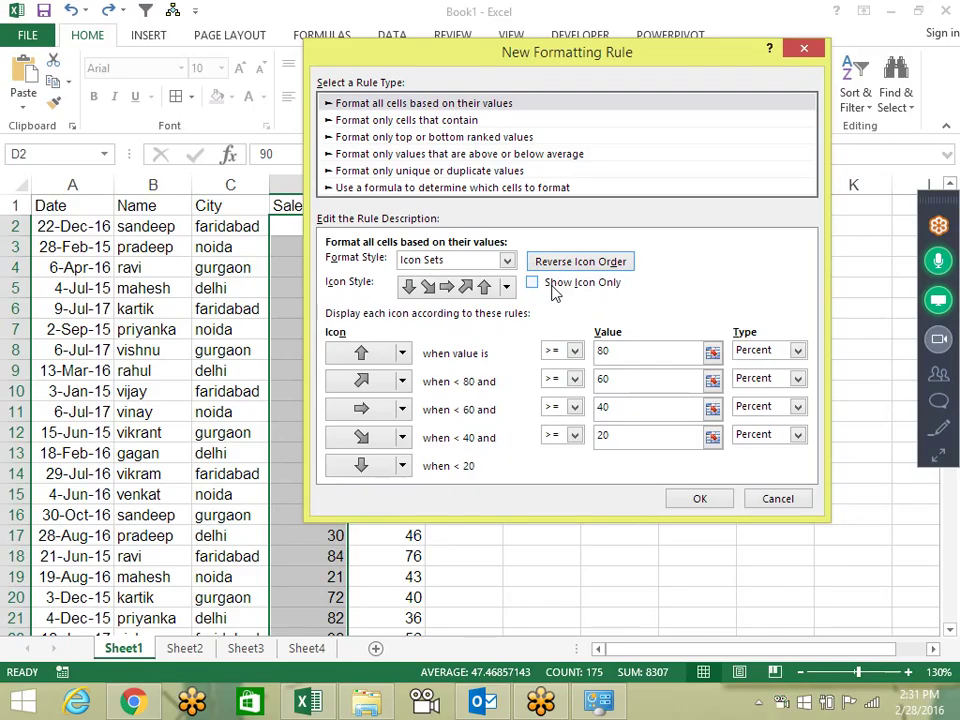
Set the rule to format only cells that contain, browsing Cell Value operators and Specific Text options.
click(488, 121)
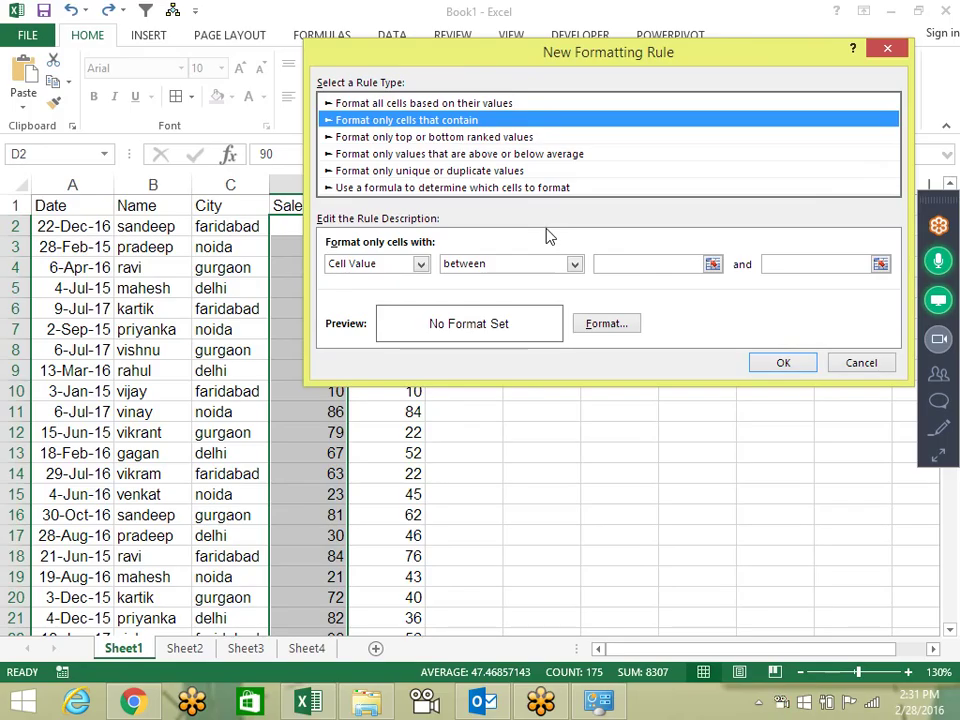
click(421, 264)
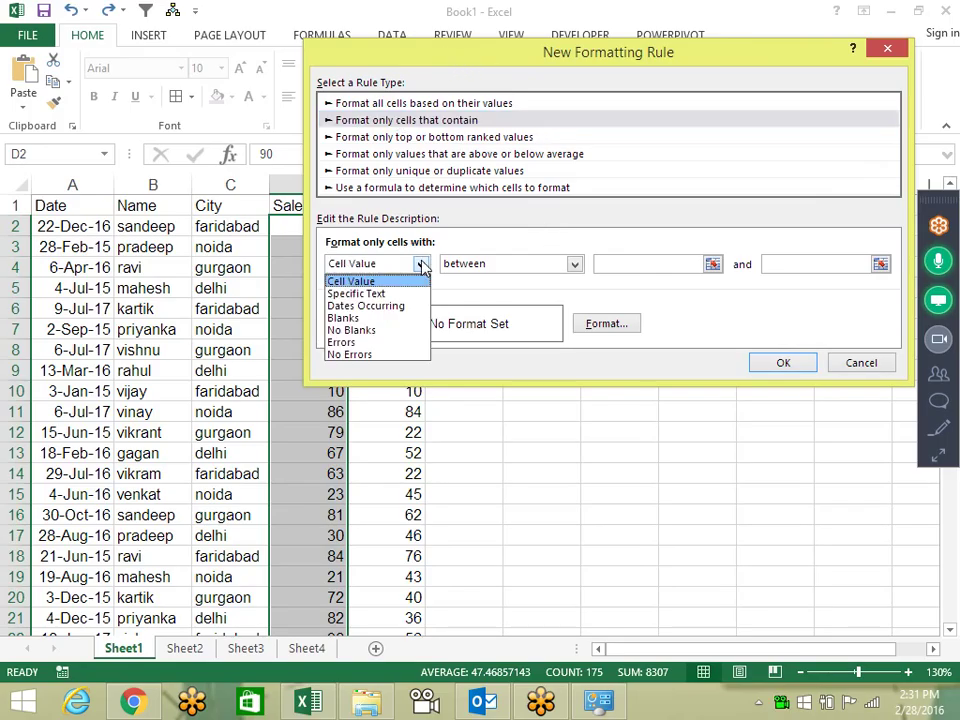
click(421, 264)
click(573, 264)
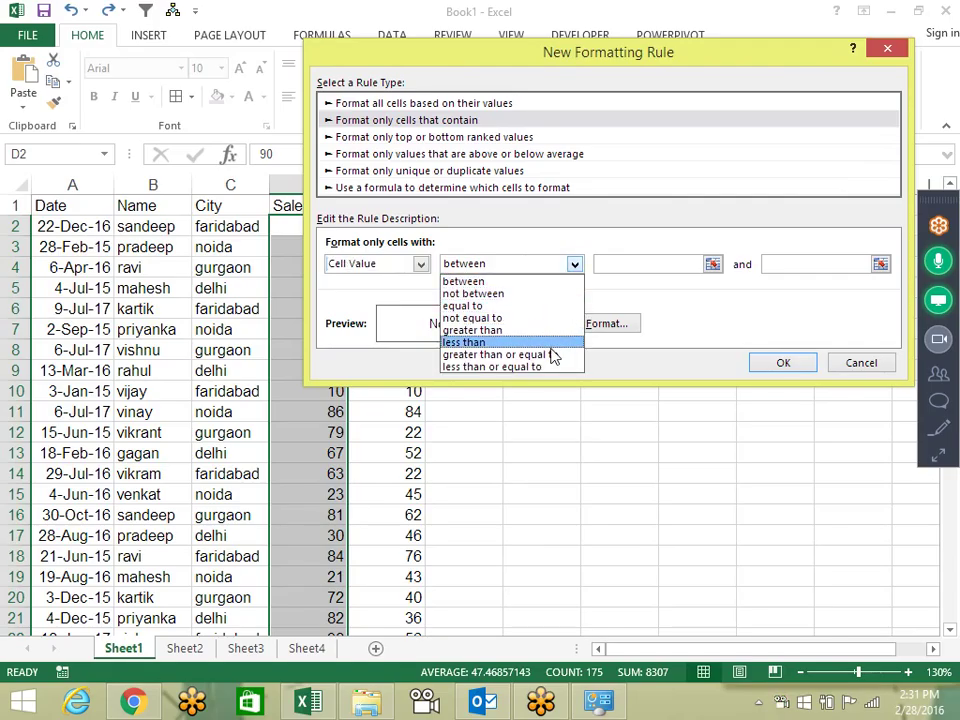
click(443, 281)
click(420, 264)
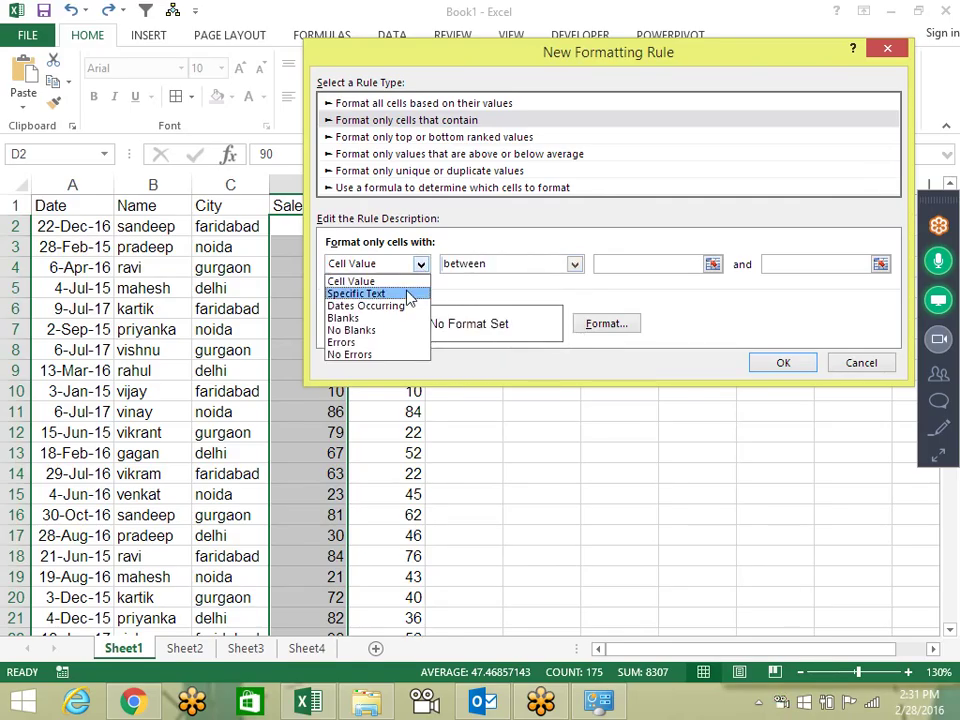
click(408, 294)
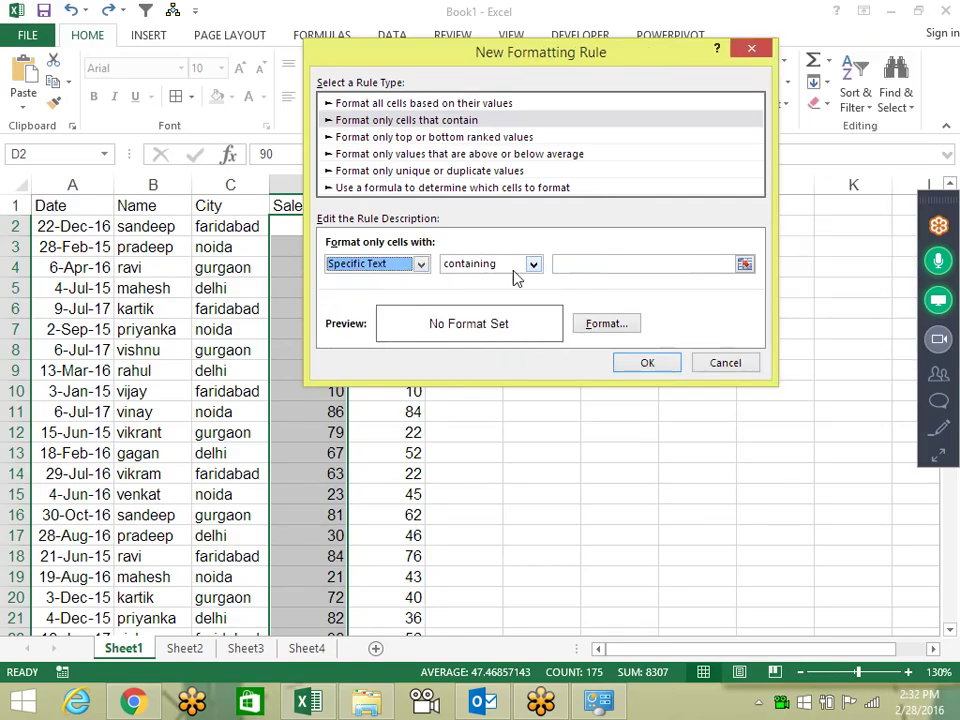
click(534, 265)
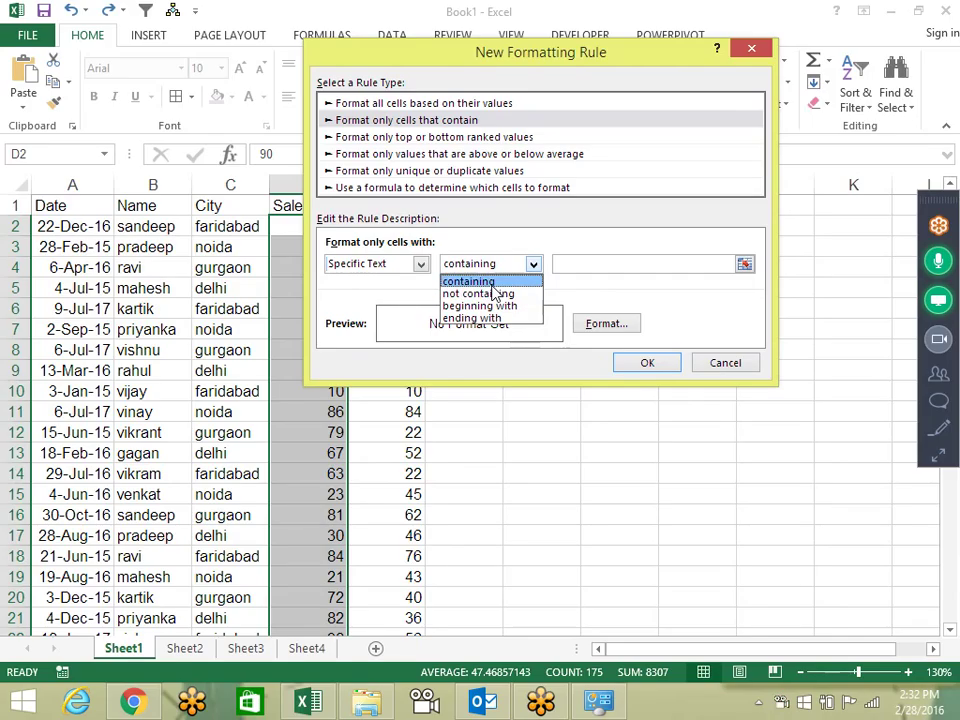
Try Dates Occurring (Yesterday), Blanks, No Blanks and Errors conditions, then cancel the rule.
click(421, 265)
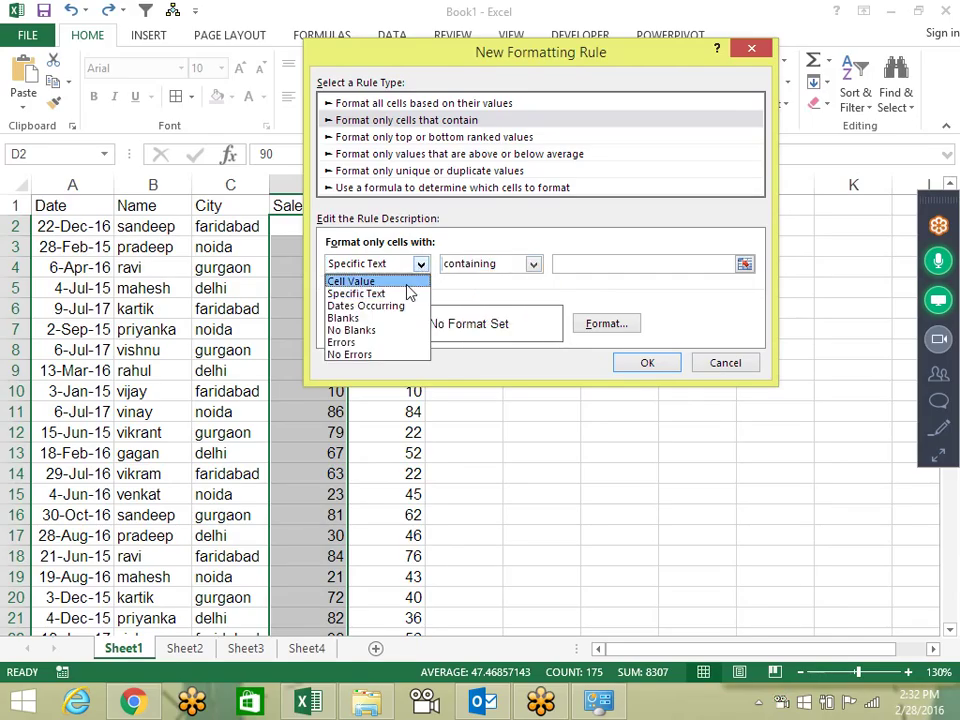
click(395, 305)
click(540, 264)
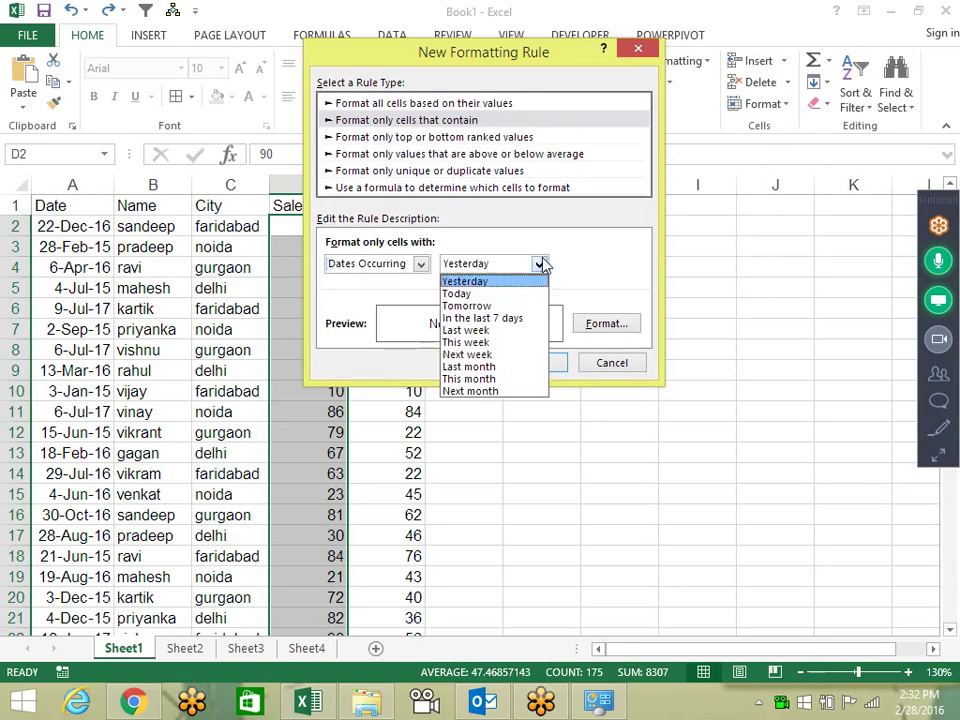
click(581, 283)
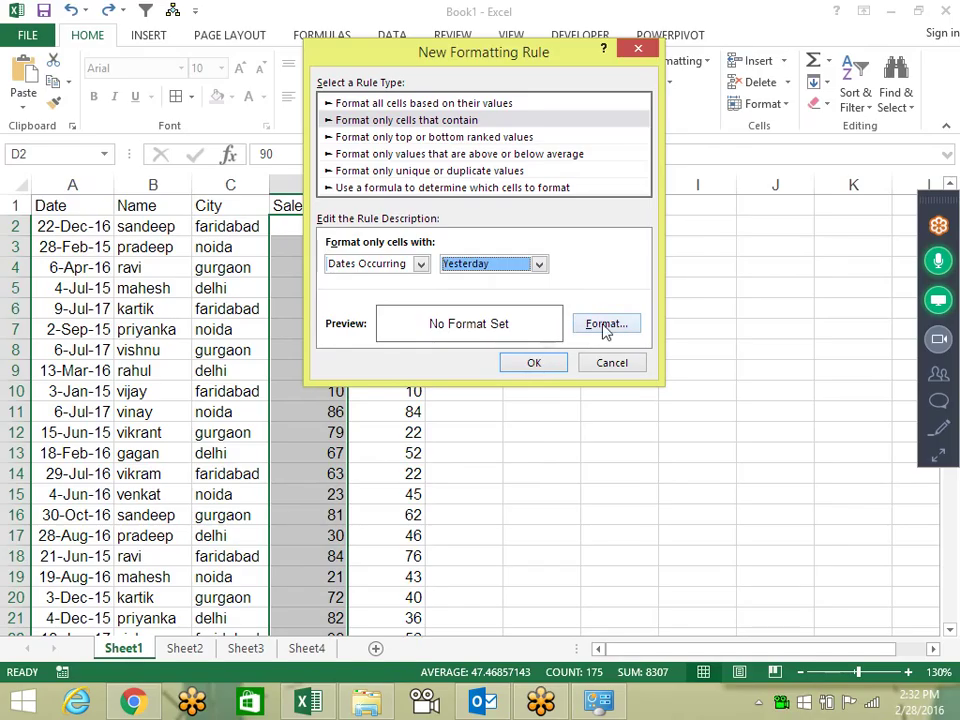
click(421, 264)
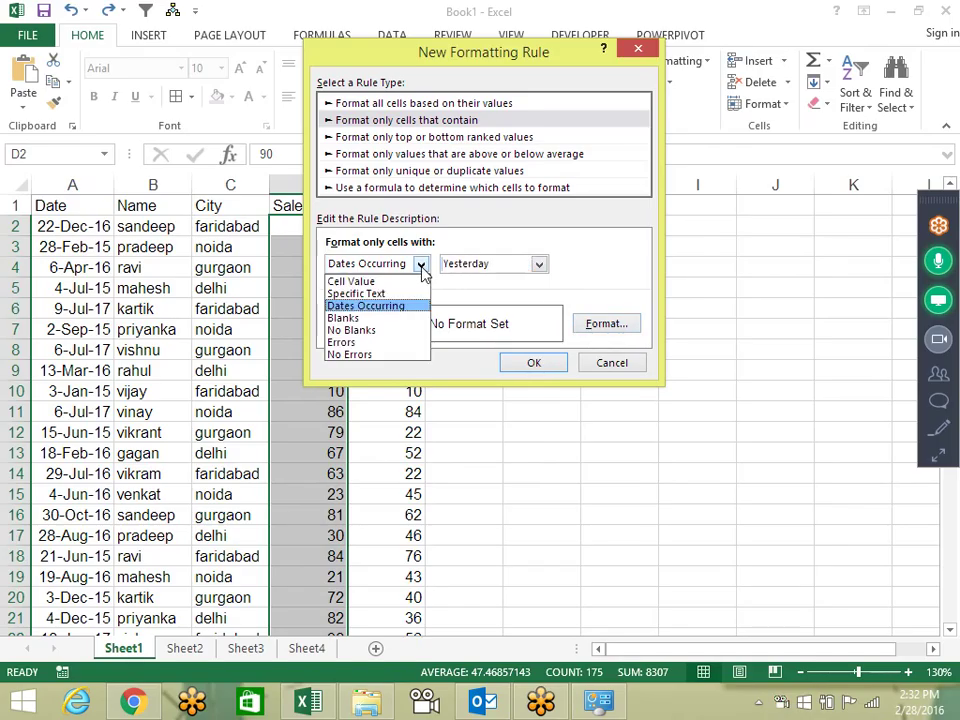
click(399, 322)
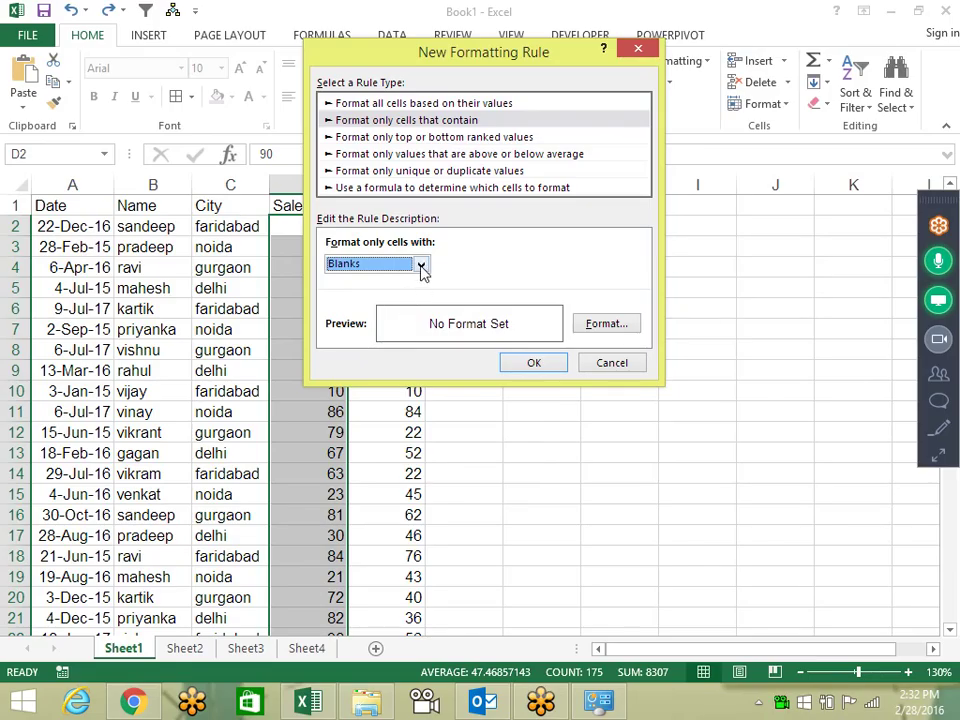
click(421, 265)
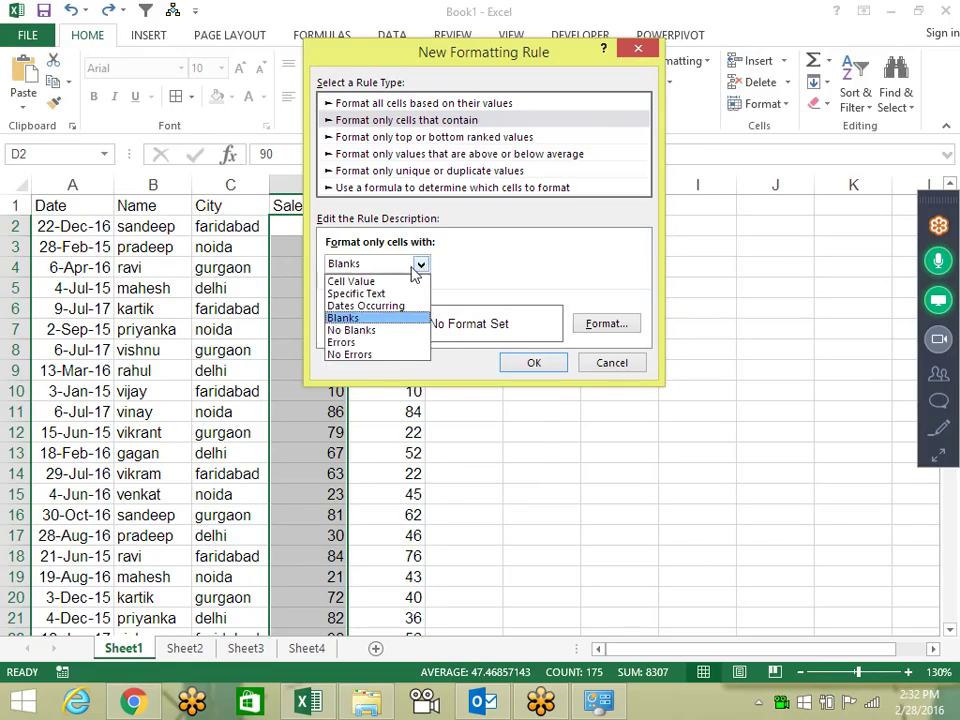
click(397, 331)
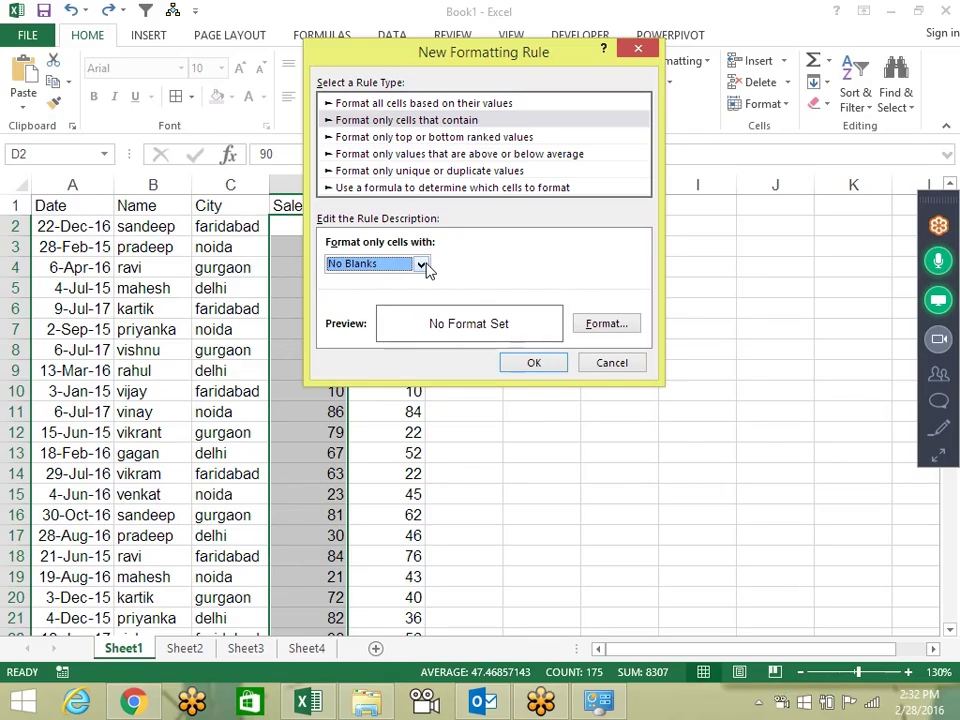
click(421, 265)
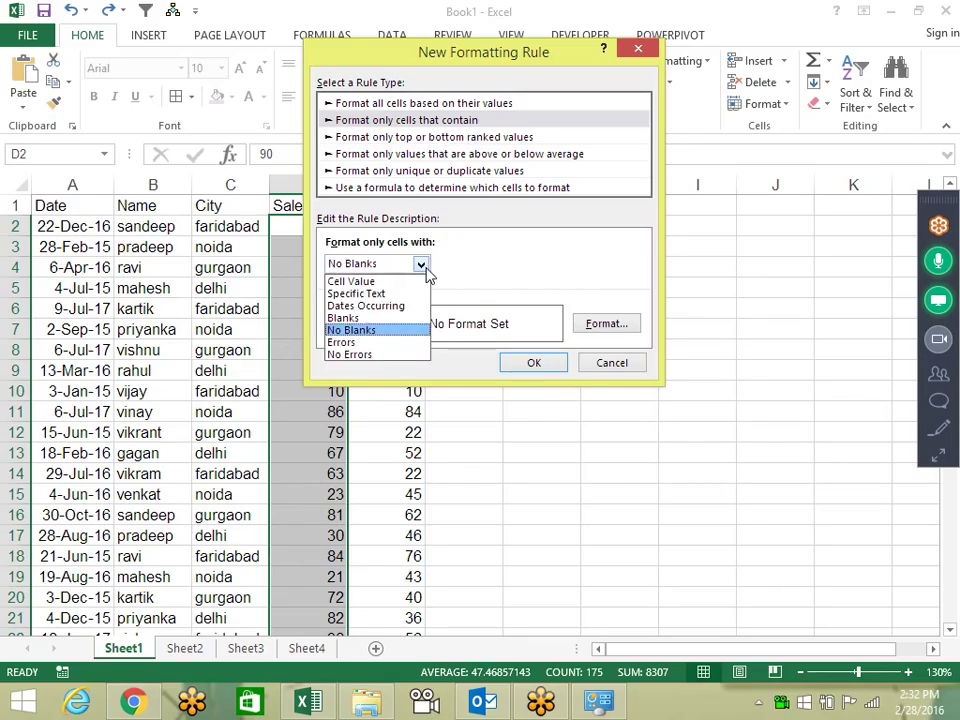
click(393, 343)
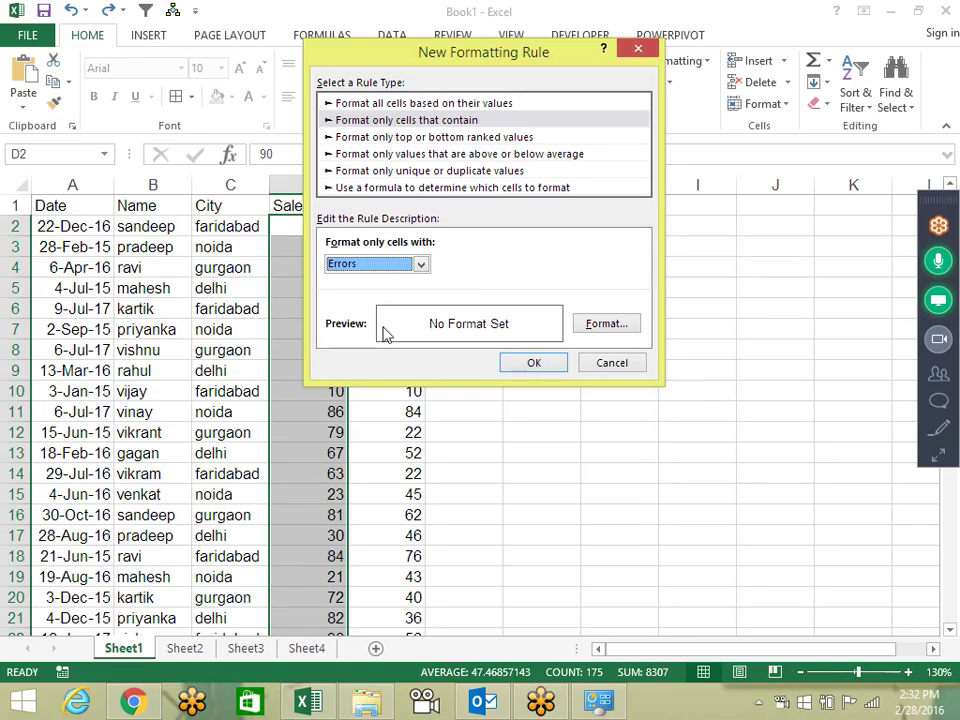
click(630, 364)
Enter =12/0, =NA() and =sdfd in G4:G6 to produce error values, then clear G4:G6.
click(532, 263)
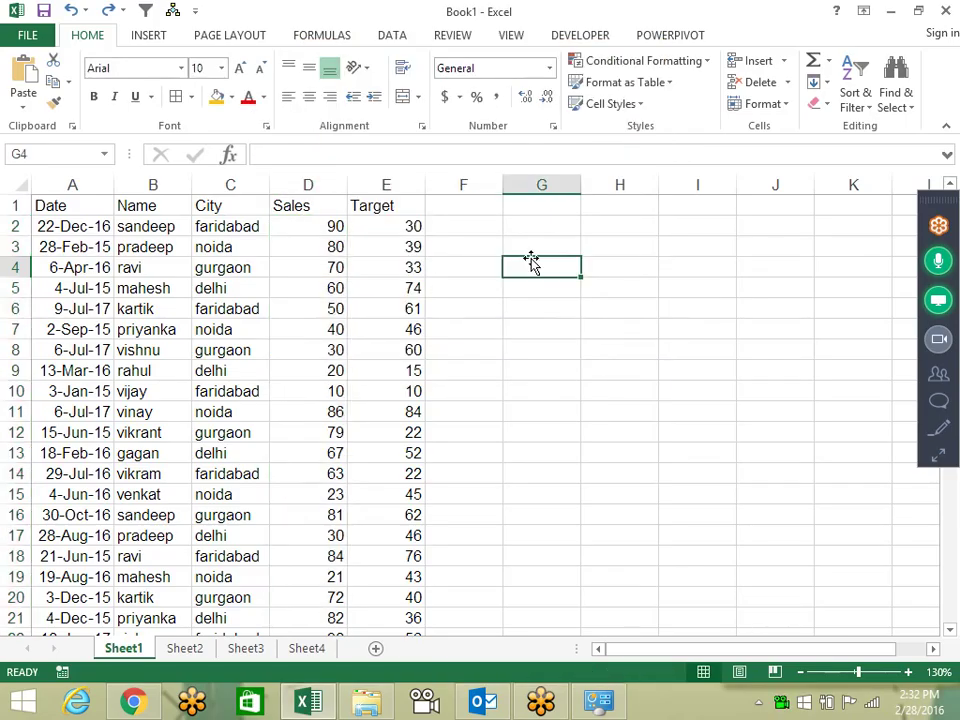
text(=12/0)
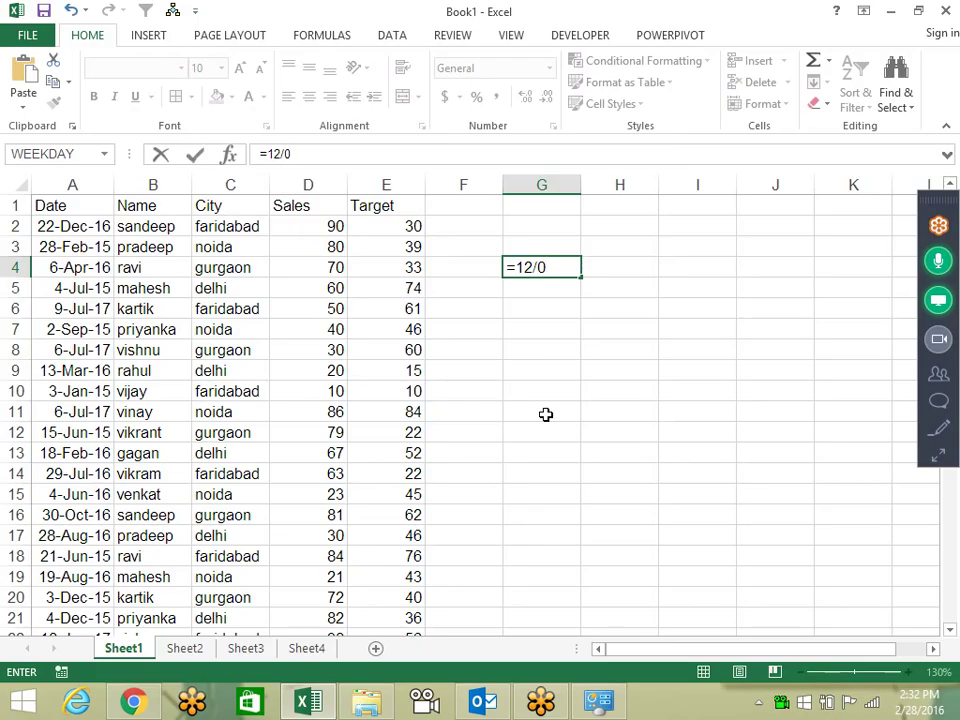
key(Return)
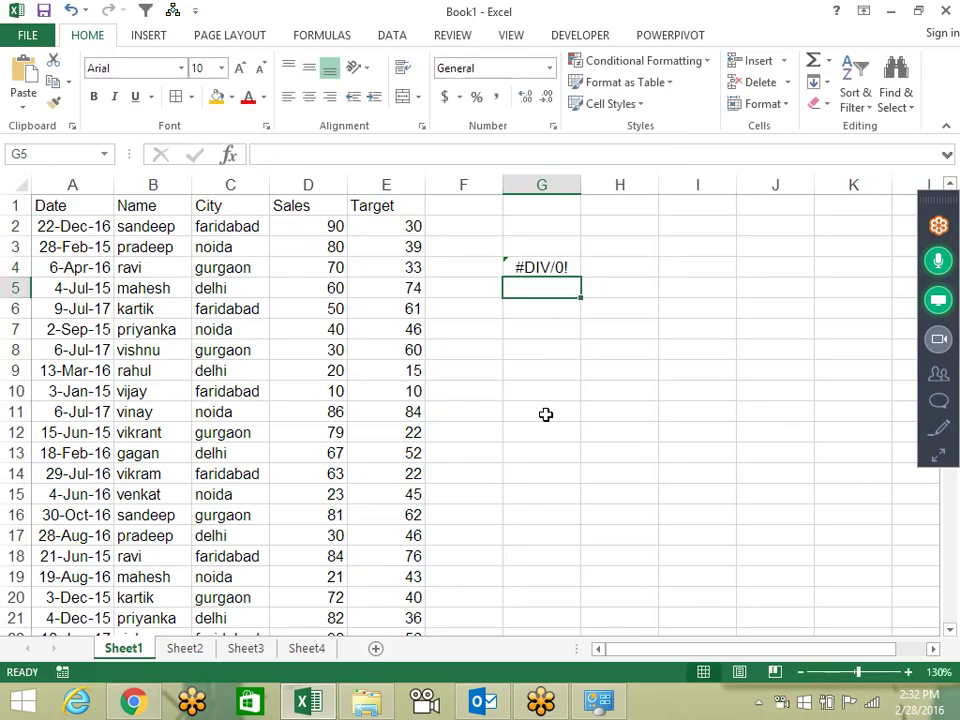
text(=na)
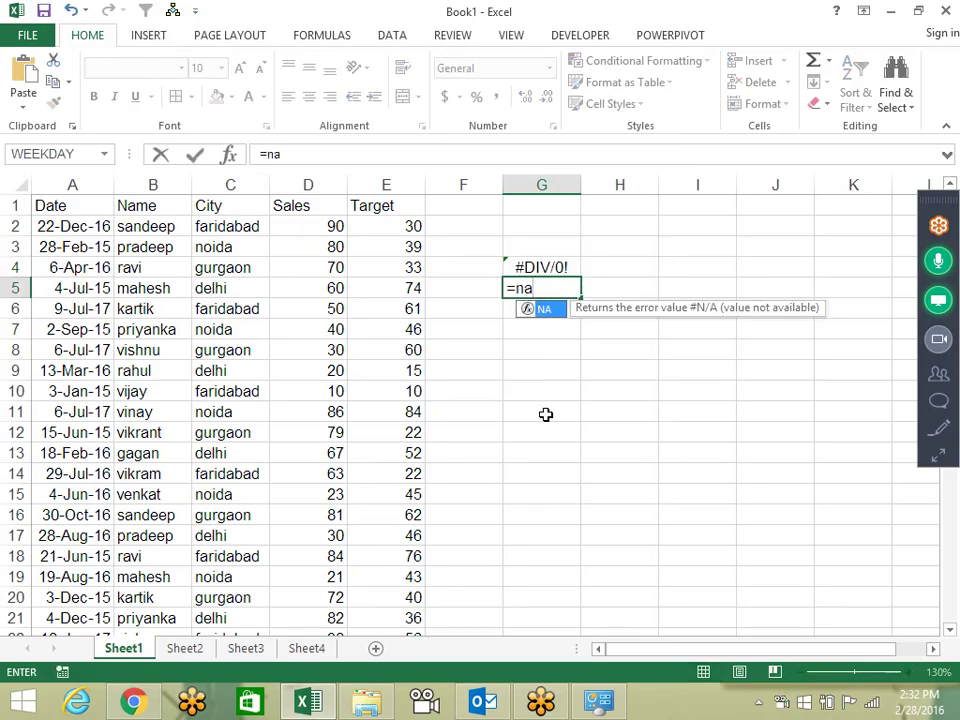
key(Tab)
key(Return)
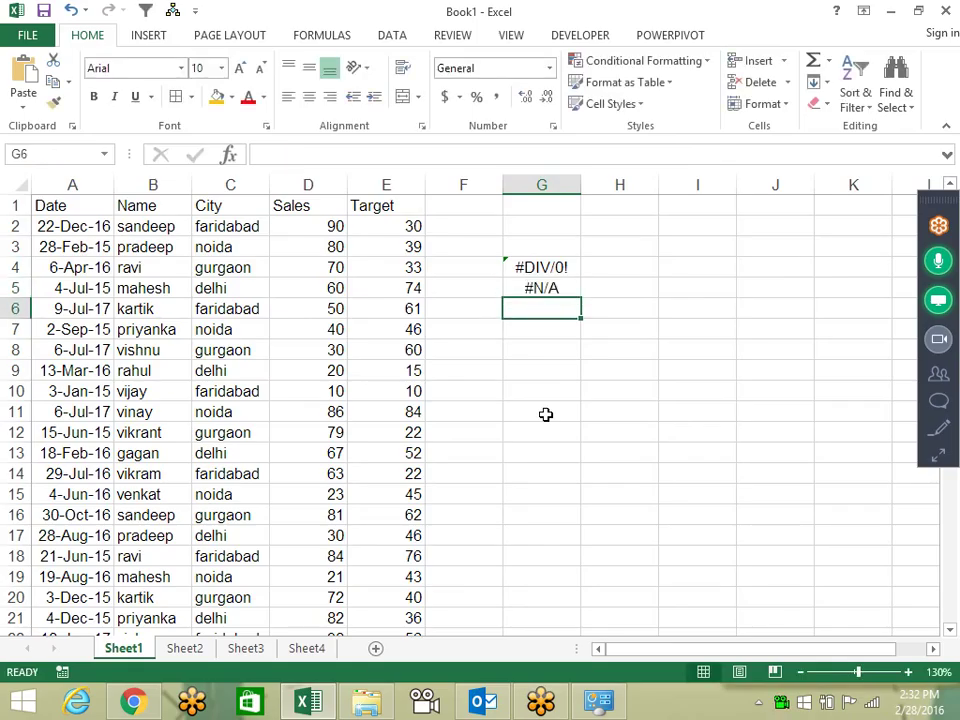
text(=sdfd)
key(Return)
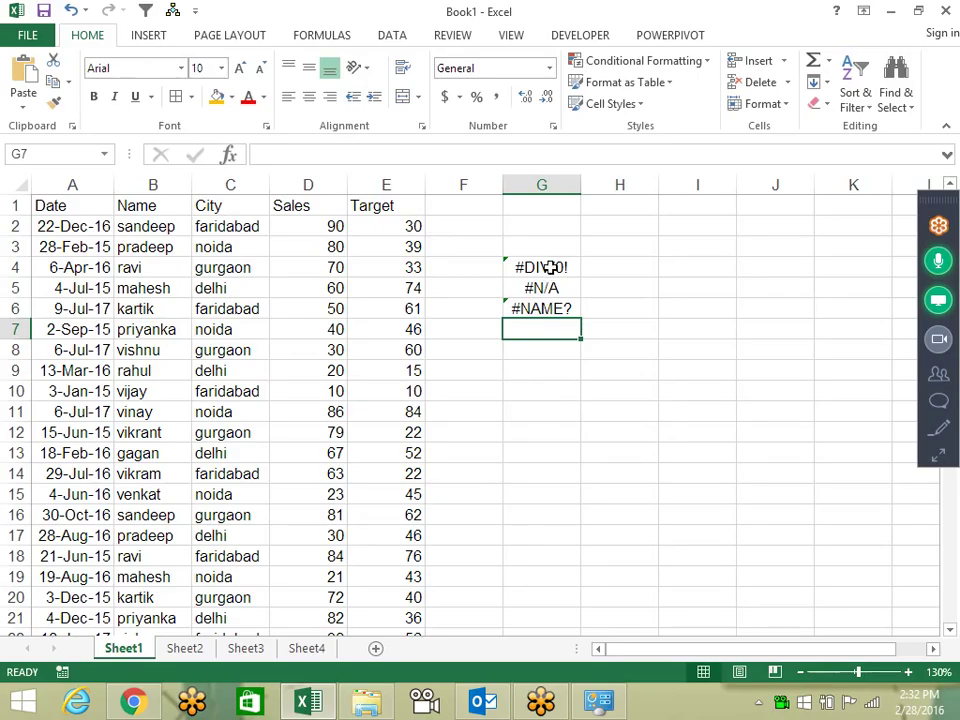
drag(527, 266, 560, 310)
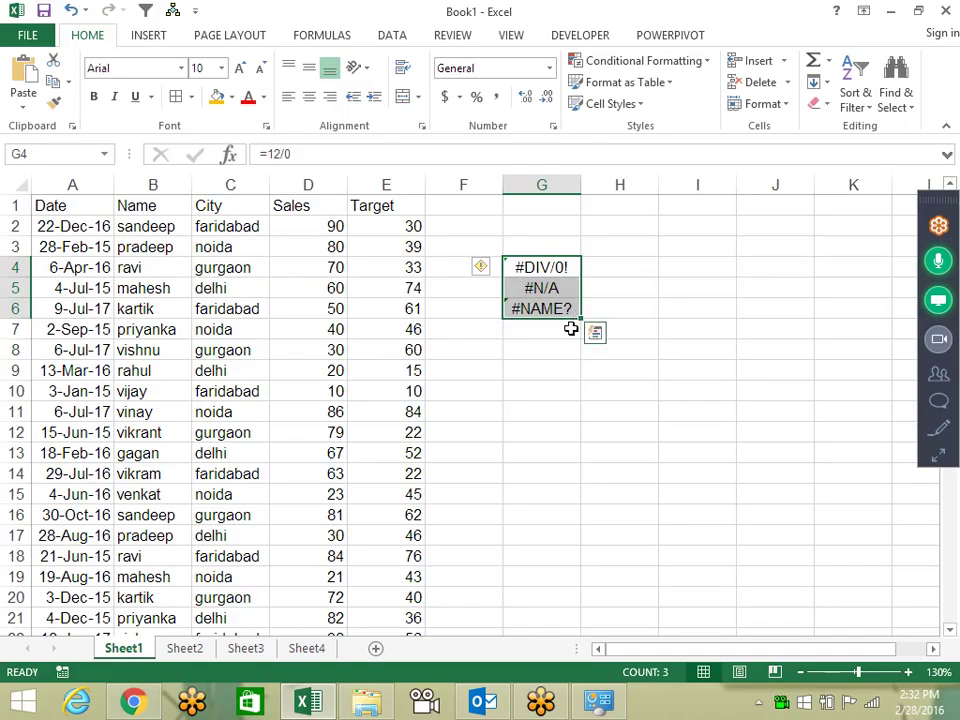
key(Delete)
Start a new rule formatting cells that contain Errors, then switch it to No Errors.
click(680, 62)
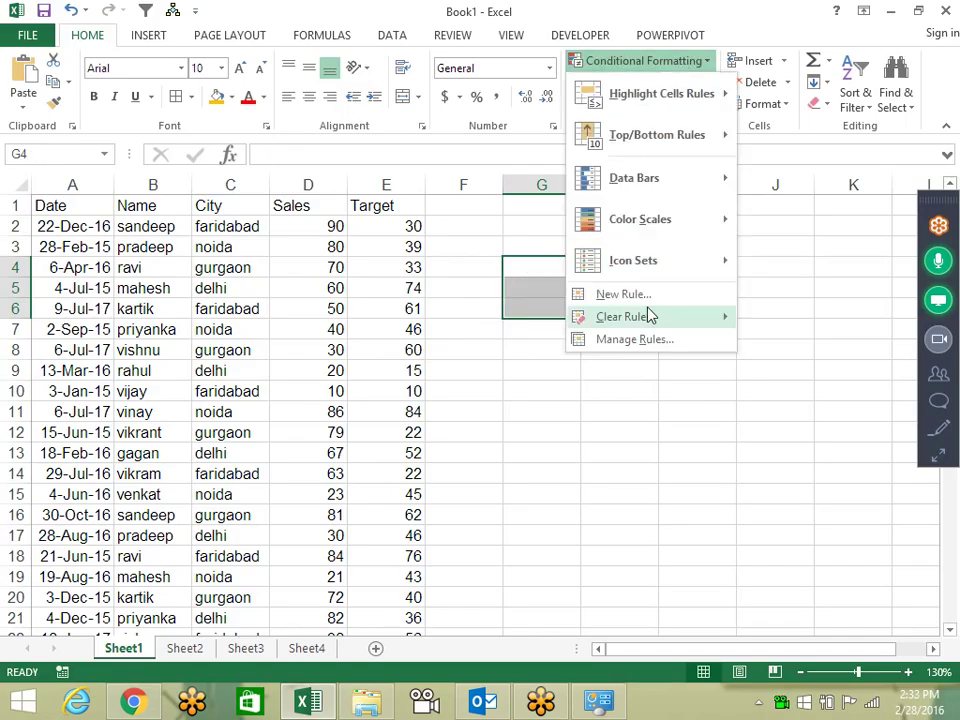
click(645, 294)
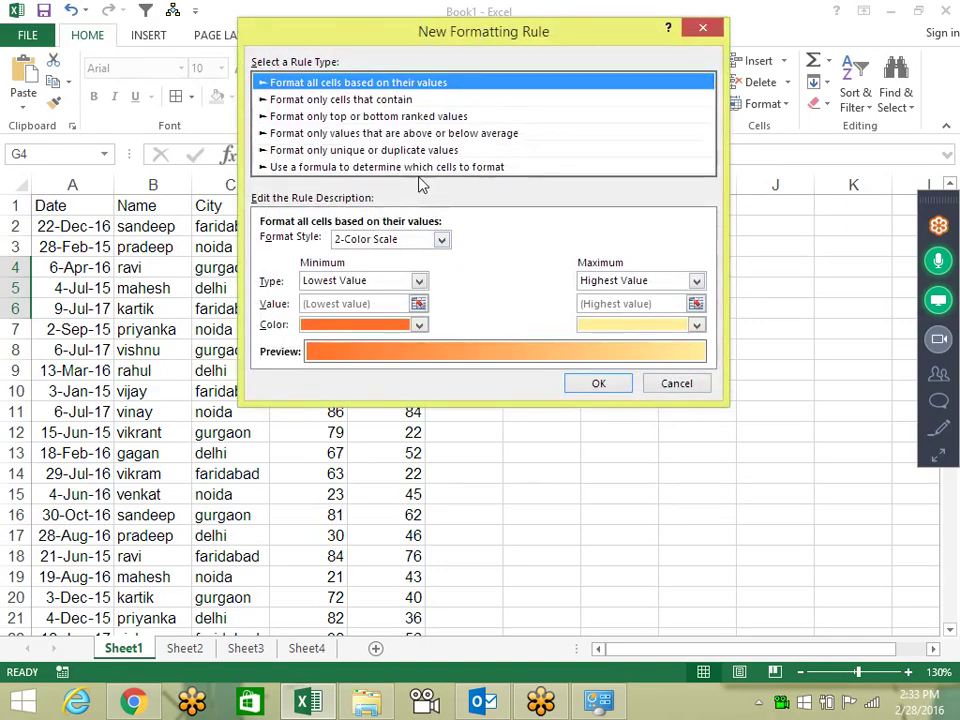
click(395, 99)
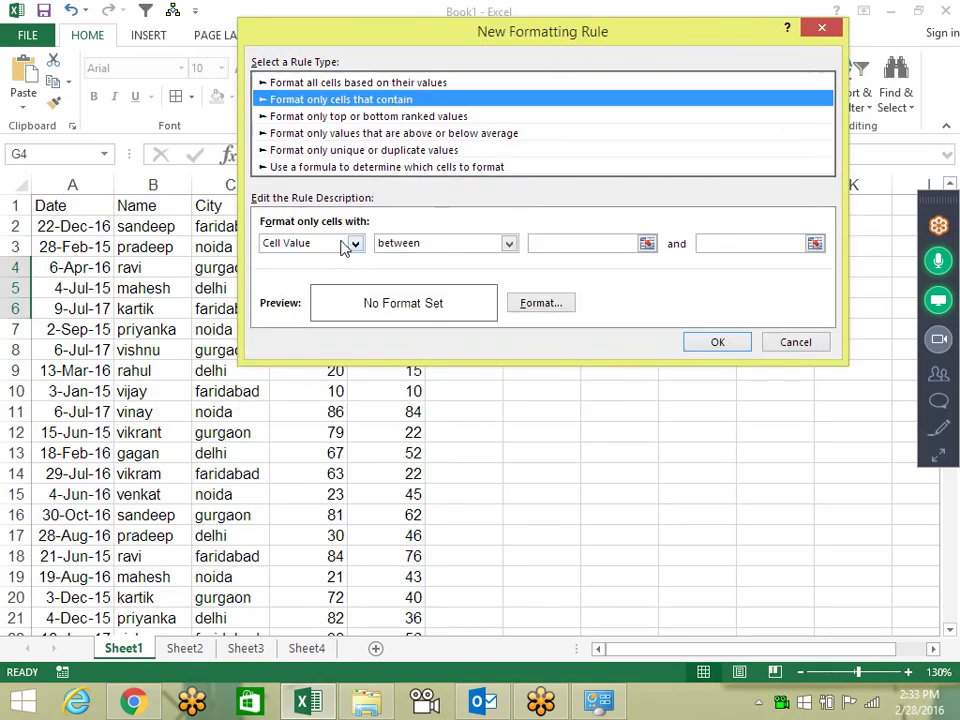
click(350, 244)
click(324, 323)
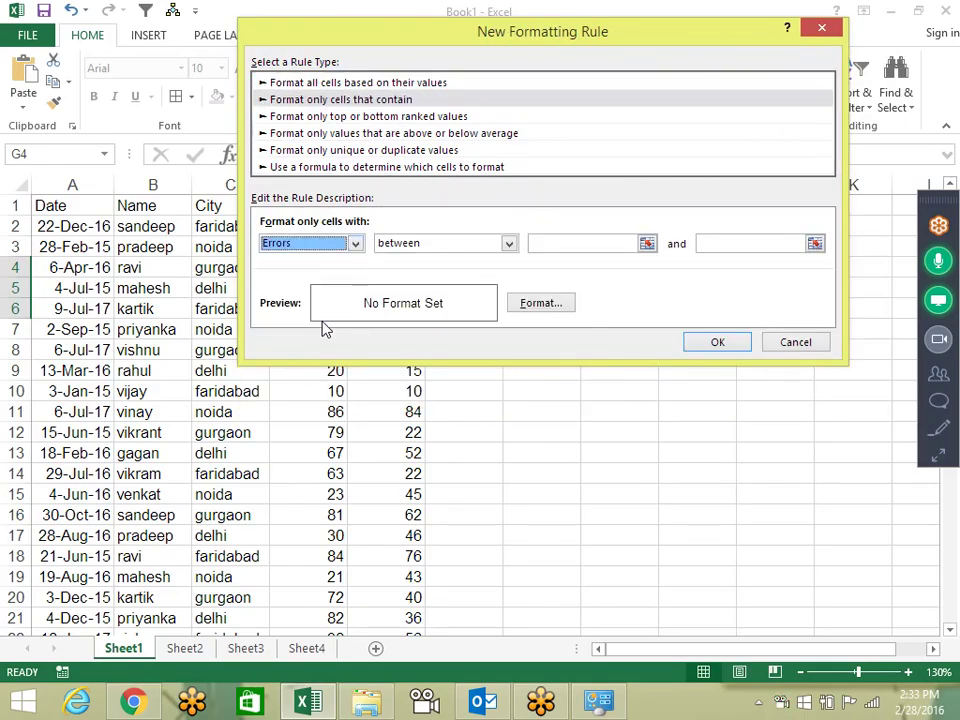
click(350, 244)
click(318, 338)
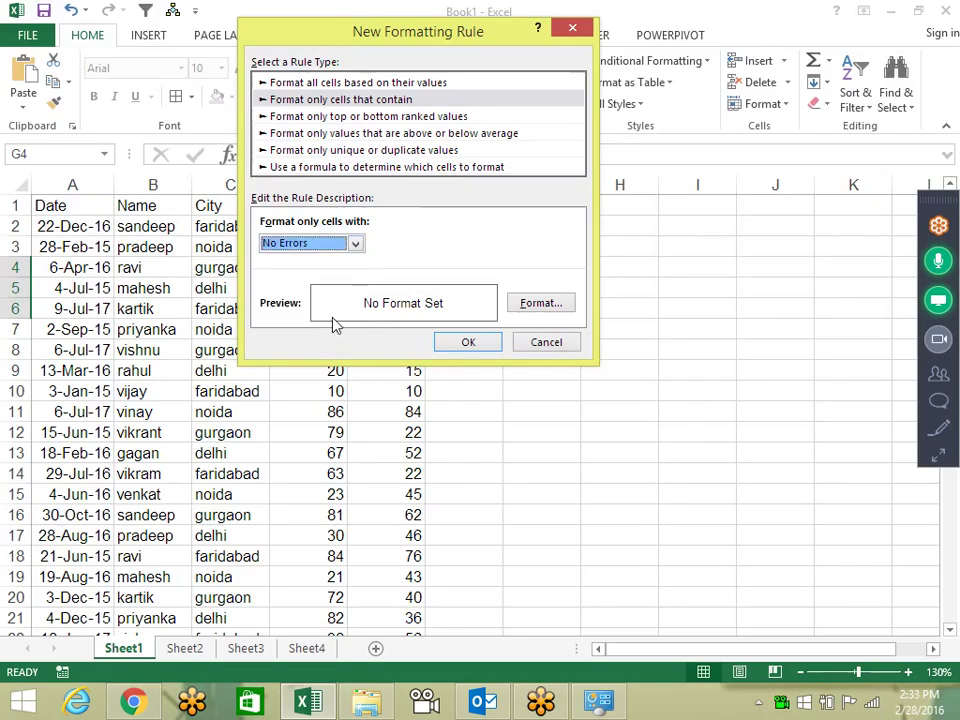
Try the Top 10 percent ranked rule type, then choose the above or below average type.
click(373, 117)
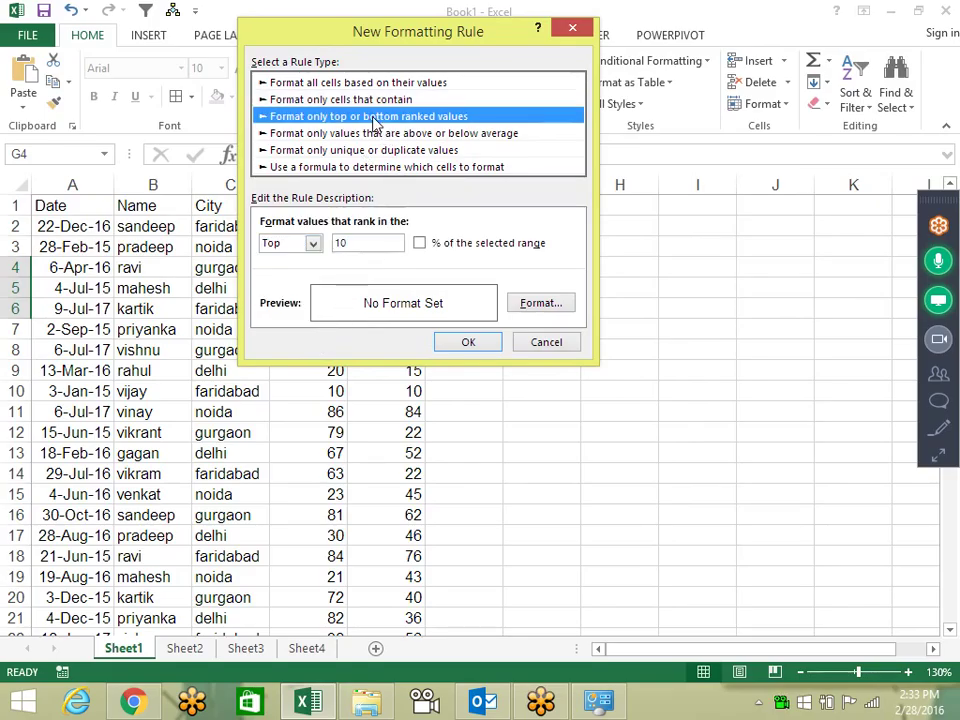
click(312, 244)
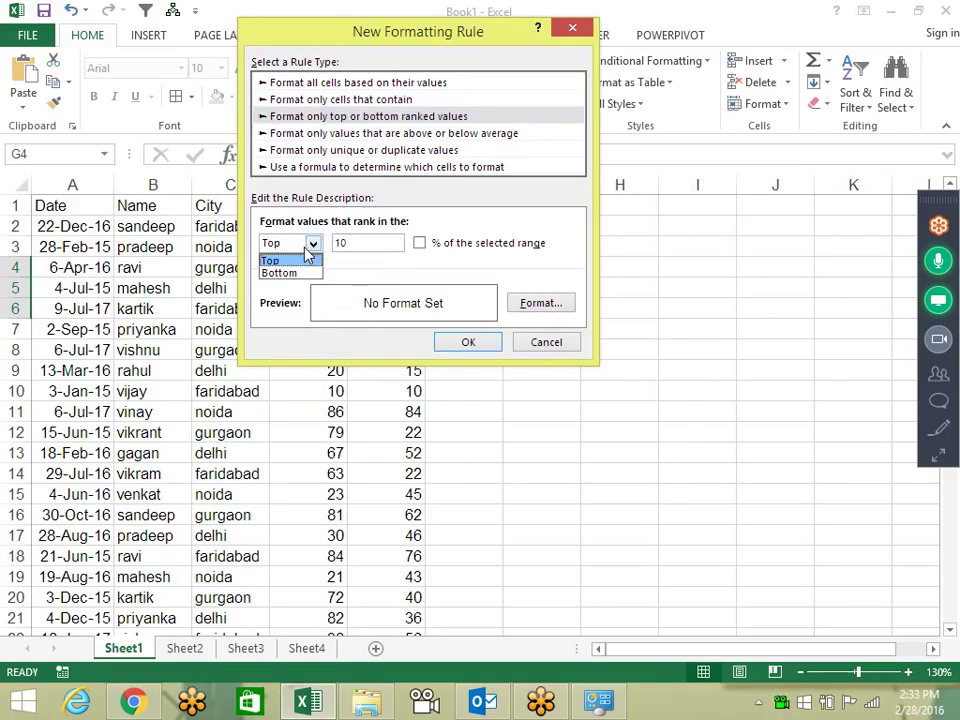
click(365, 244)
click(364, 242)
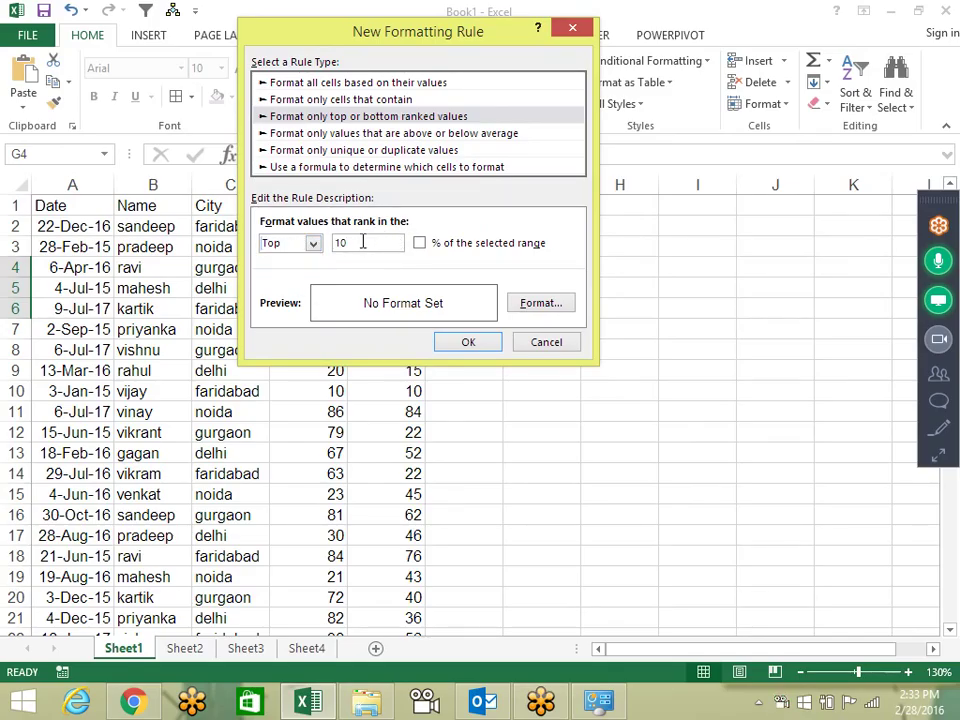
click(419, 243)
click(348, 136)
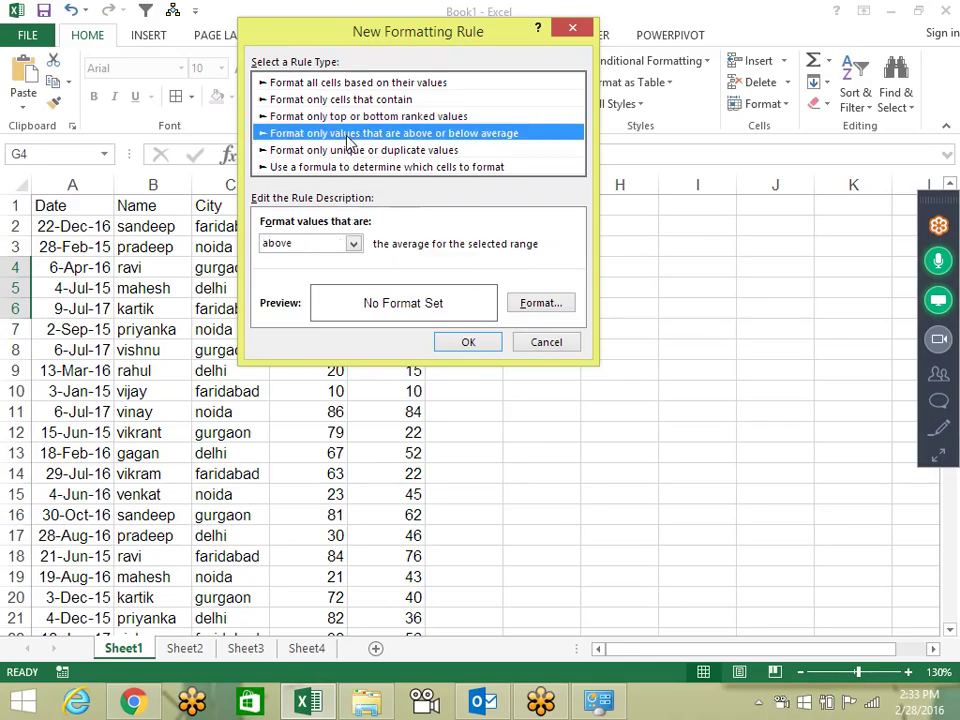
Browse the above-average and duplicate-value options, then pick the formula-based rule type.
click(353, 244)
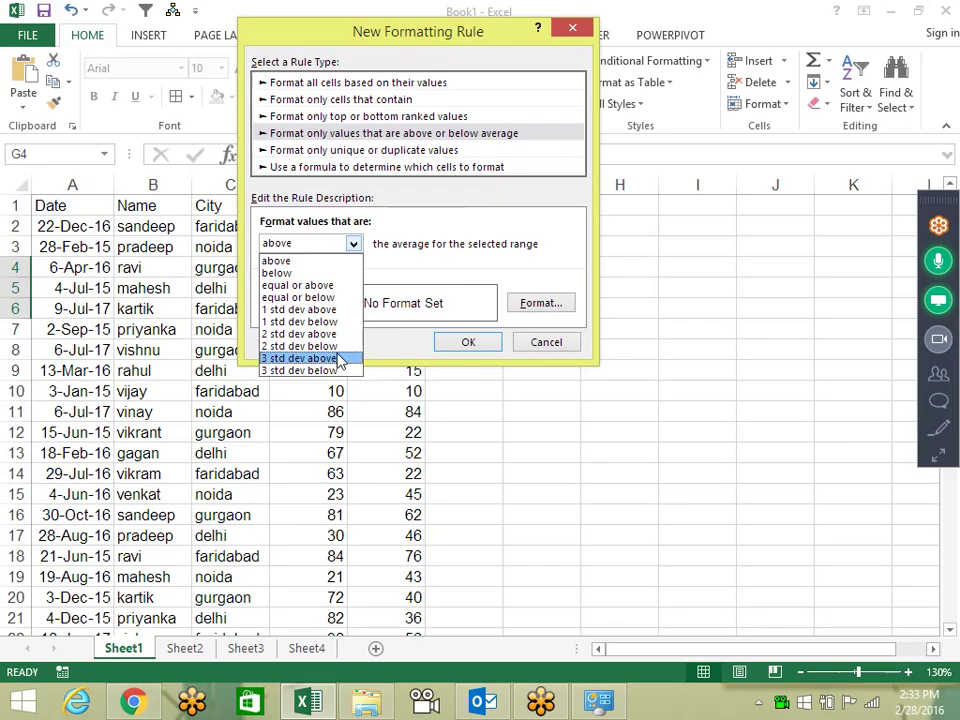
click(455, 224)
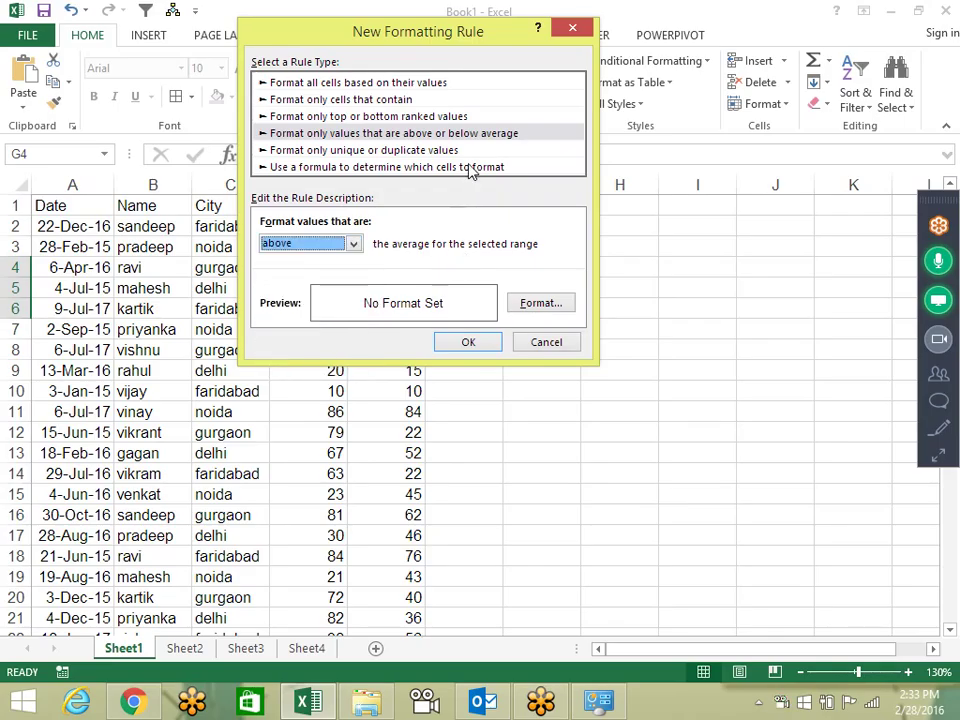
click(440, 152)
click(323, 244)
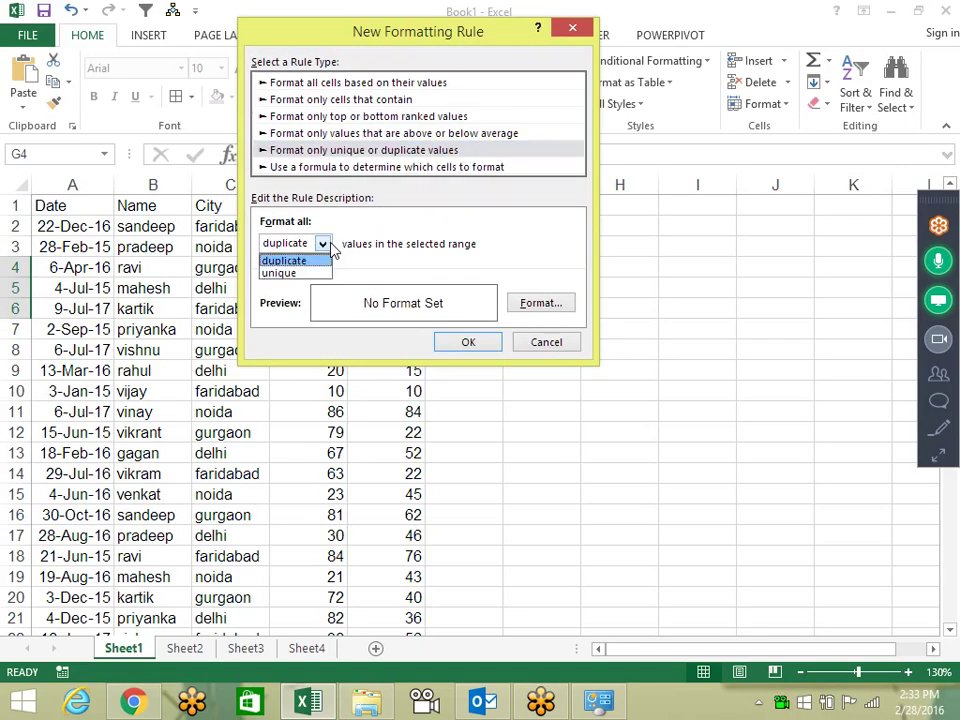
click(462, 254)
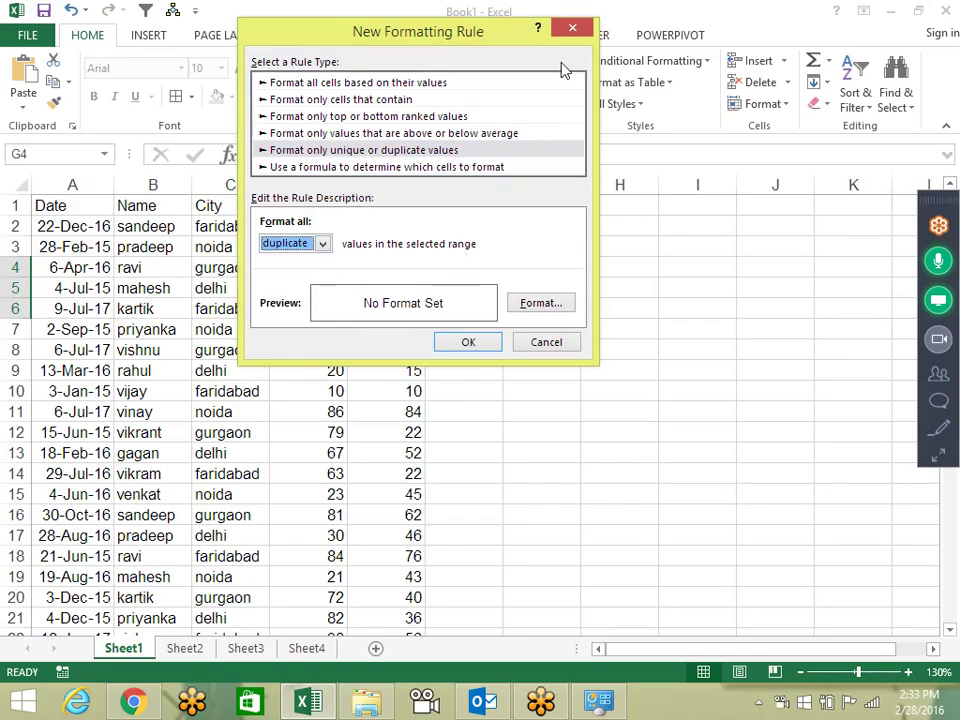
click(474, 166)
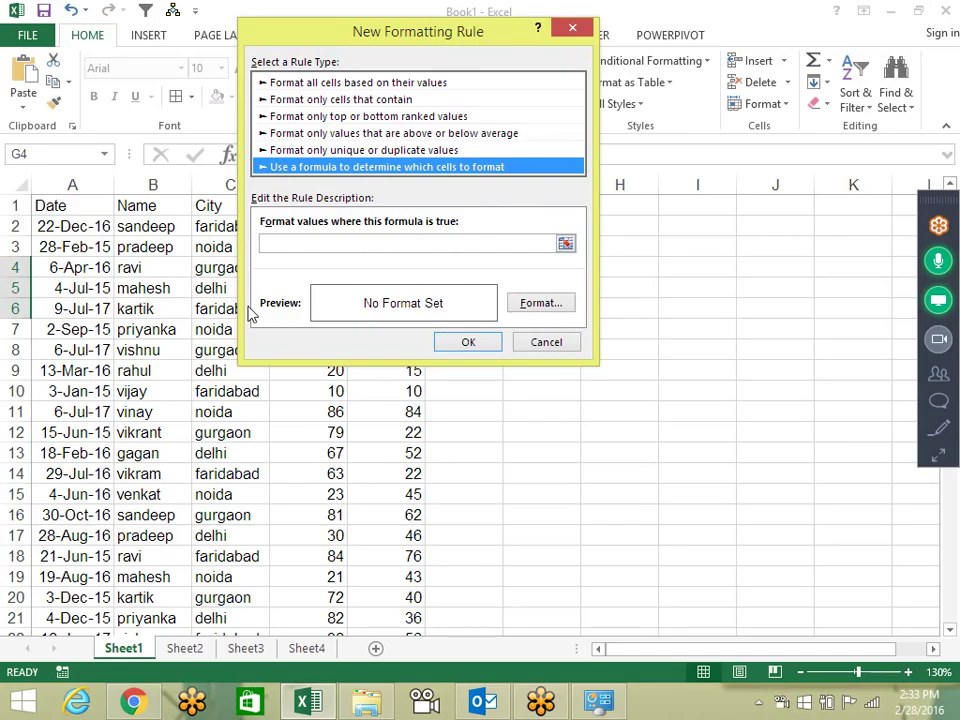
Move the rule dialog aside, place the cursor in the empty formula box, and collapse the meeting panel.
drag(376, 32, 514, 160)
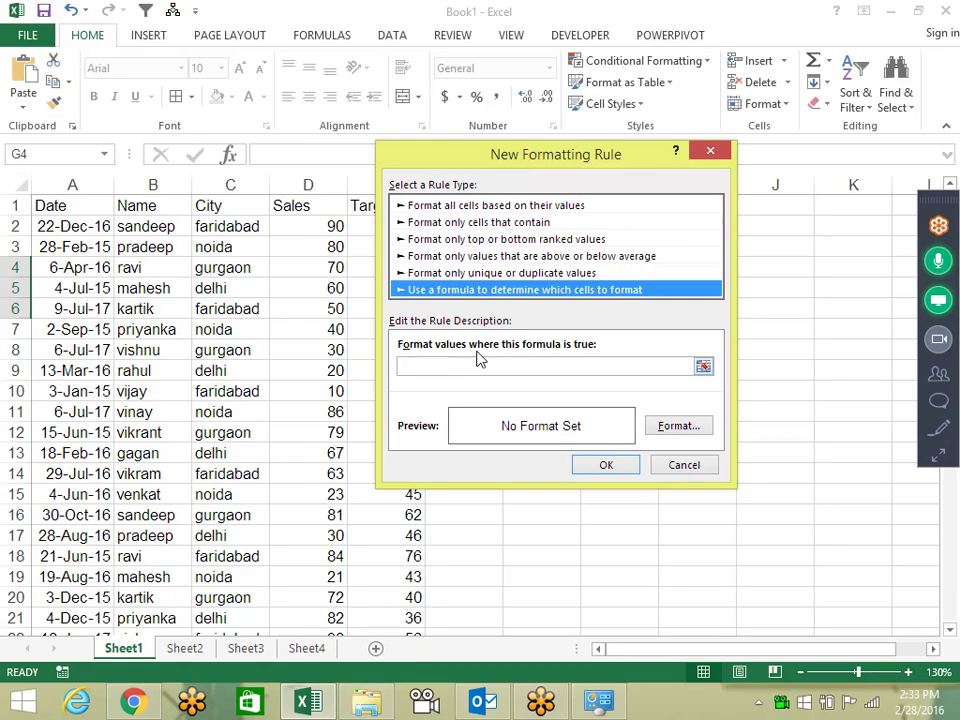
click(424, 366)
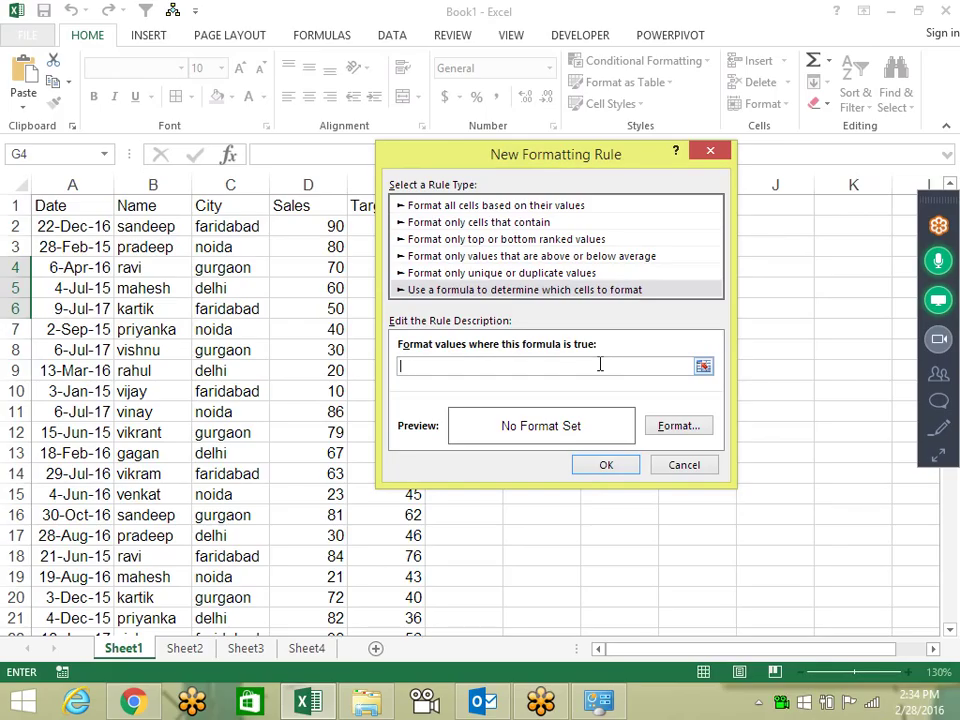
click(600, 364)
click(940, 457)
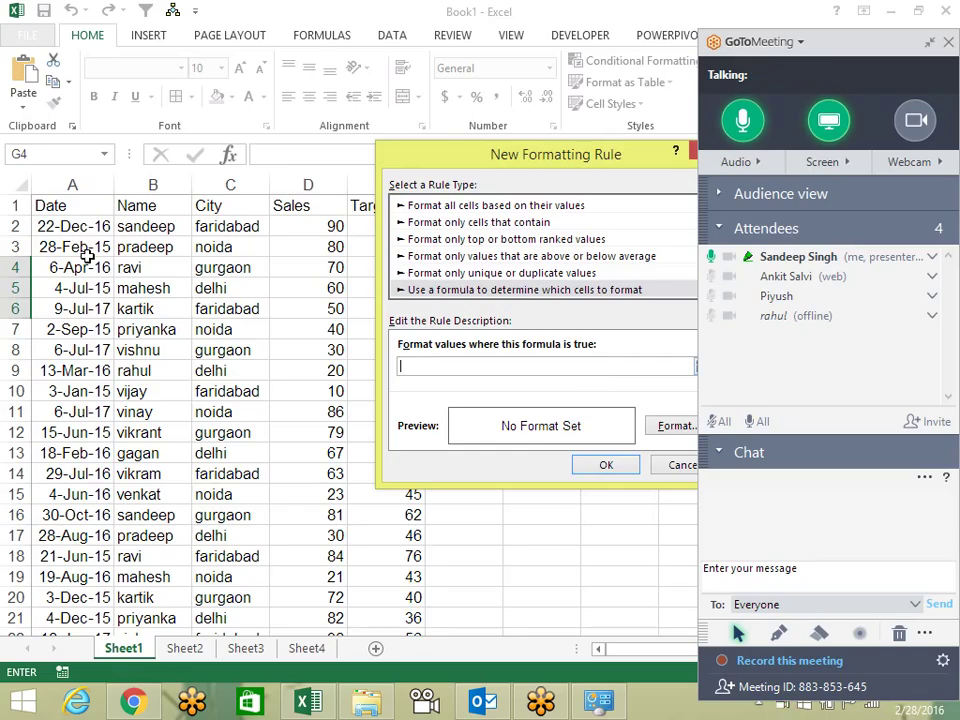
click(931, 45)
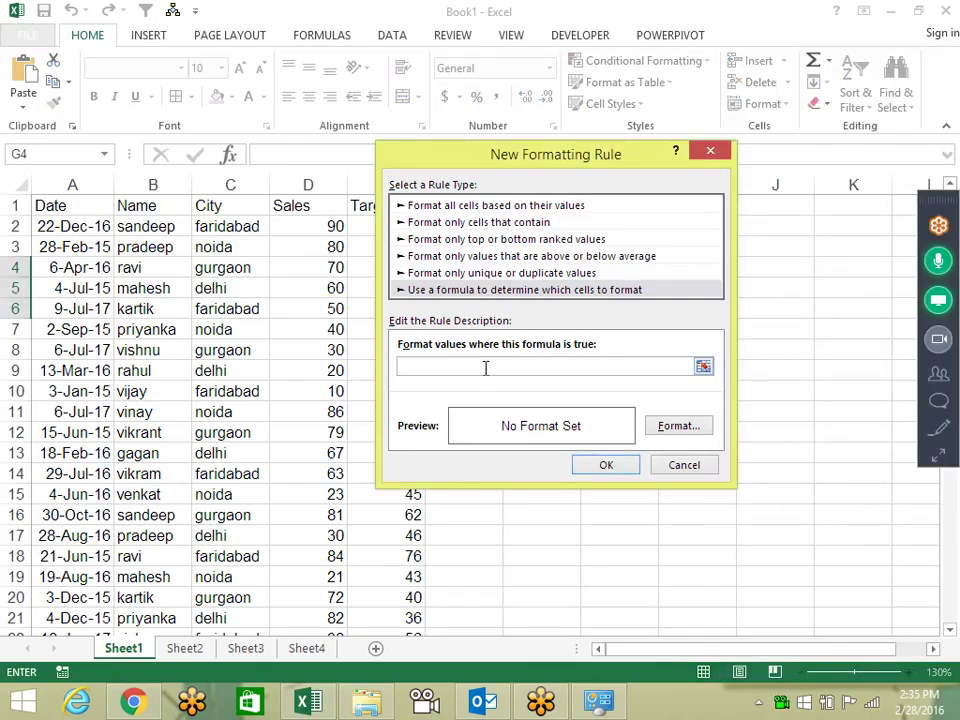
Cancel the rule, rename E1 to Sales and D1 to Sales1, and fill headers Sales1–Sales6 through column I.
click(684, 465)
click(460, 304)
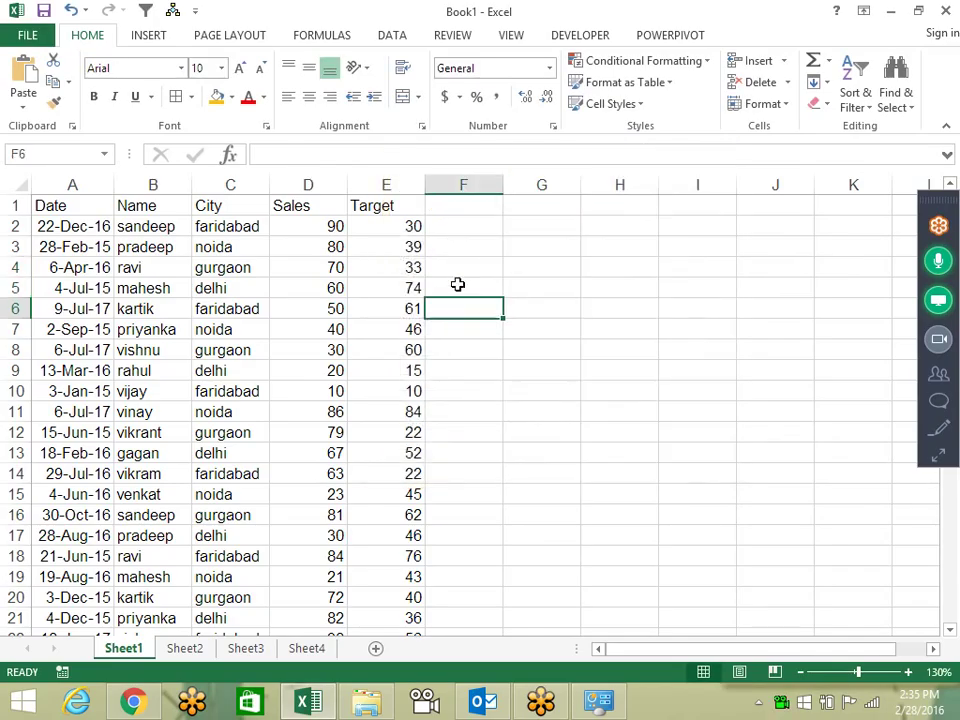
click(412, 206)
text(Saes)
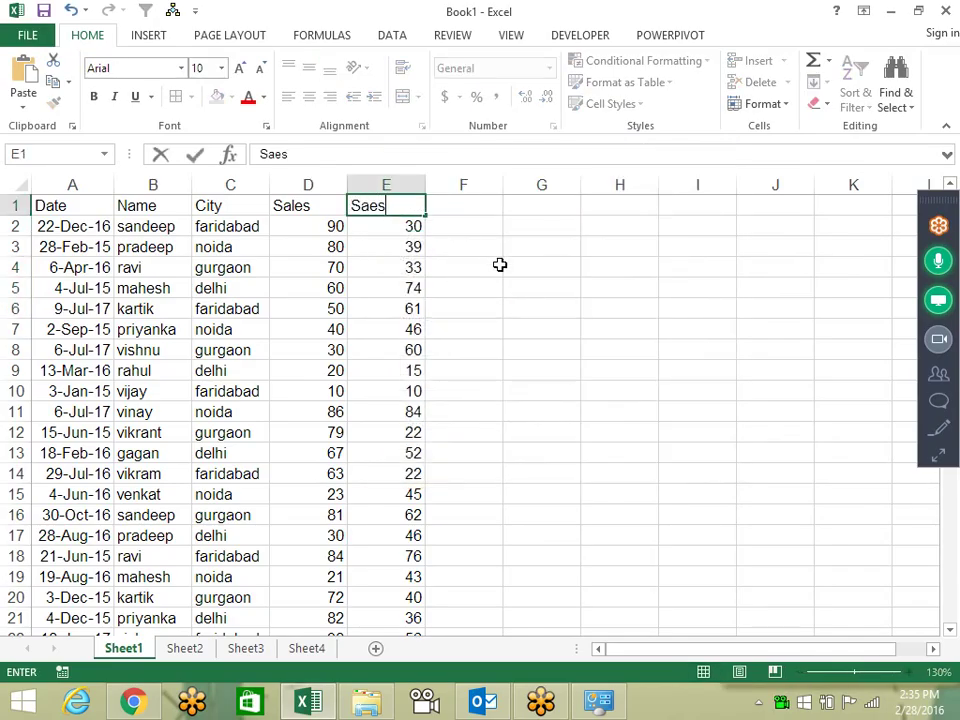
key(BackSpace)
key(BackSpace)
text(le)
text(s)
key(Return)
click(330, 204)
double_click(332, 204)
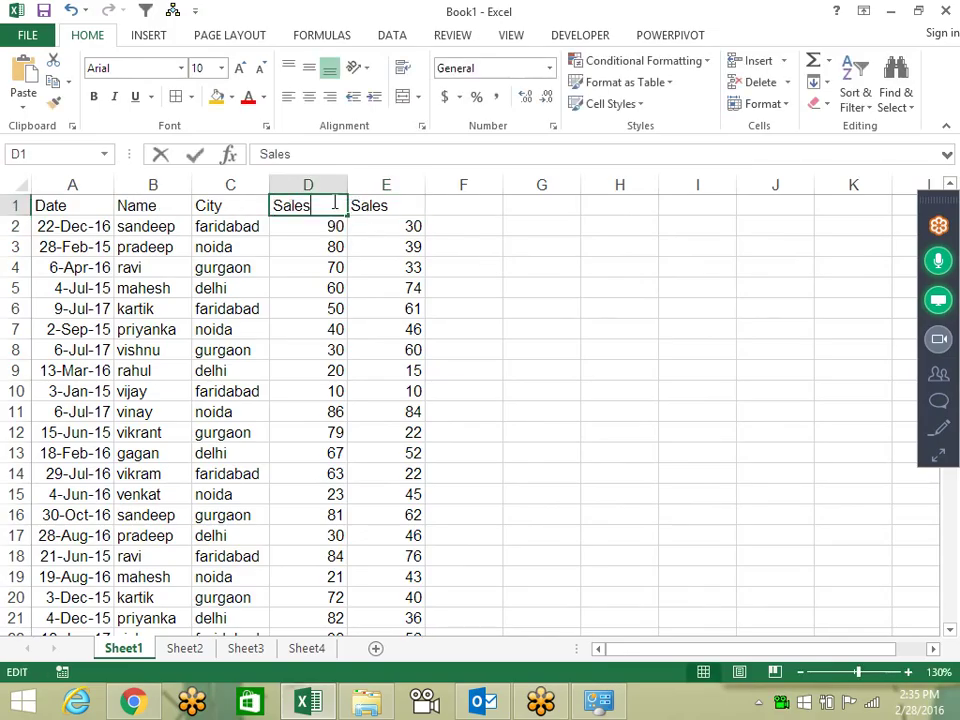
text(1)
key(Return)
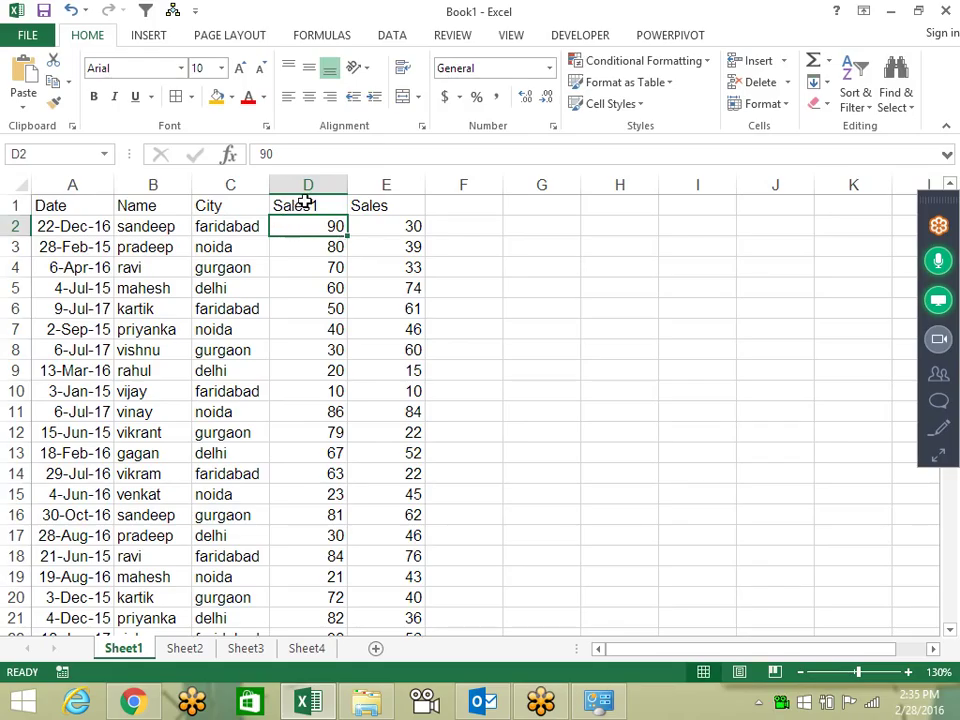
click(308, 202)
drag(345, 214, 716, 218)
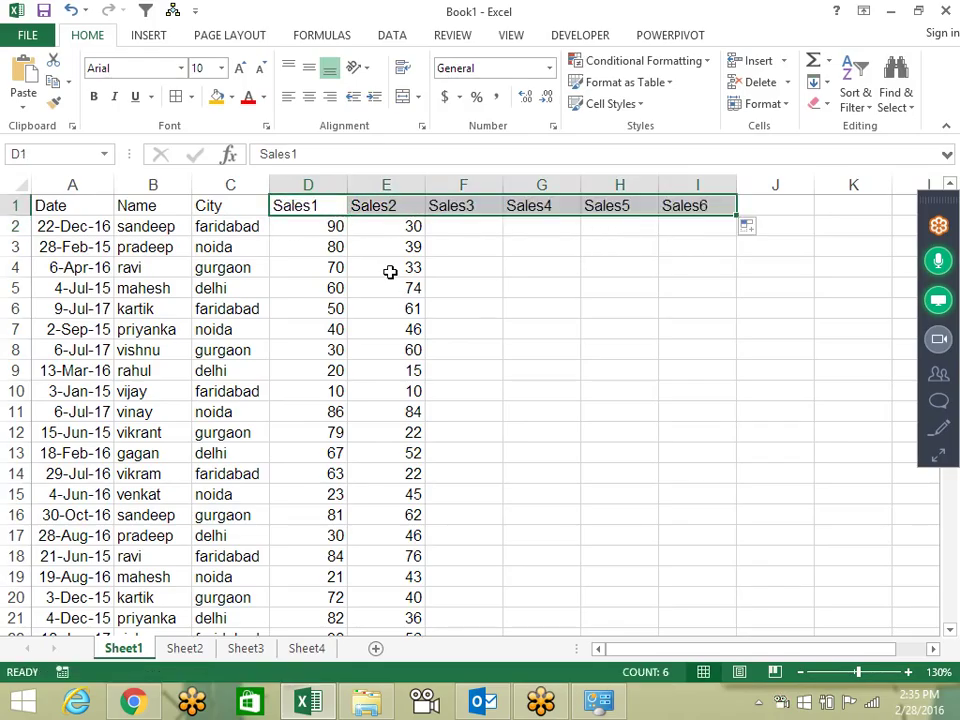
Fill the D2:I data block with =RANDBETWEEN(10,90) using Ctrl+Enter.
click(327, 230)
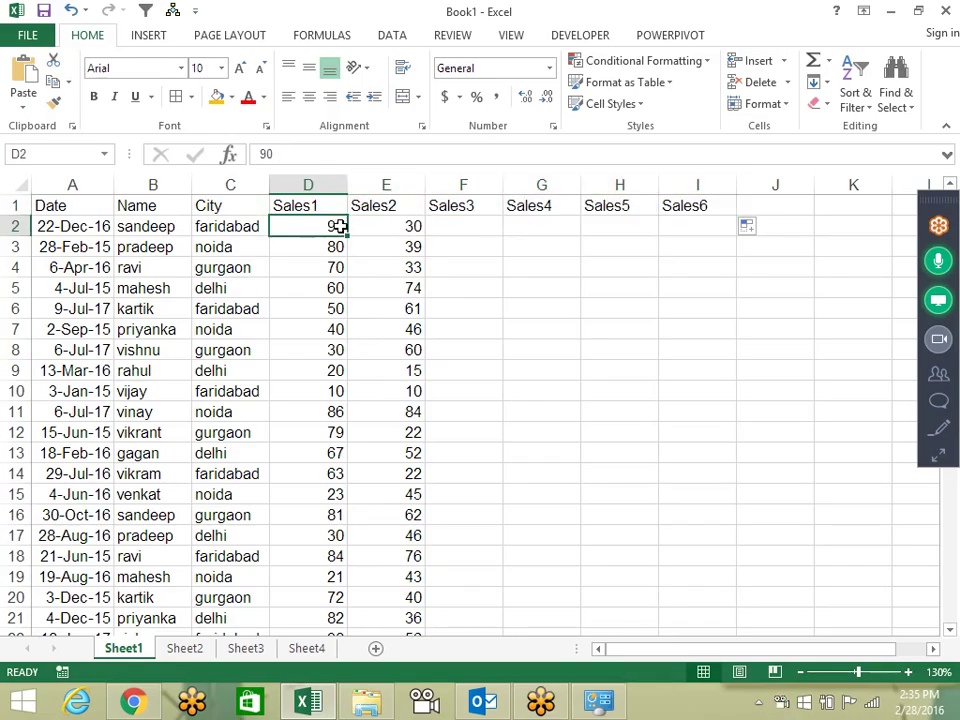
drag(345, 218, 720, 630)
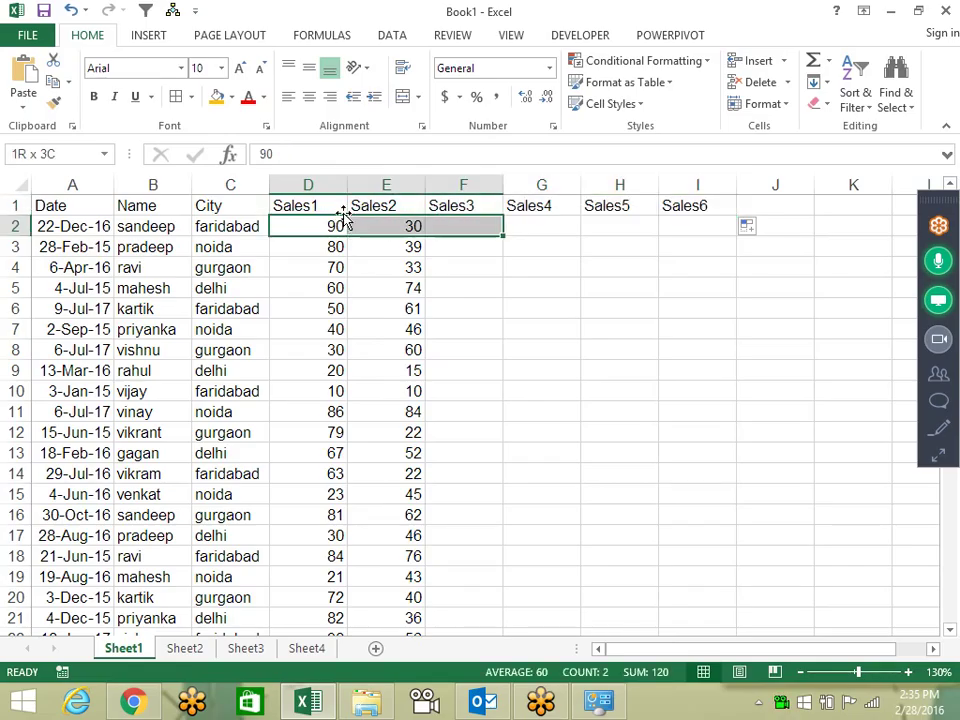
text(=ra)
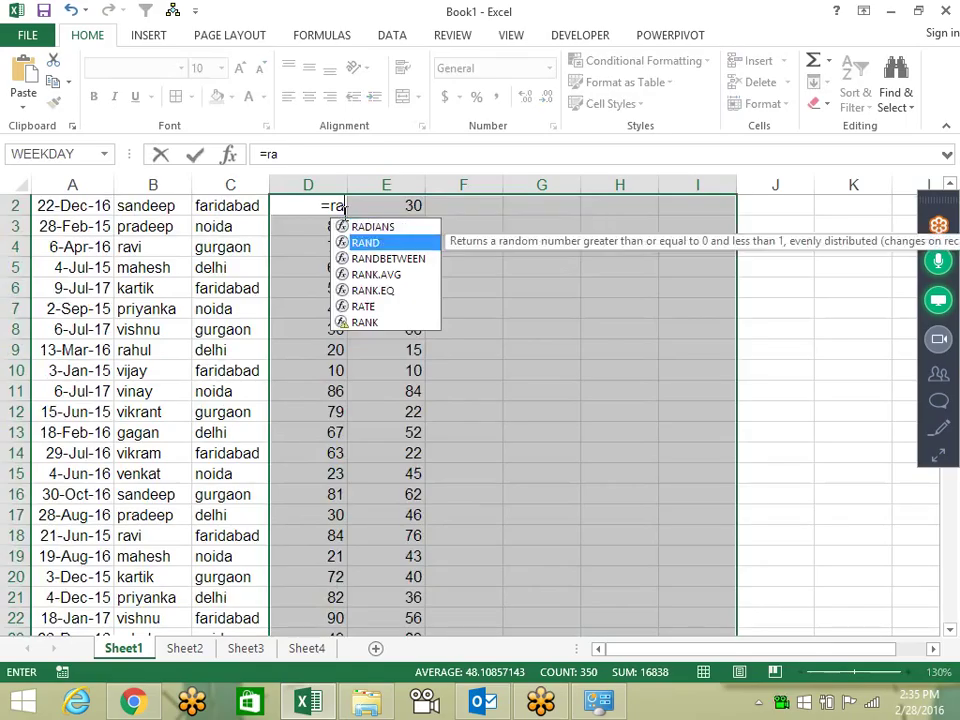
key(Down)
key(Tab)
text(10)
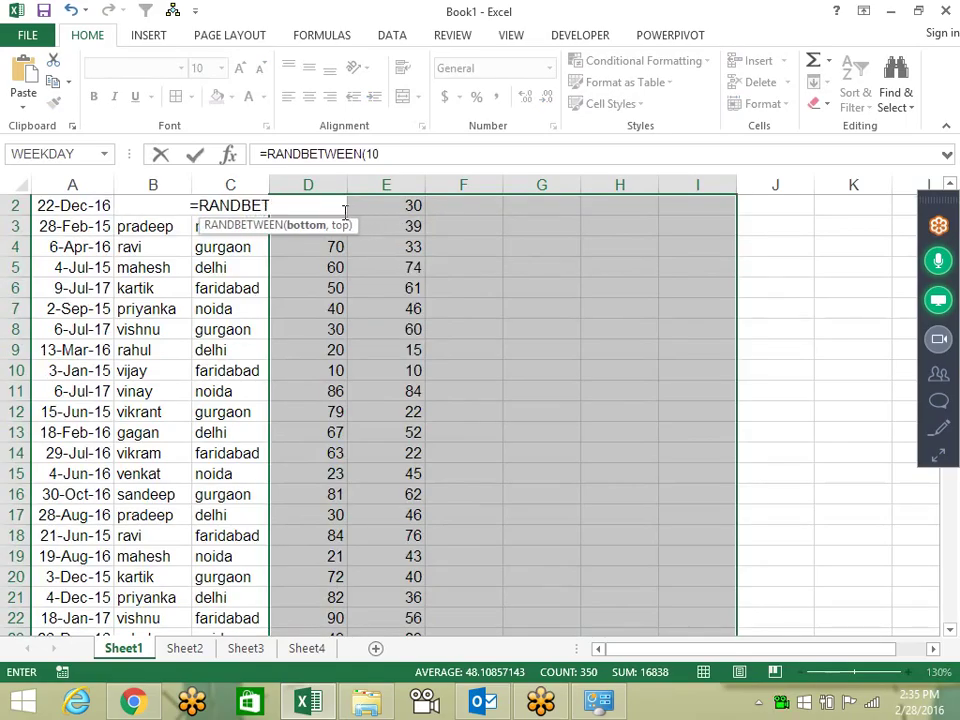
text(,90))
key(ctrl+Return)
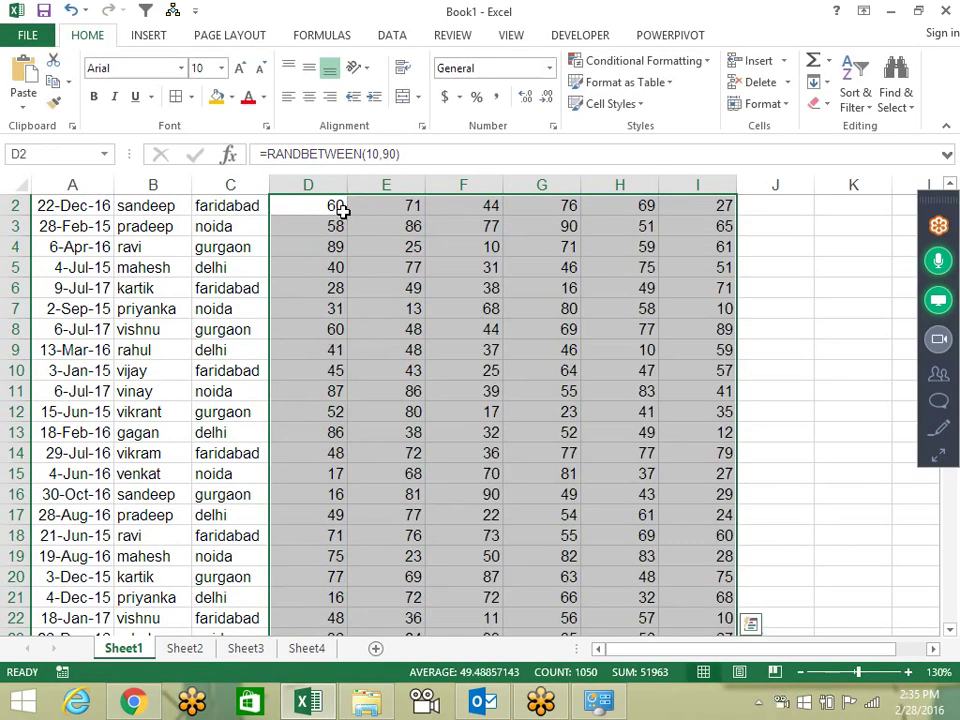
key(ctrl+q)
key(Escape)
scroll(510, 347, up, 1)
click(490, 266)
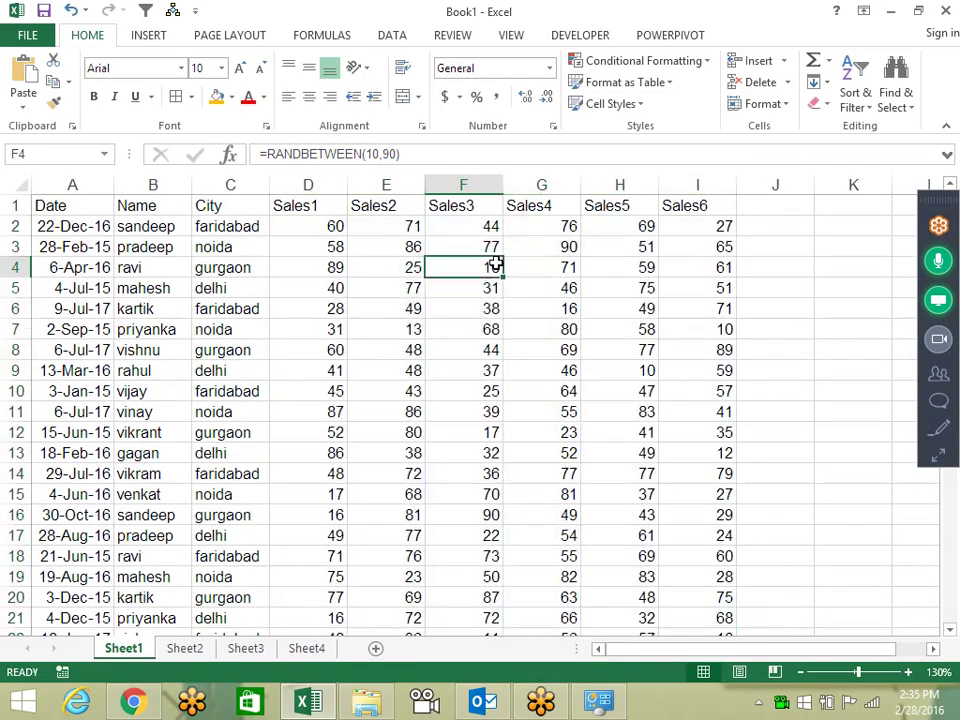
Copy the random-number block from D2 and paste it back as fixed values.
click(324, 227)
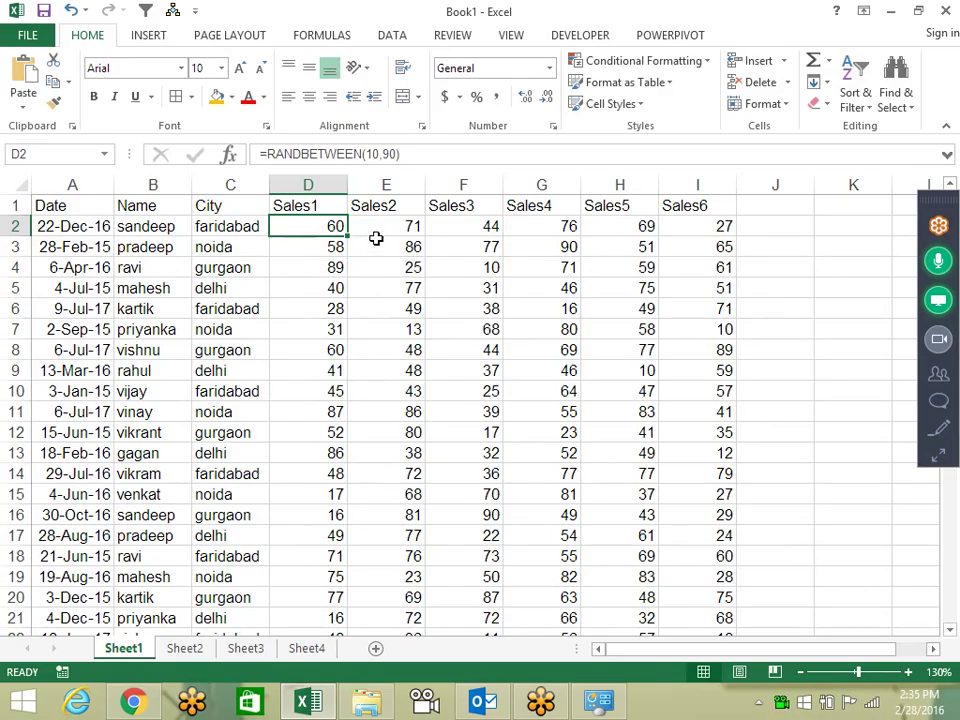
key(ctrl+shift+Right)
key(ctrl+shift+Down)
key(ctrl+c)
key(ctrl+alt+v)
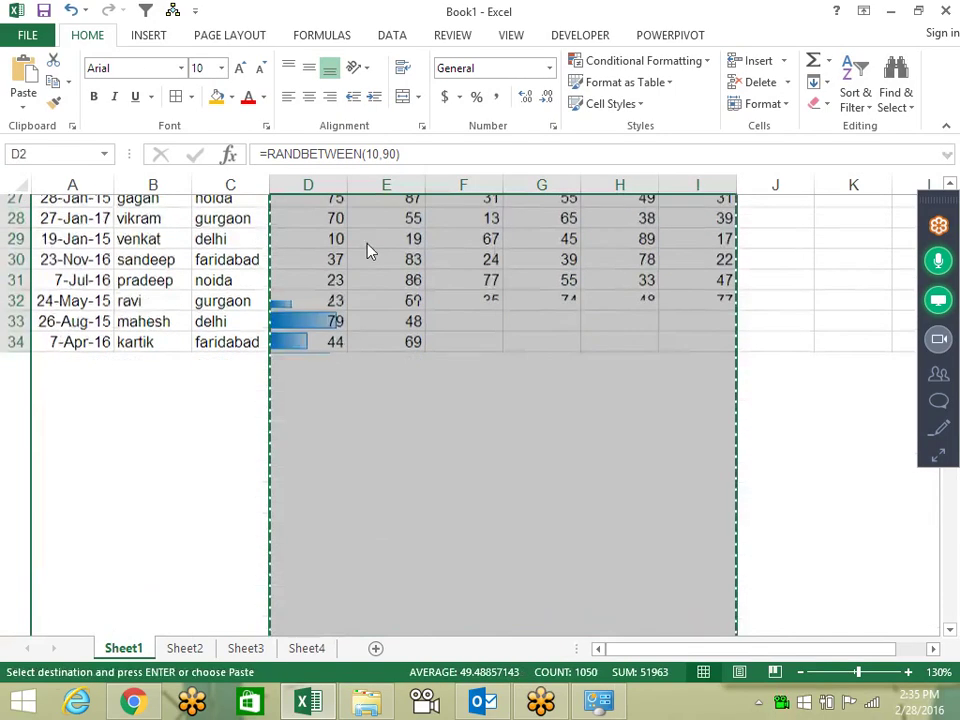
key(v)
key(Return)
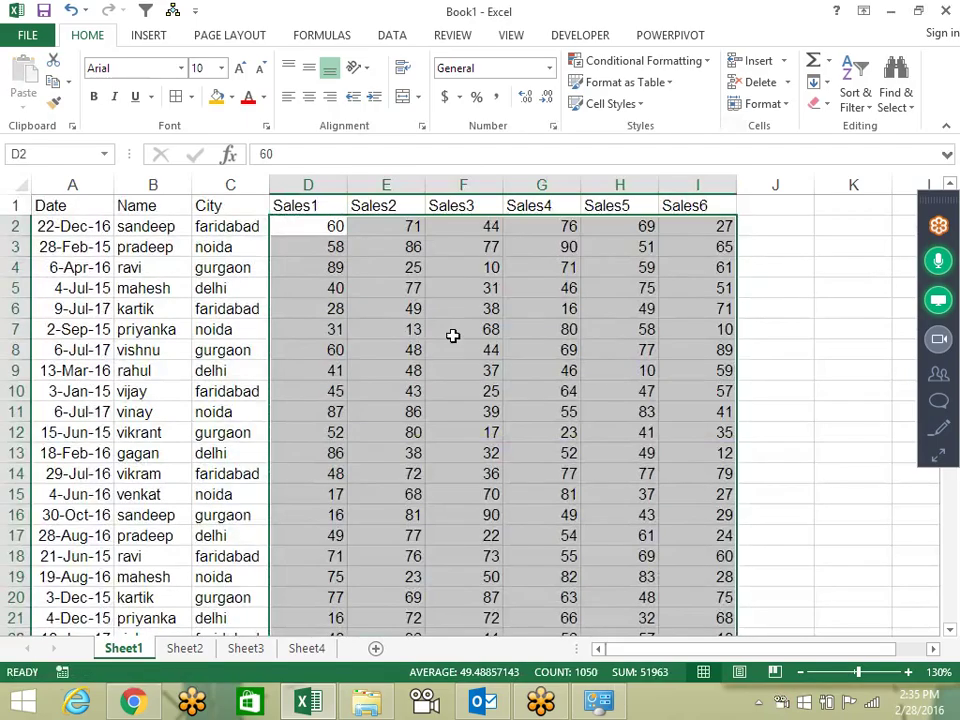
click(452, 334)
drag(321, 226, 690, 226)
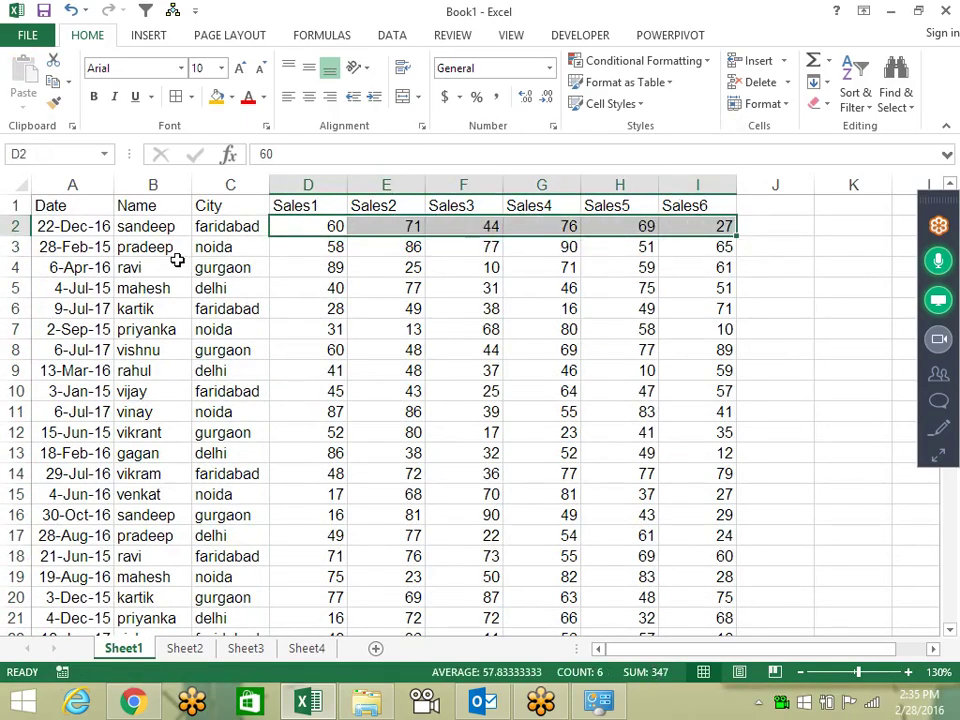
drag(296, 267, 707, 268)
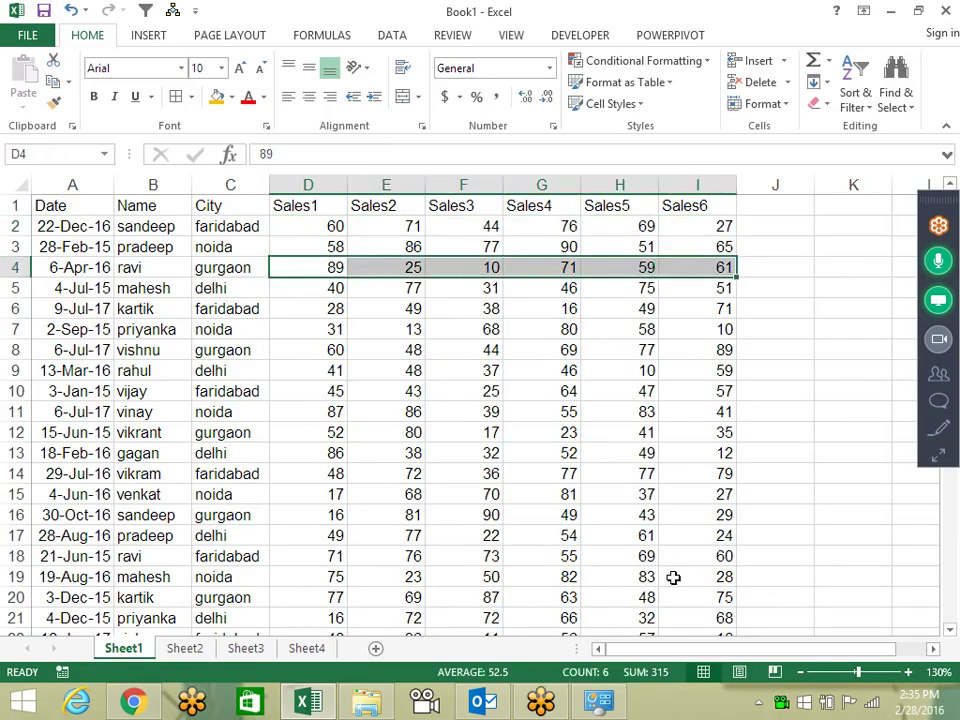
mouse_move(332, 284)
mouse_down()
mouse_move(703, 270)
mouse_move(724, 287)
mouse_up()
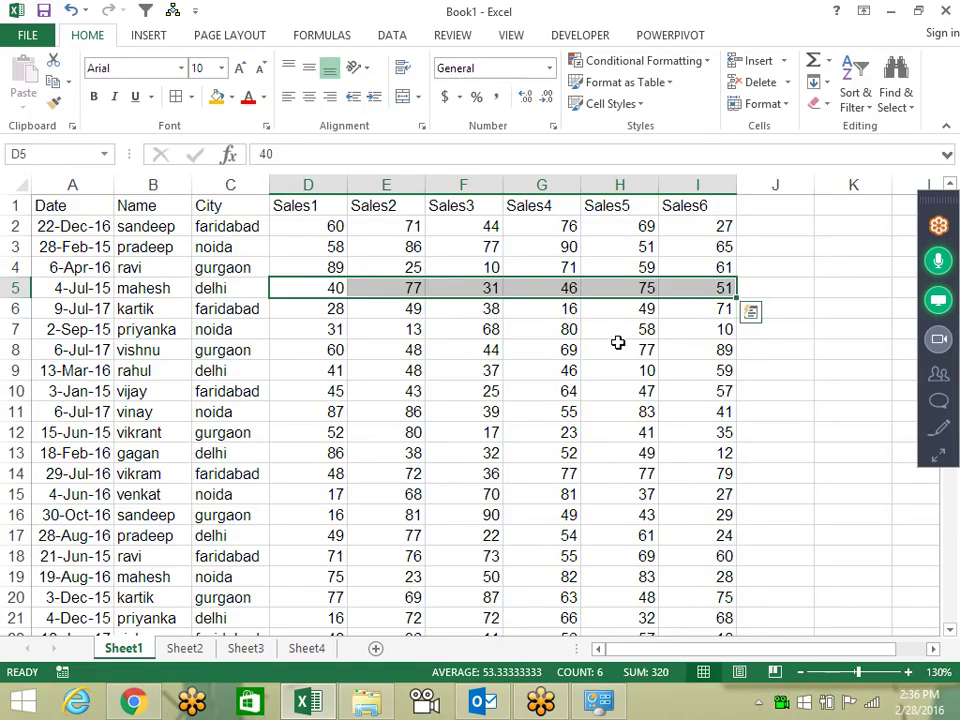
mouse_move(331, 329)
mouse_down()
mouse_move(741, 334)
mouse_move(724, 336)
mouse_up()
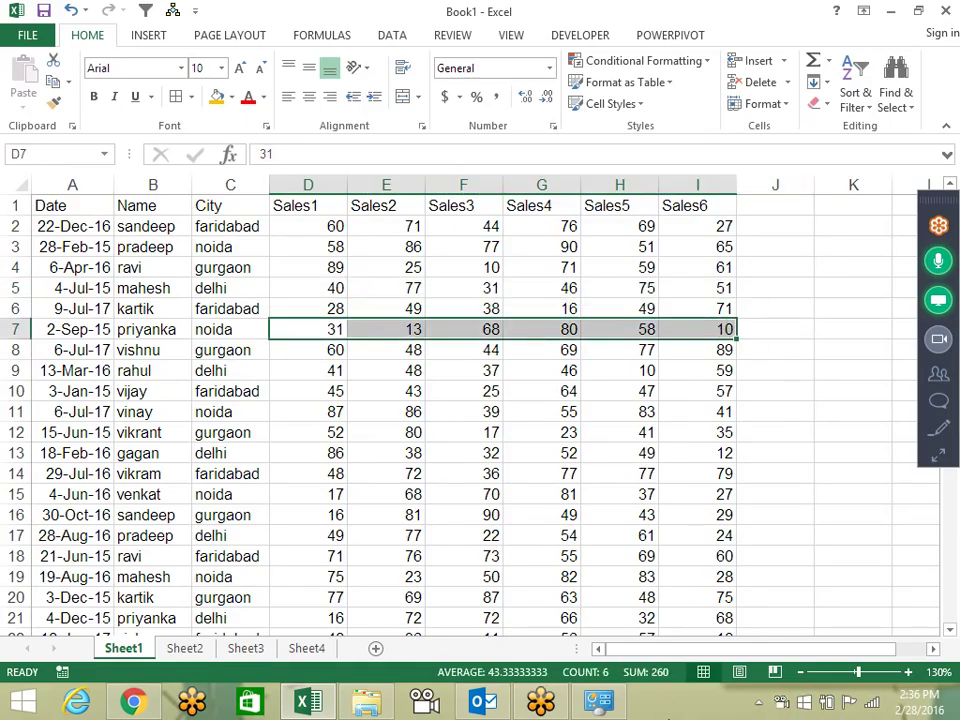
click(383, 266)
drag(328, 229, 707, 225)
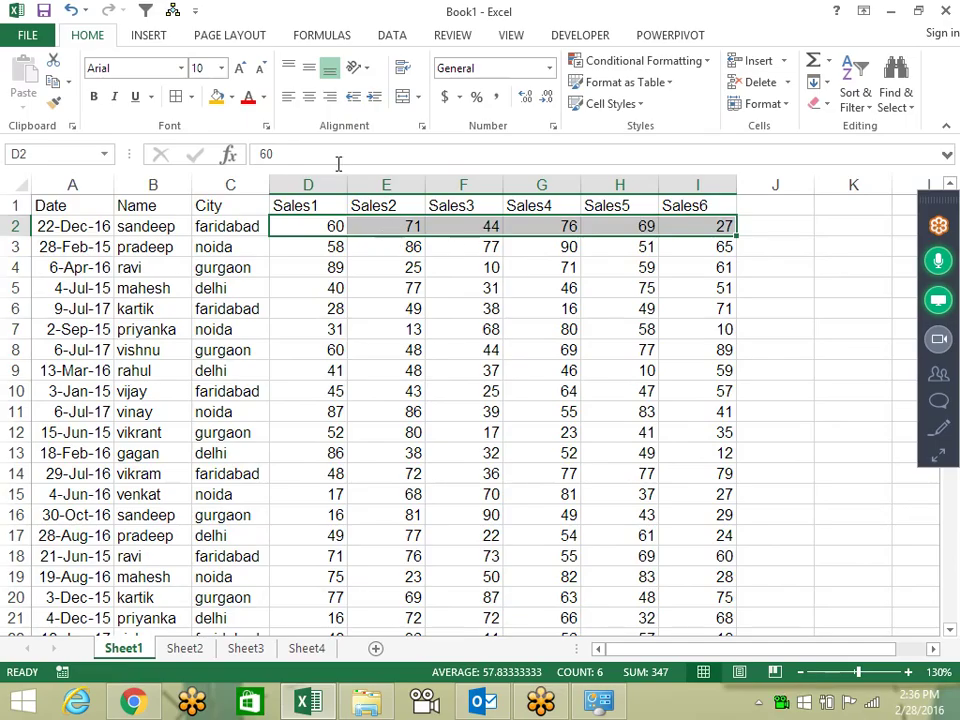
drag(96, 225, 720, 226)
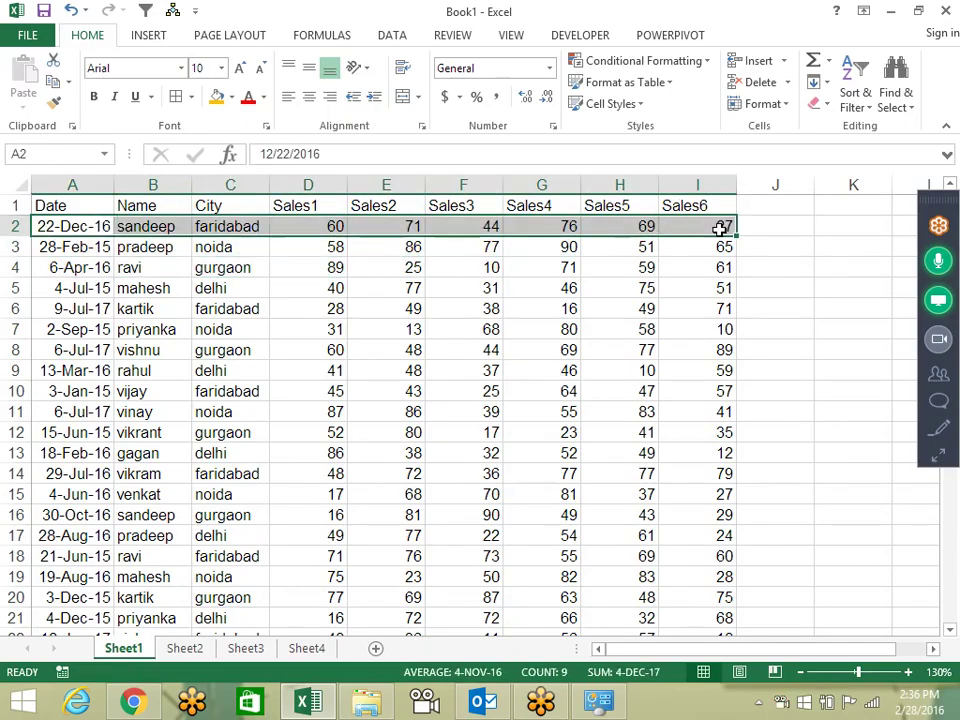
click(606, 288)
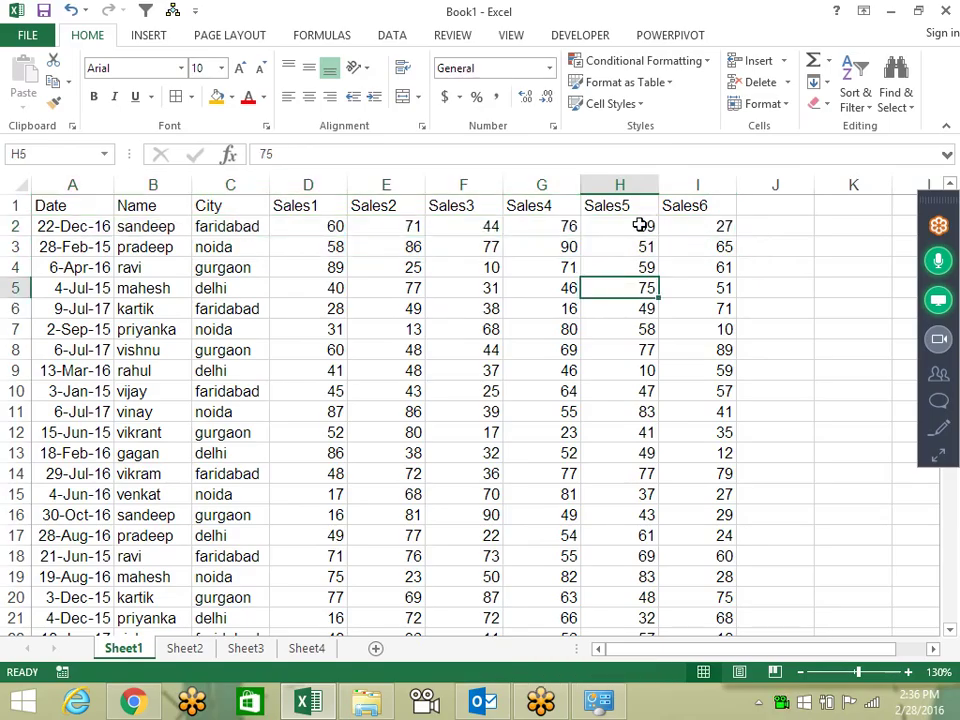
click(752, 232)
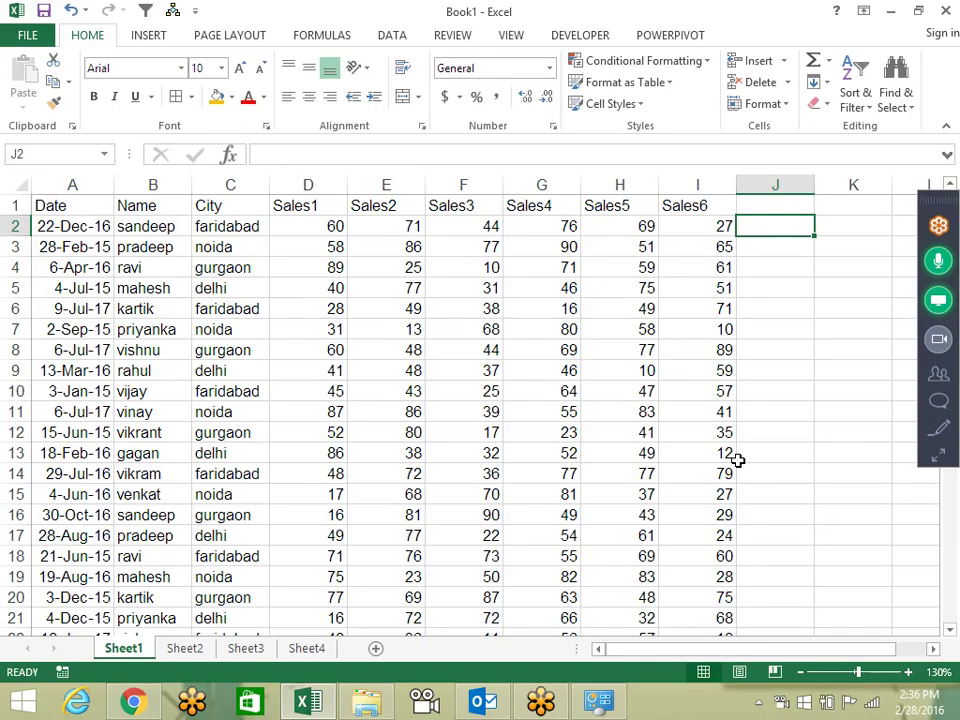
Enter =SUM(D2:I2) in J2 to total row 2's six sales values.
text(=sum)
key(Tab)
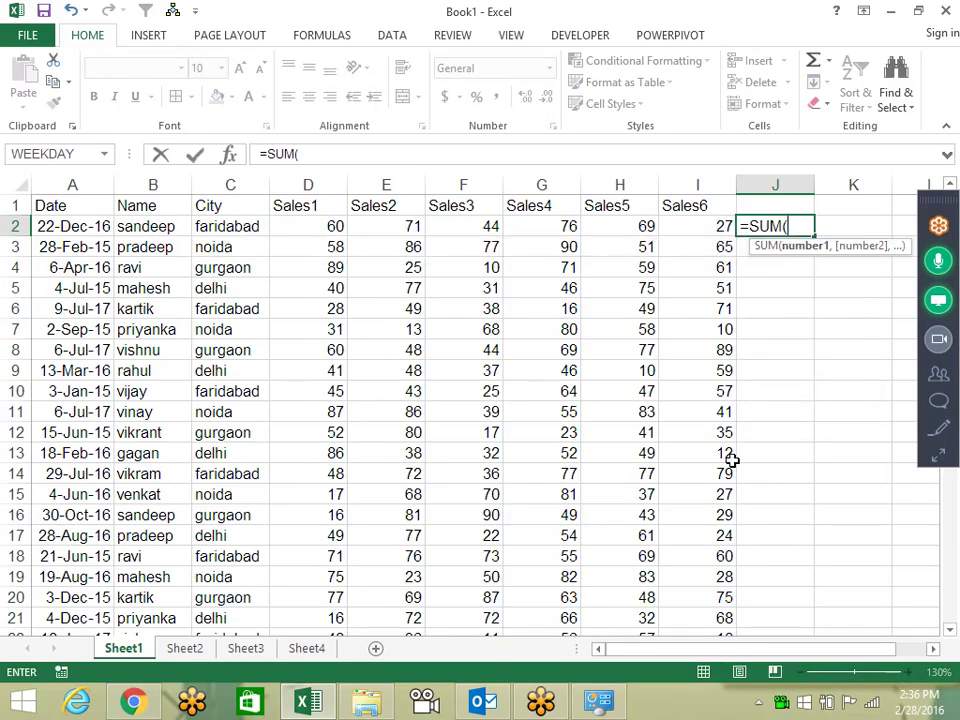
drag(330, 226, 703, 230)
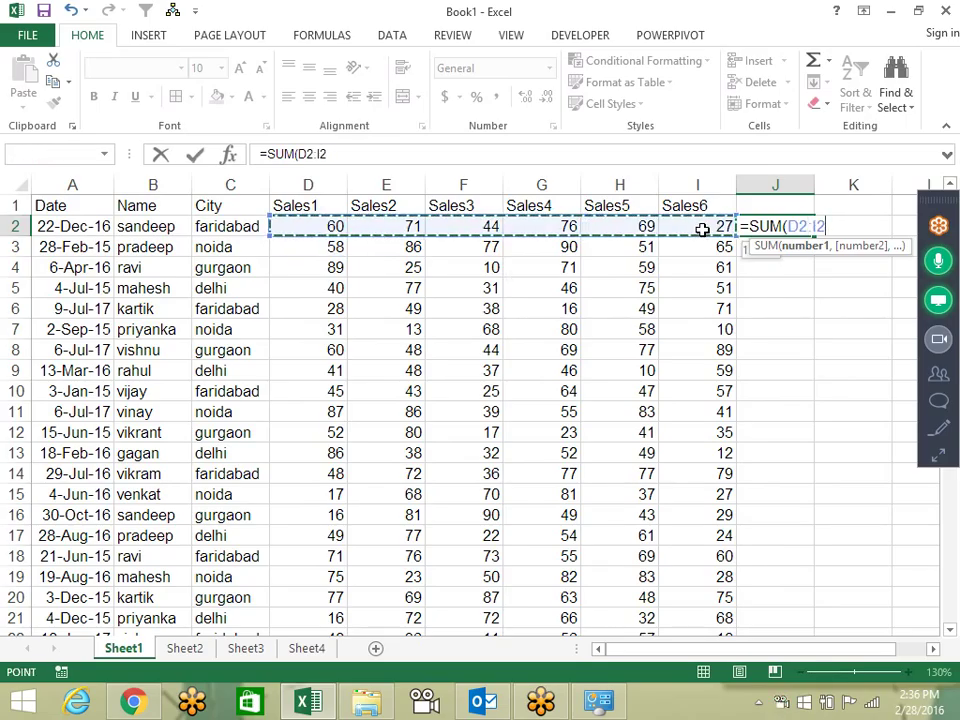
text())
key(Return)
Turn J2 into =SUM(D2:I2)>300 and copy its formula text from the formula bar.
key(Up)
key(F2)
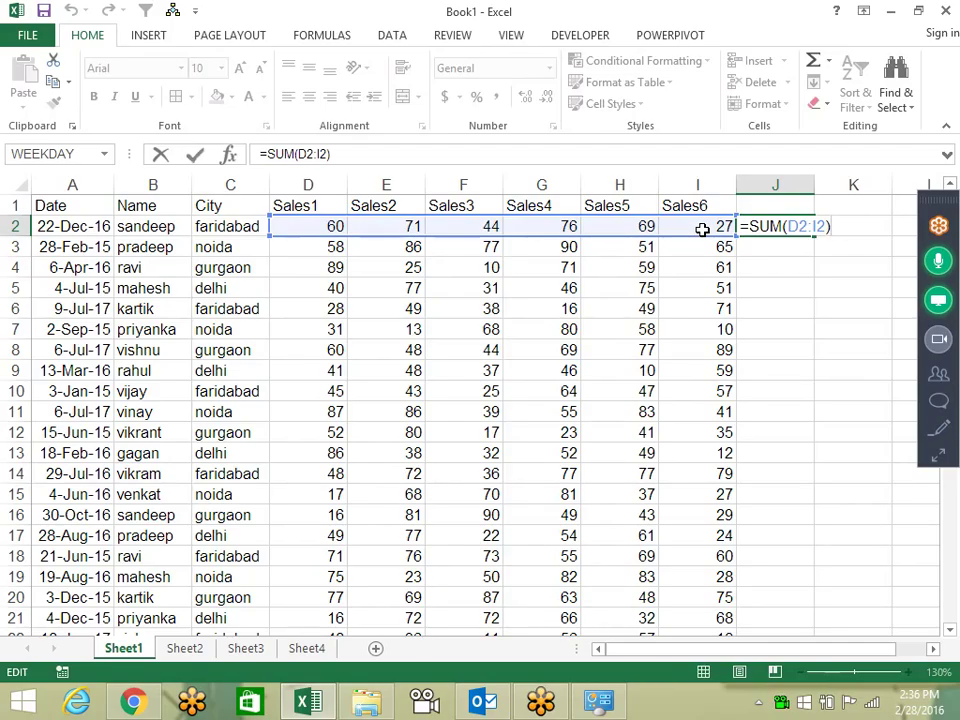
text(>30)
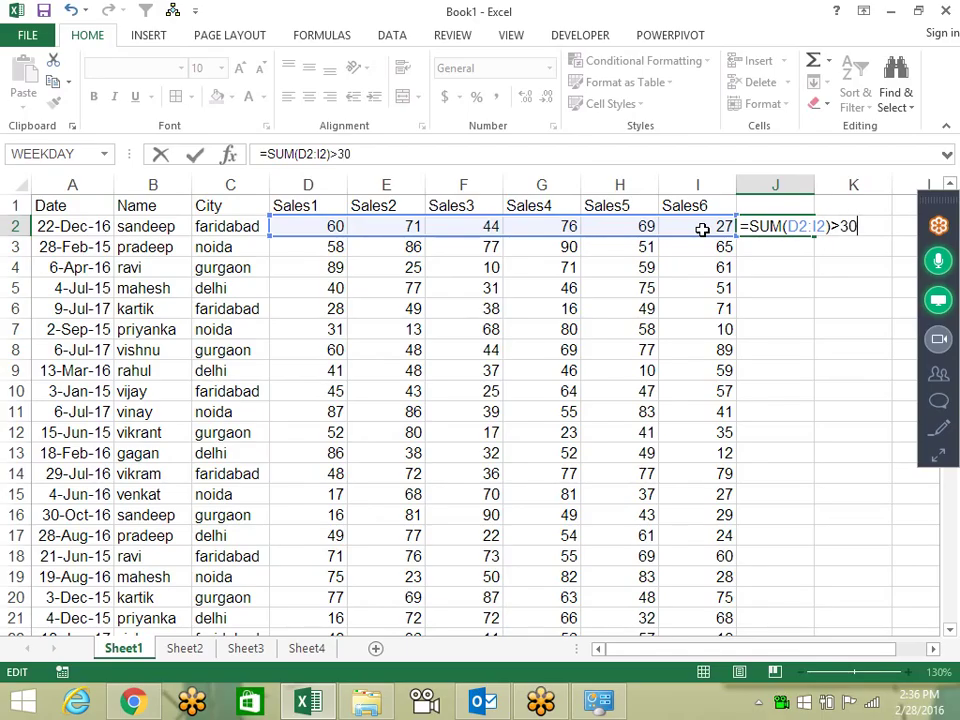
key(Return)
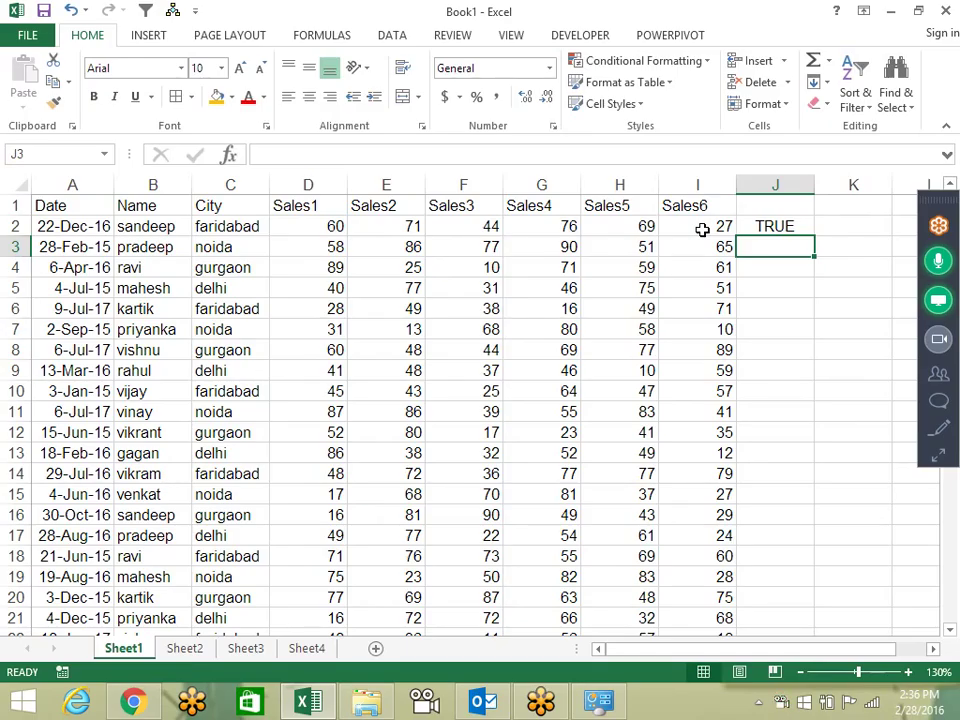
key(Up)
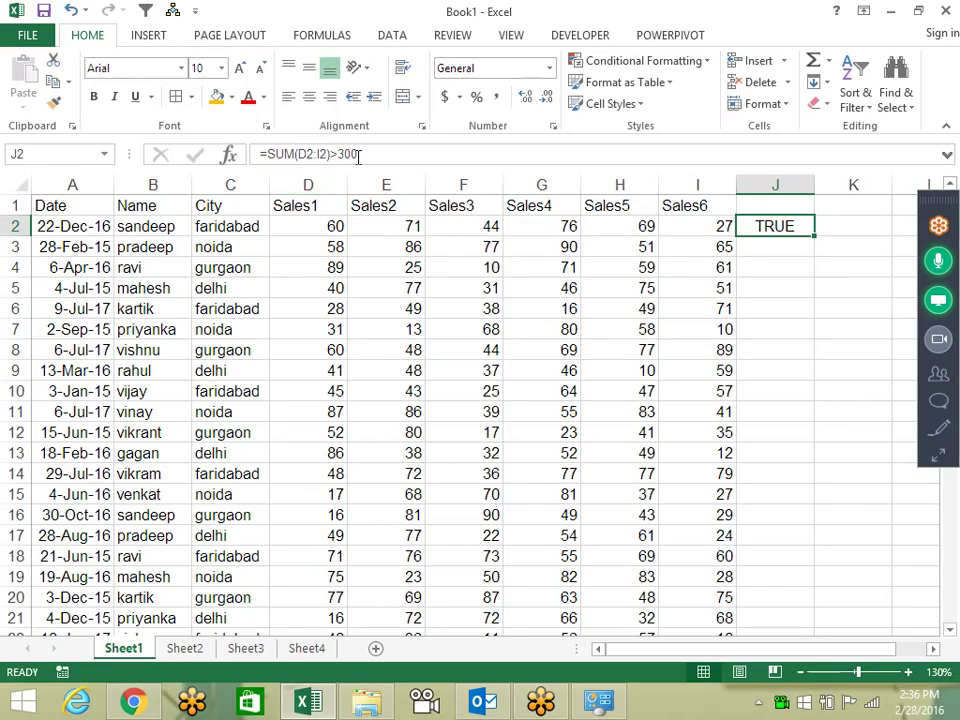
drag(357, 154, 259, 154)
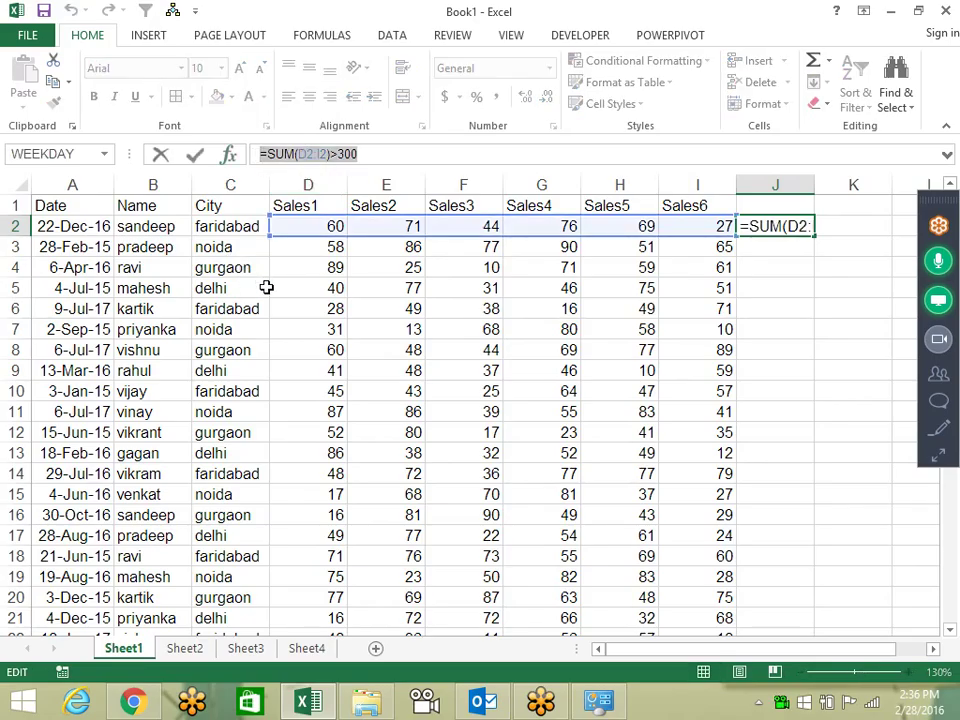
click(65, 228)
Select A2:I15 and add a formula rule =SUM(D2:I2)>300 with a yellow fill.
drag(65, 228, 714, 499)
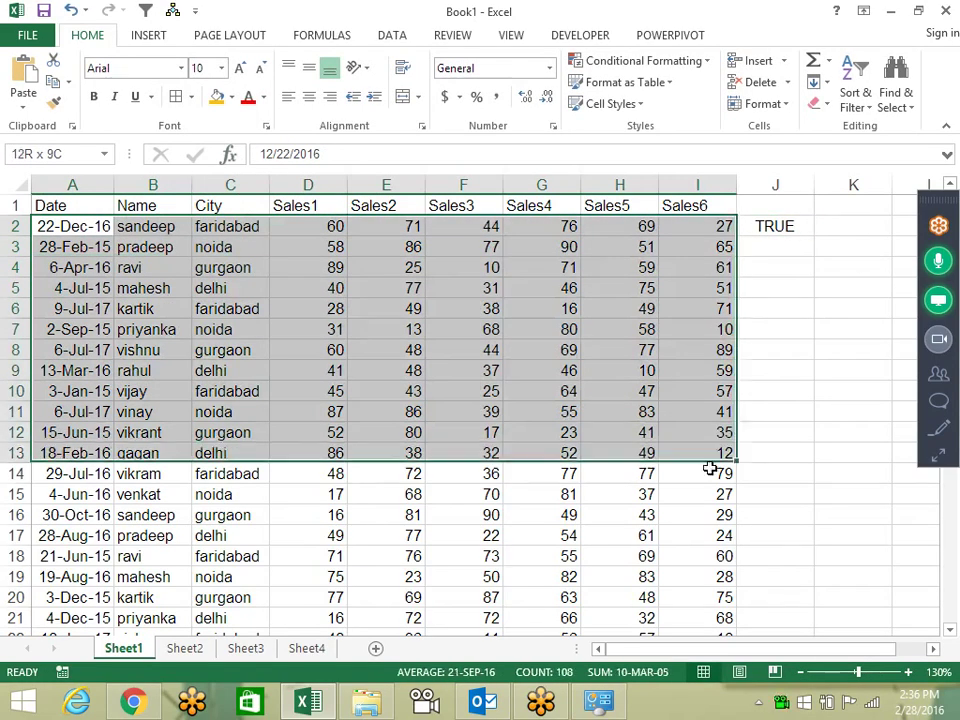
click(645, 61)
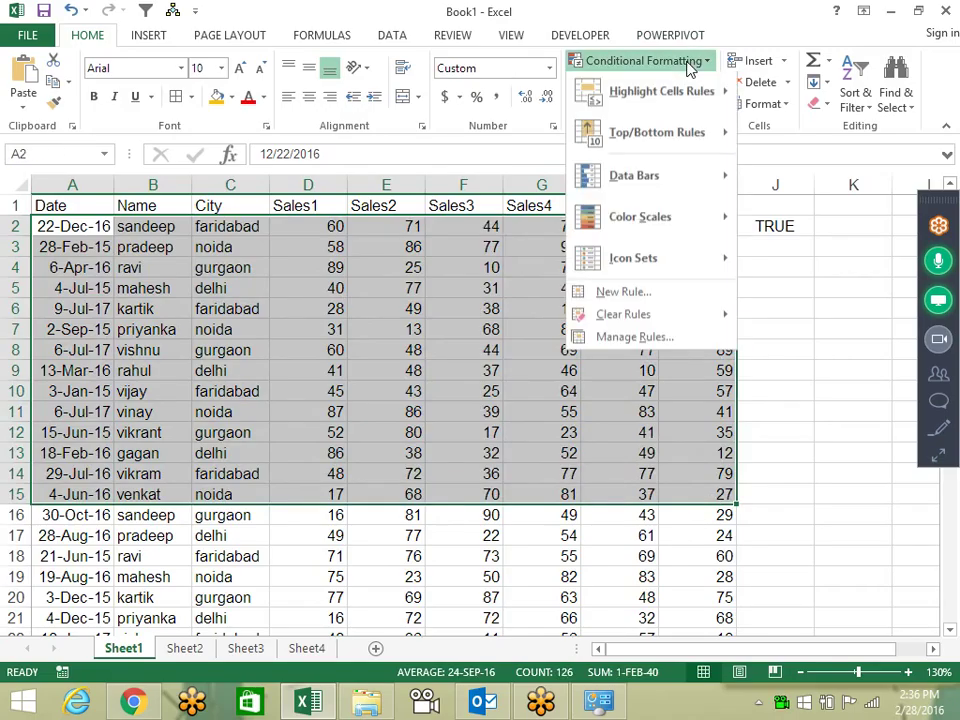
click(610, 293)
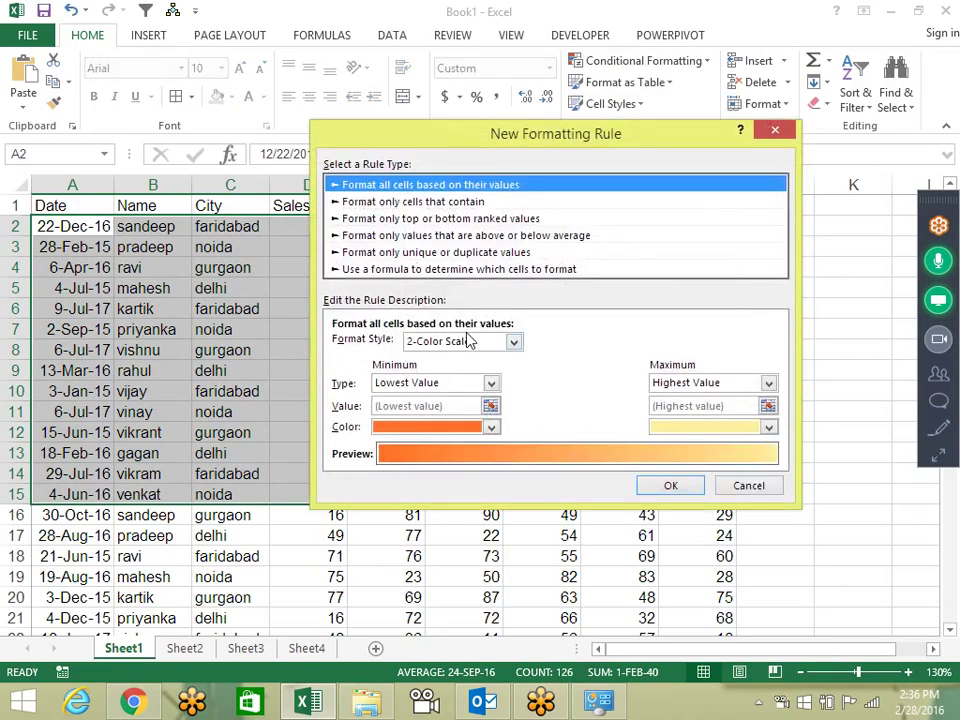
click(450, 269)
click(457, 344)
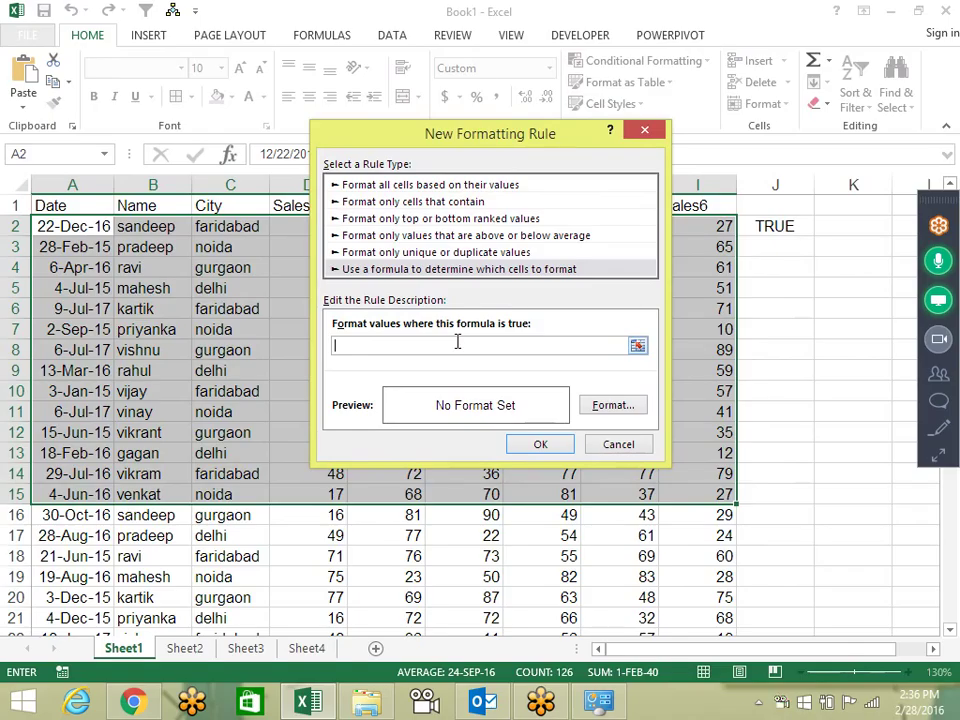
text(=SUM(D2:I2)>300)
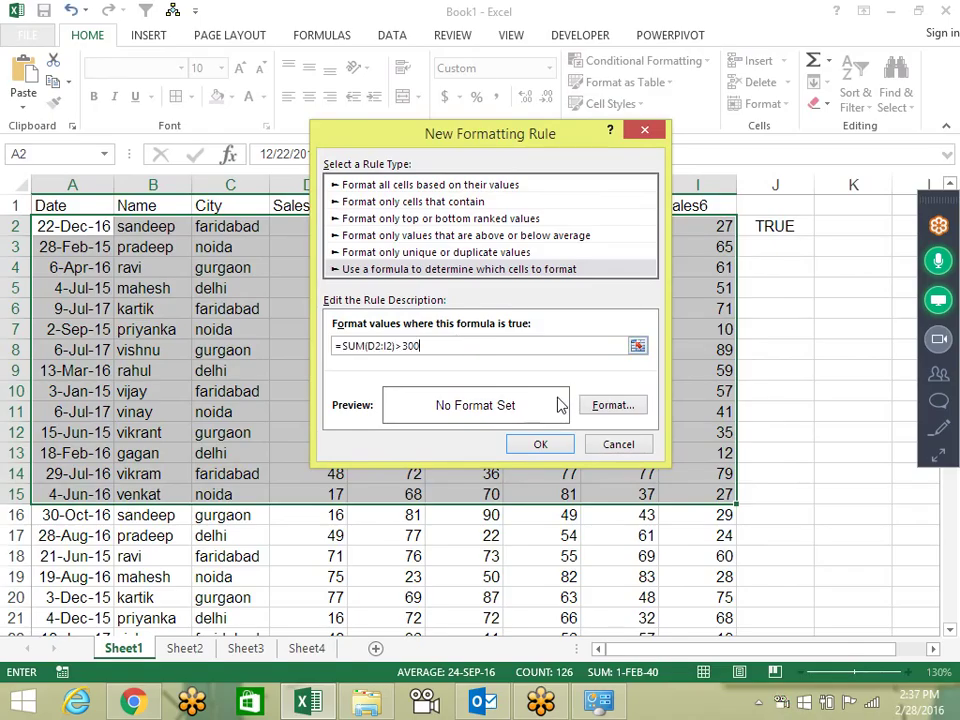
drag(555, 135, 585, 347)
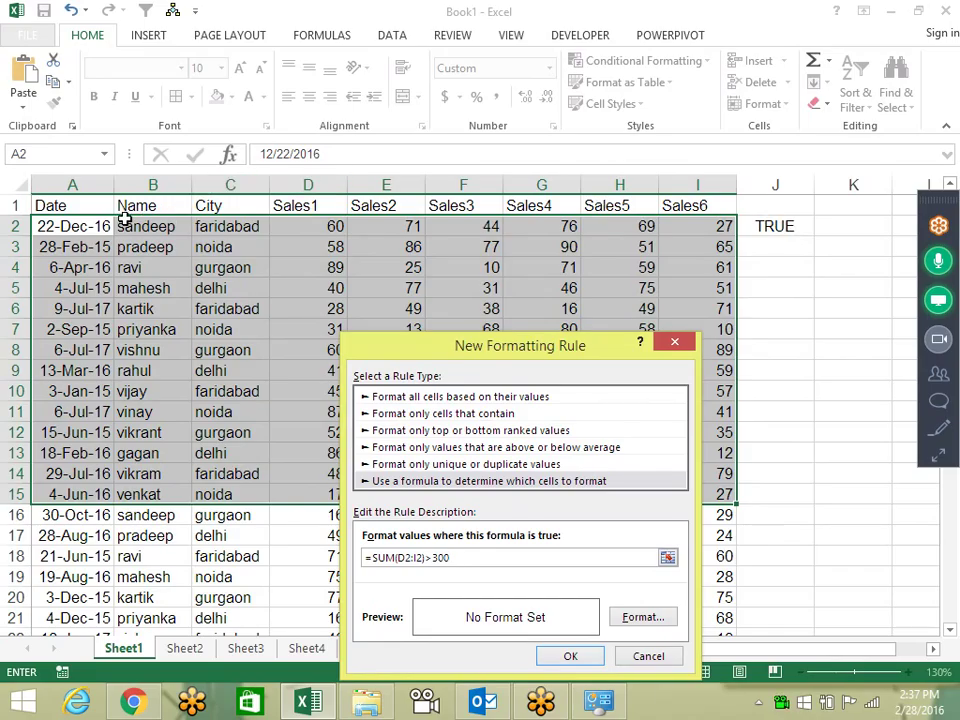
drag(482, 357, 420, 92)
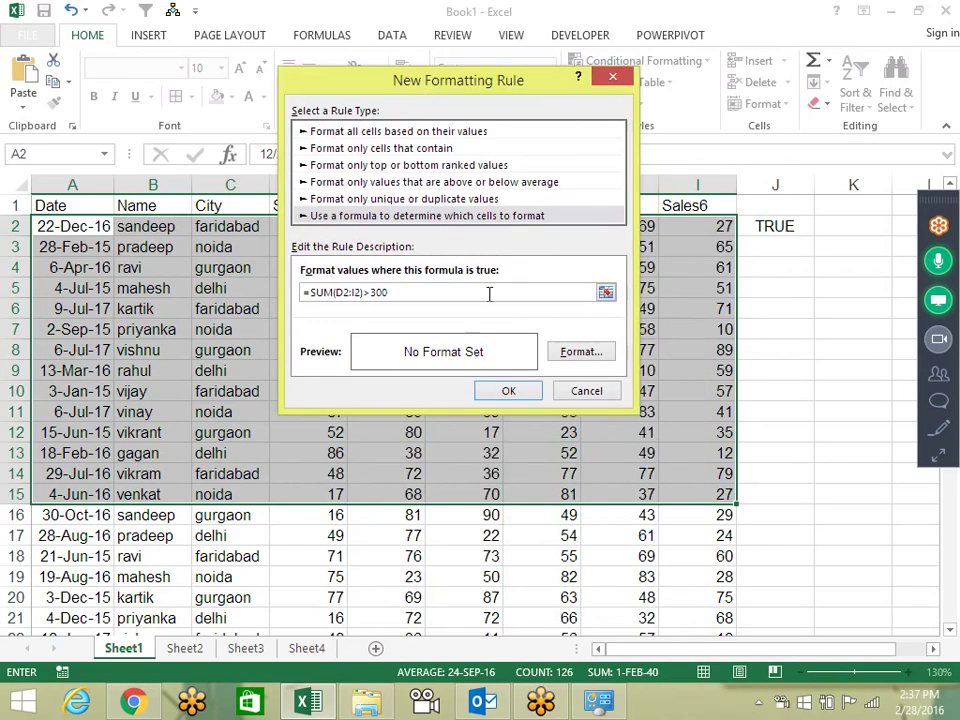
click(552, 353)
click(394, 273)
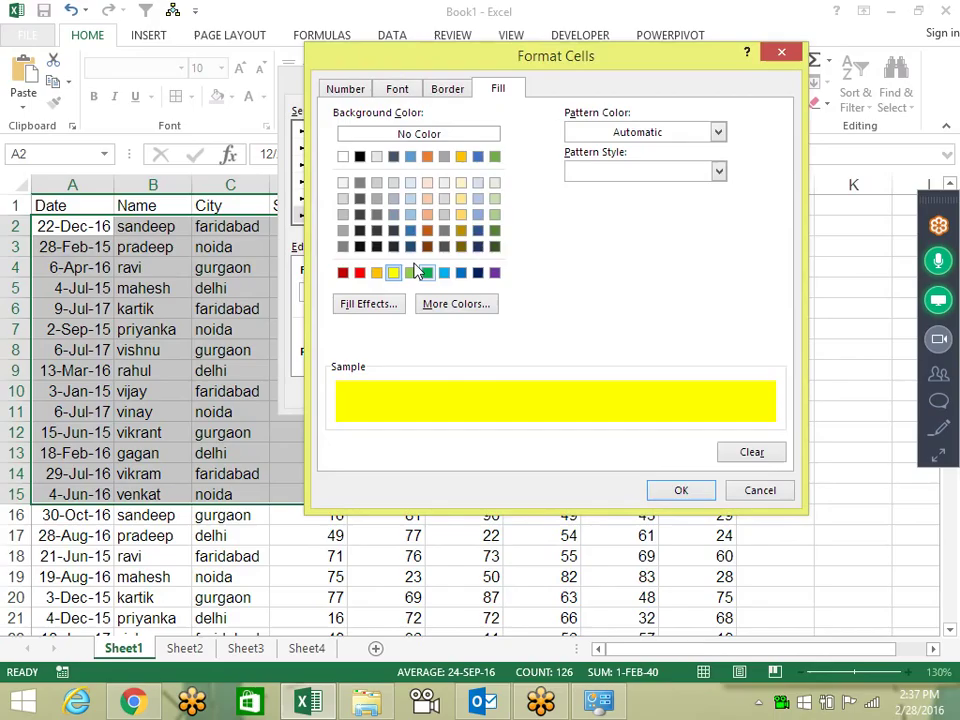
click(684, 491)
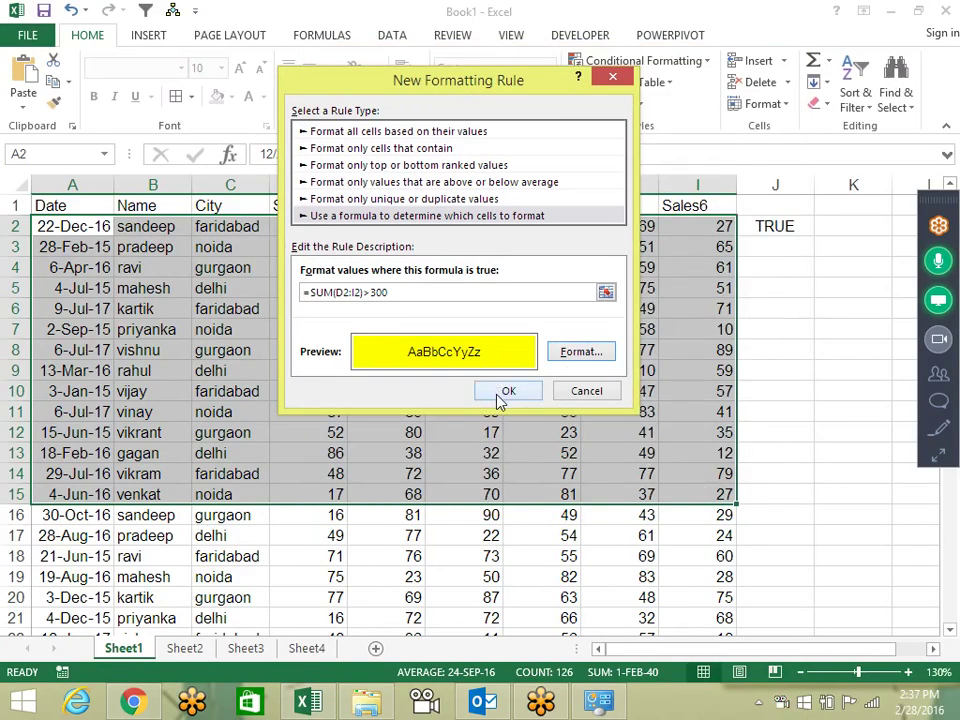
click(505, 391)
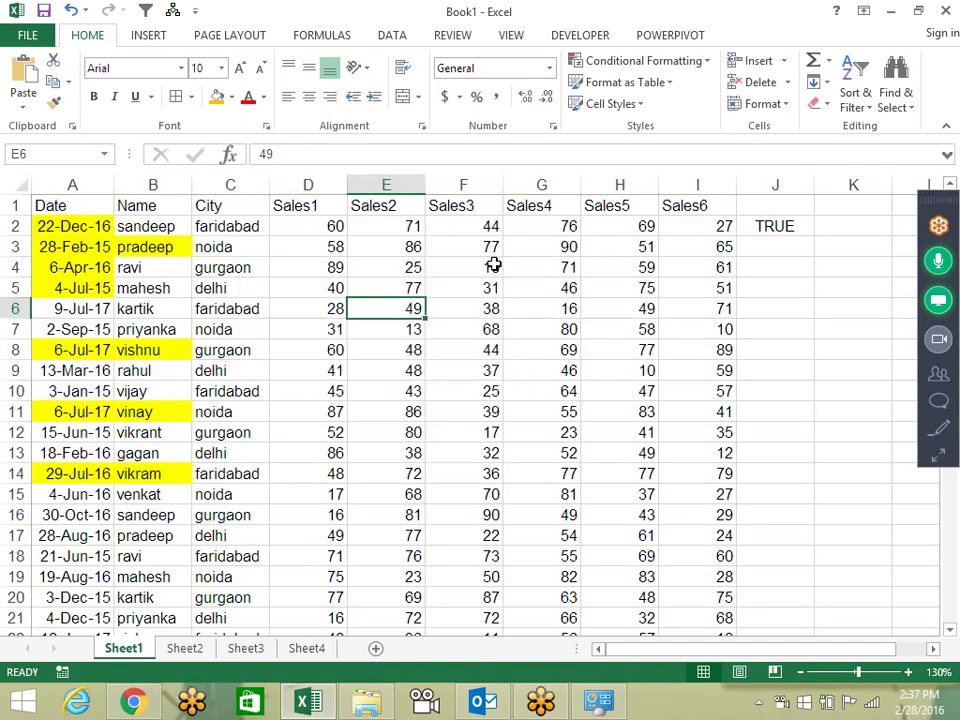
Fill J2's test across J2:N9 and inspect how the references shift in row 3.
click(399, 312)
click(799, 224)
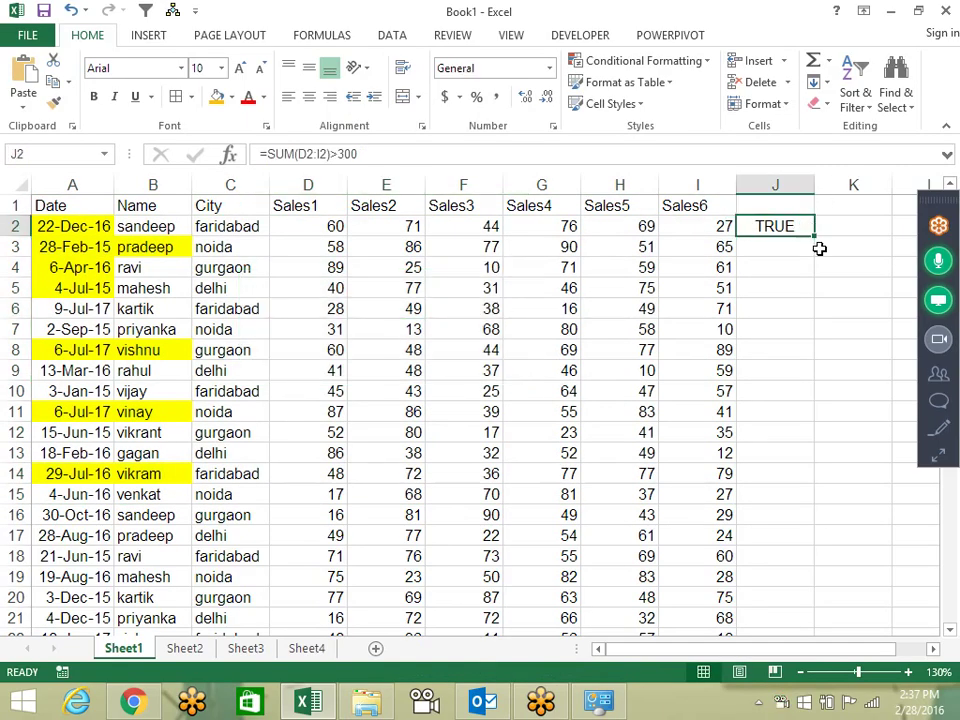
click(815, 235)
mouse_move(92, 224)
mouse_down()
mouse_move(514, 240)
mouse_move(622, 228)
mouse_up()
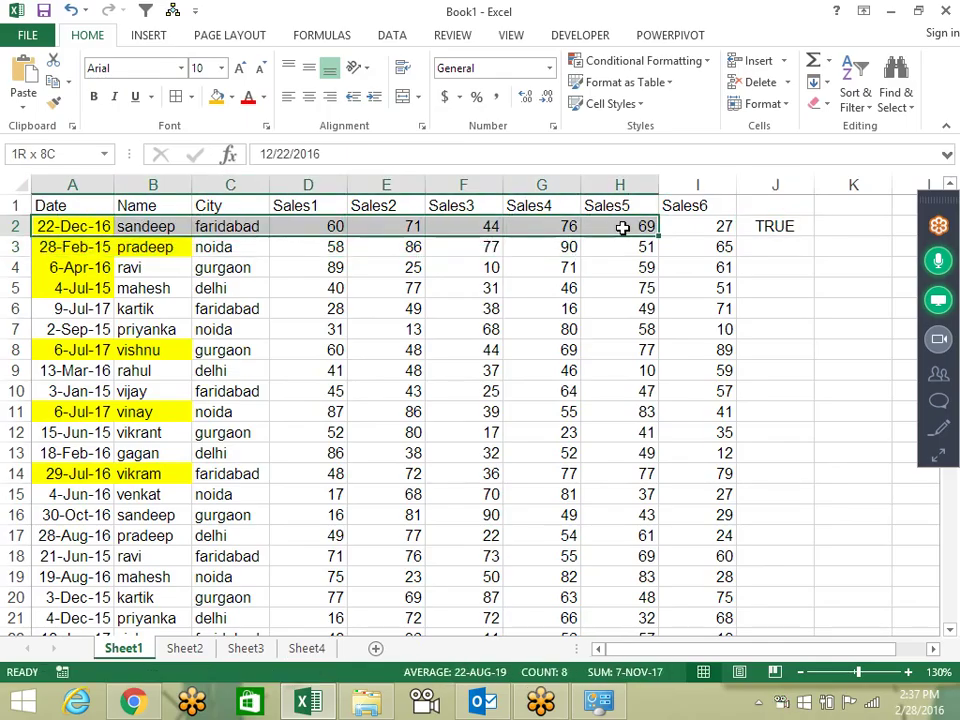
click(805, 226)
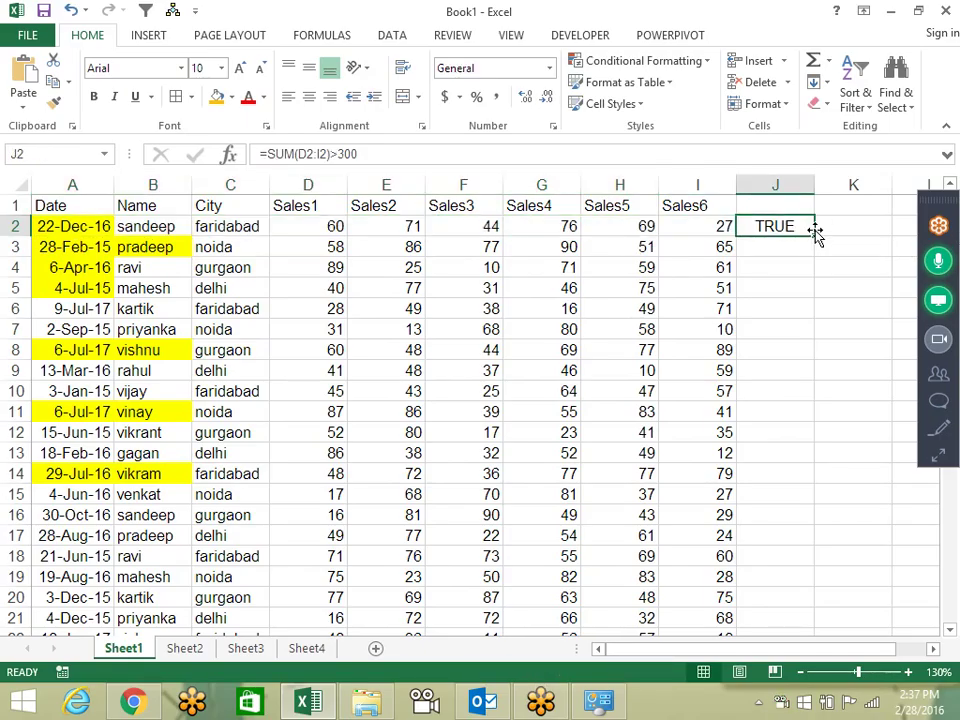
mouse_move(815, 230)
mouse_down()
mouse_move(784, 265)
mouse_move(891, 268)
mouse_move(873, 400)
mouse_up()
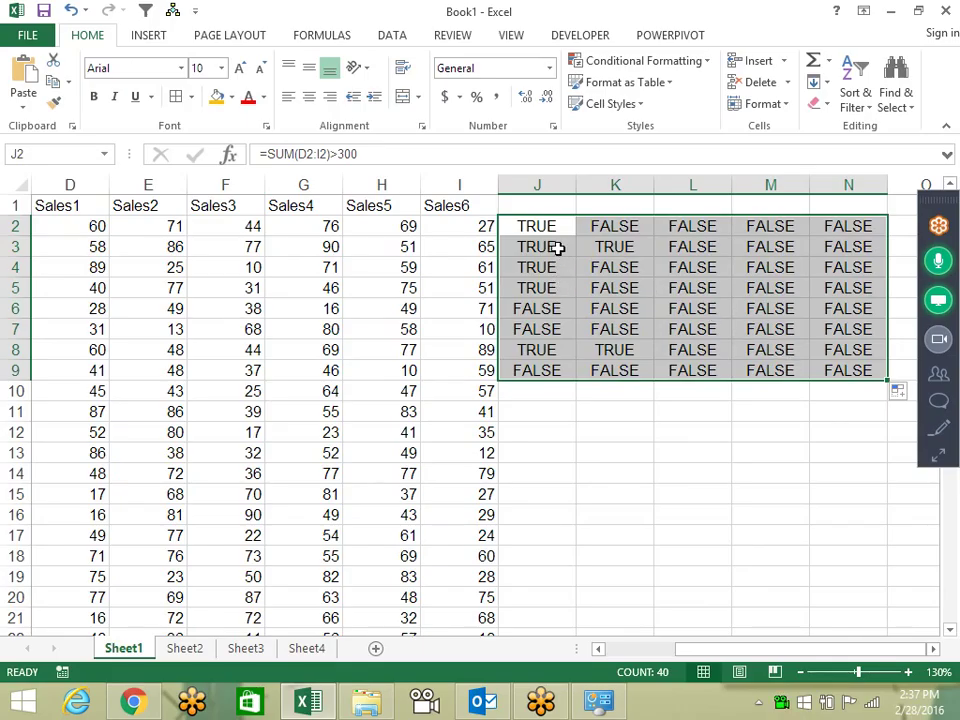
drag(559, 247, 615, 247)
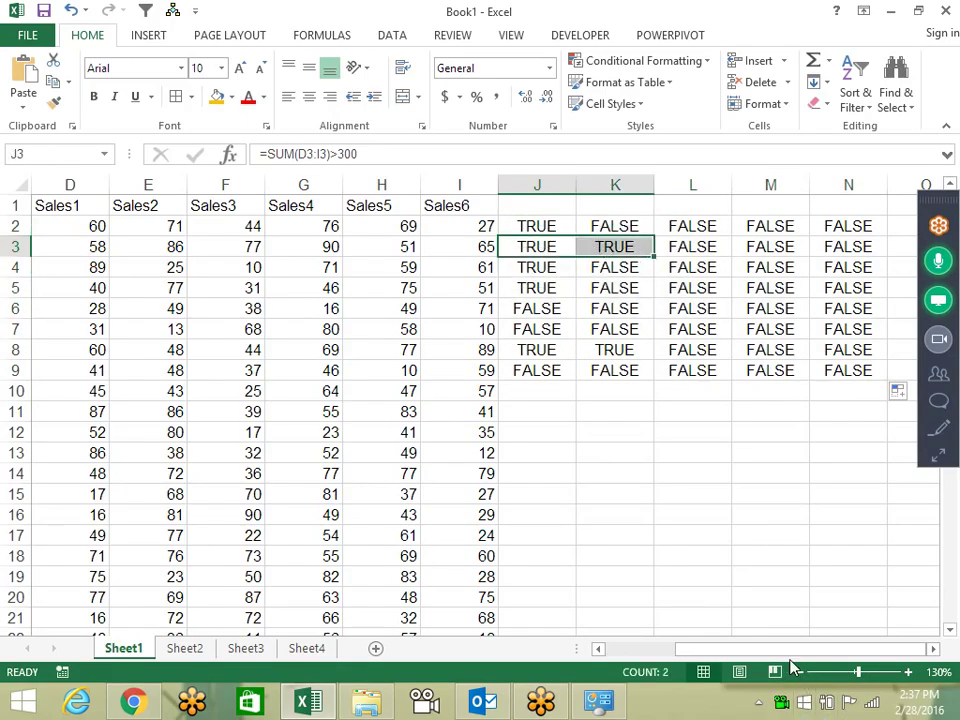
drag(790, 666, 683, 667)
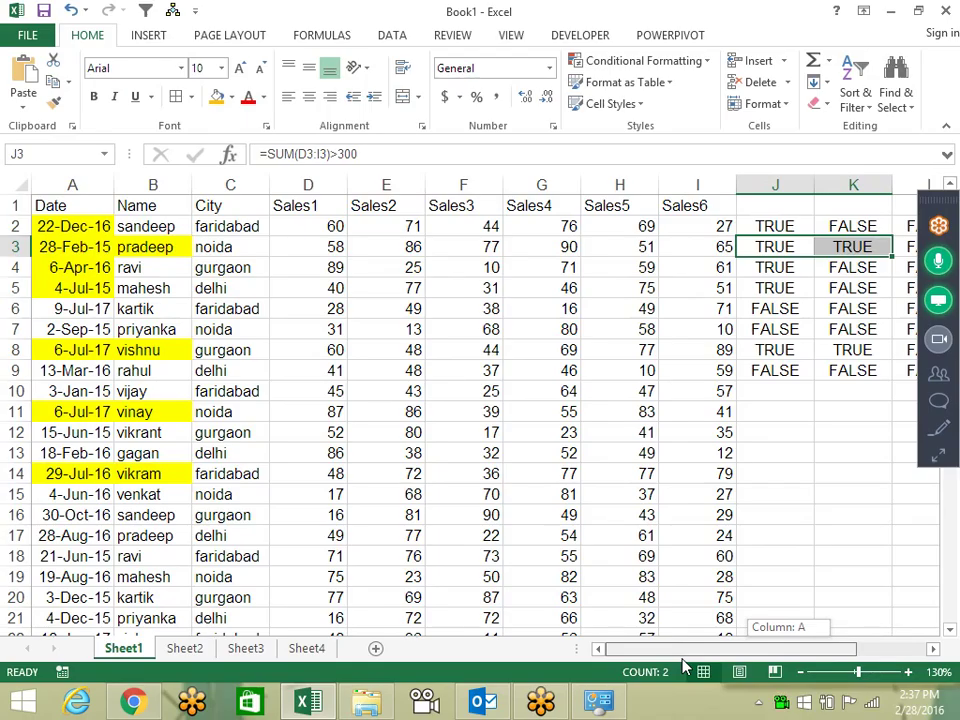
drag(683, 666, 708, 666)
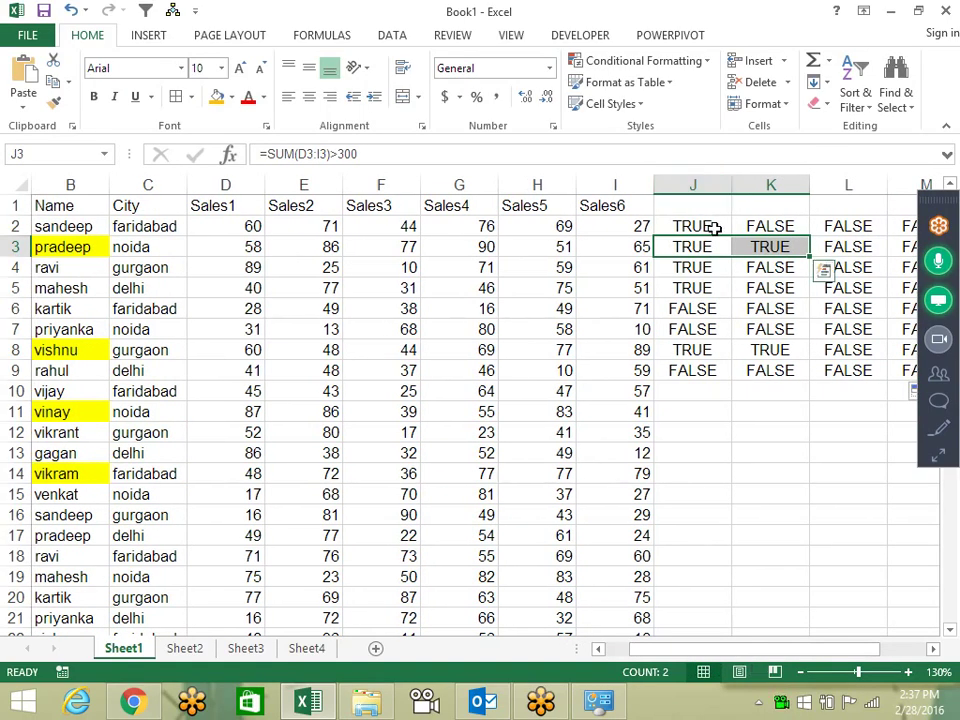
Compare K2's shifted formula, then change J2 to =SUM($D2:$I2)>300.
click(714, 228)
key(F2)
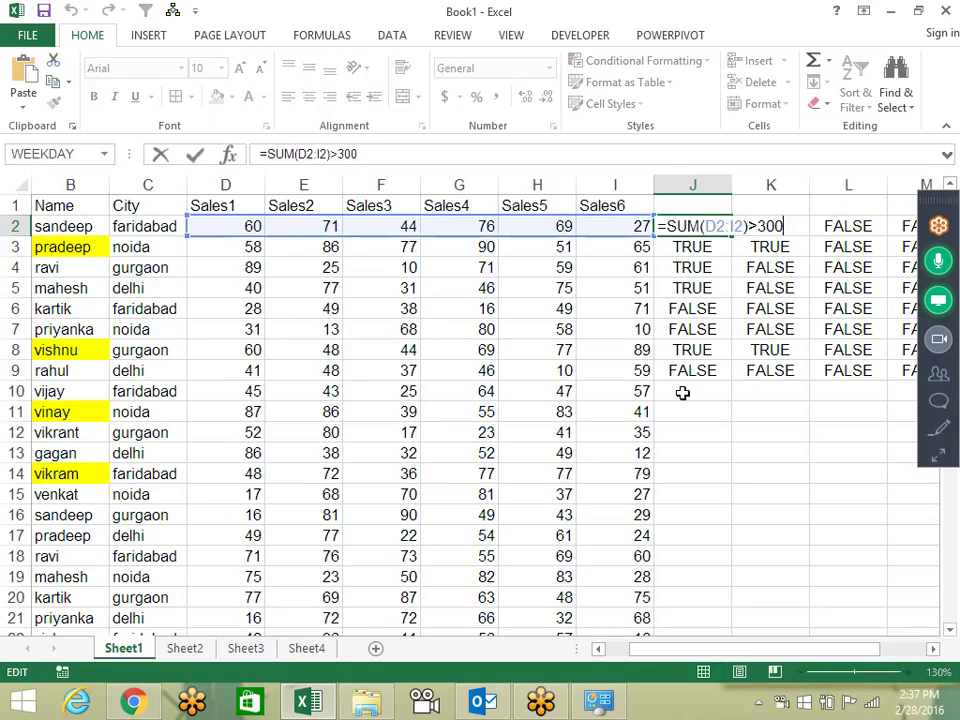
key(Tab)
key(F2)
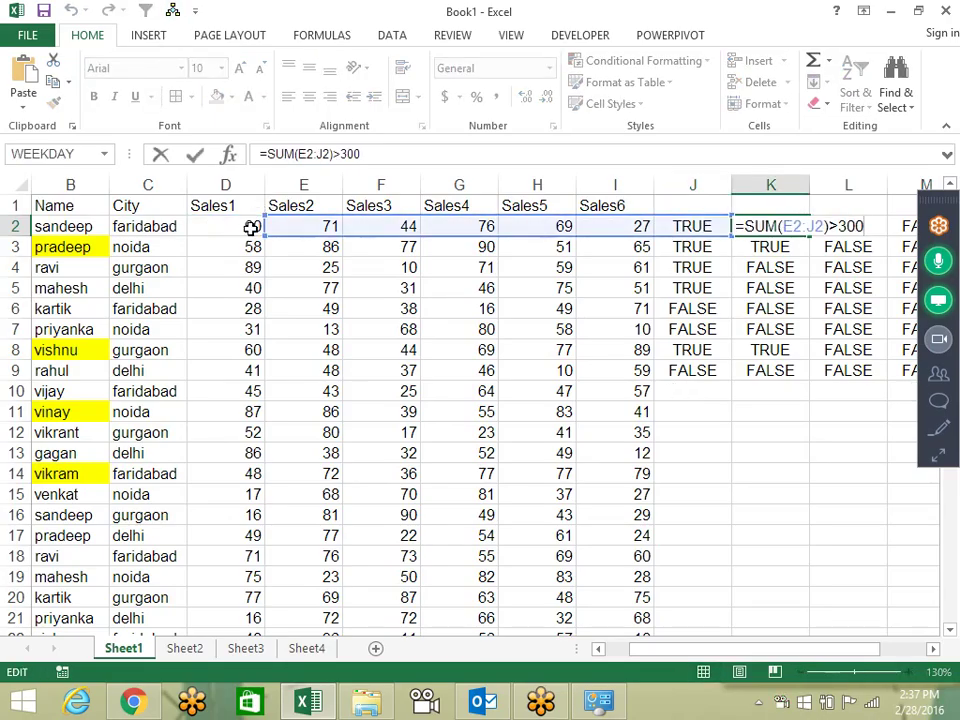
key(ctrl+Return)
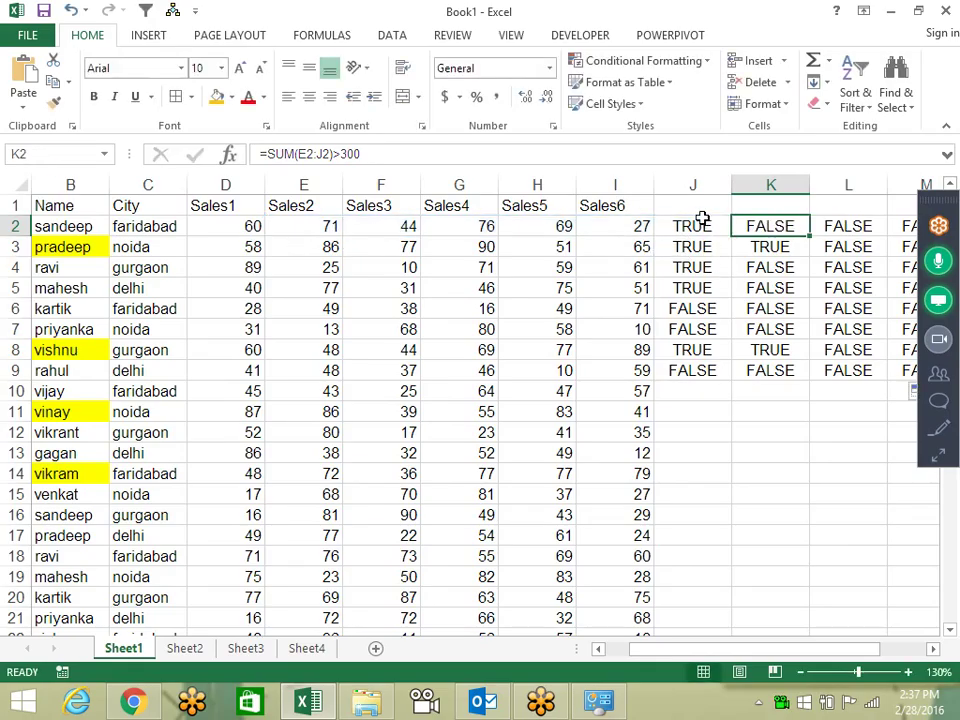
double_click(703, 218)
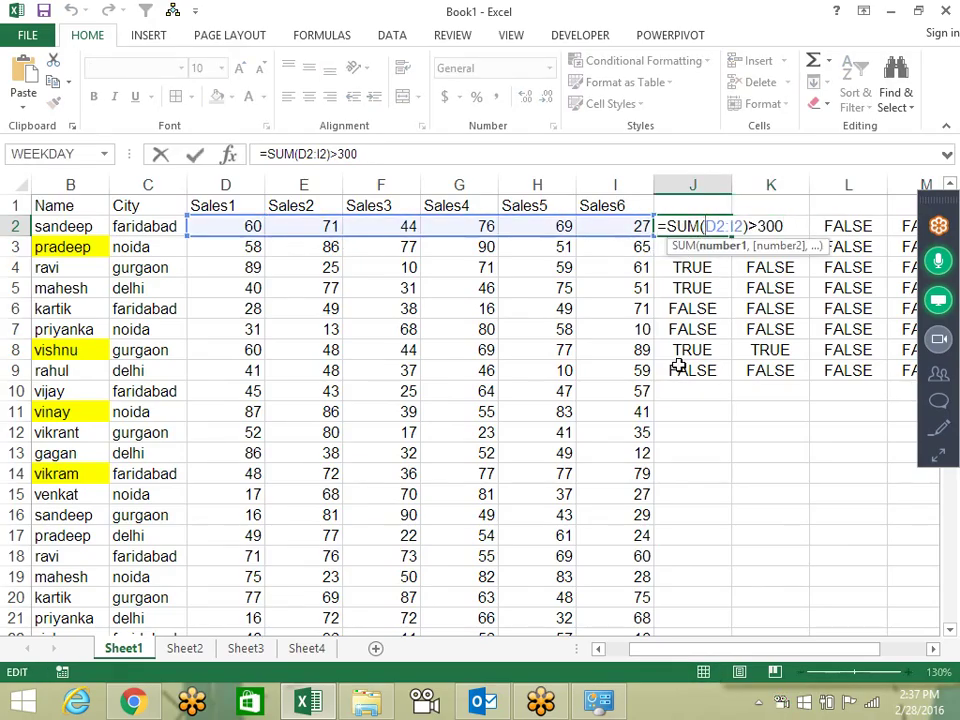
text($)
key(Right)
key(Right)
key(Right)
text($)
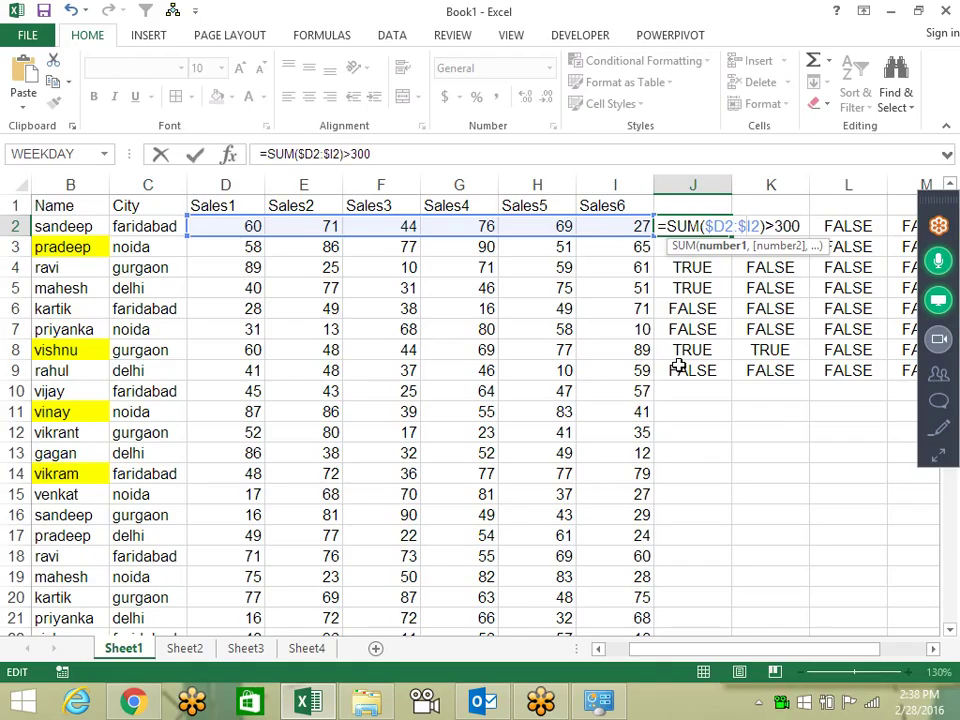
key(Return)
Fill the column-locked formula across J2:N9 and review J2's formula text.
click(716, 227)
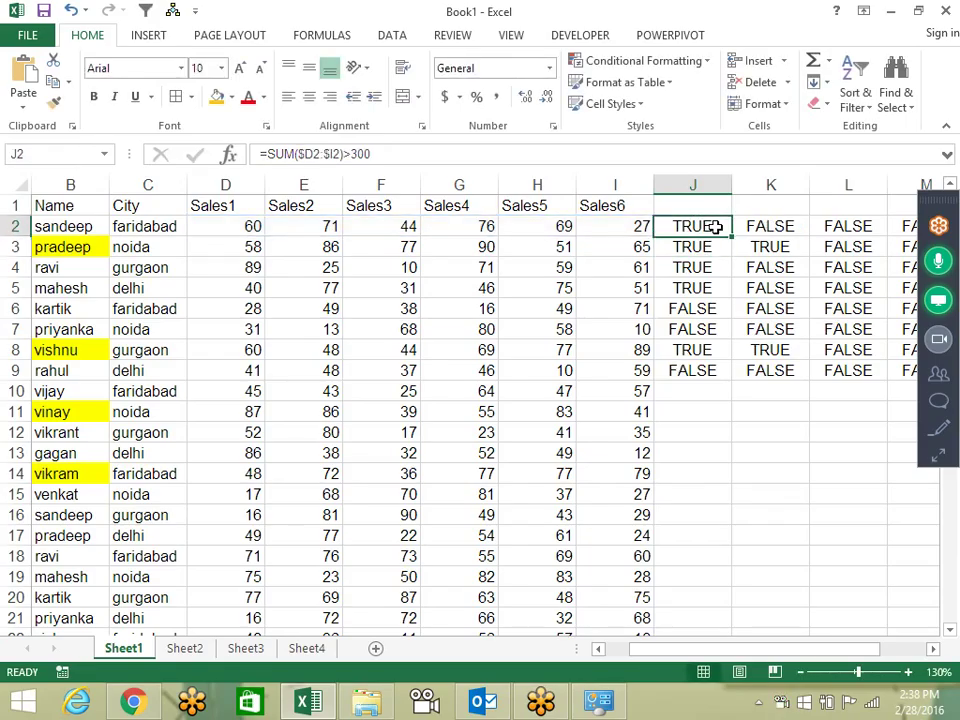
mouse_move(733, 234)
mouse_down()
mouse_move(835, 252)
mouse_move(812, 380)
mouse_up()
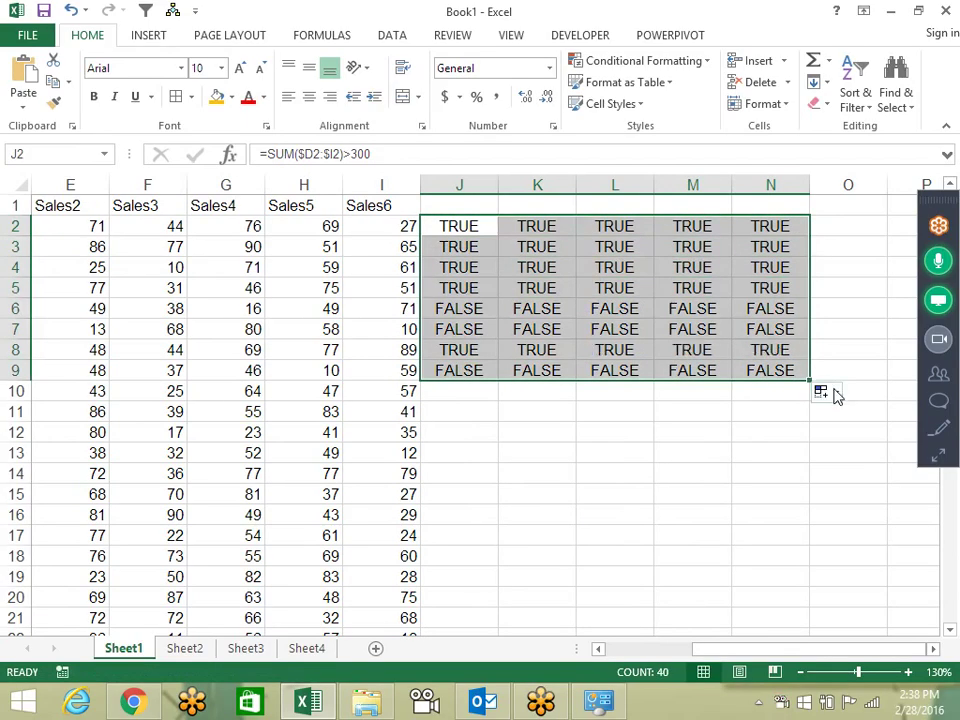
click(462, 229)
click(394, 154)
drag(394, 154, 262, 155)
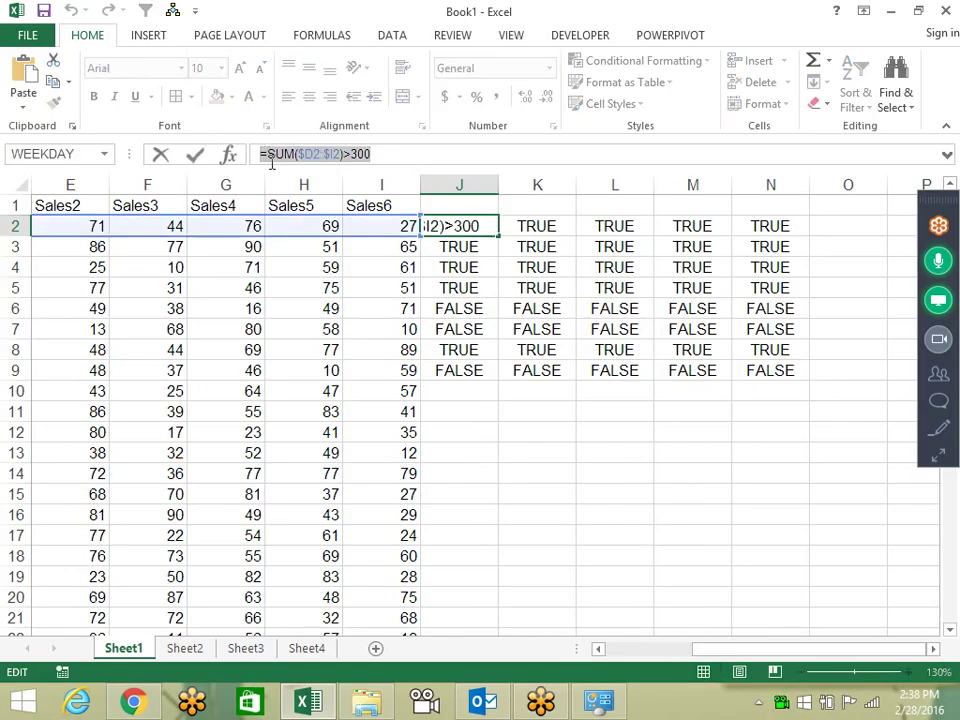
key(Escape)
drag(750, 649, 555, 648)
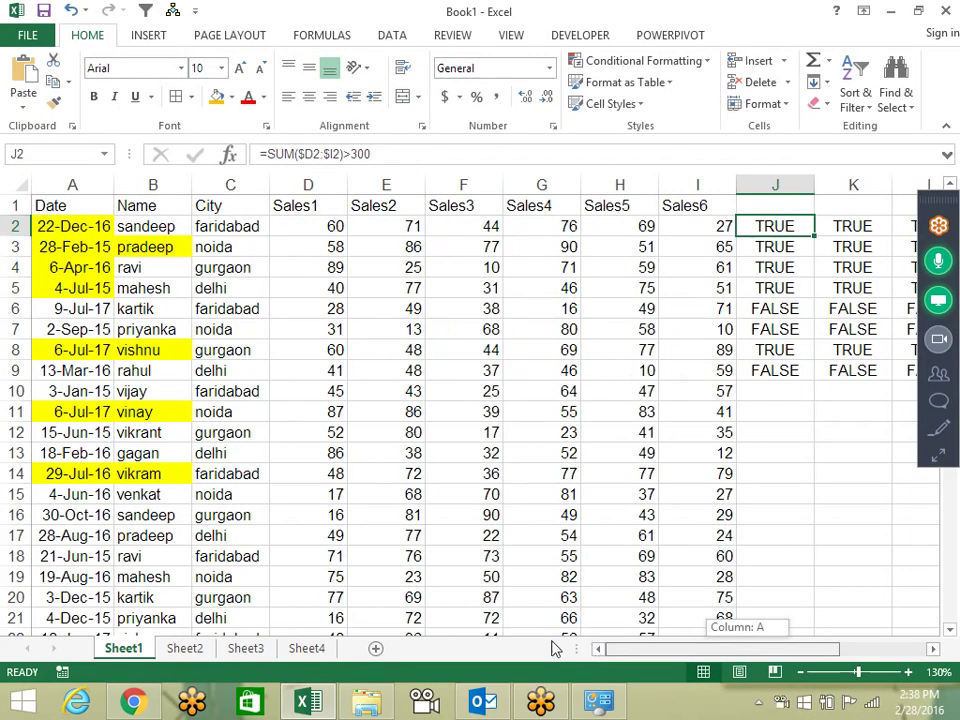
In the Rules Manager, change the yellow rule's formula to =SUM($D2:$I2)>300 and apply.
click(182, 247)
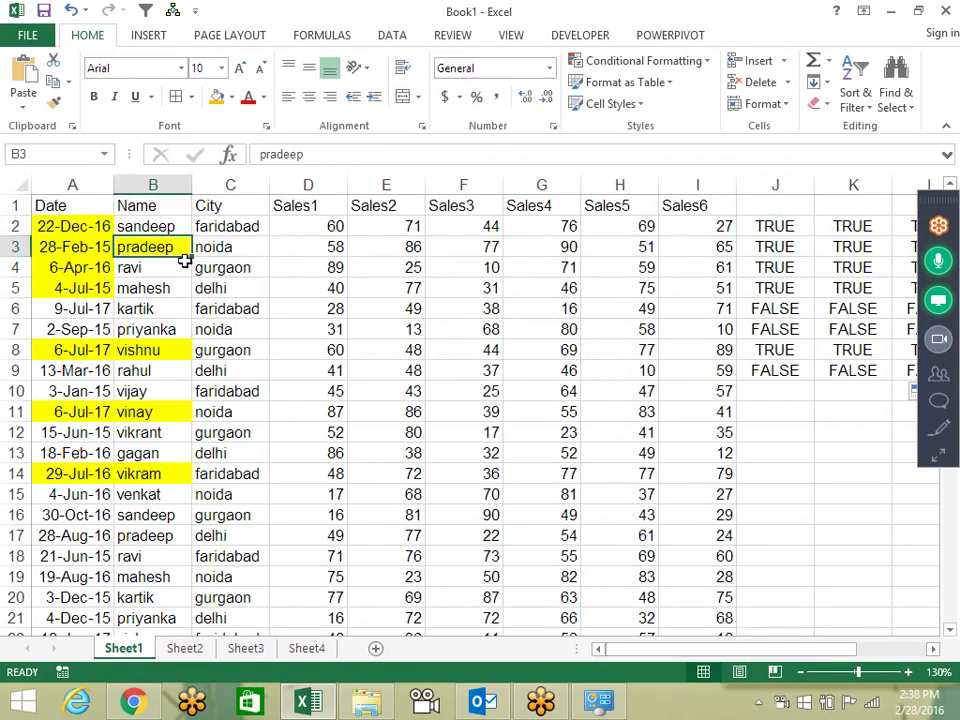
click(703, 62)
click(620, 338)
click(312, 227)
double_click(312, 232)
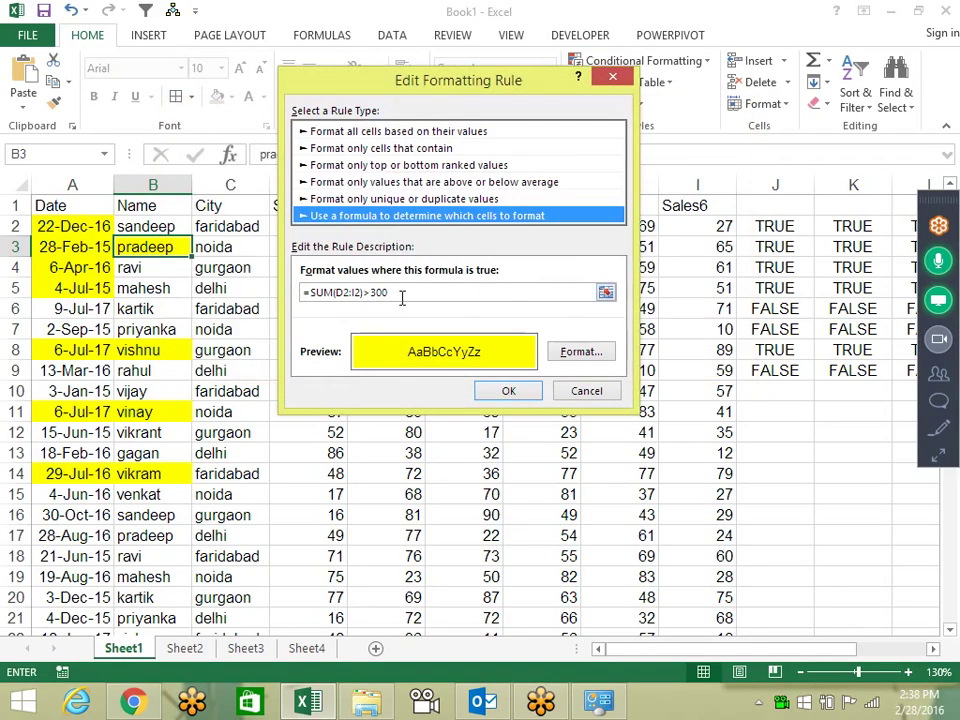
key(F4)
key(F4)
key(F4)
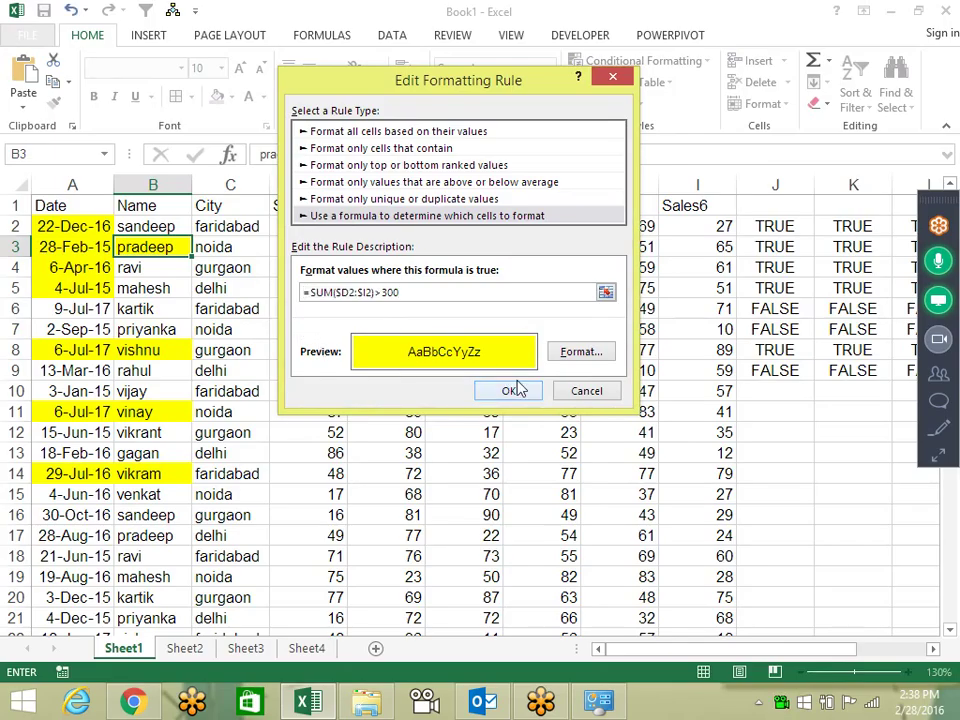
click(527, 397)
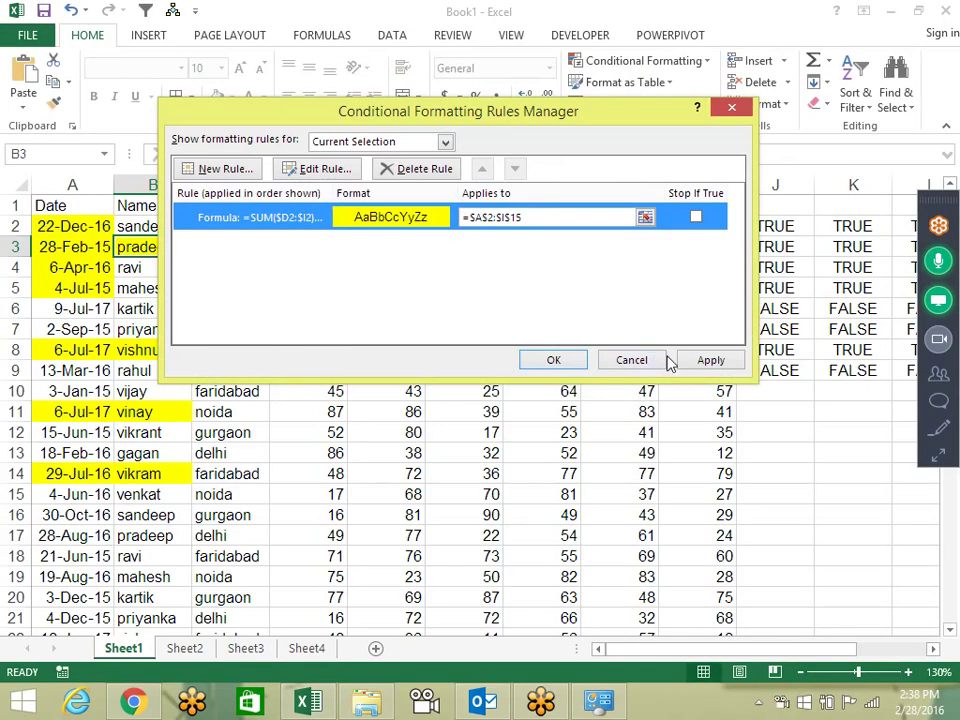
click(714, 364)
click(553, 360)
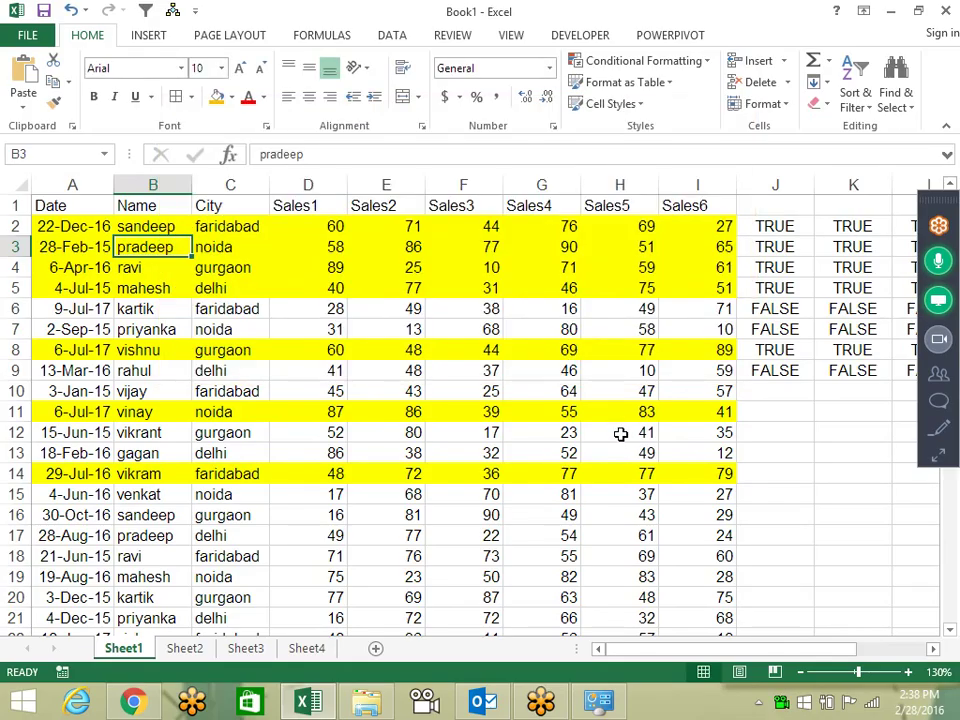
click(547, 477)
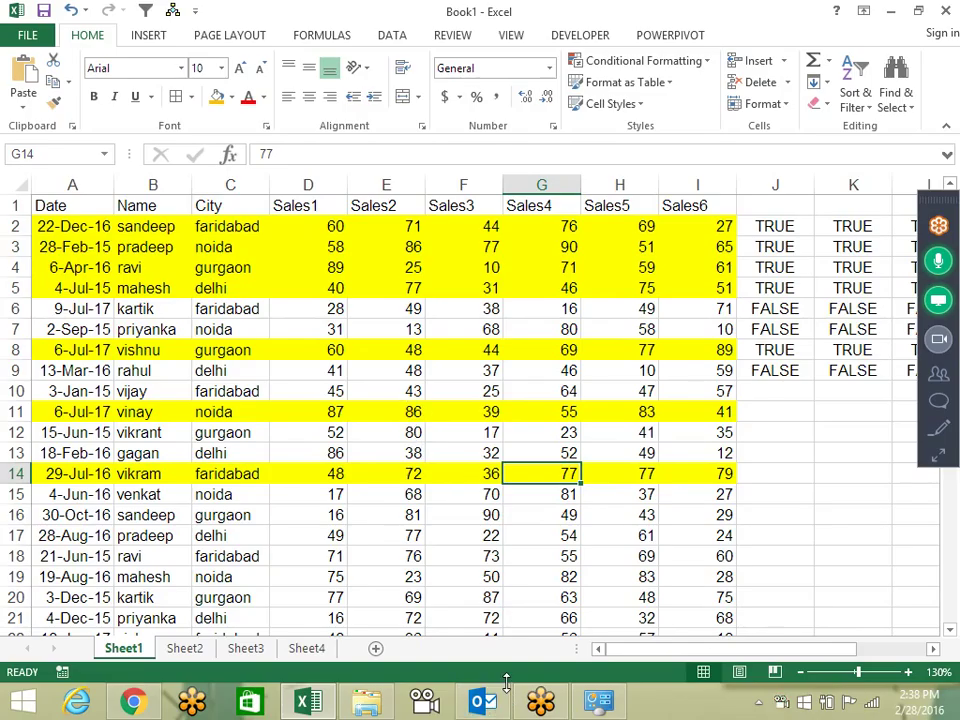
Change the yellow rule's Applies to range to =$A$2:$I$176 and apply it.
key(ctrl+Down)
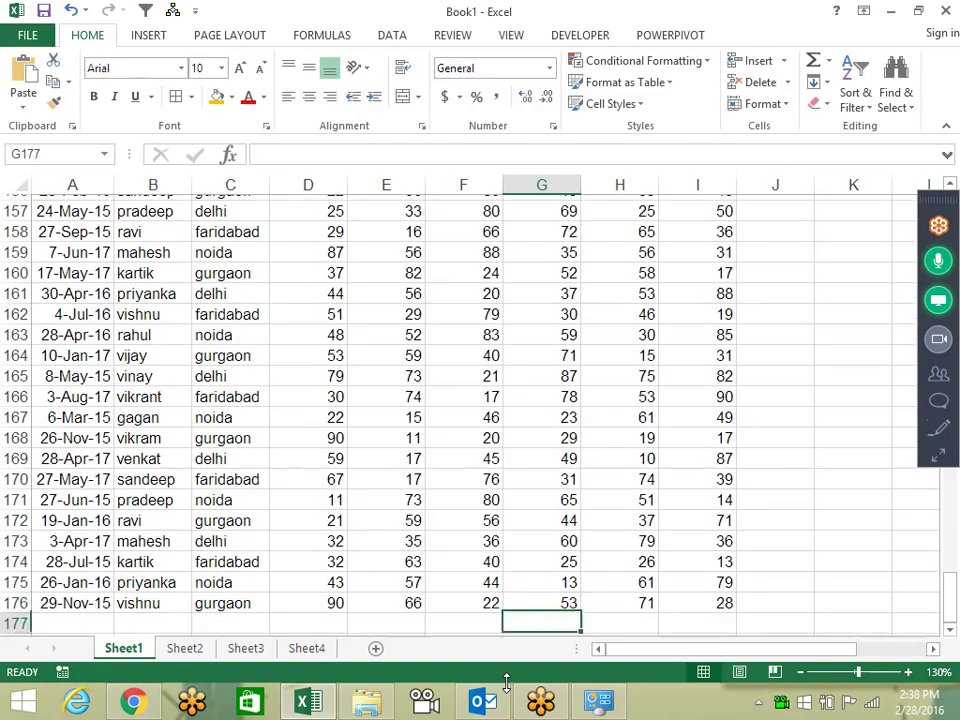
key(ctrl+Up)
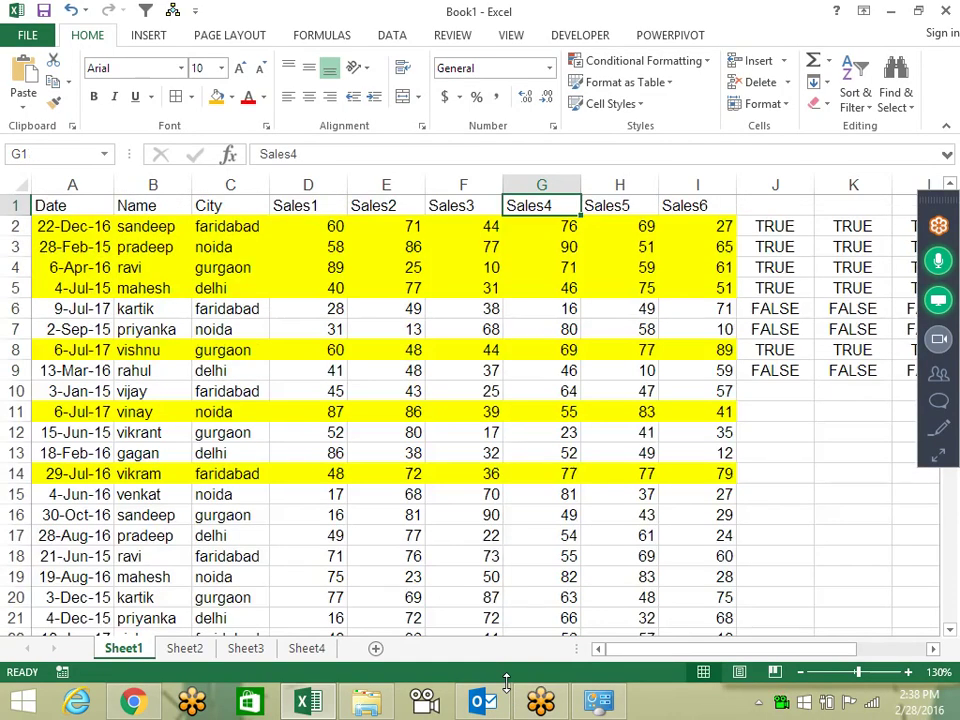
key(Down)
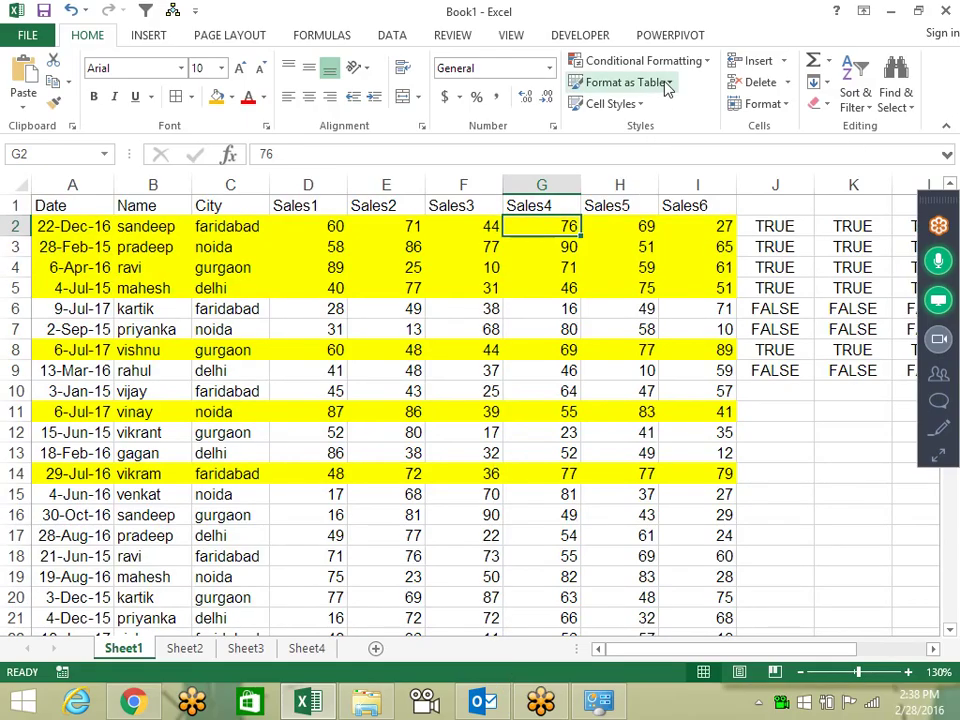
click(665, 62)
click(652, 340)
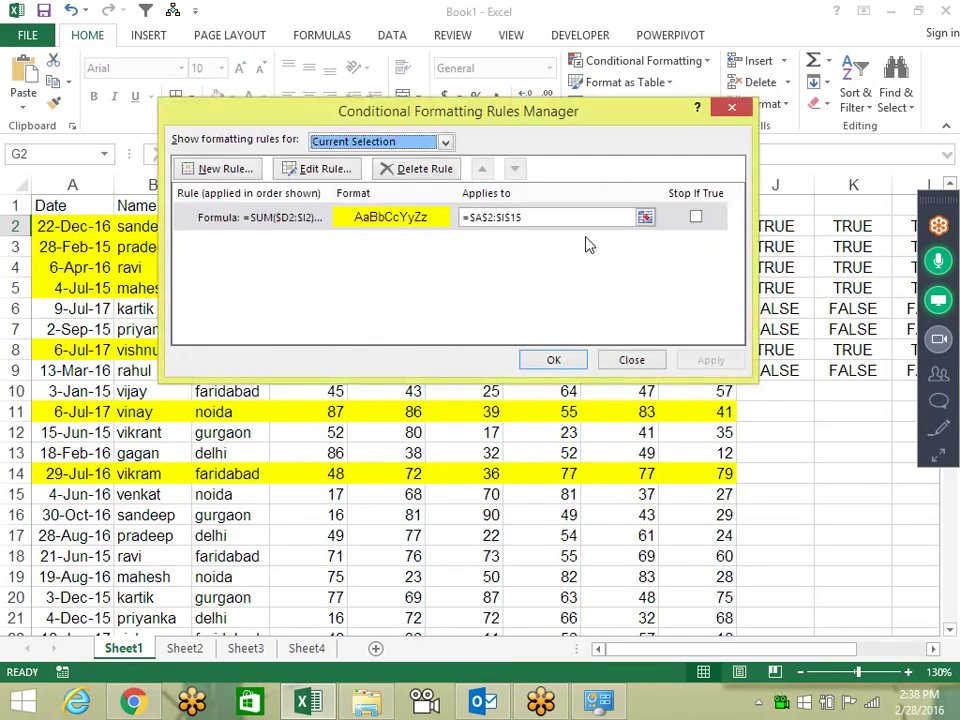
click(575, 216)
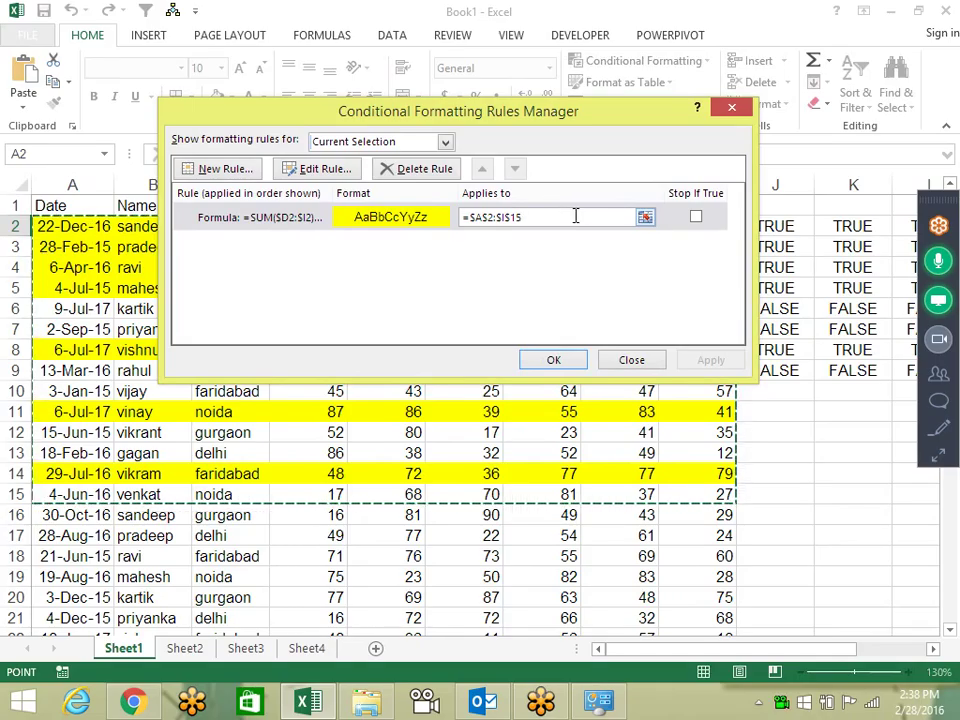
key(BackSpace)
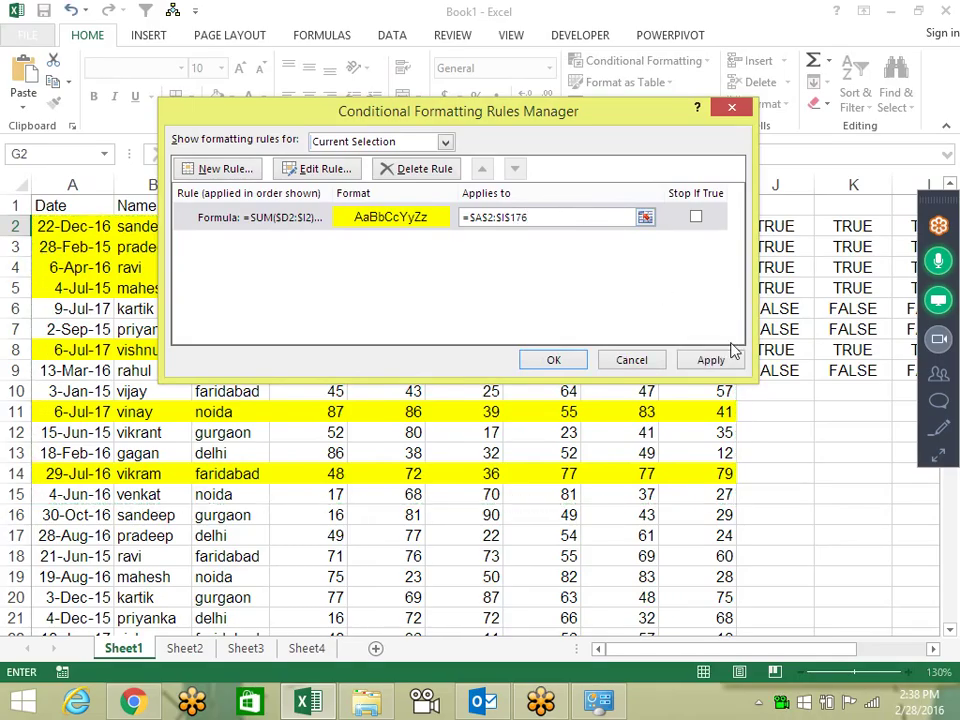
click(718, 362)
click(553, 361)
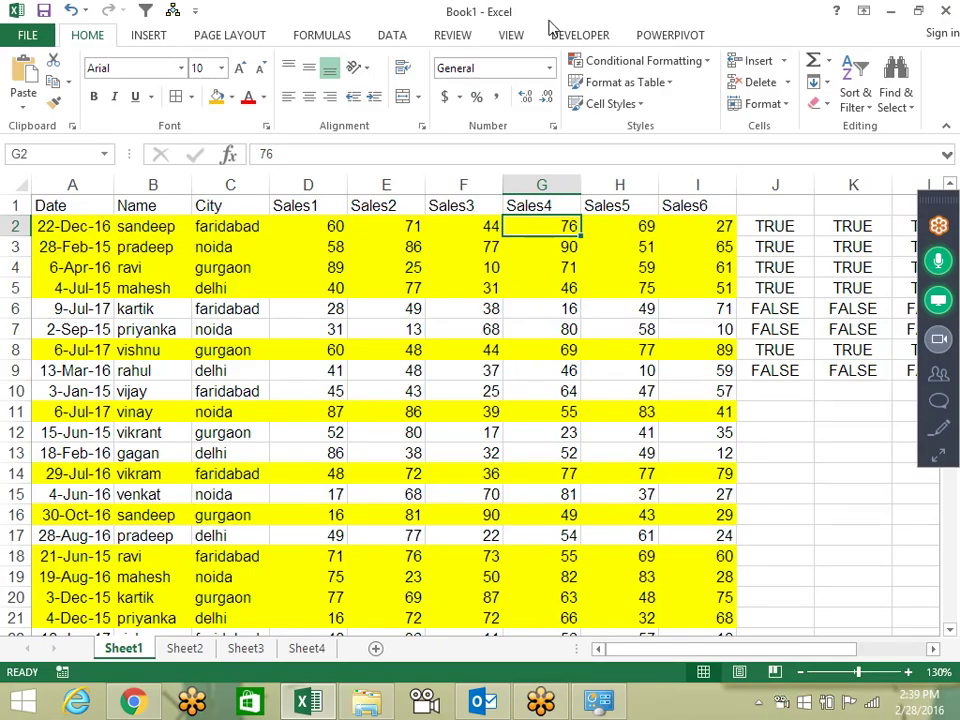
Select A2:I176 and add a green-fill formula rule =SUM($D2:$I2)>250.
mouse_move(104, 228)
mouse_down()
mouse_move(692, 358)
mouse_move(671, 415)
mouse_up()
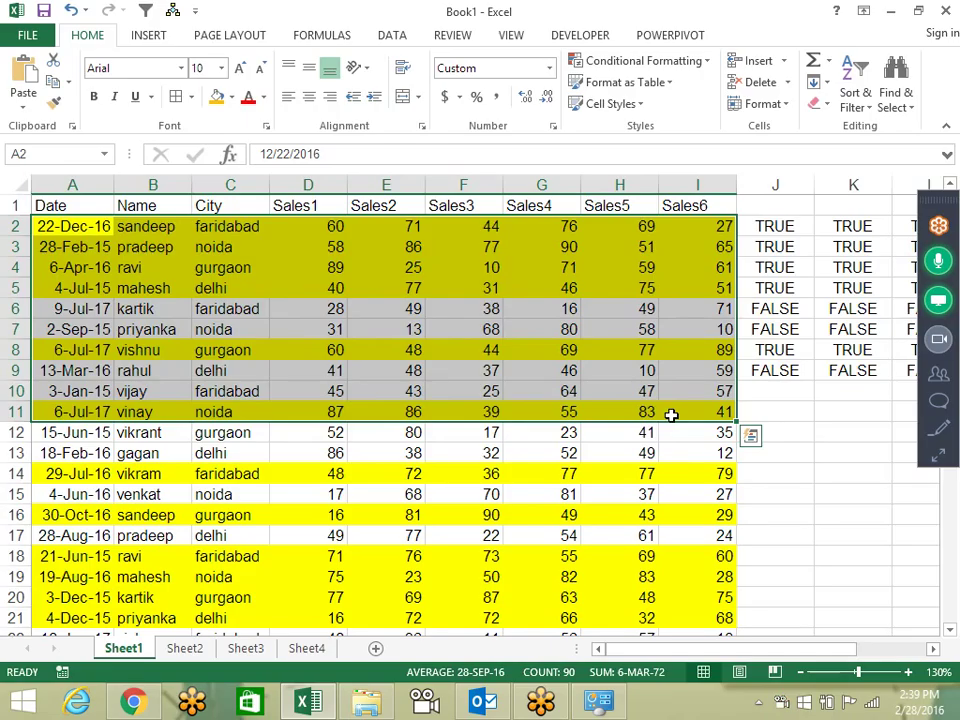
key(shift+Down)
key(ctrl+shift+Down)
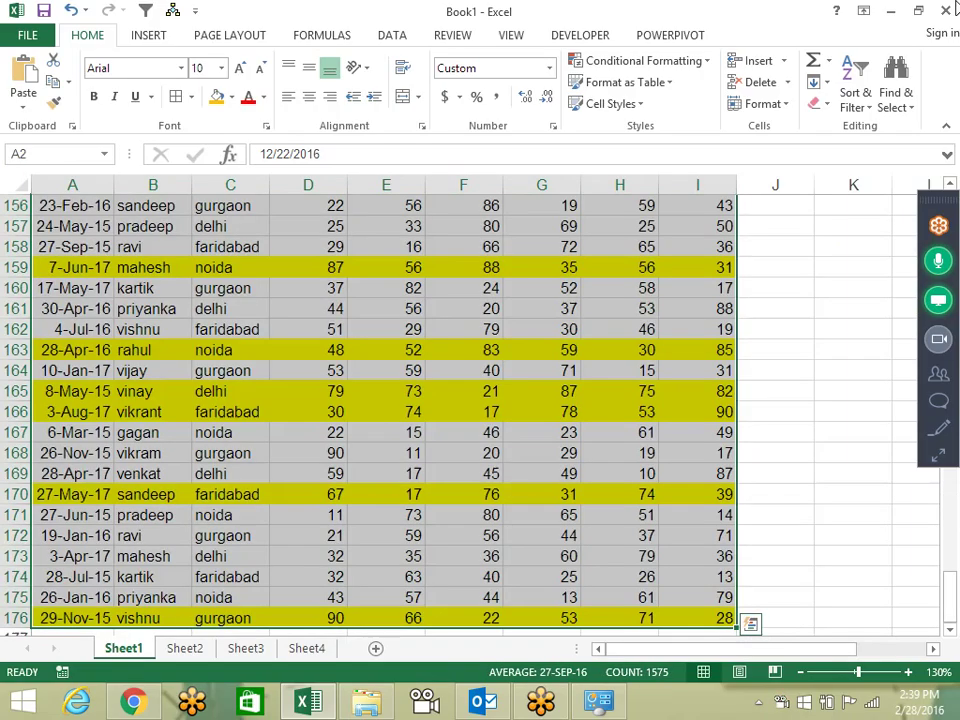
click(690, 61)
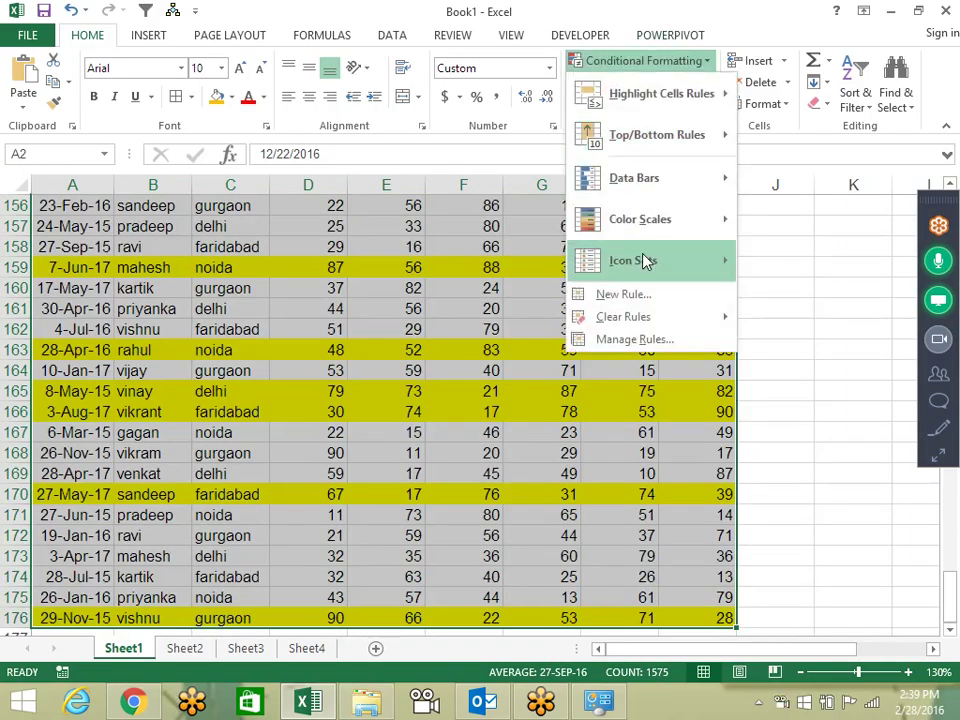
click(624, 294)
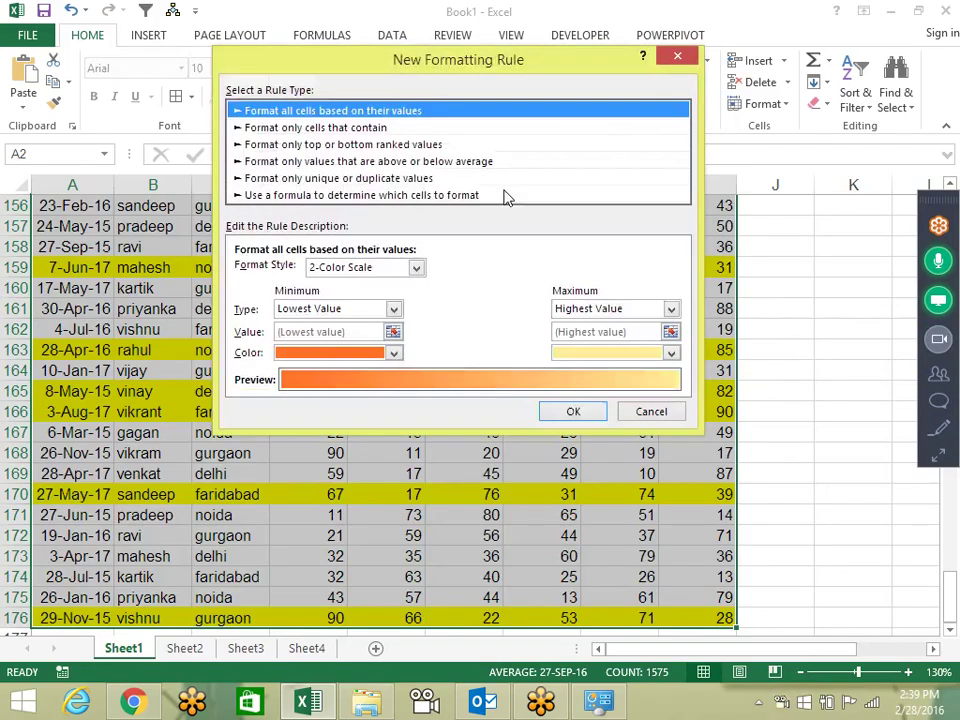
click(480, 195)
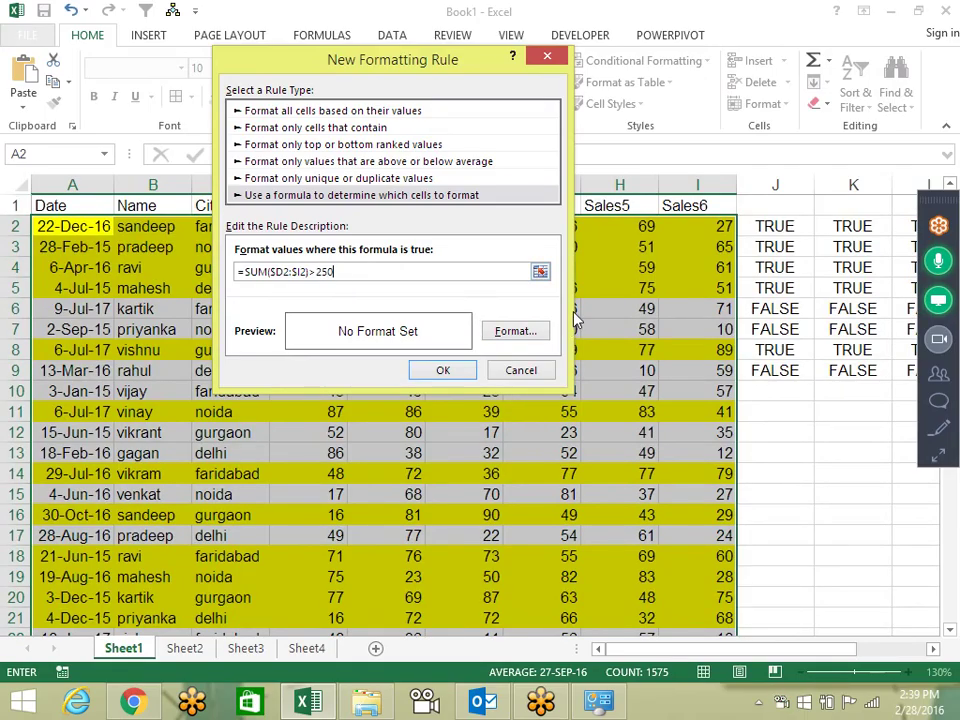
click(528, 331)
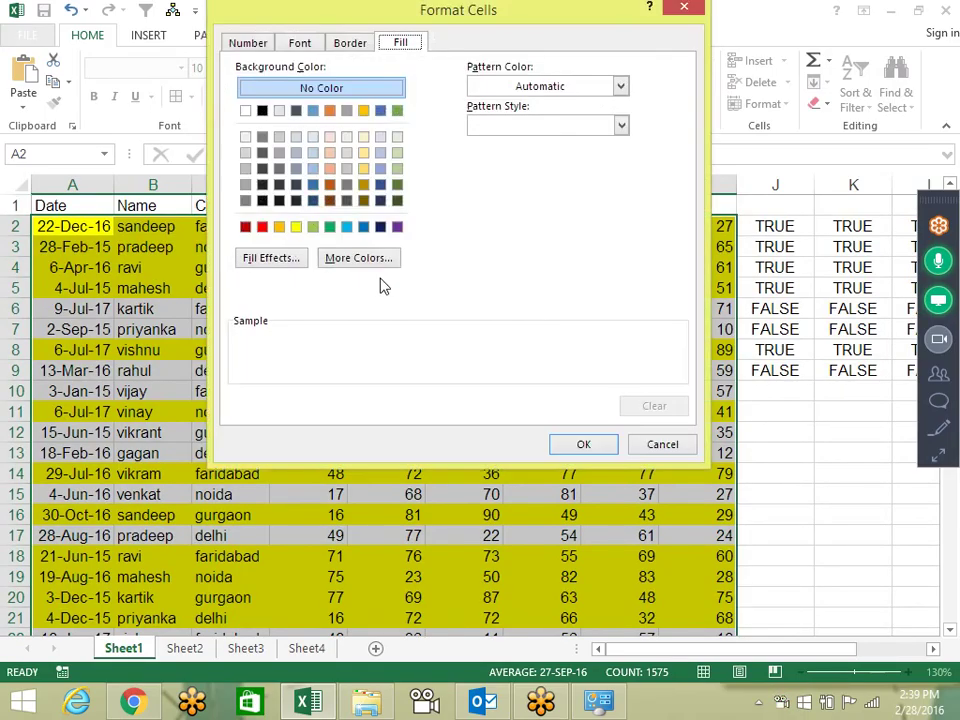
click(313, 226)
click(596, 451)
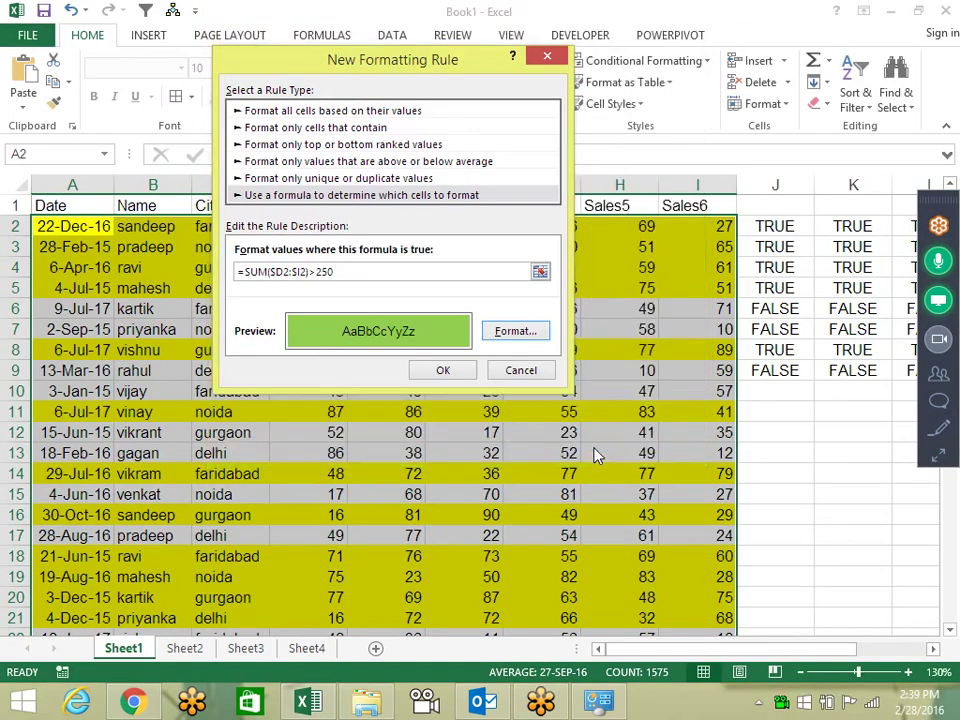
click(458, 370)
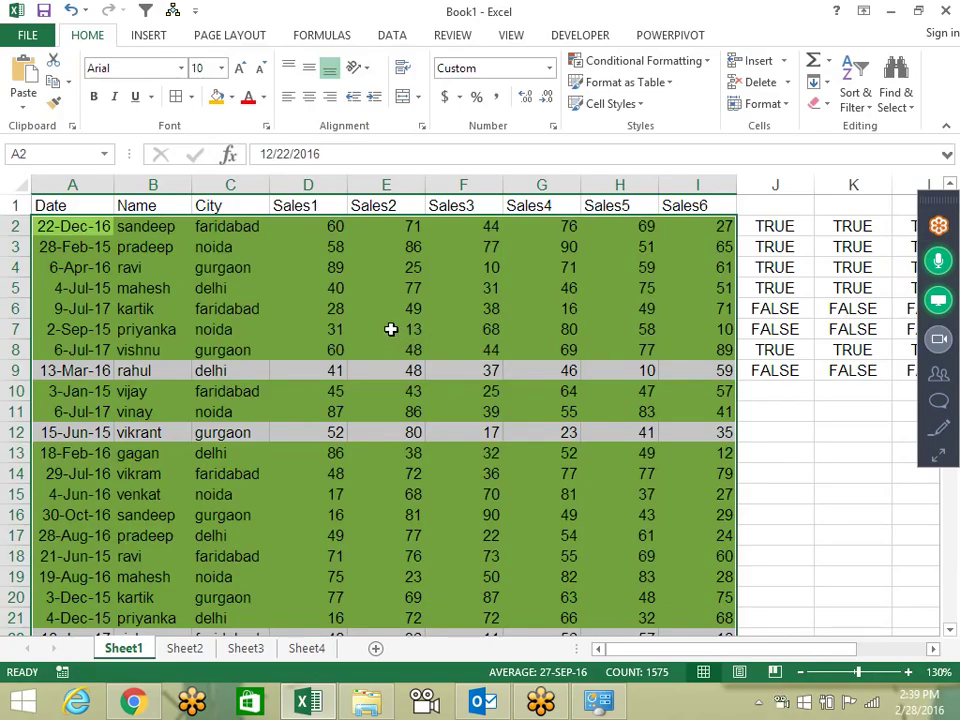
click(645, 60)
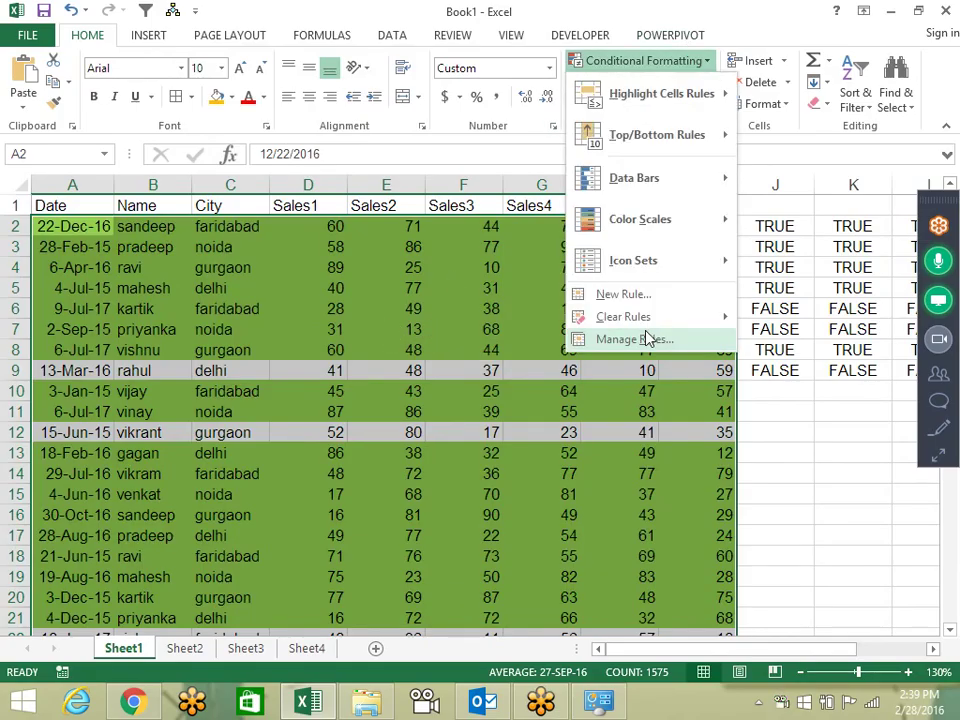
Move the yellow over-300 rule above the green rule and apply the new order.
click(640, 339)
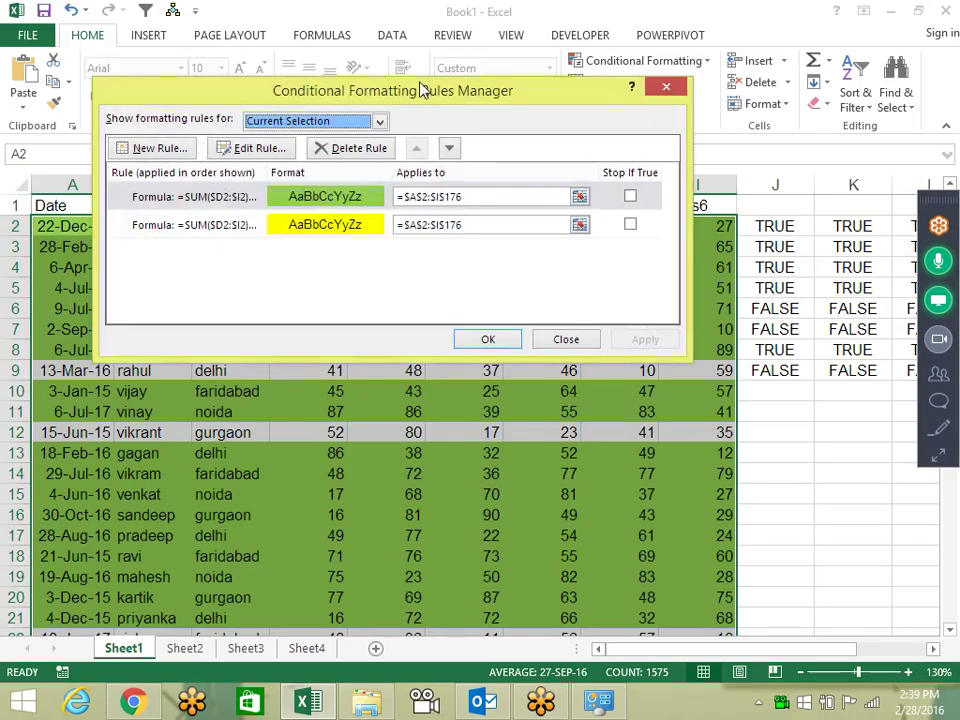
drag(422, 90, 522, 232)
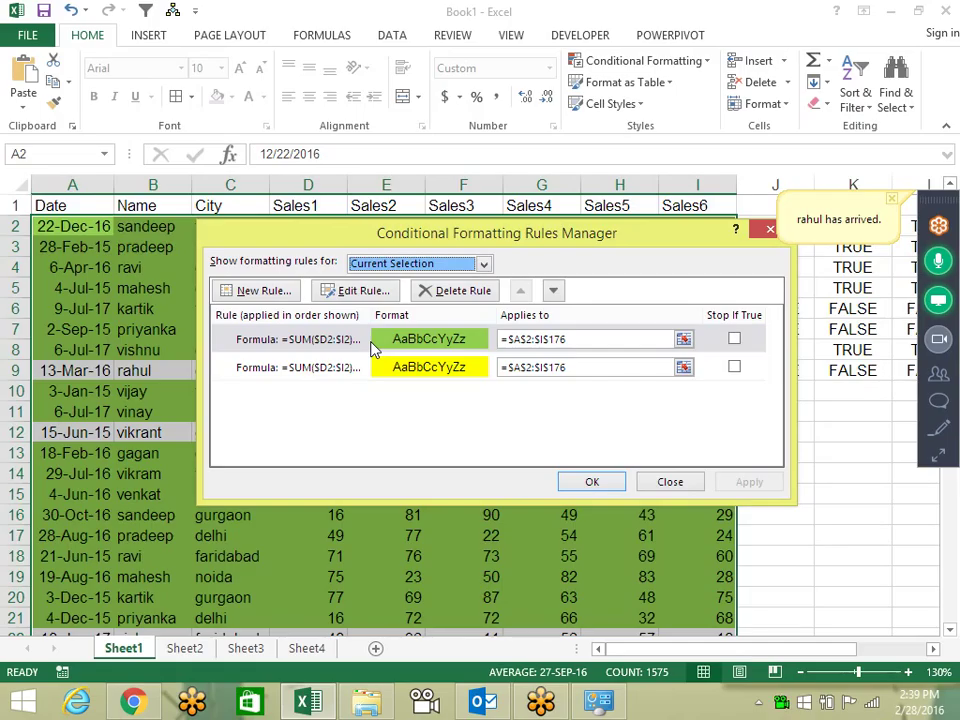
click(357, 368)
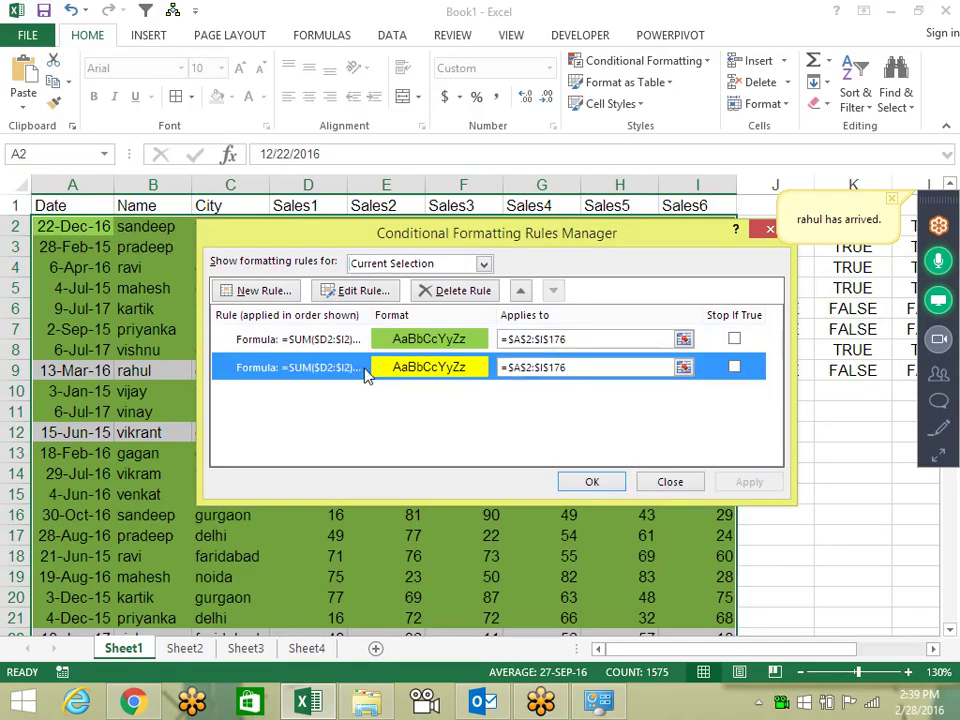
click(520, 291)
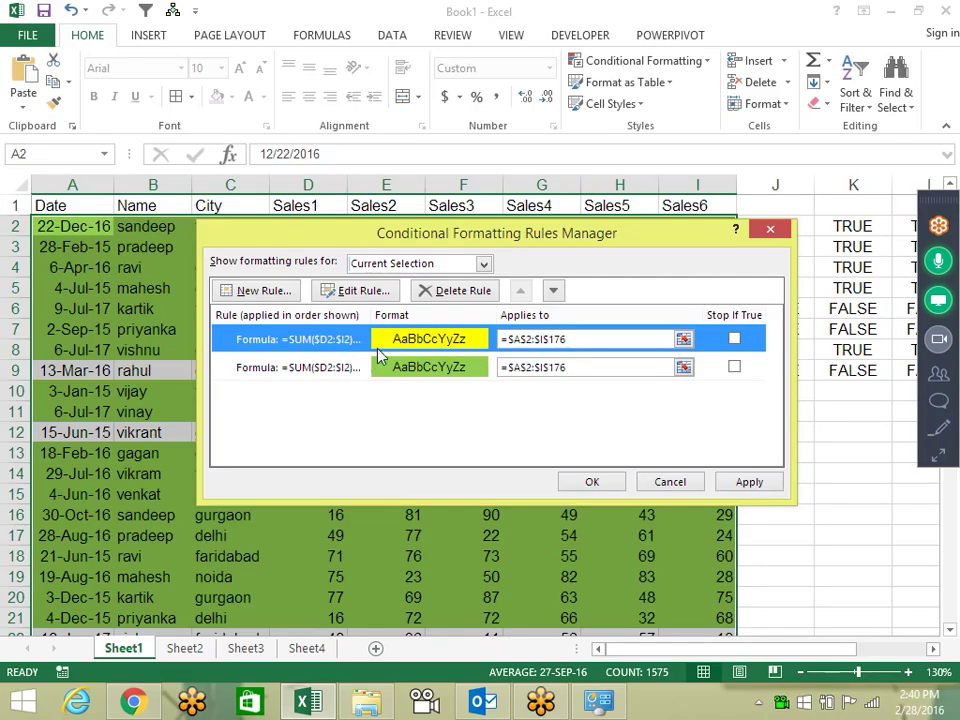
click(748, 484)
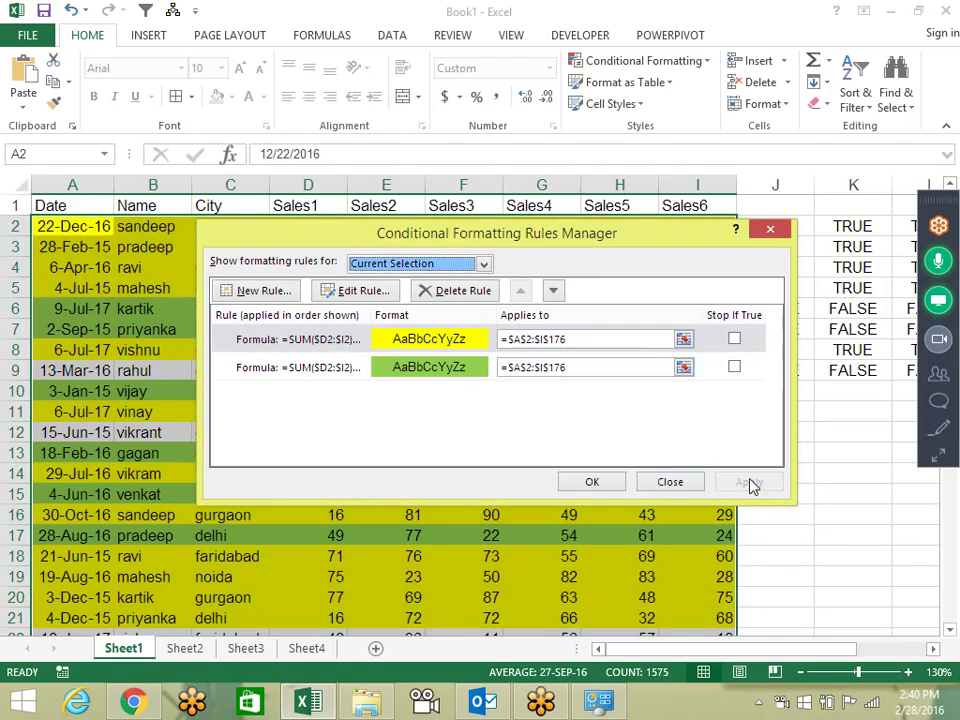
click(594, 482)
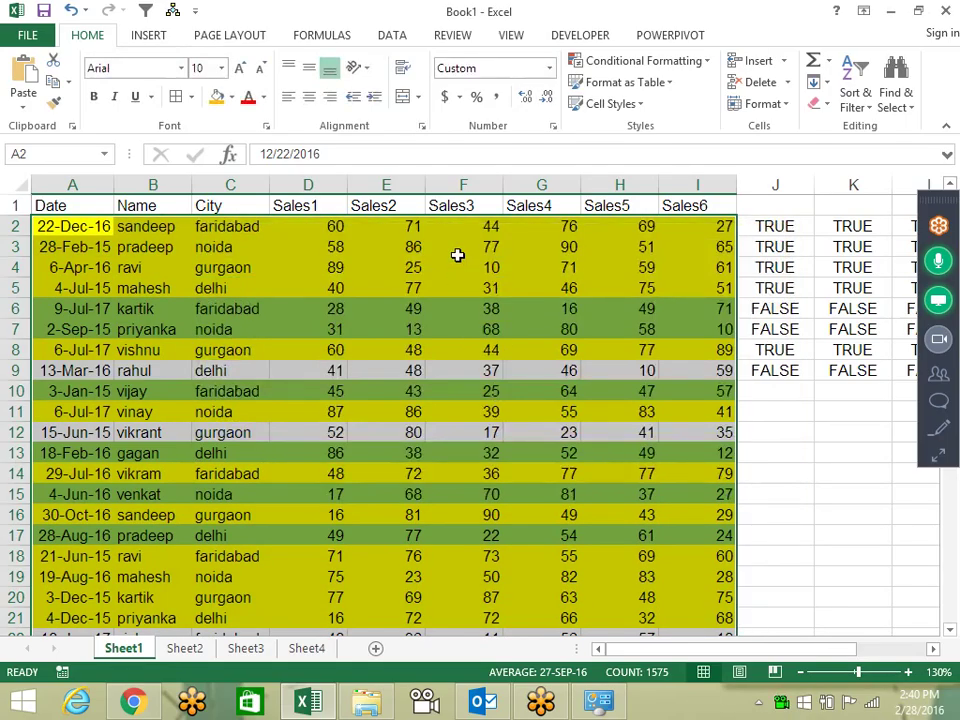
click(456, 250)
click(484, 323)
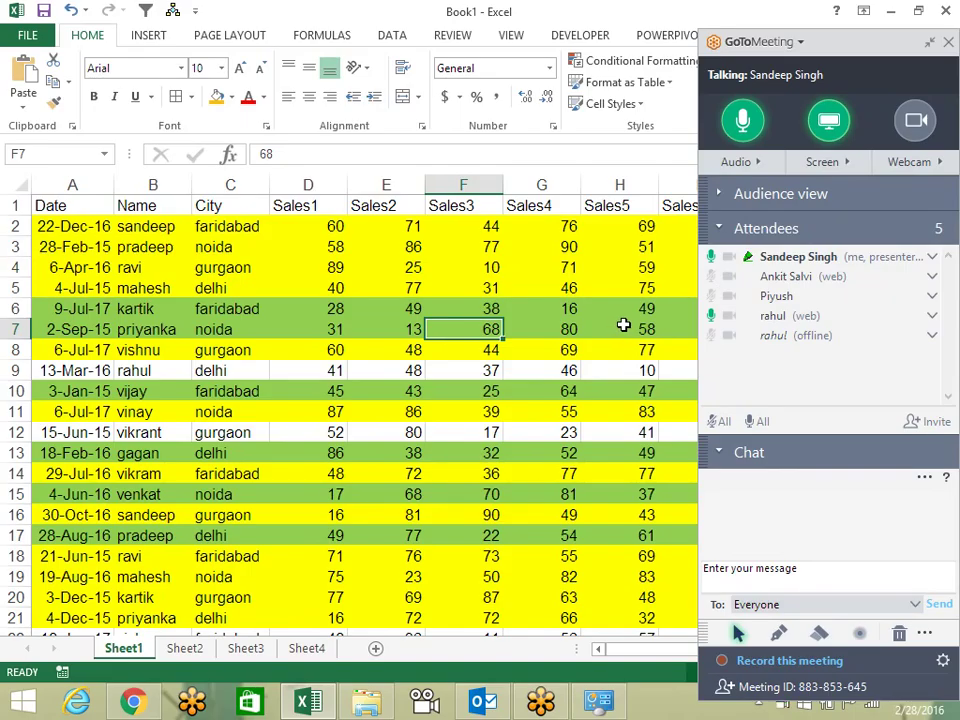
Exit GoToMeeting with End Meeting for All and confirm with Yes.
click(600, 266)
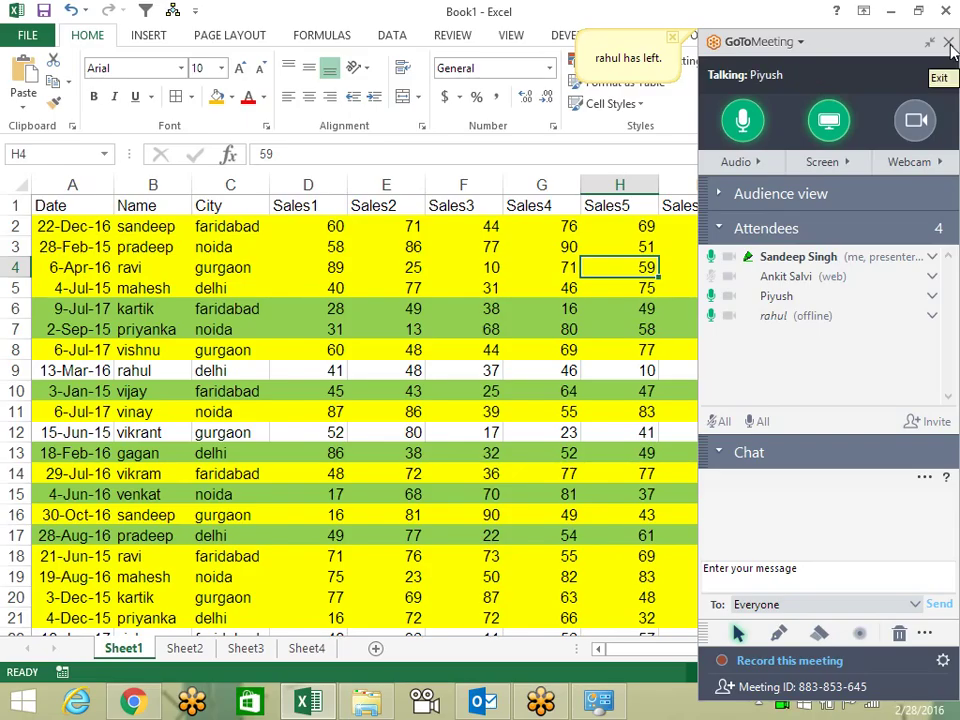
click(950, 50)
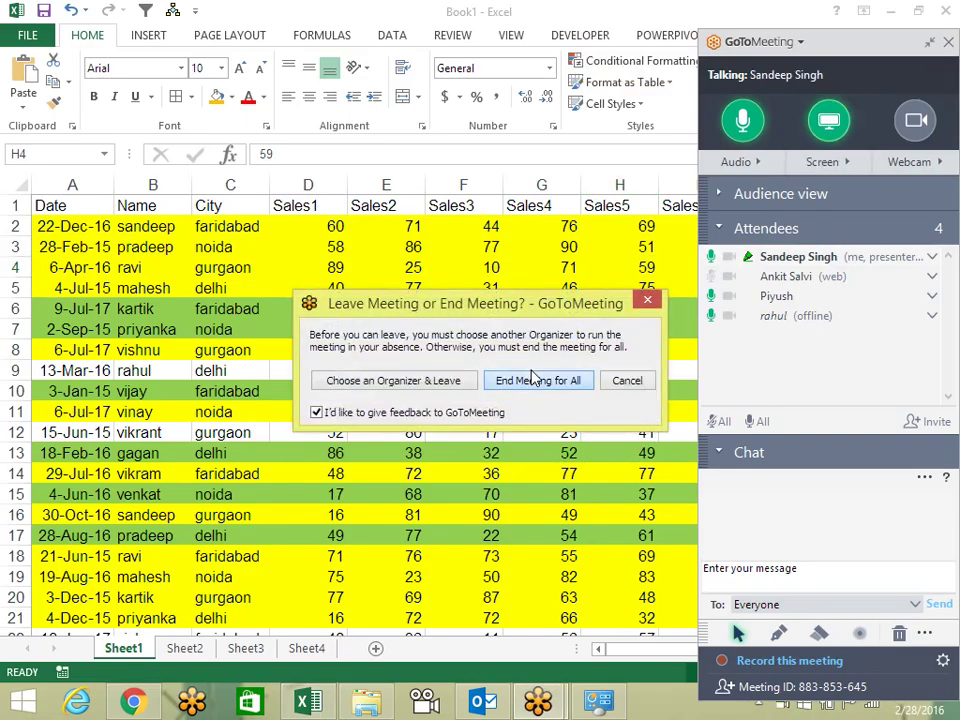
click(537, 383)
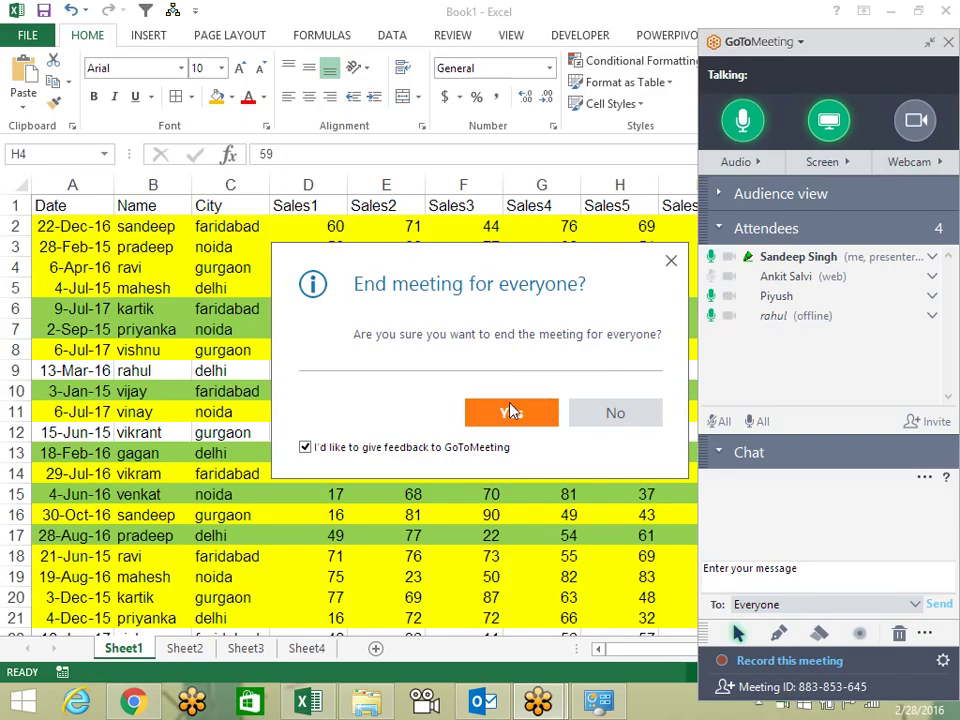
click(508, 410)
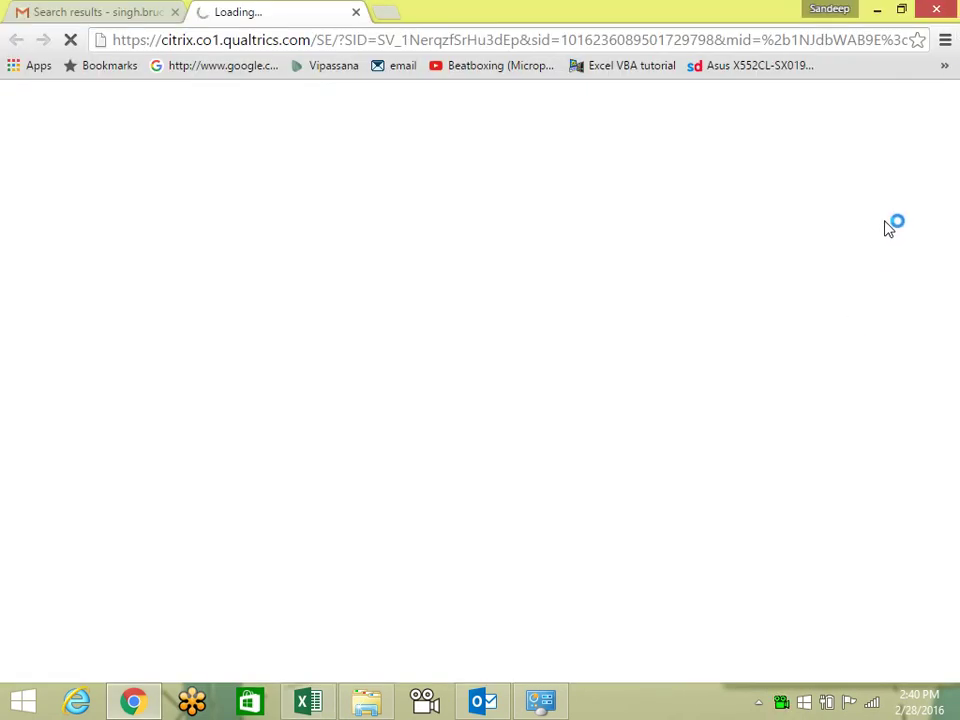